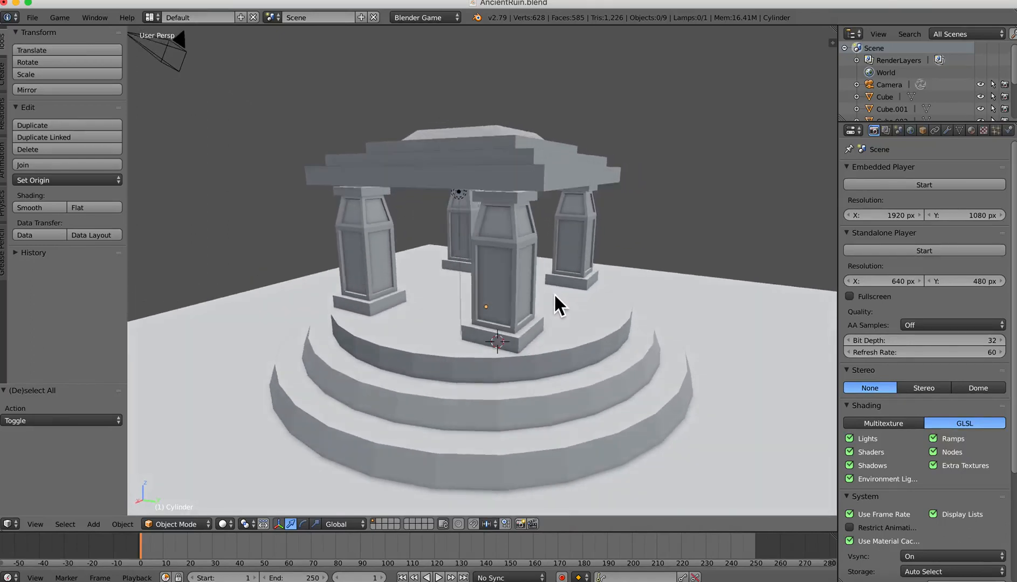
Step: Examine the finished ruin model from several angles, selecting its stepped base, a pillar and the tiered roof in turn
right_click(563, 332)
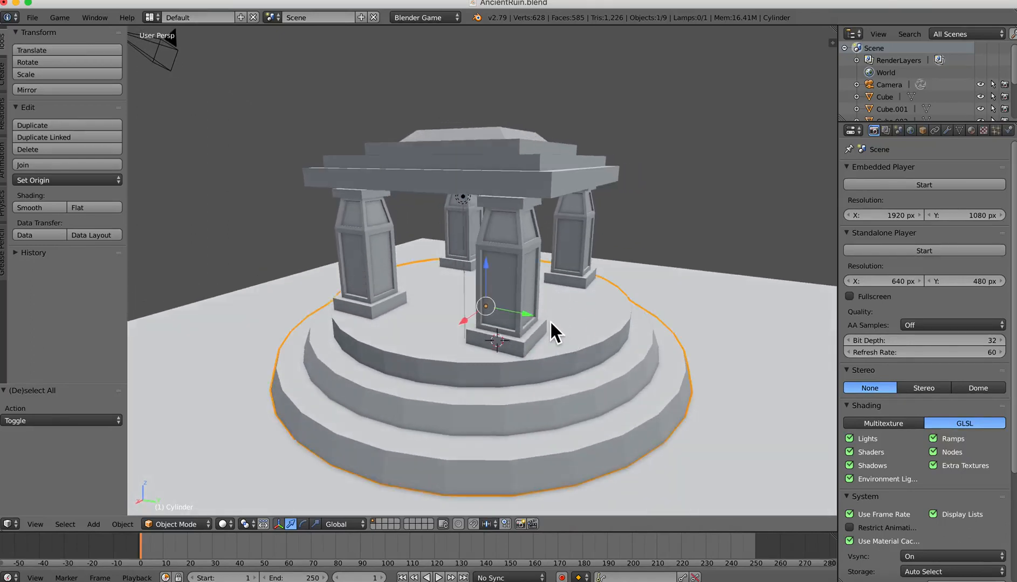
right_click(497, 268)
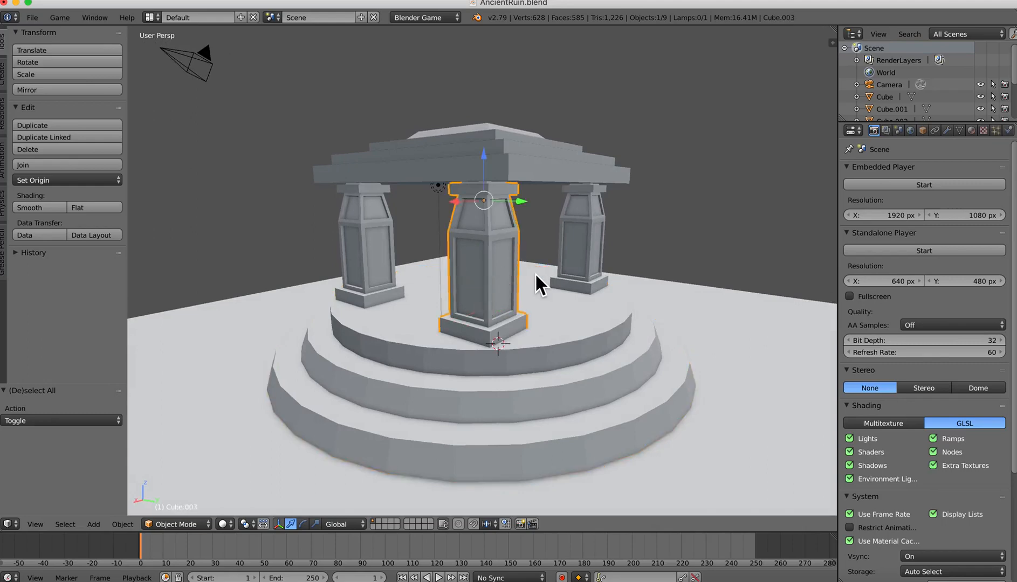
right_click(517, 165)
middle_click_drag(567, 253, 641, 255)
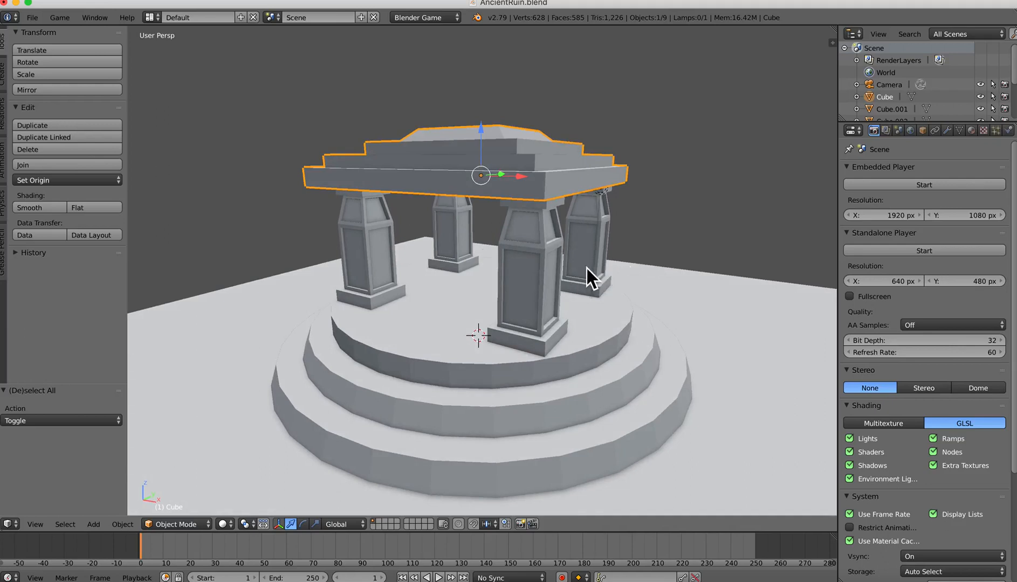
mouse_move(569, 274)
middle_mouse_down()
mouse_move(488, 273)
mouse_move(571, 280)
middle_mouse_up()
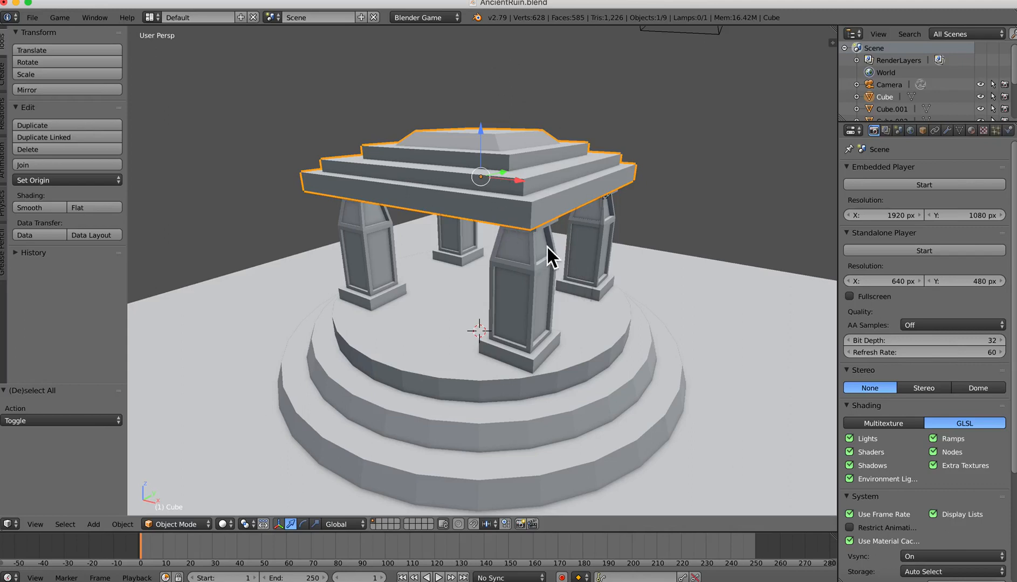
middle_click_drag(547, 245, 541, 238)
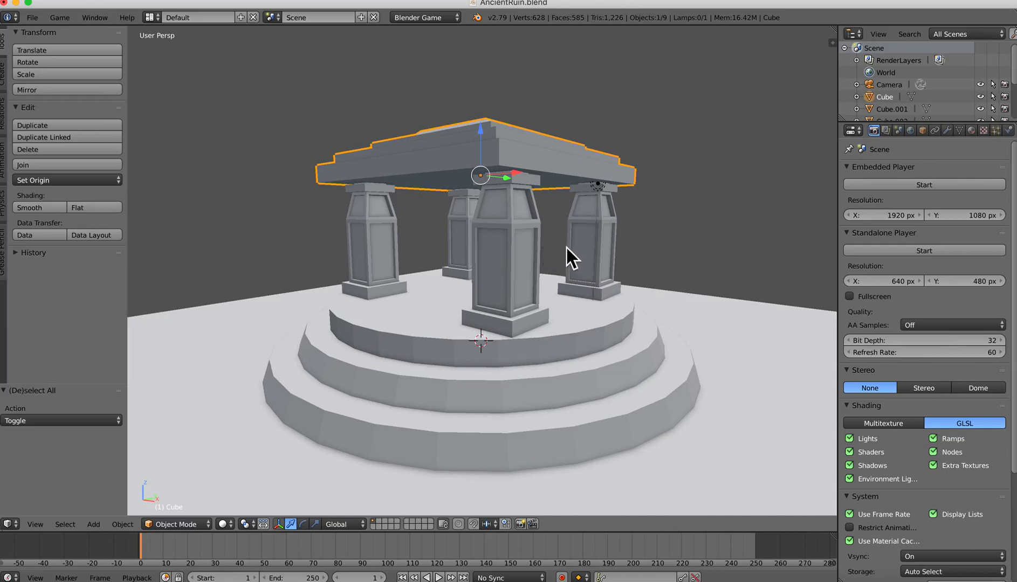
middle_click_drag(562, 245, 548, 248)
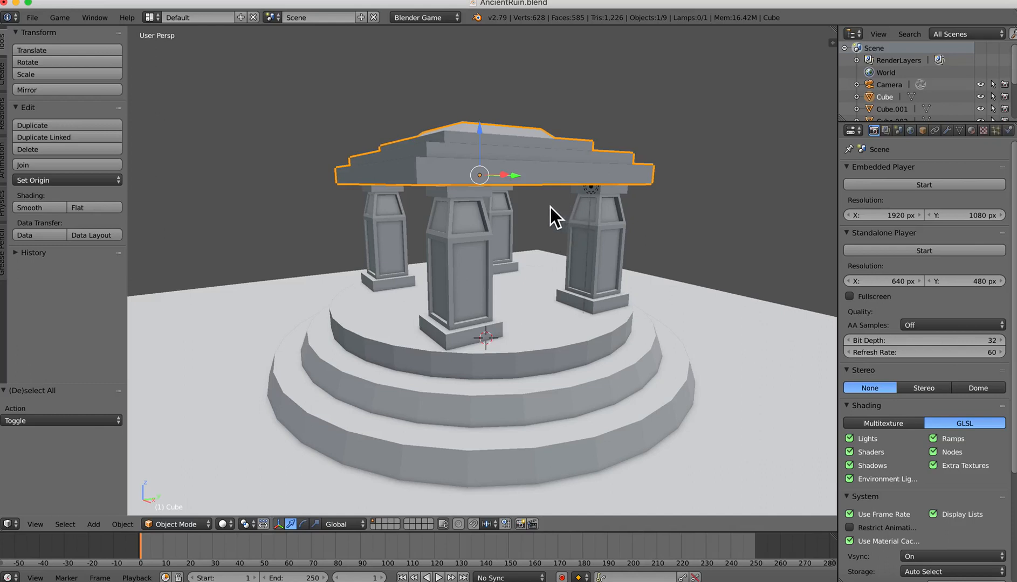
middle_click_drag(534, 212, 485, 188)
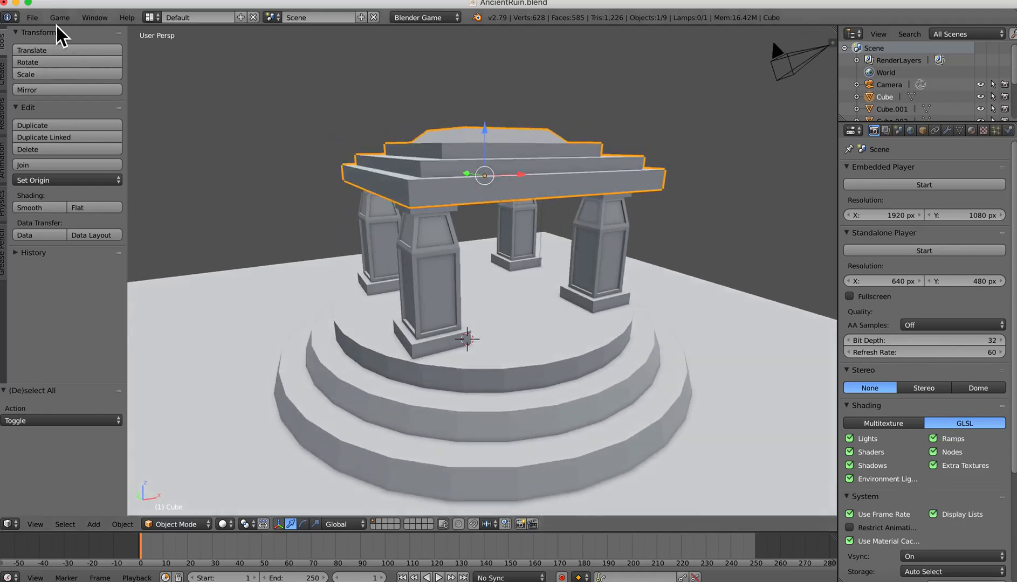
Step: Start a new file from the start-up scene and delete the default cube
left_click(34, 17)
left_click(45, 34)
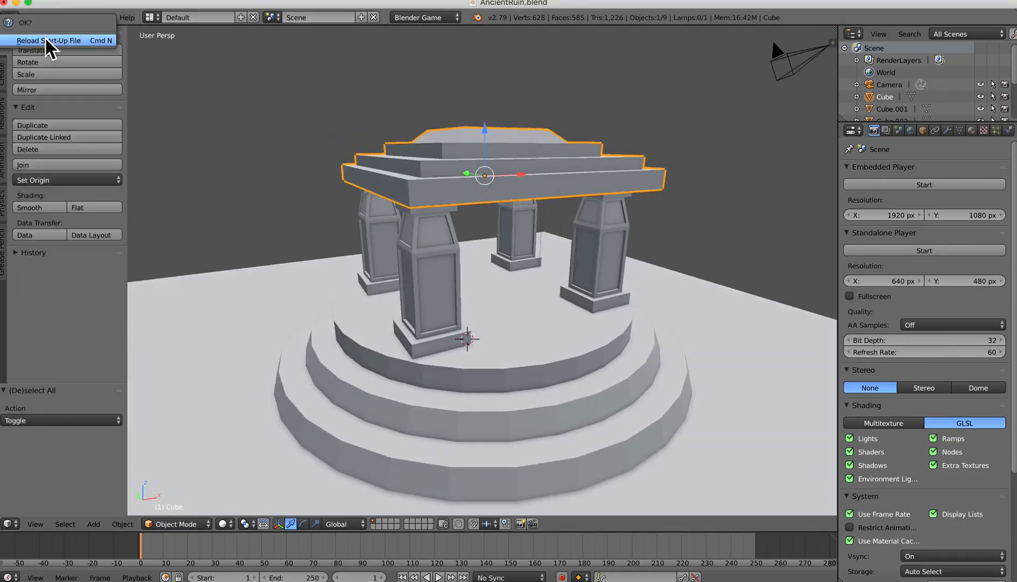
left_click(48, 40)
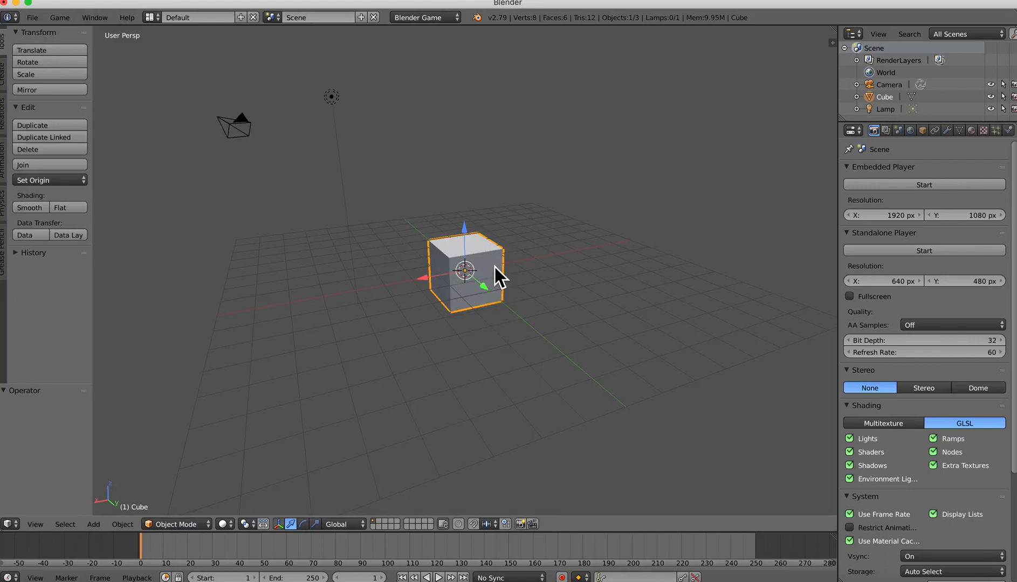
key("x")
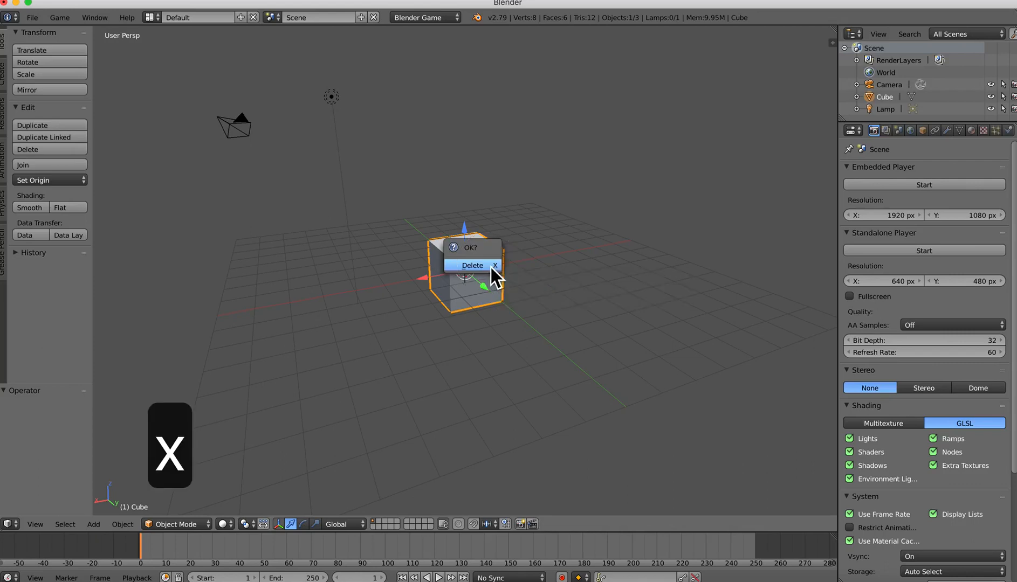
left_click(492, 268)
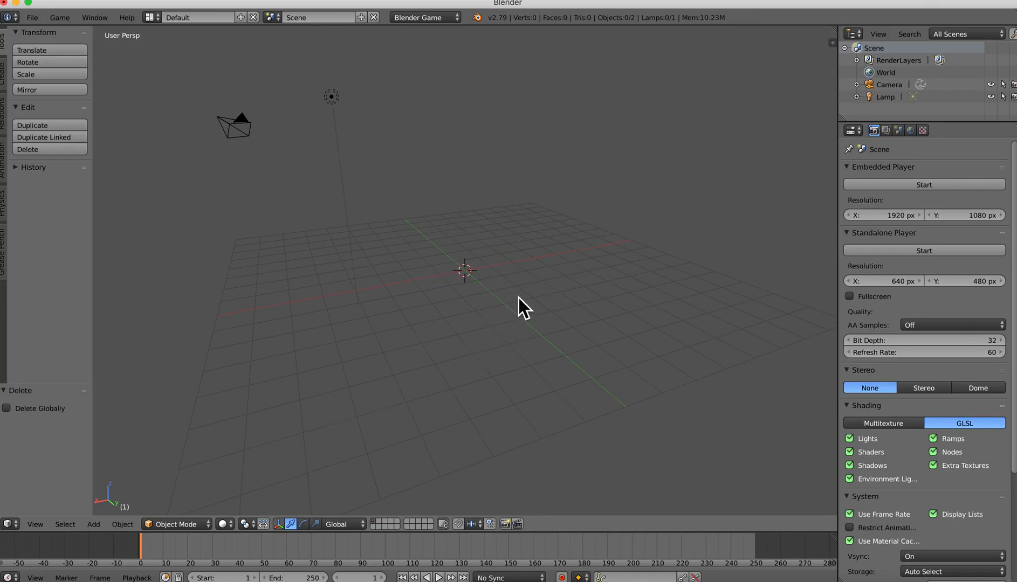
Step: Add a cylinder mesh and raise it about 1.06 units along the Z axis
key("shift+a")
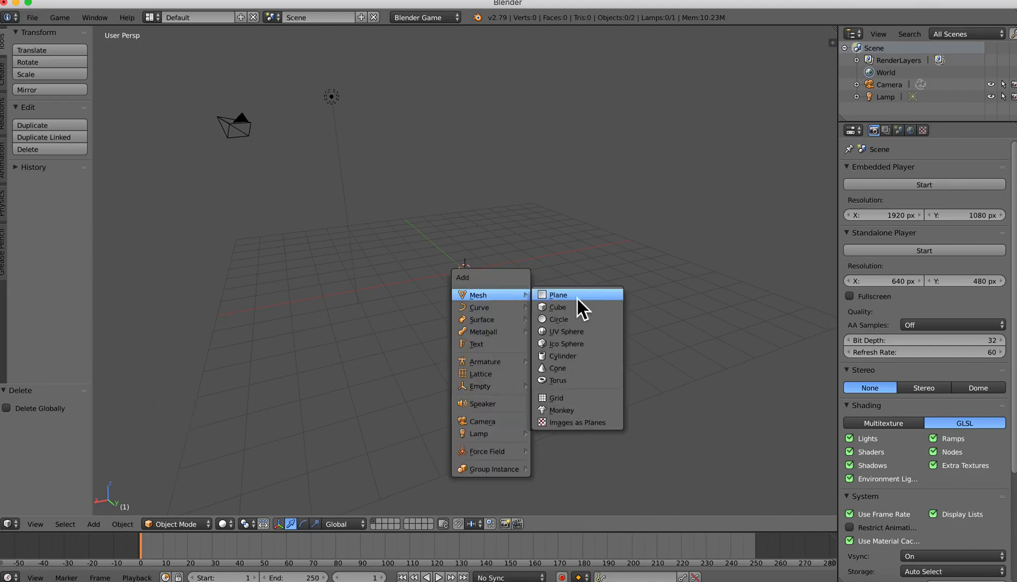
left_click(562, 356)
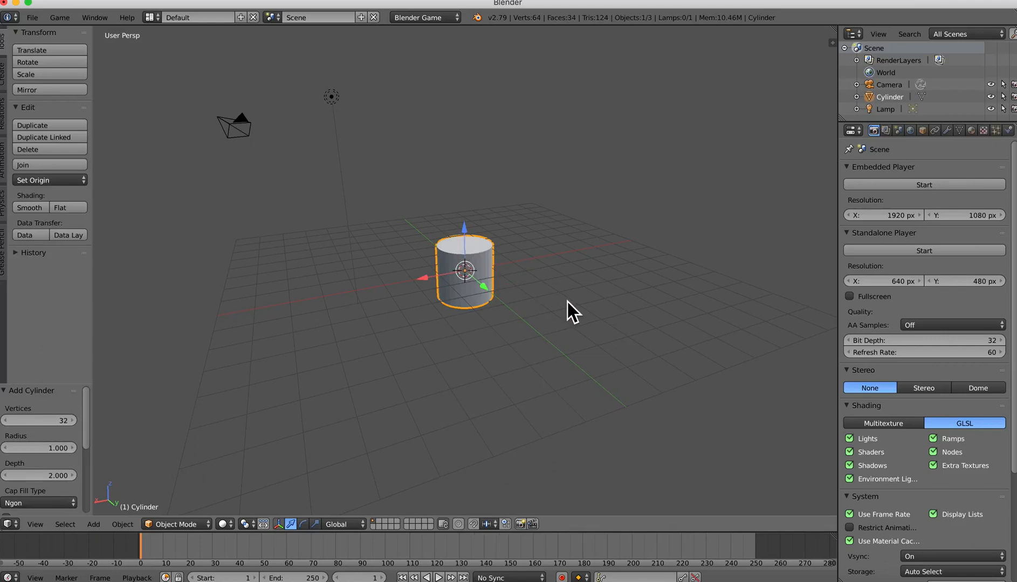
key("g")
key("z")
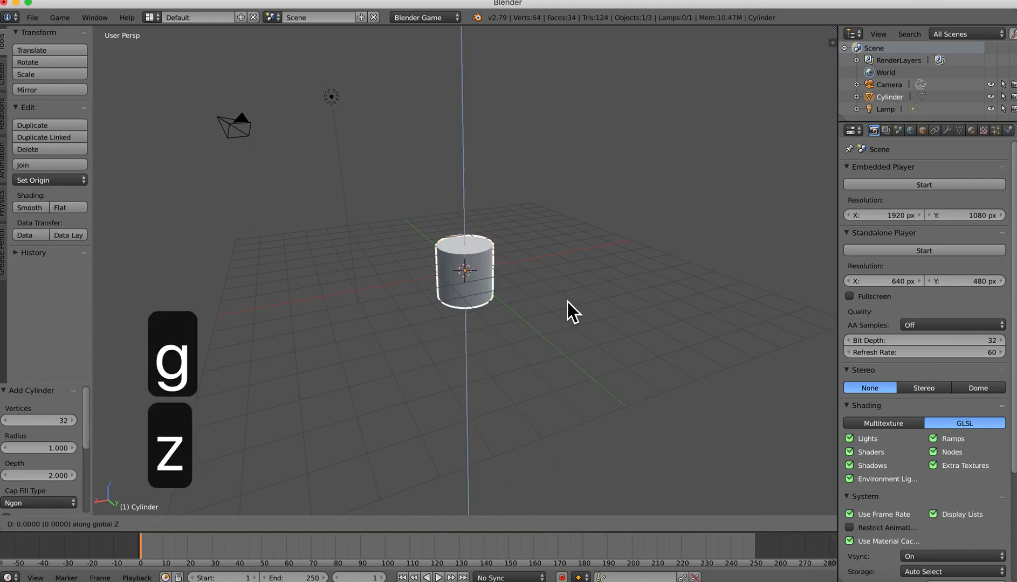
left_click(569, 274)
Step: Enter Edit Mode on the cylinder and flatten the whole mesh along Z to a scale of about 0.127
scroll(524, 293, "up", 4)
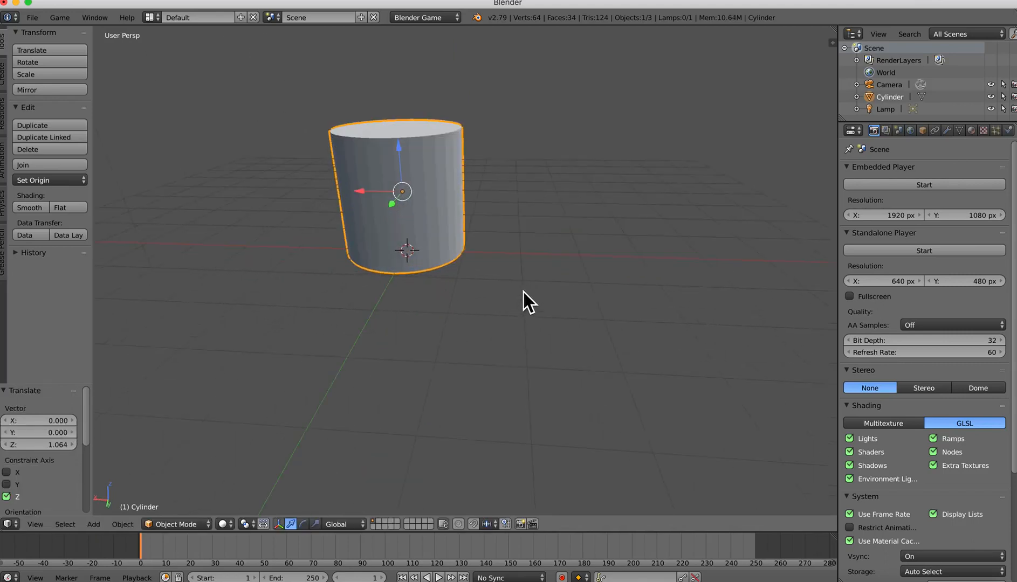
middle_click_drag(487, 271, 586, 357, "shift")
scroll(554, 365, "up", 1)
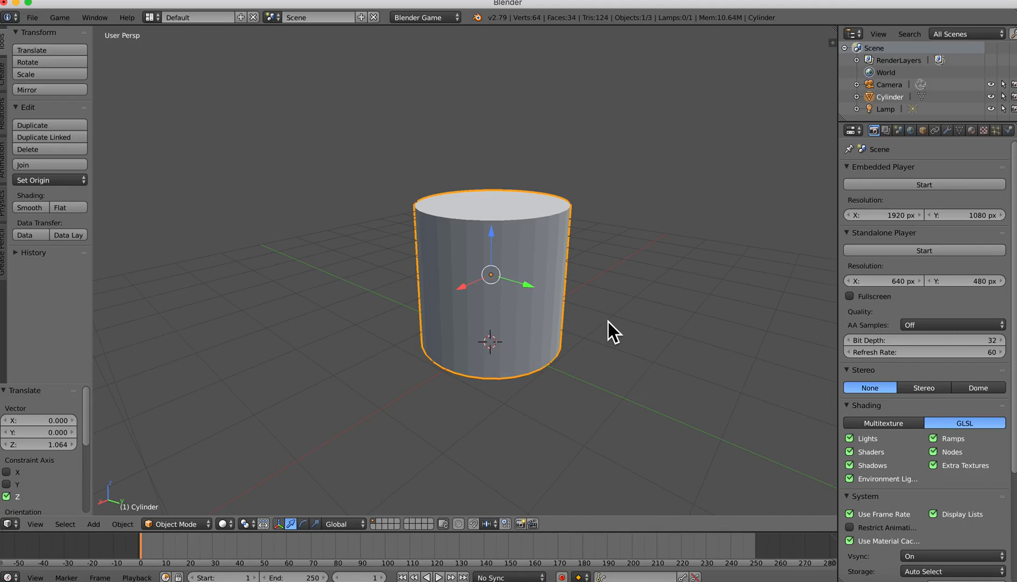
middle_click_drag(611, 327, 599, 329)
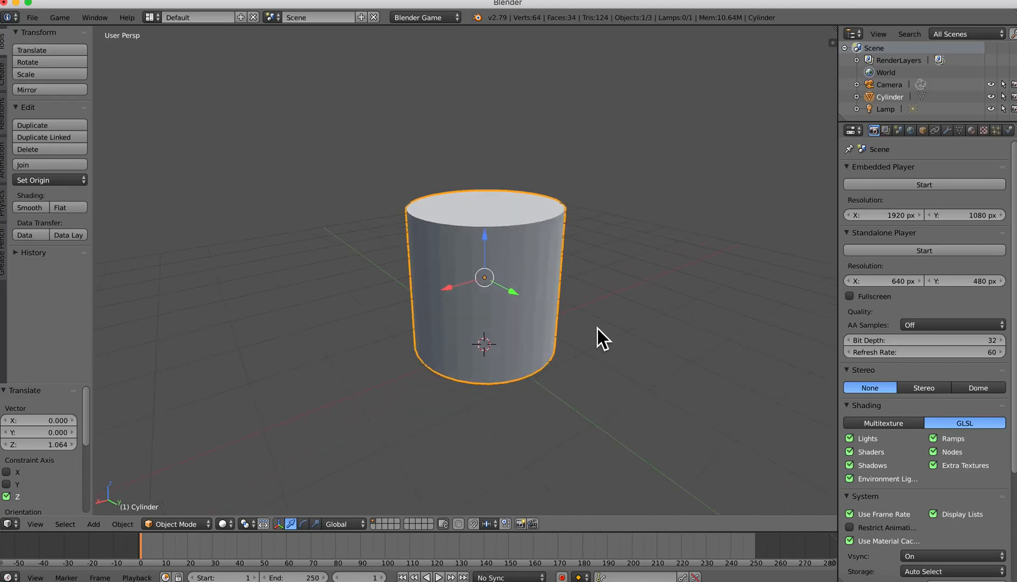
key("Tab")
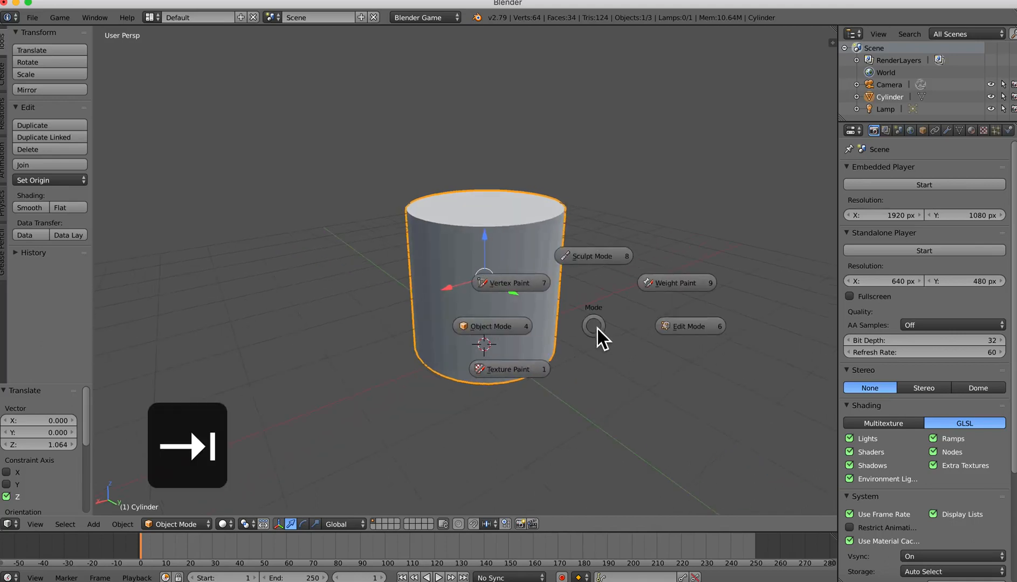
left_click(684, 329)
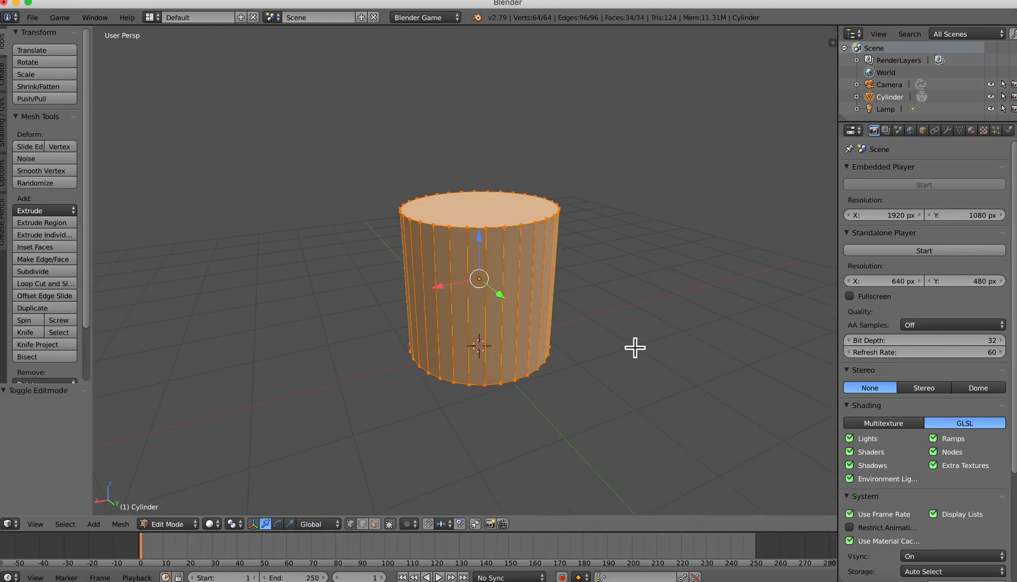
key("s")
key("z")
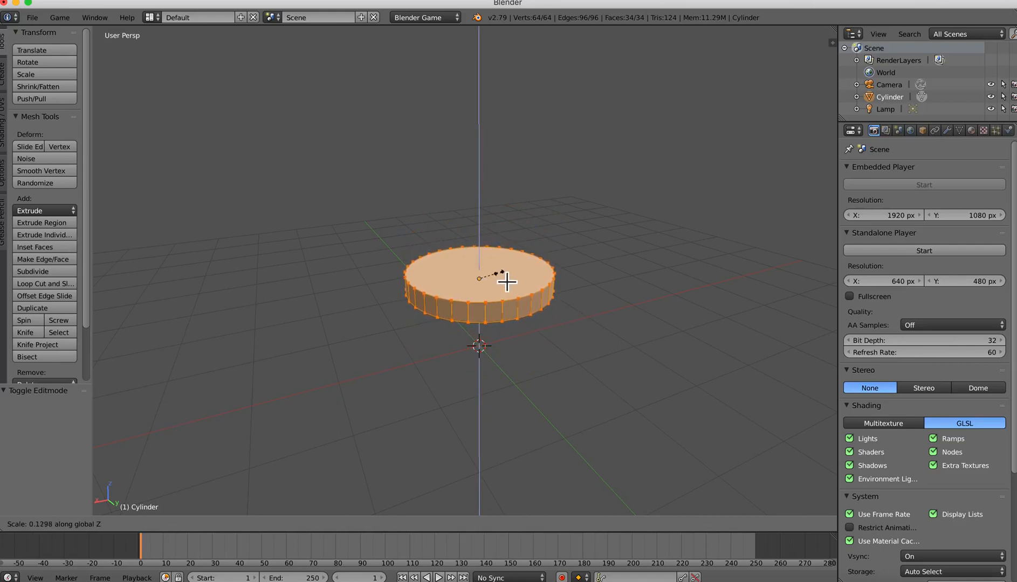
left_click(507, 280)
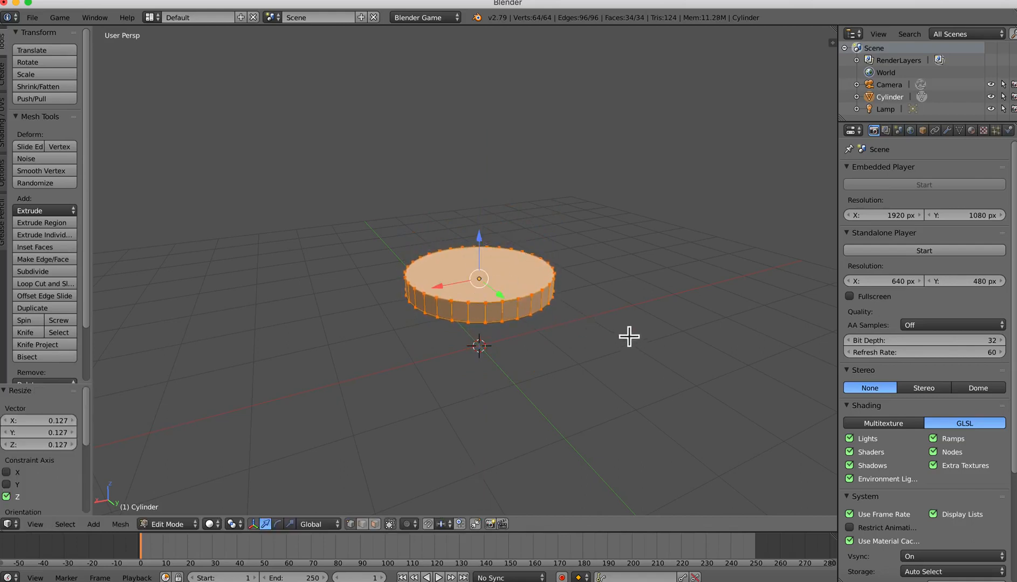
Step: Enlarge the disc uniformly by about 2.96, and flatten it along Z by a factor of about 0.506
key("s")
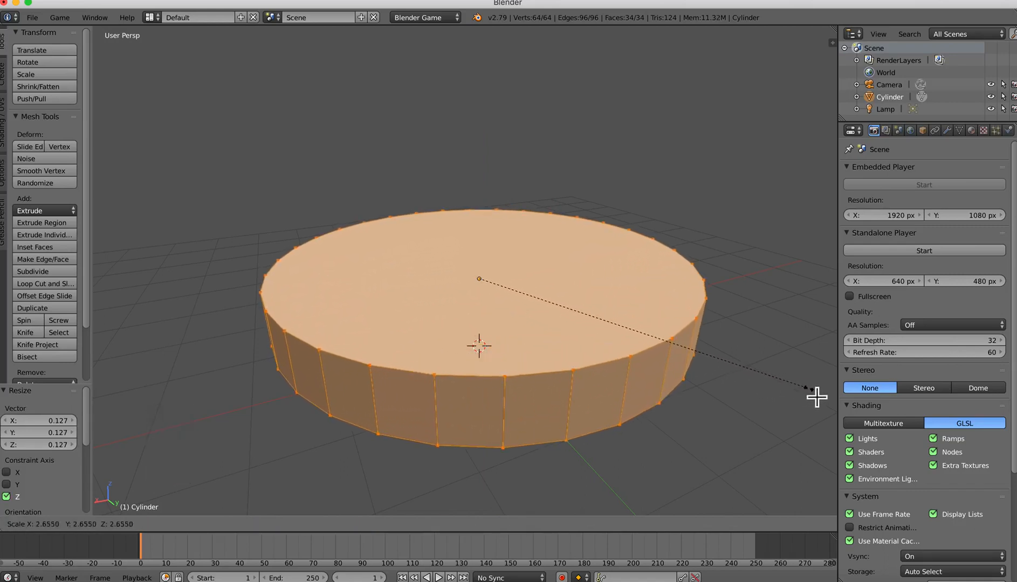
left_click(116, 403)
key("s")
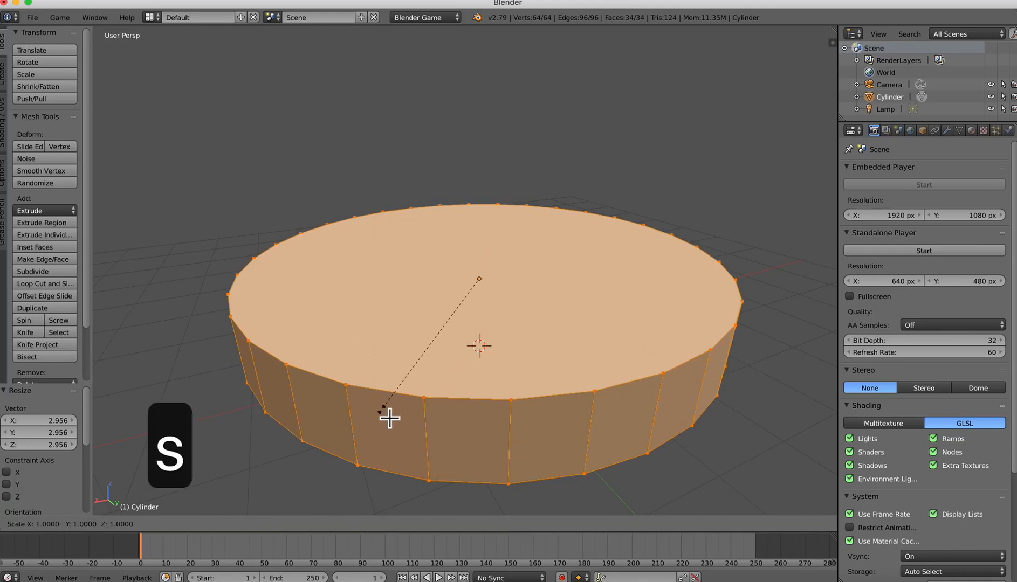
key("z")
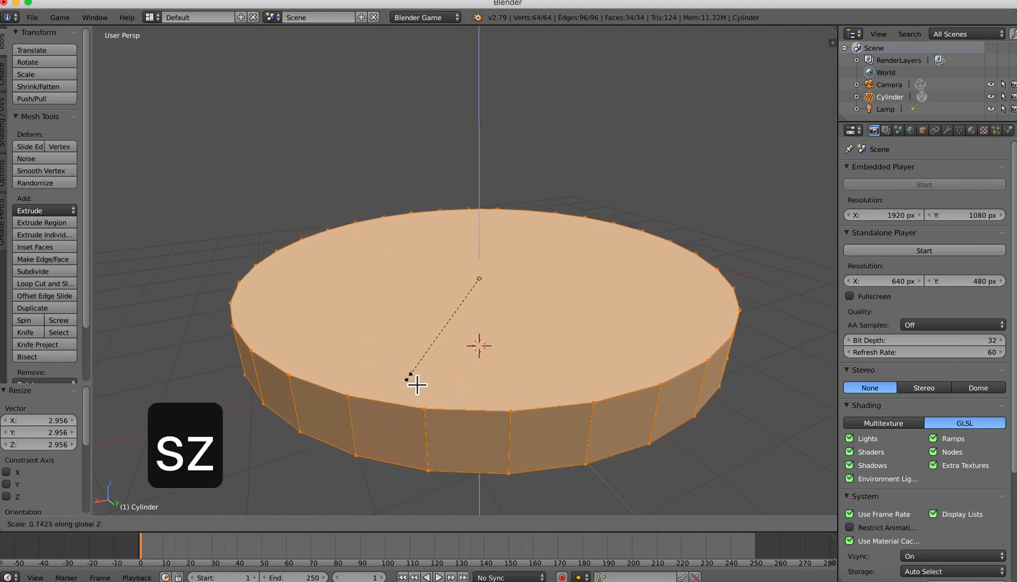
left_click(438, 356)
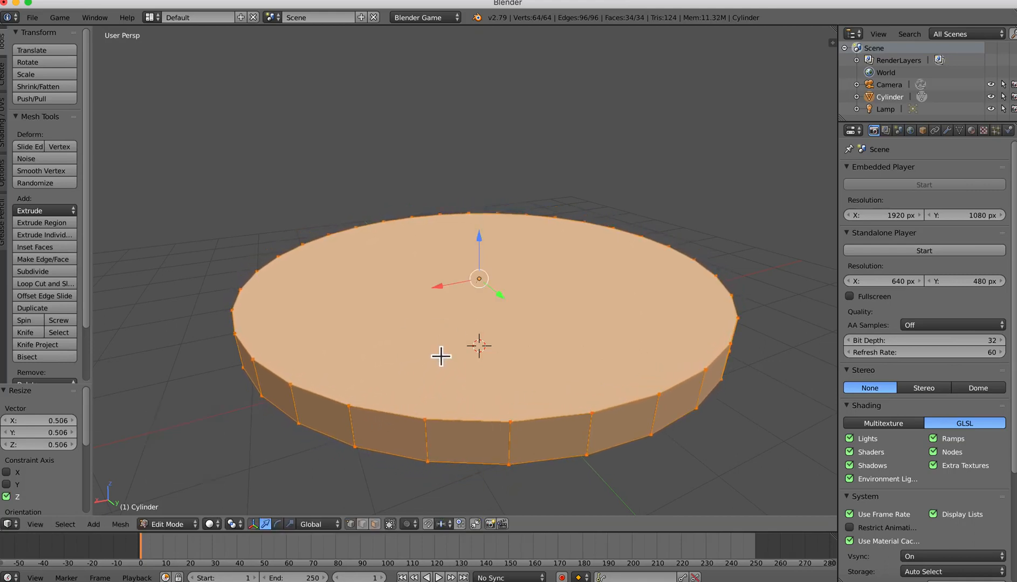
Step: Deselect the whole mesh and go through vertex and edge selection, ending in face selection mode
key("a")
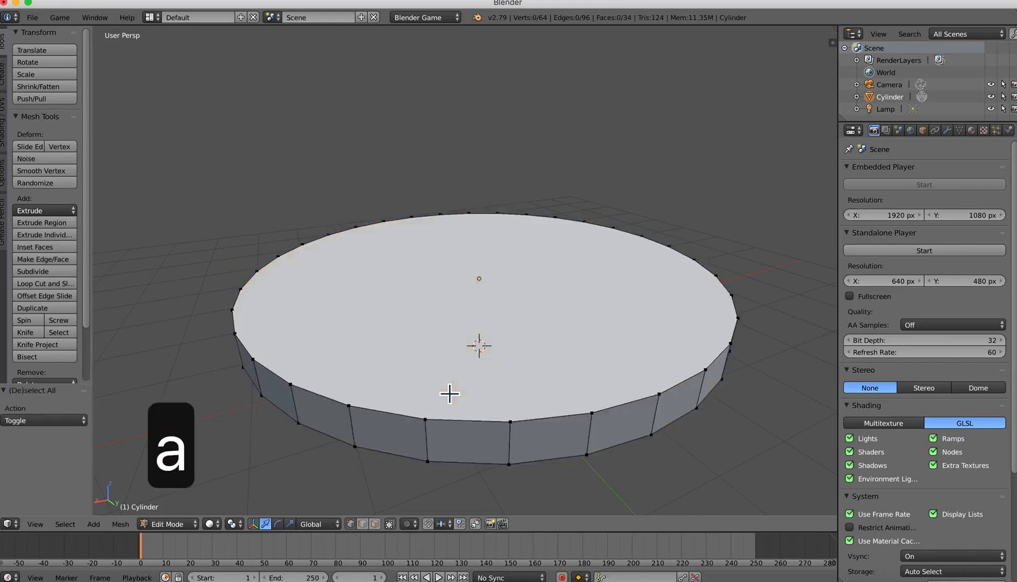
middle_click_drag(479, 388, 525, 351)
key("1")
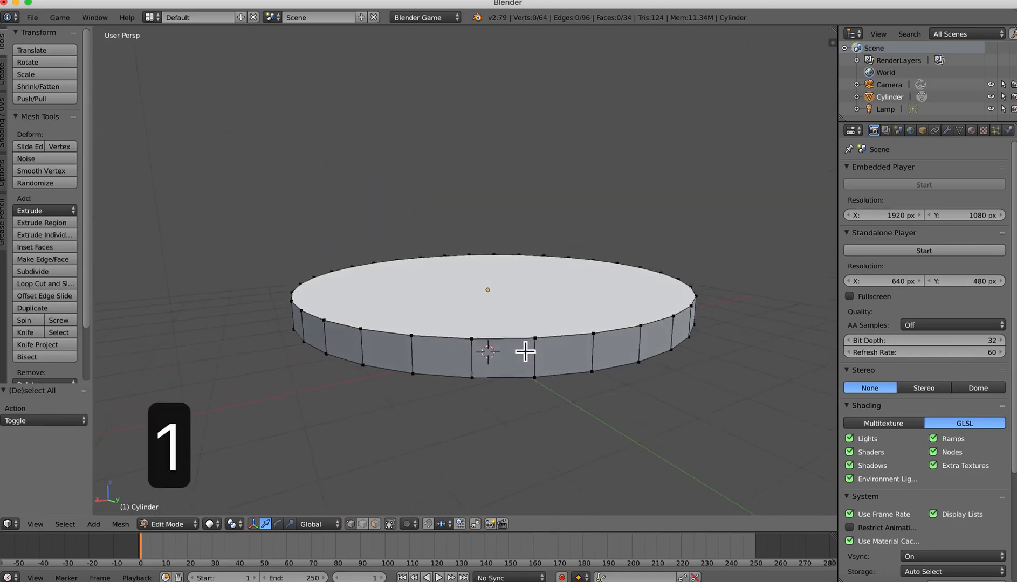
key("2")
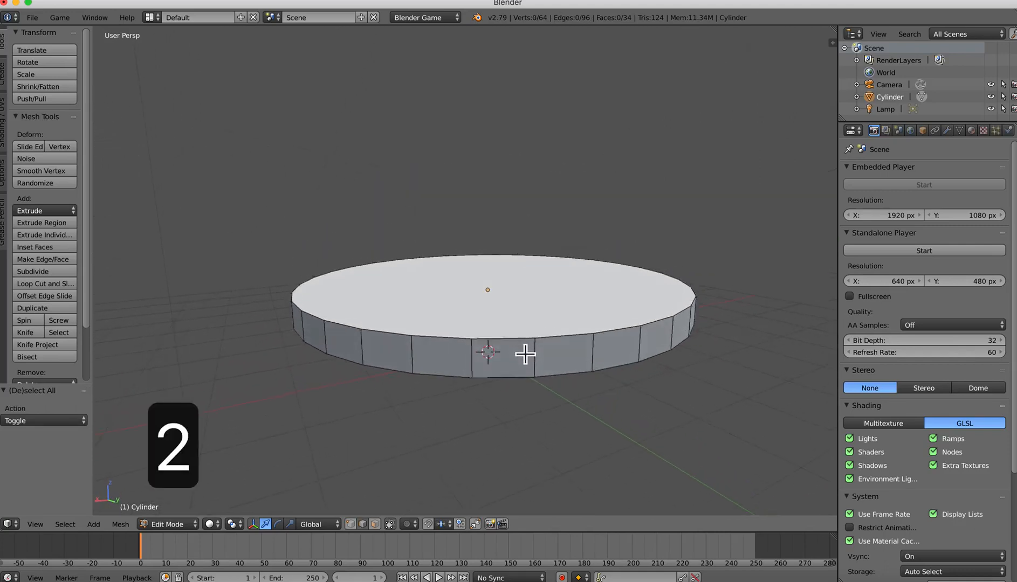
right_click(524, 346)
right_click(566, 346)
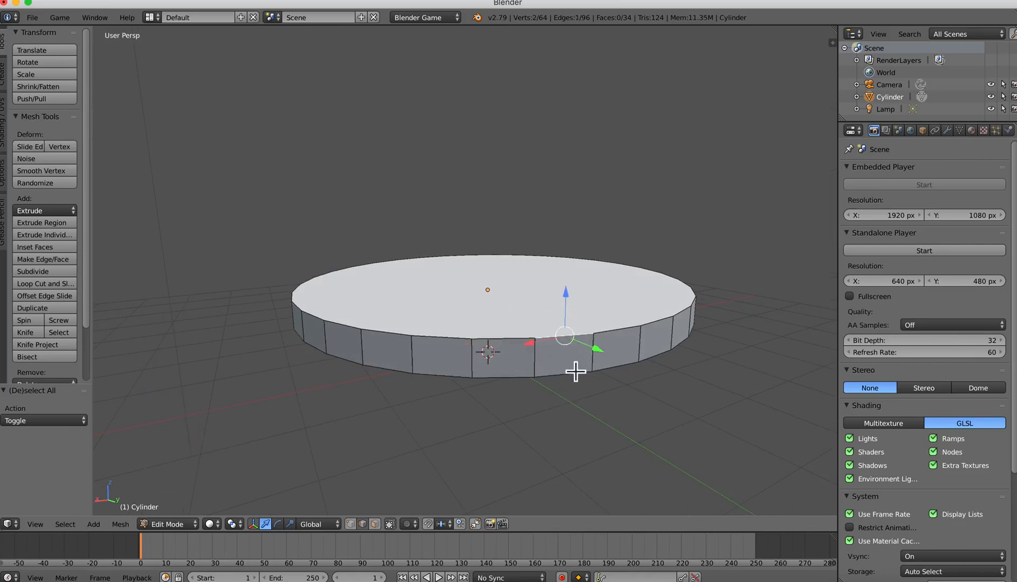
key("3")
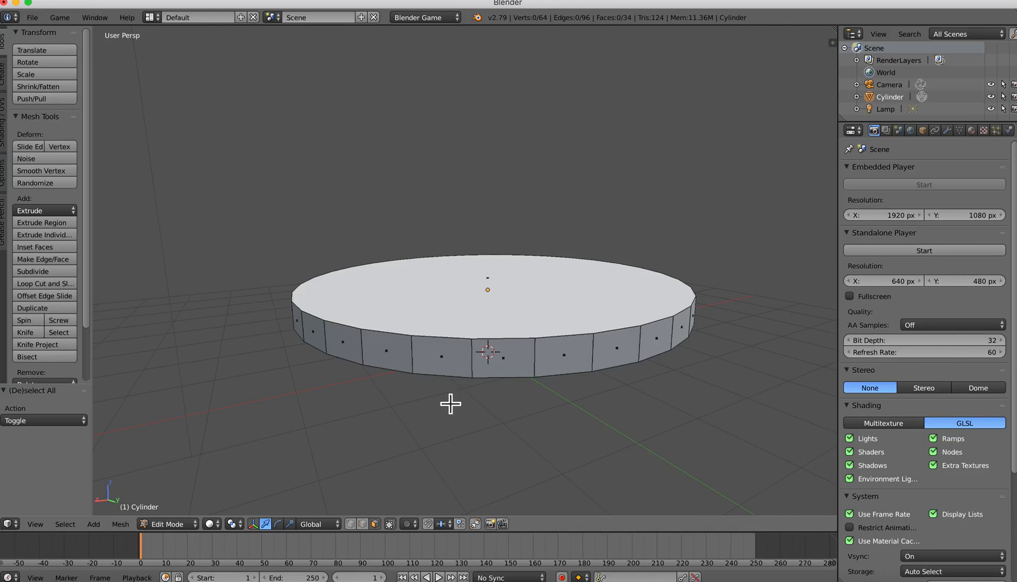
left_click(367, 527)
left_click(375, 525)
Step: Select the disc's bottom face and scale it up by about 1.09 to slope the sides outward
middle_click_drag(554, 380, 550, 352)
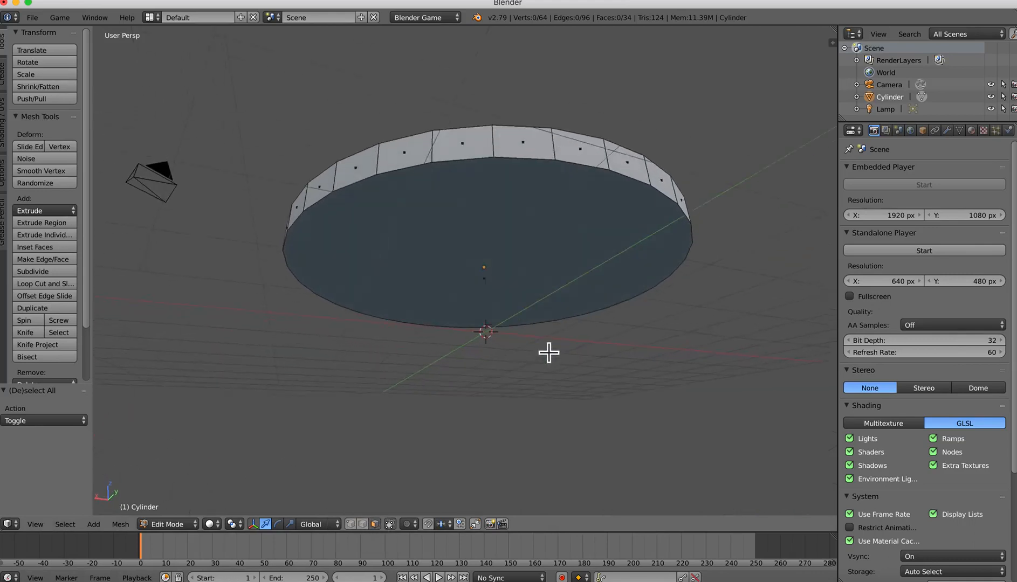
right_click(524, 276)
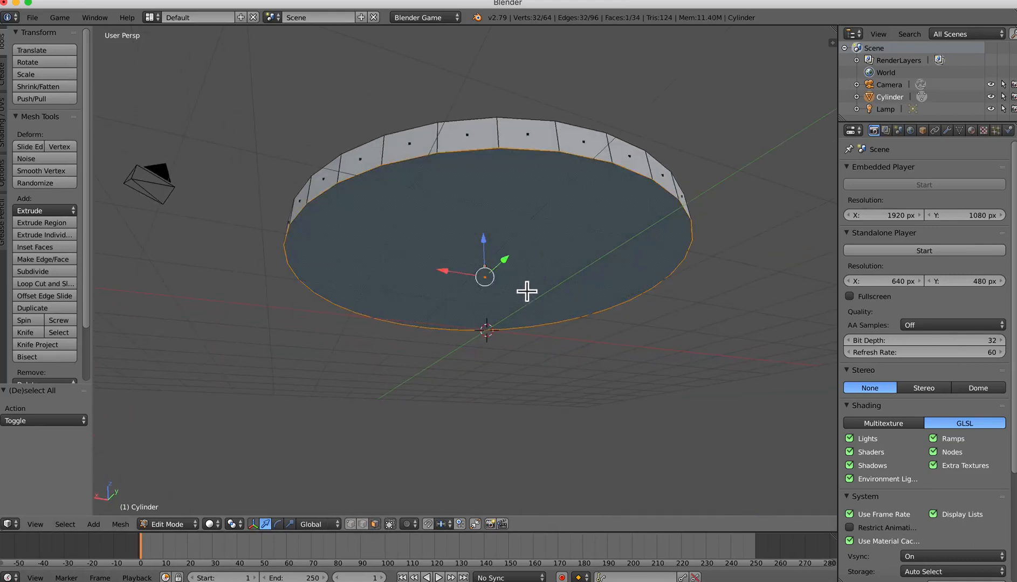
mouse_move(531, 297)
middle_mouse_down()
mouse_move(535, 309)
mouse_move(531, 275)
mouse_move(536, 299)
middle_mouse_up()
key("s")
left_click(536, 314)
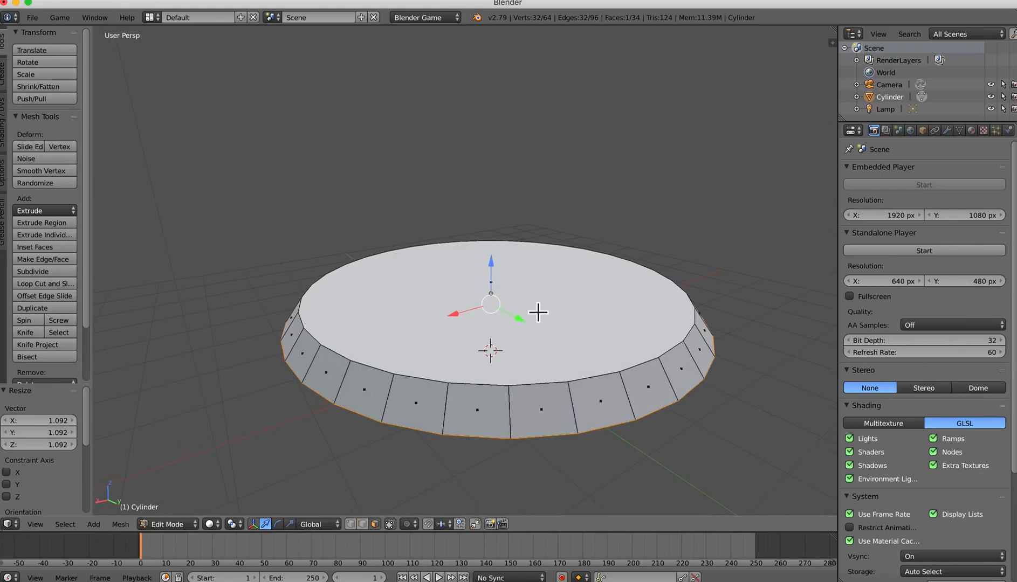
Step: Extrude the disc's top face in place and scale it inward to about 0.869 to form a flat ledge
right_click(538, 312)
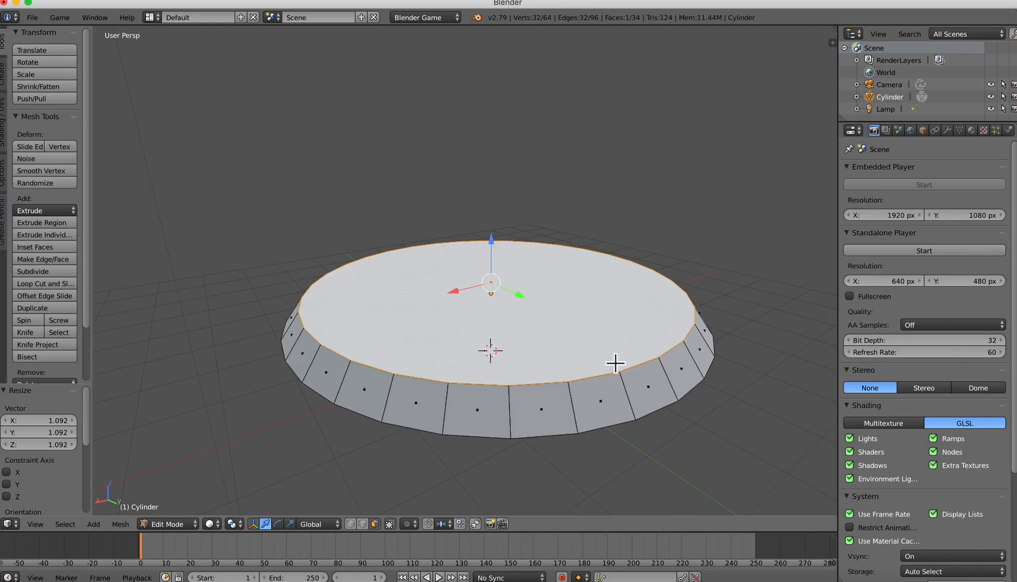
middle_click_drag(670, 345, 657, 351)
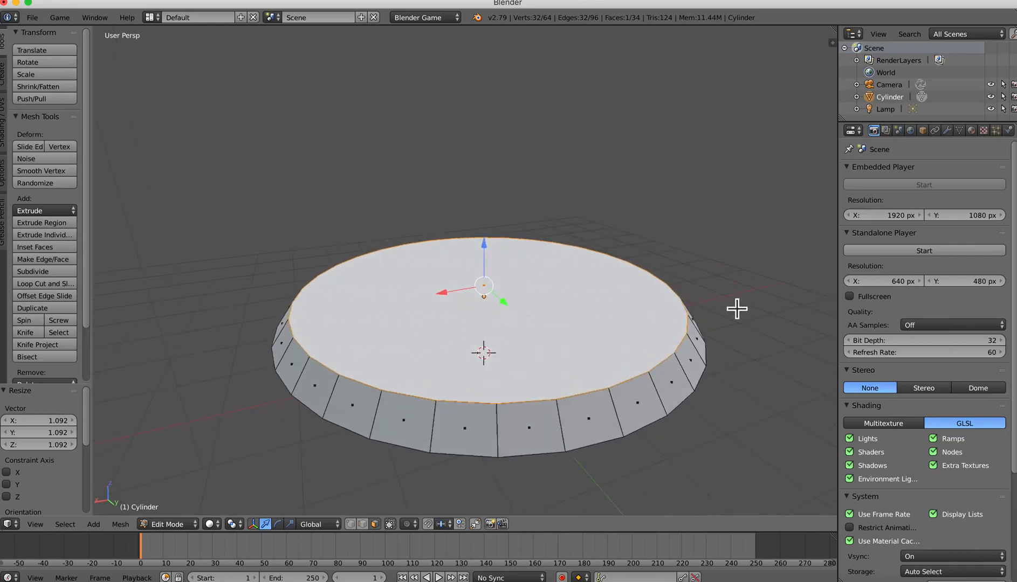
key("e")
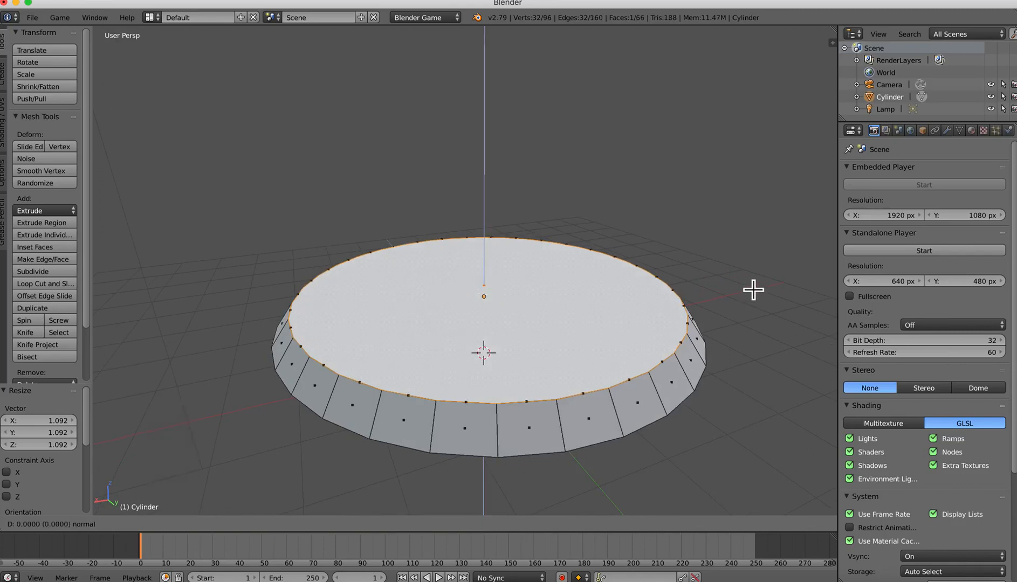
right_click(753, 290)
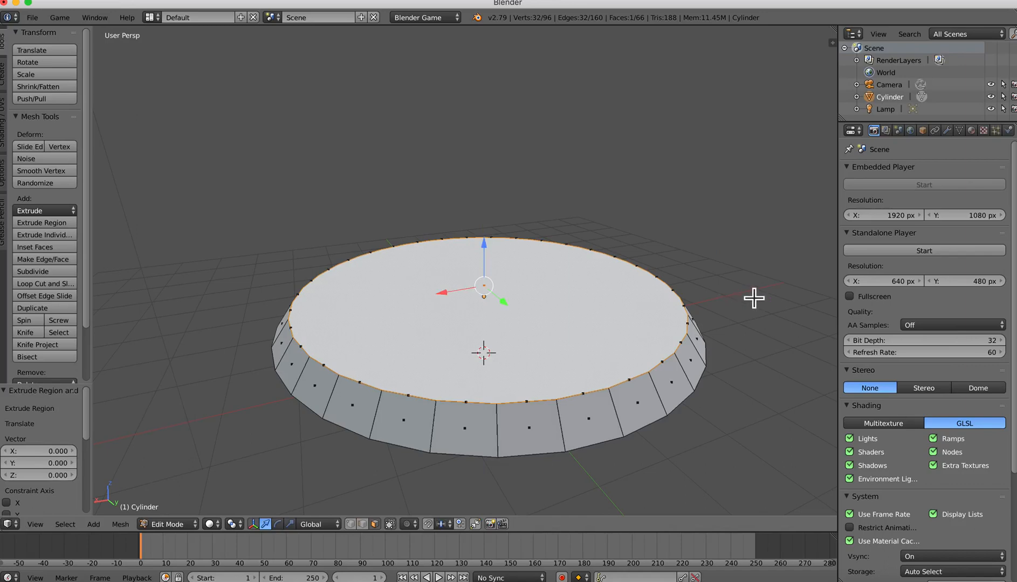
key("s")
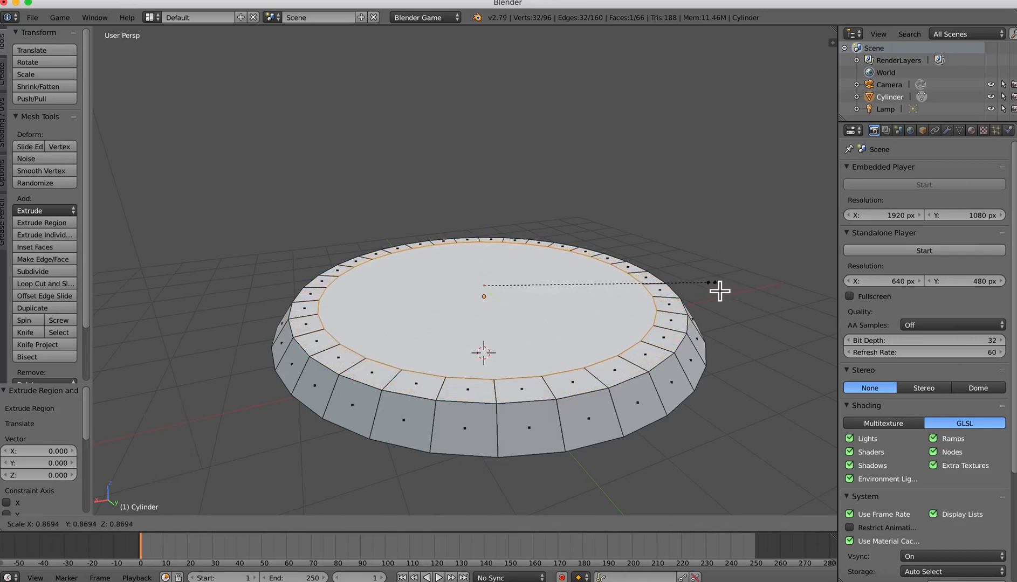
left_click(720, 290)
Step: Extrude the inner top face upward by about 0.265 and scale it to about 0.932 for a sloped second tier
key("e")
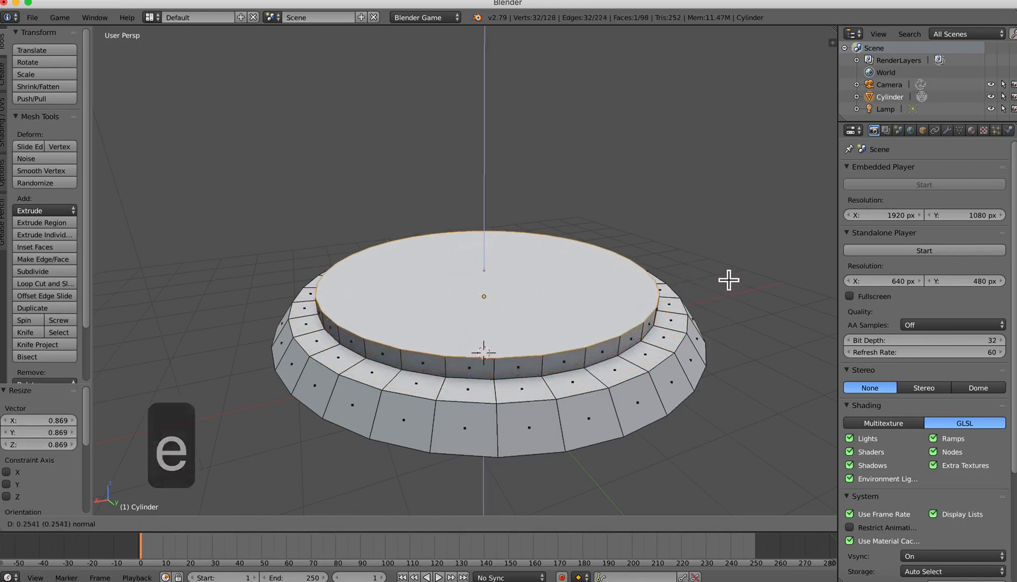
left_click(729, 279)
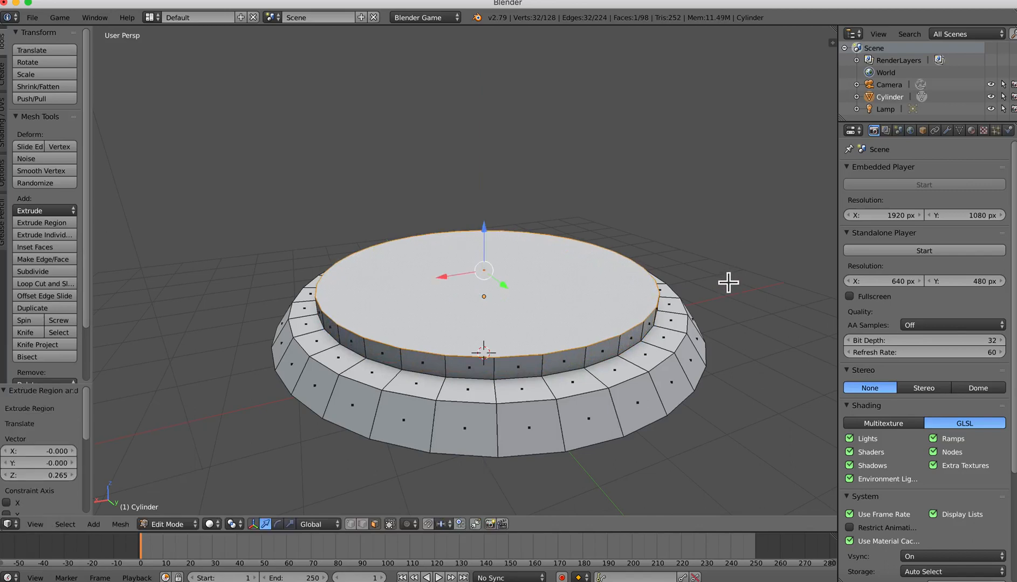
key("s")
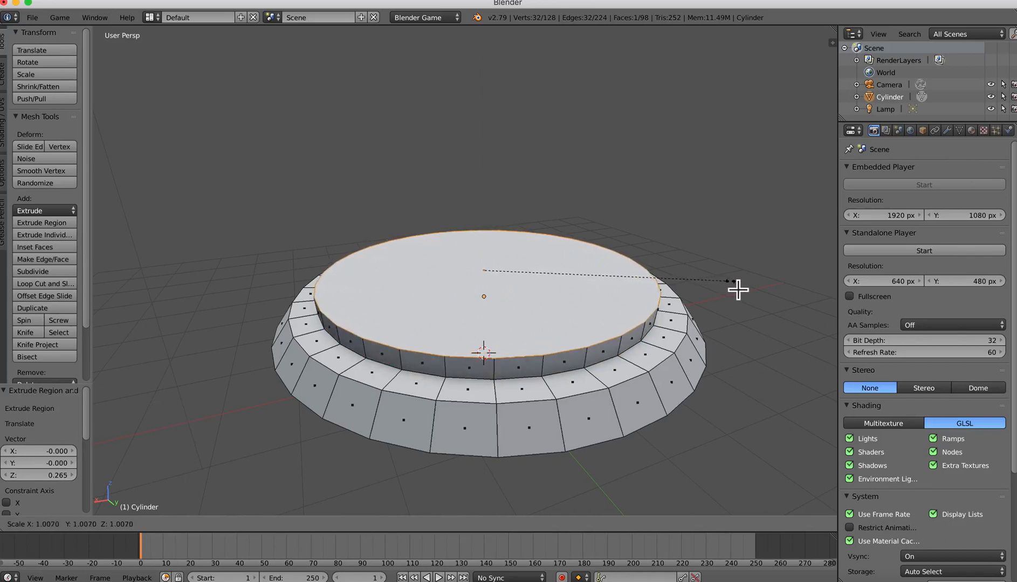
left_click(720, 288)
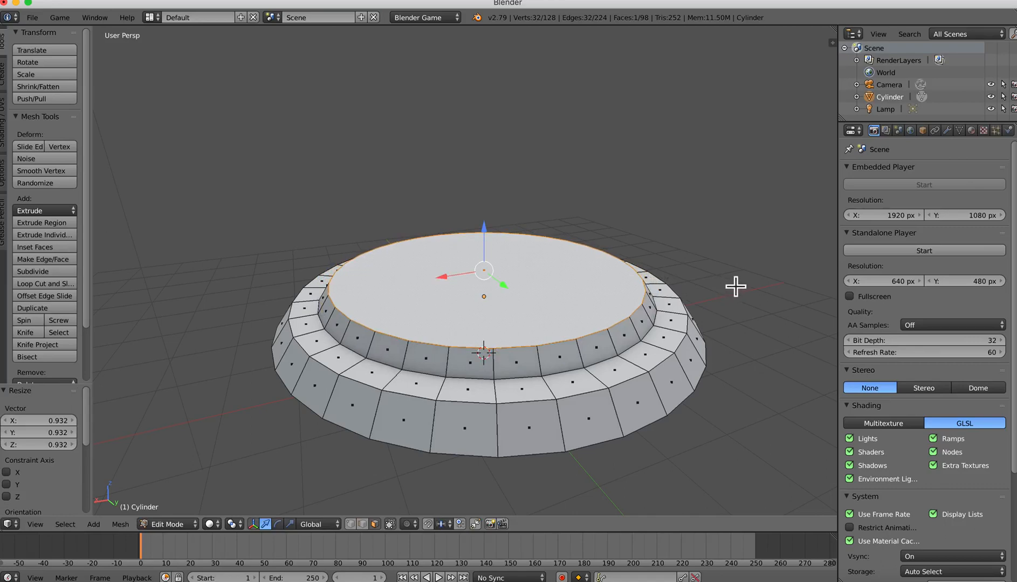
Step: Extrude the second tier's top face in place and scale it inward to about 0.863 for another ledge
key("e")
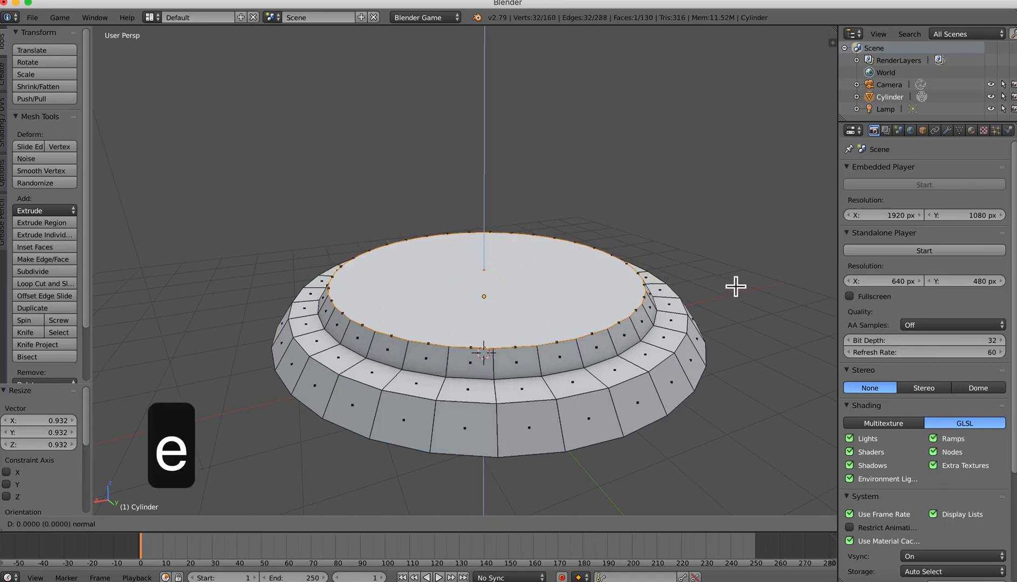
right_click(736, 287)
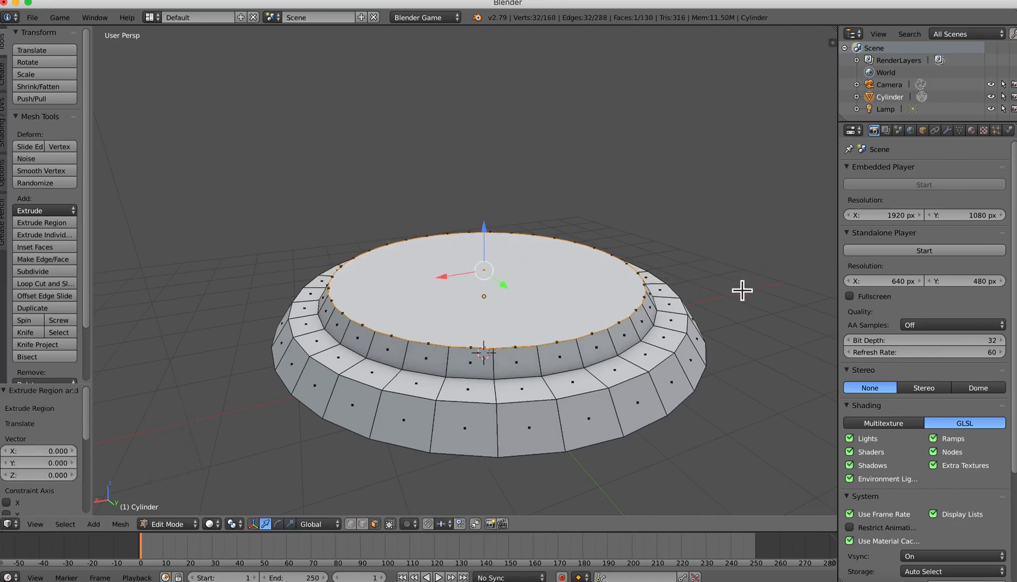
key("s")
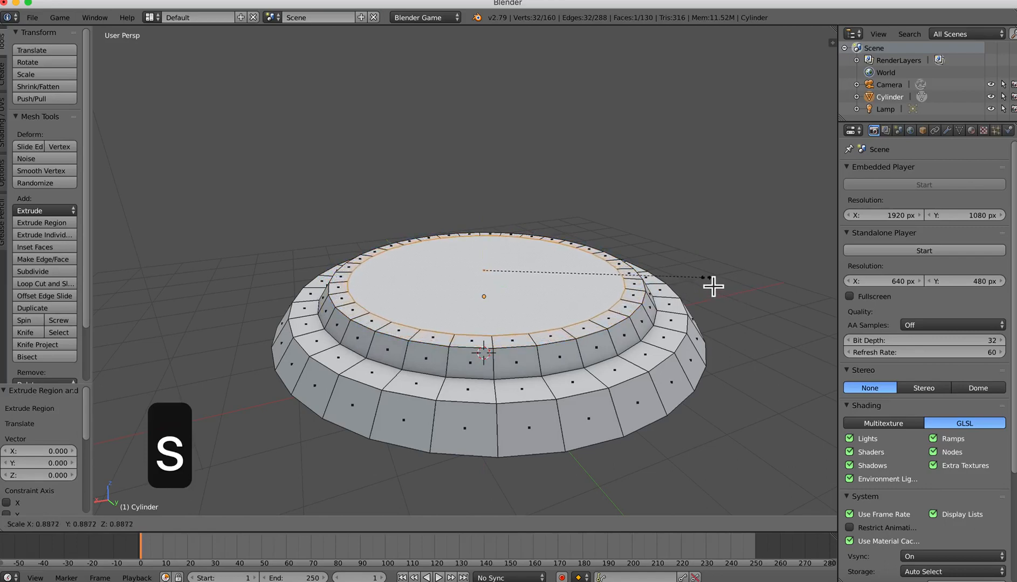
left_click(707, 285)
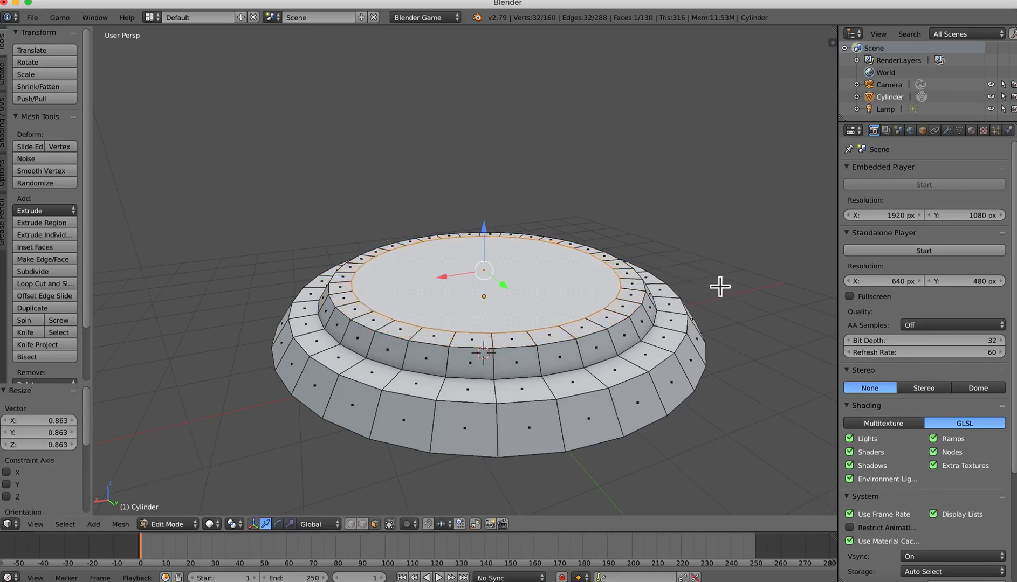
Step: Extrude the inner face up by about 0.268, scale it to about 0.917 as a sloped third tier, and return to Object Mode
key("e")
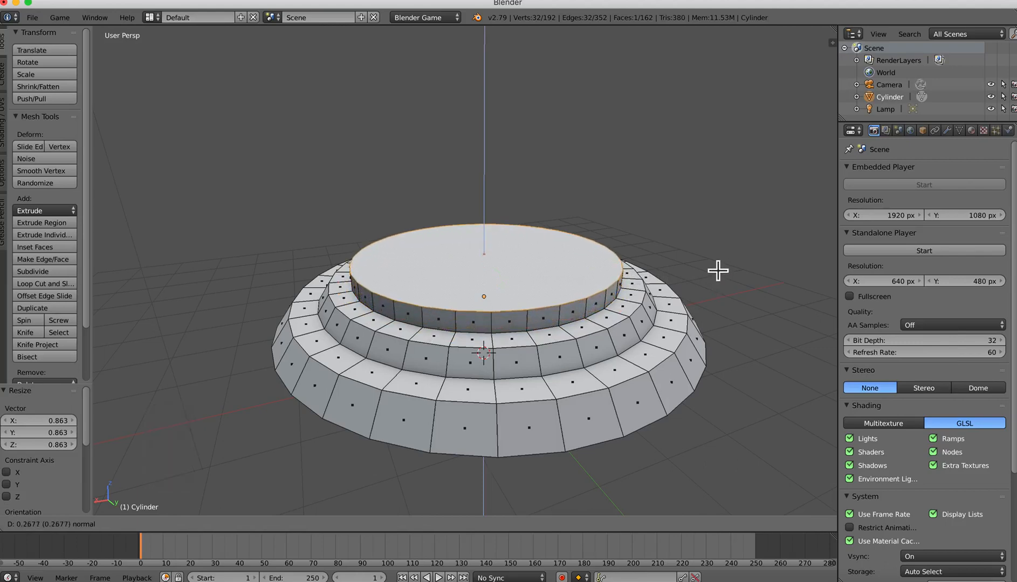
left_click(718, 271)
key("s")
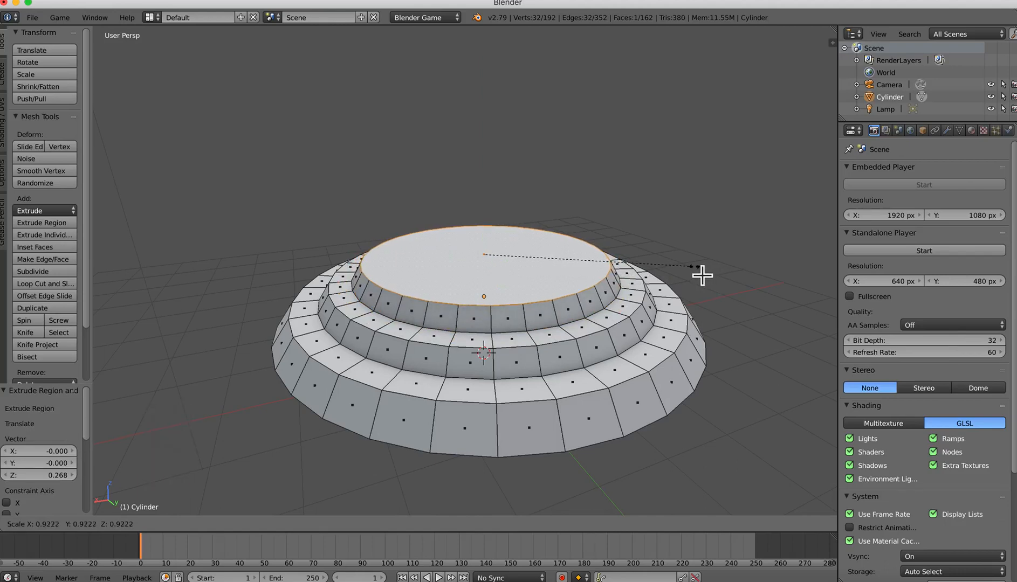
left_click(701, 275)
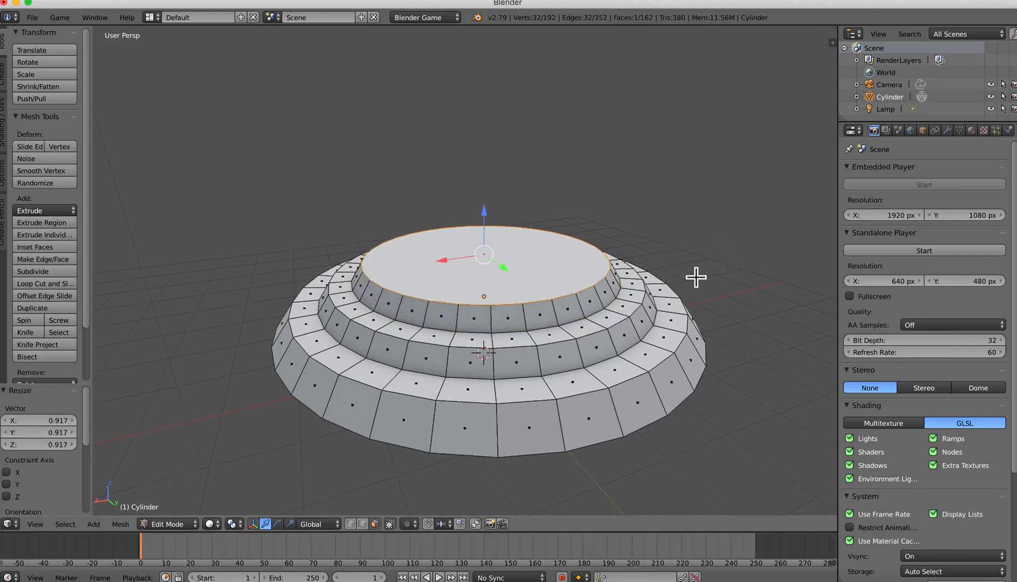
key("Tab")
left_click(608, 280)
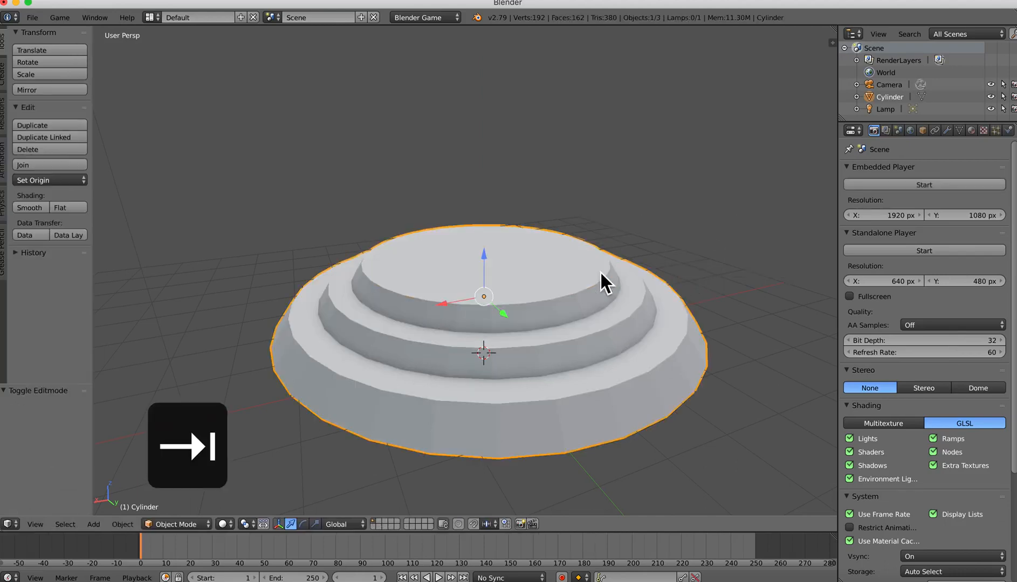
Step: In the left orthographic view, lower the stepped base by about 0.845 along Z so its underside rests on the ground line
middle_click_drag(613, 321, 616, 299)
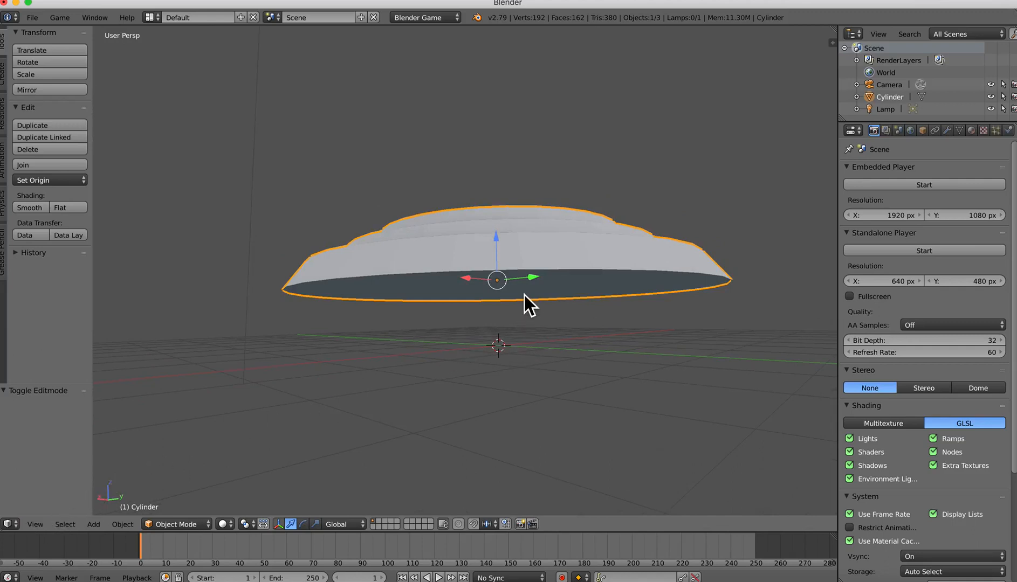
middle_click_drag(524, 295, 514, 309)
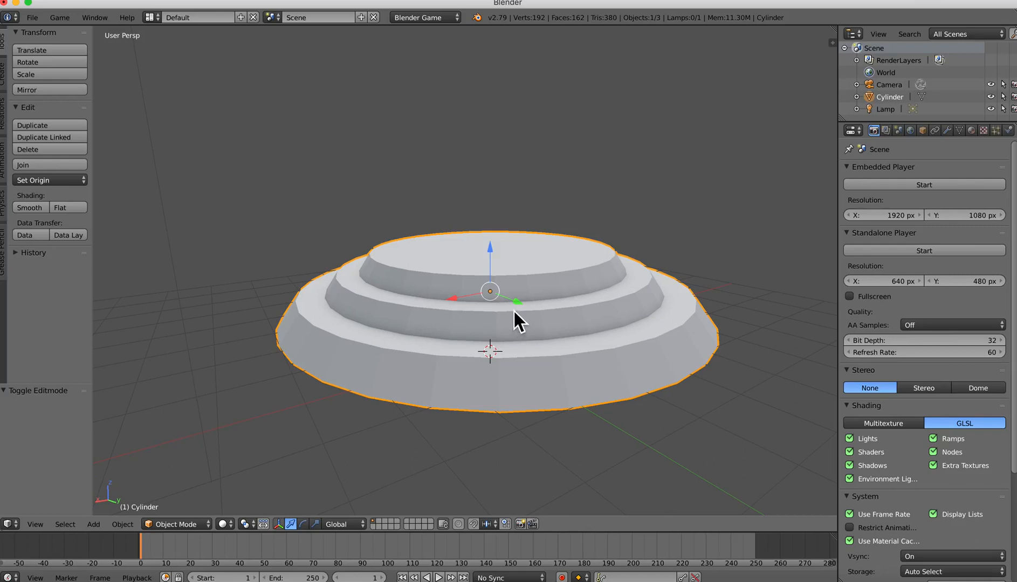
left_click(38, 527)
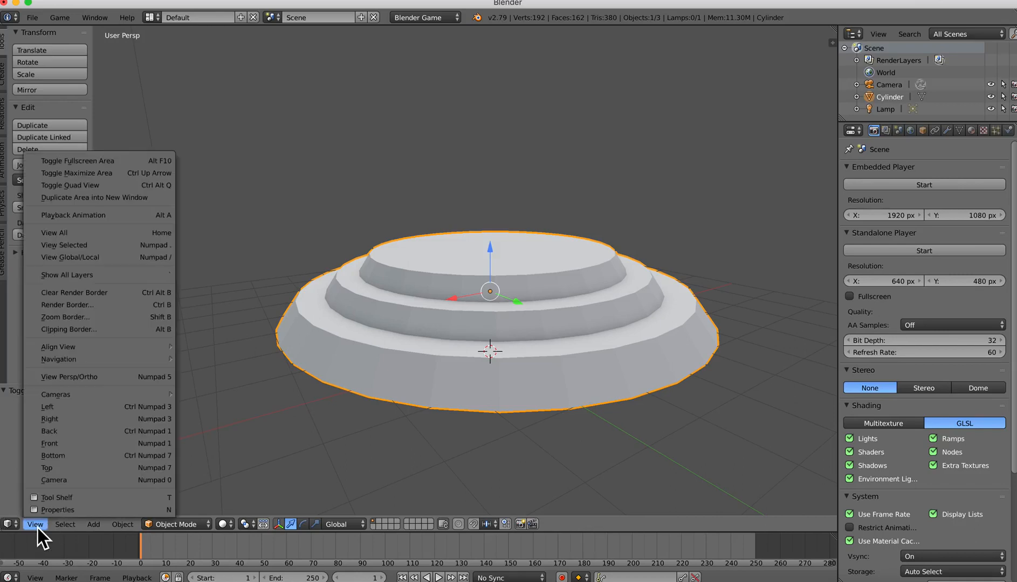
left_click(67, 413)
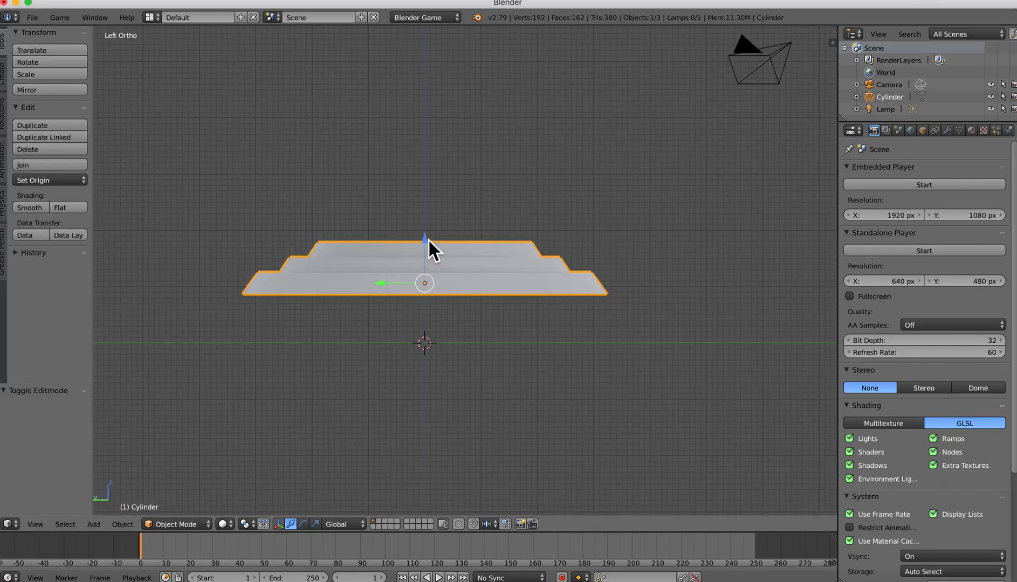
left_click_drag(429, 239, 430, 286)
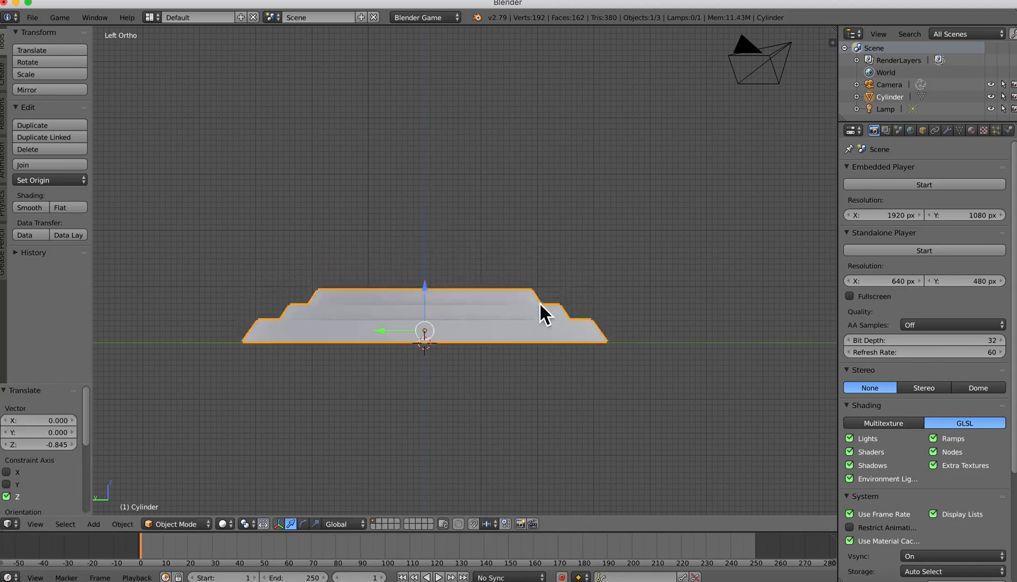
middle_click_drag(539, 303, 596, 305)
scroll(535, 310, "down", 1)
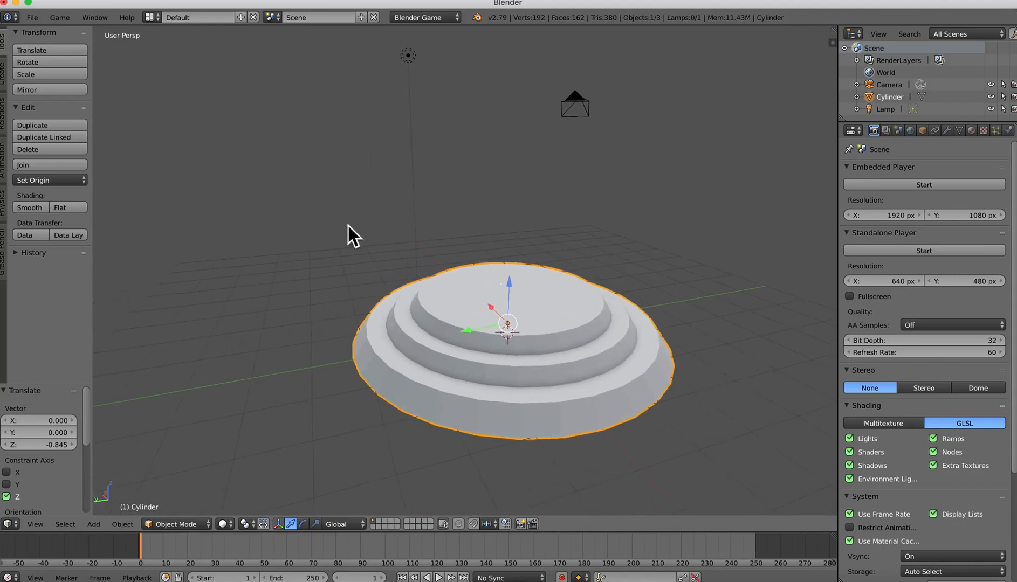
Step: Save the scene to the Desktop as "Ruin Demo.blend"
left_click(34, 22)
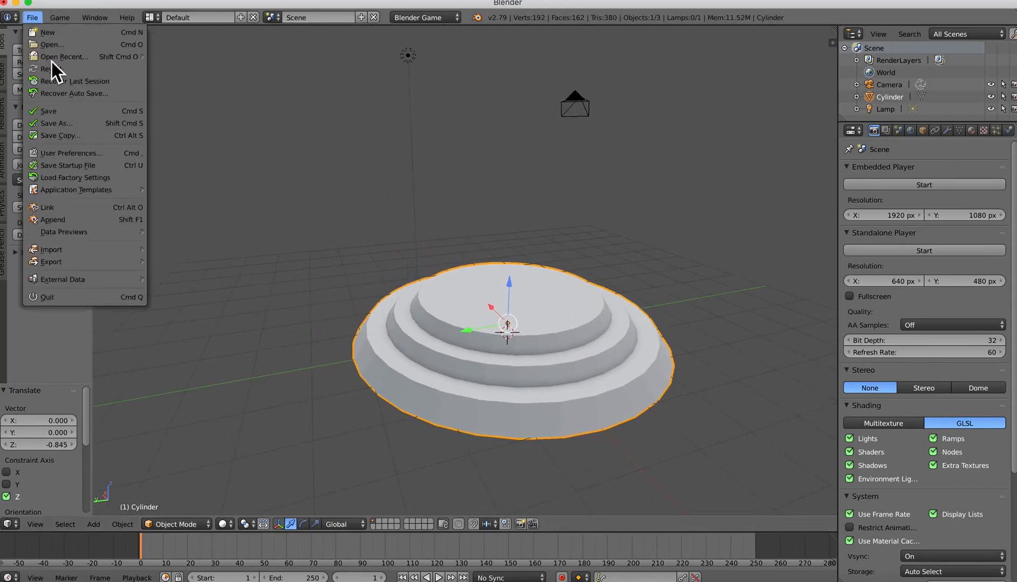
left_click(64, 113)
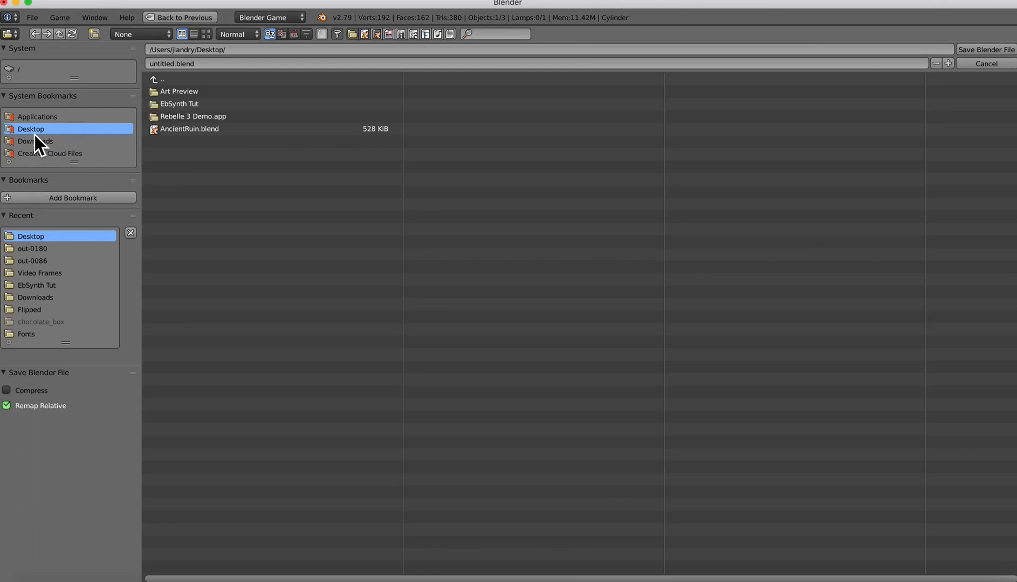
left_click(188, 64)
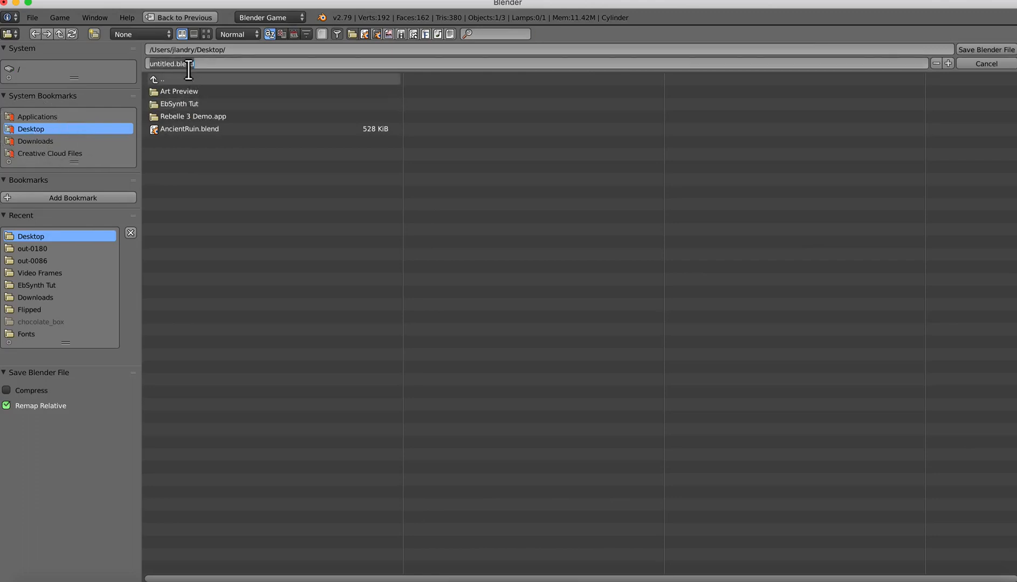
type("Ruin")
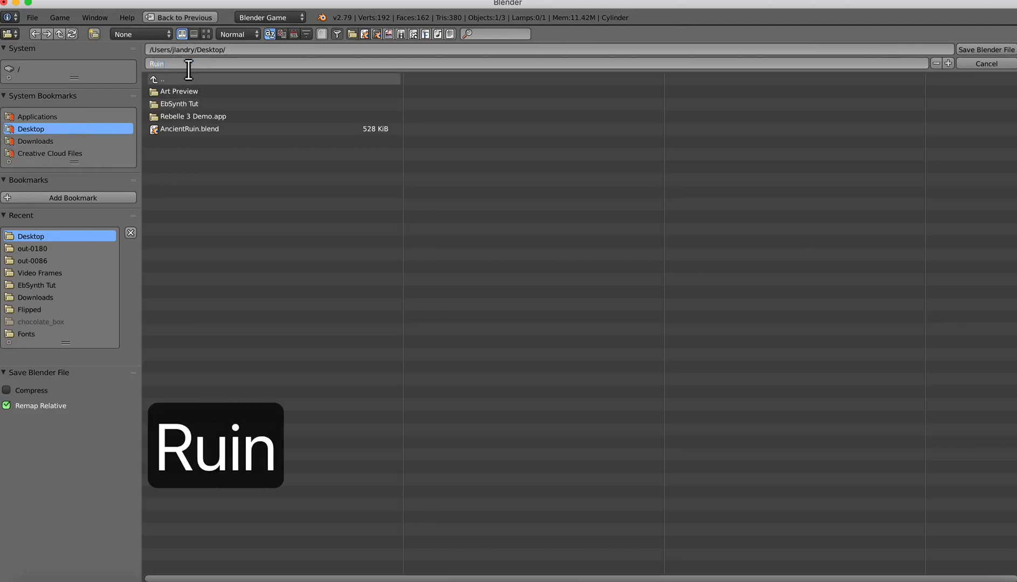
type(" Demo")
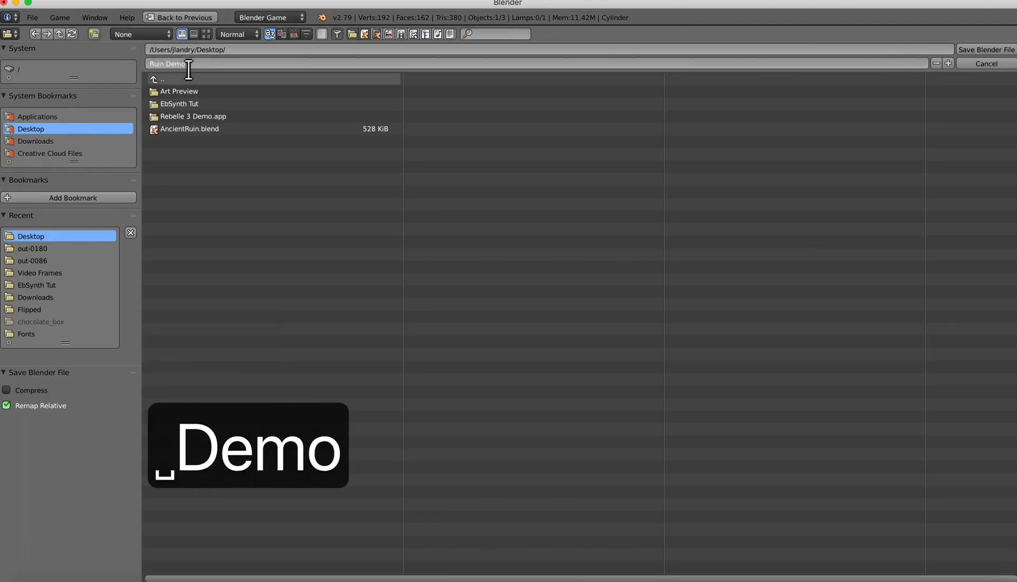
key("Return")
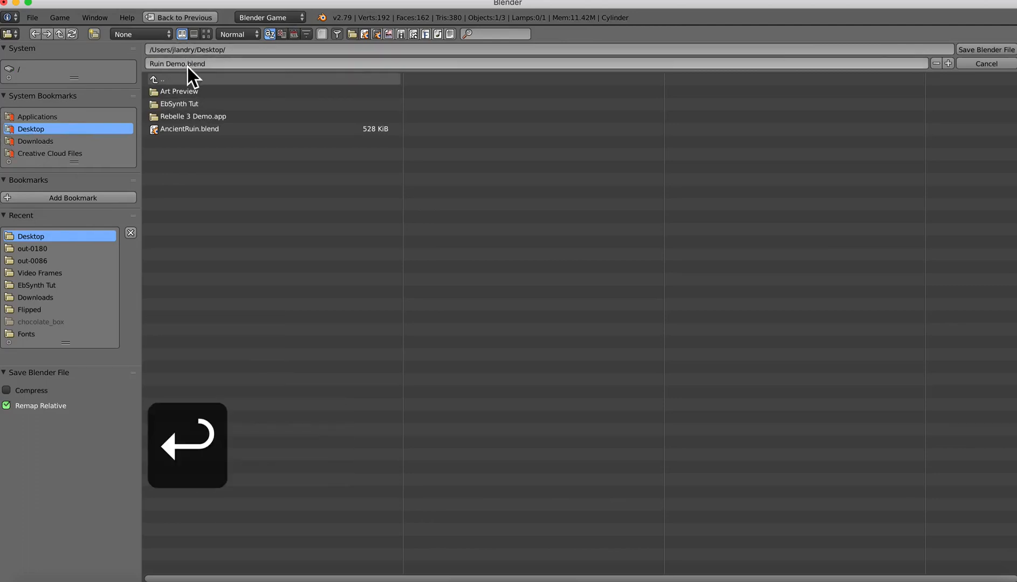
key("Return")
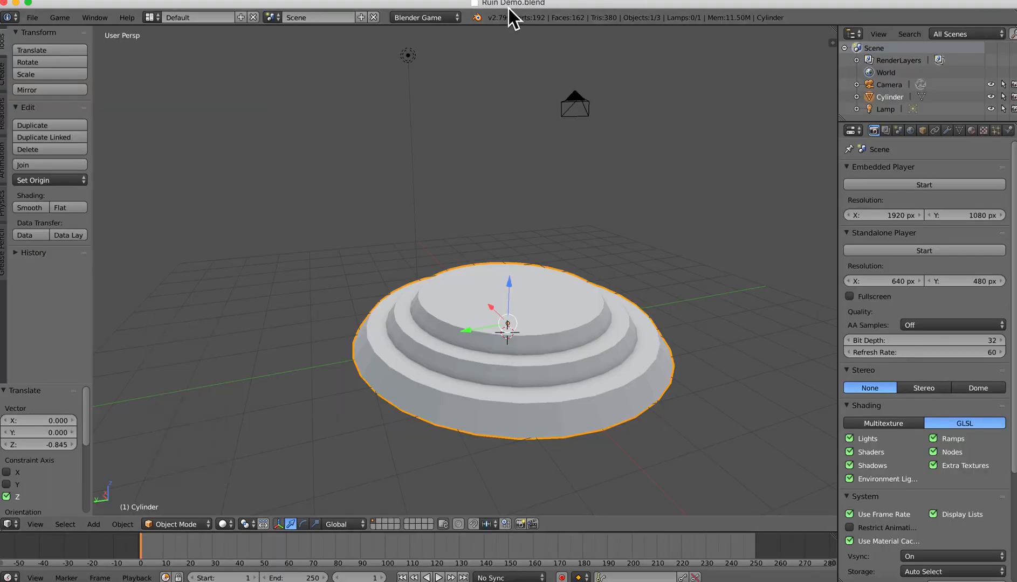
Step: Move the stepped base away from the origin, by about 1.178 along Y and about 9.605 along X
middle_click_drag(540, 302, 468, 343)
left_click_drag(438, 334, 386, 347)
middle_click_drag(491, 364, 567, 324, "shift")
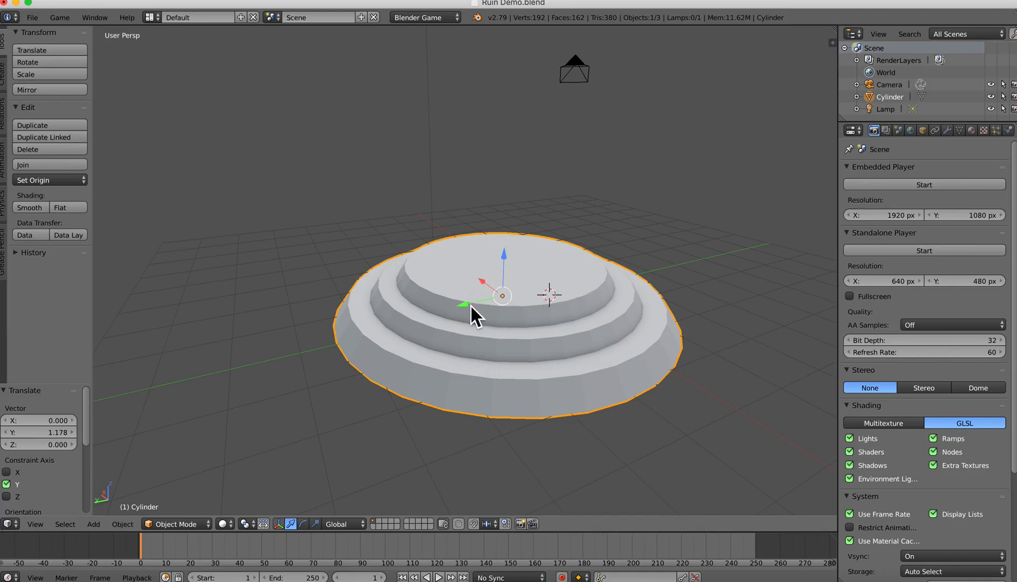
left_click_drag(484, 281, 377, 162)
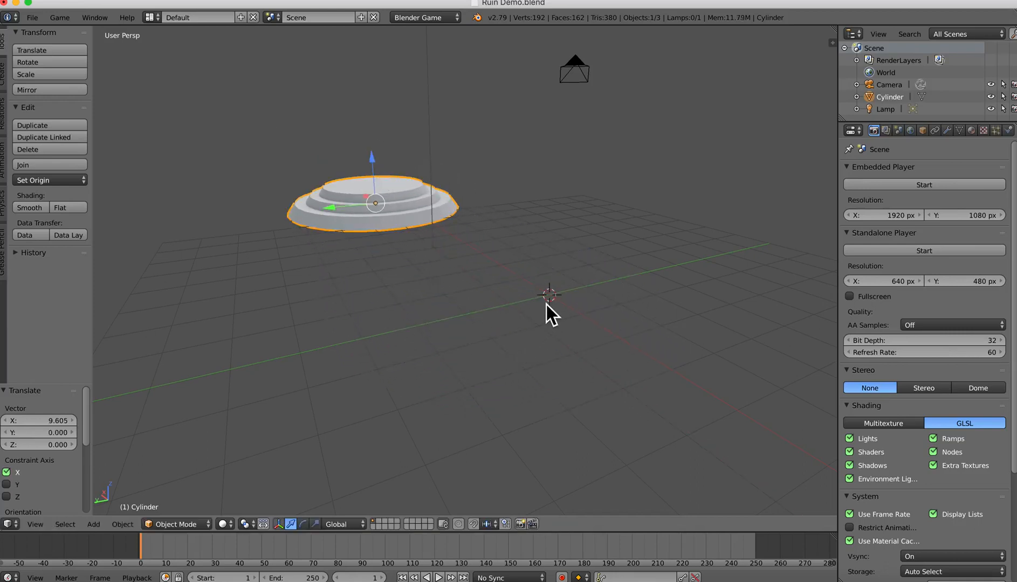
Step: Add a cube mesh at the 3D cursor and raise it by about 1.034 along Z
key("shift+a")
mouse_move(550, 304)
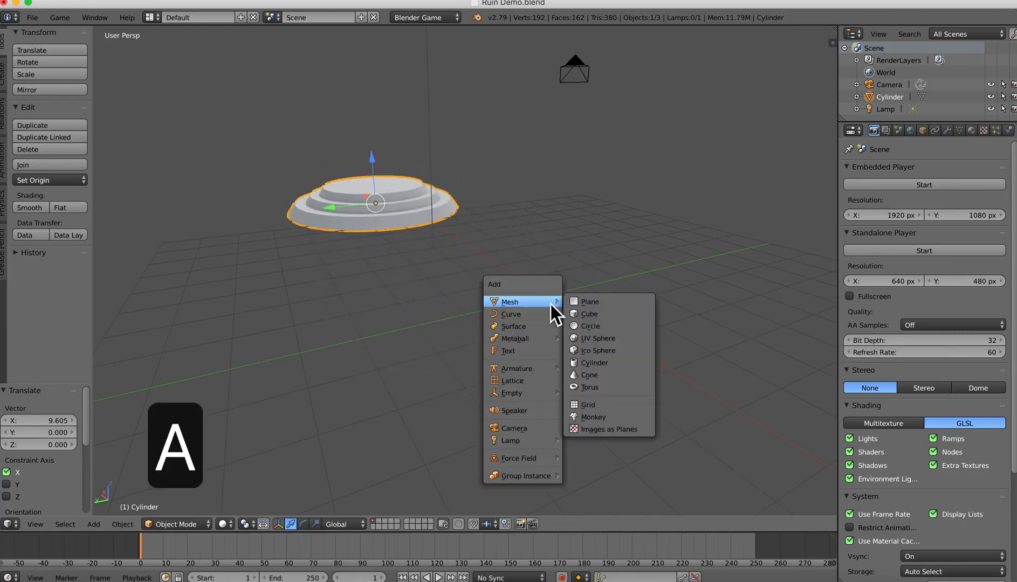
left_click(602, 317)
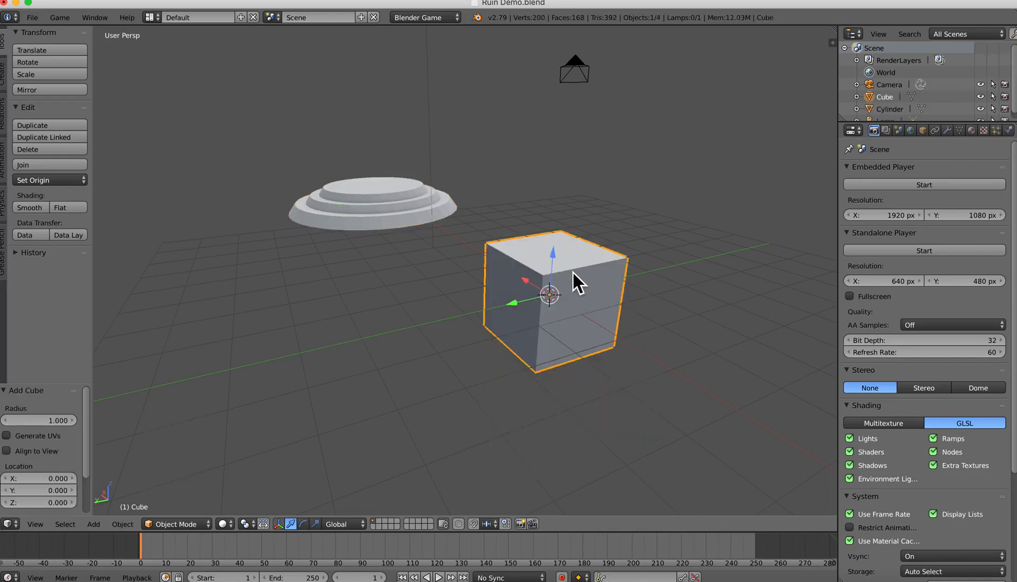
left_click_drag(554, 255, 561, 210)
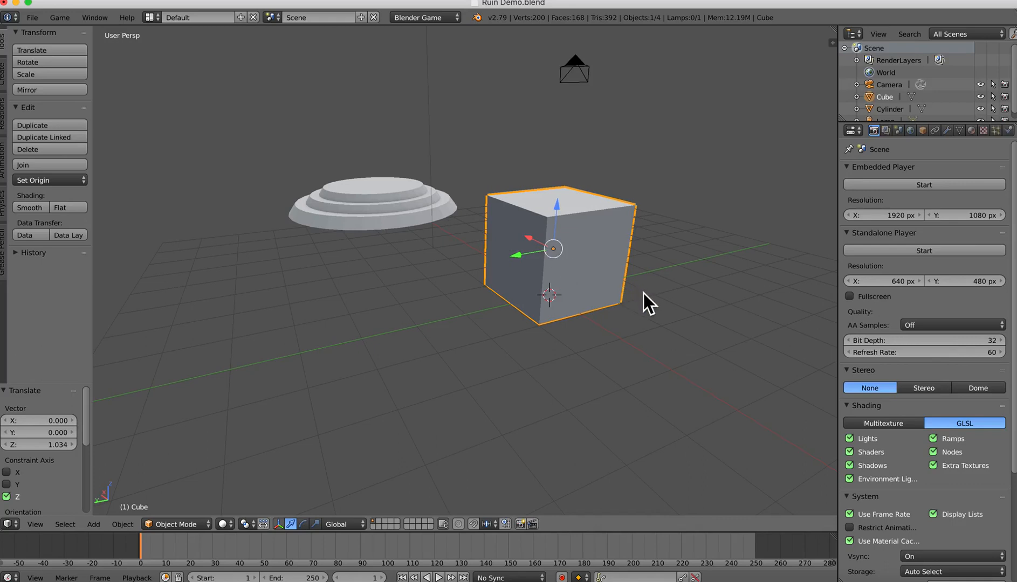
Step: In Edit Mode, scale the whole cube mesh to about 0.361 and lower it by about 0.634 along Z
key("Tab")
left_click(749, 294)
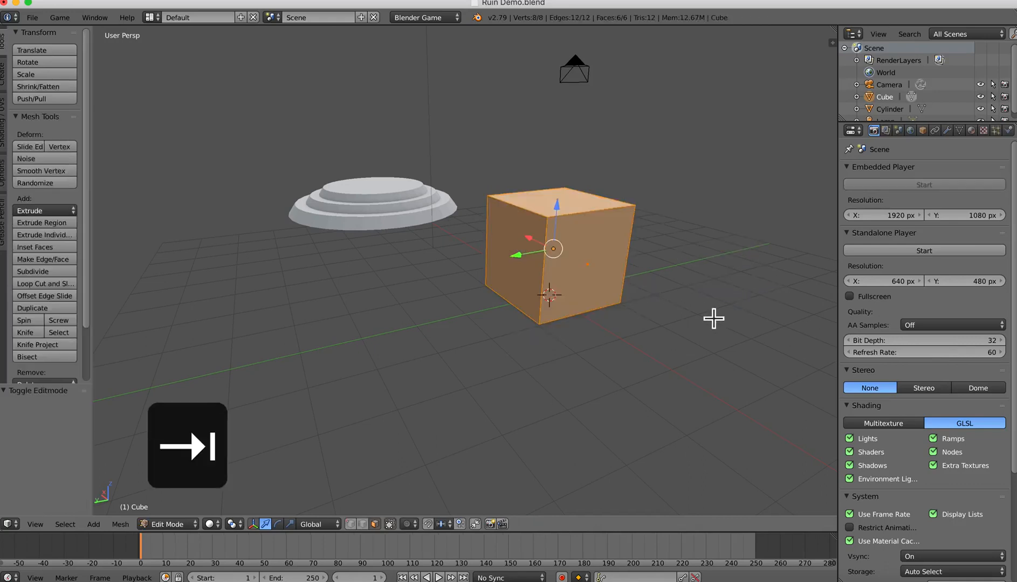
key("s")
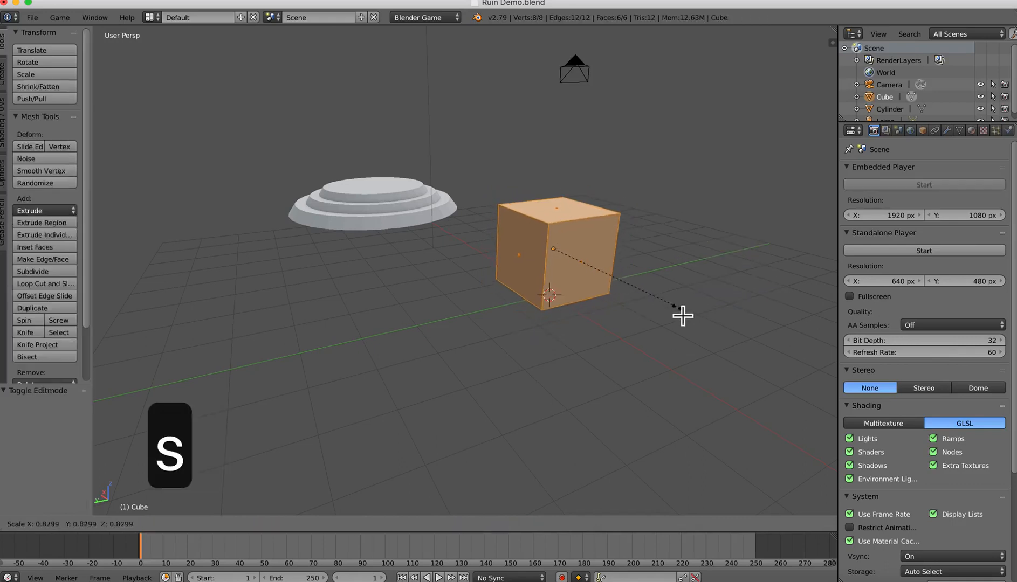
left_click(603, 300)
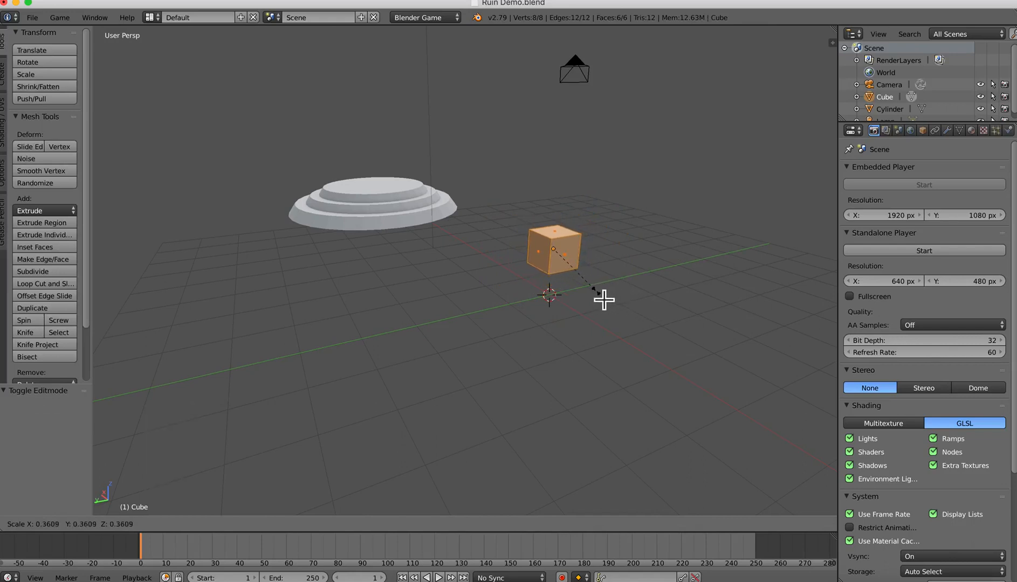
left_click_drag(567, 216, 563, 242)
scroll(579, 305, "up", 1)
scroll(579, 305, "up", 3)
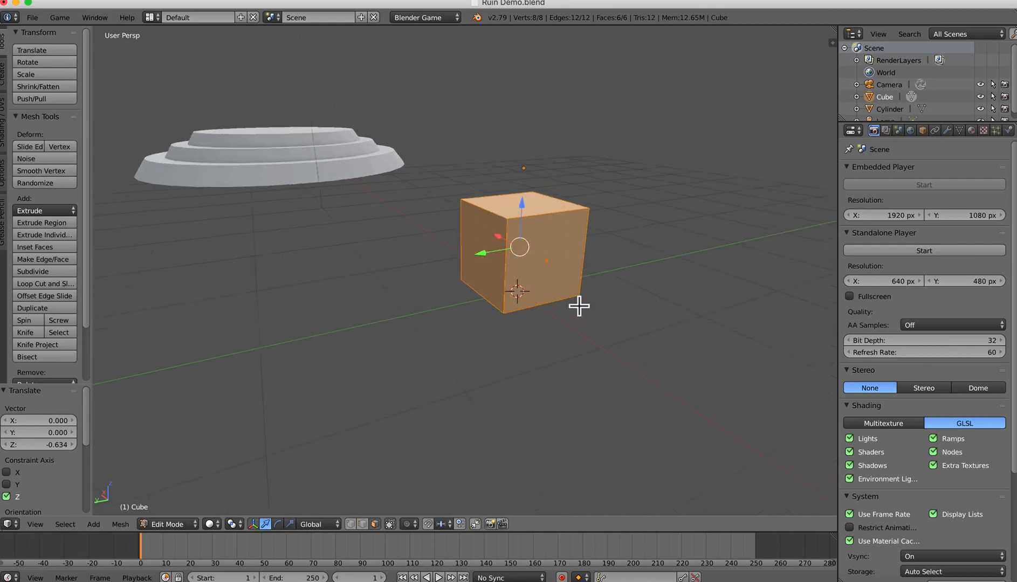
Step: Flatten the cube mesh by scaling it to about 0.635 along Z
key("s")
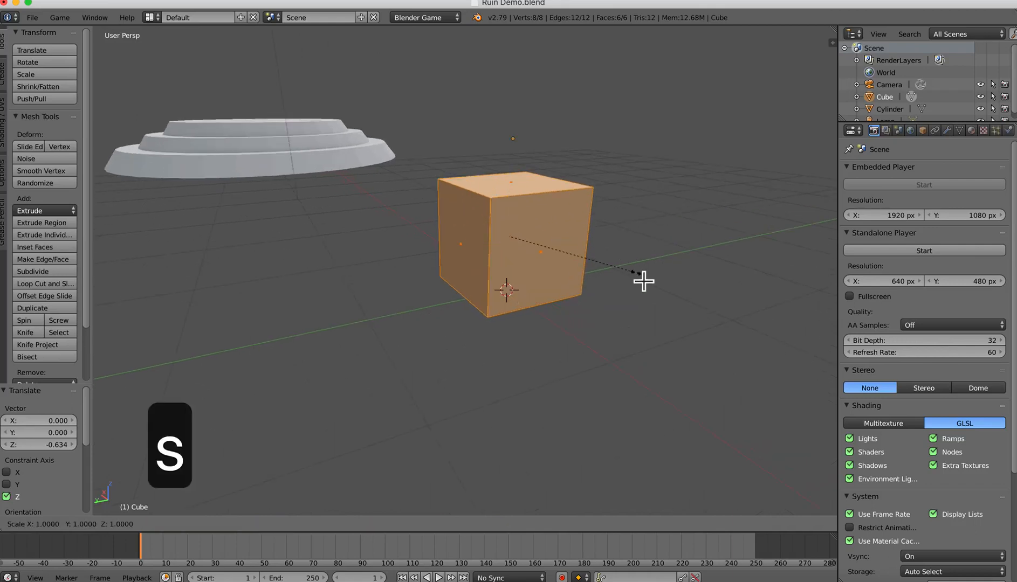
key("z")
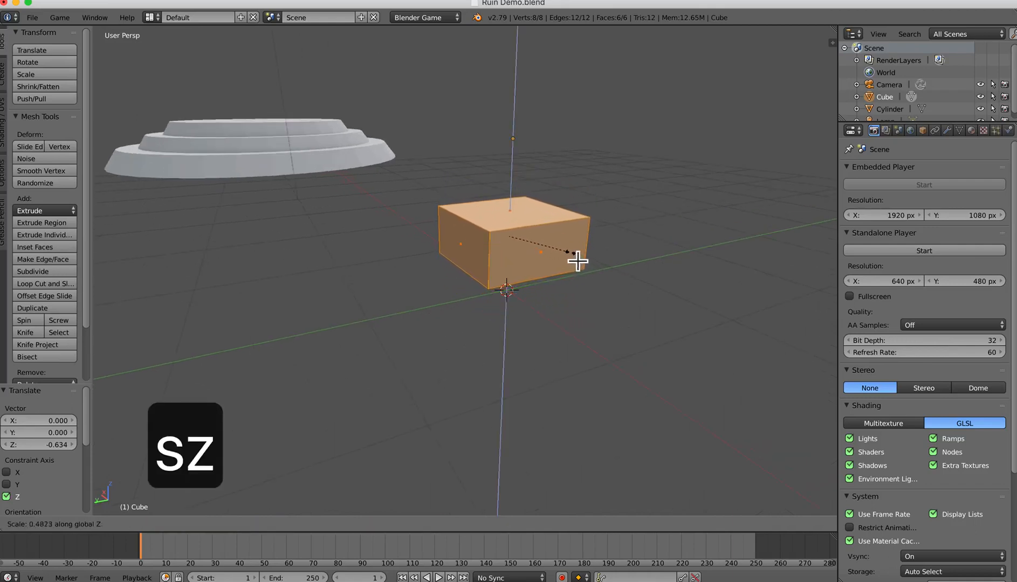
left_click(596, 270)
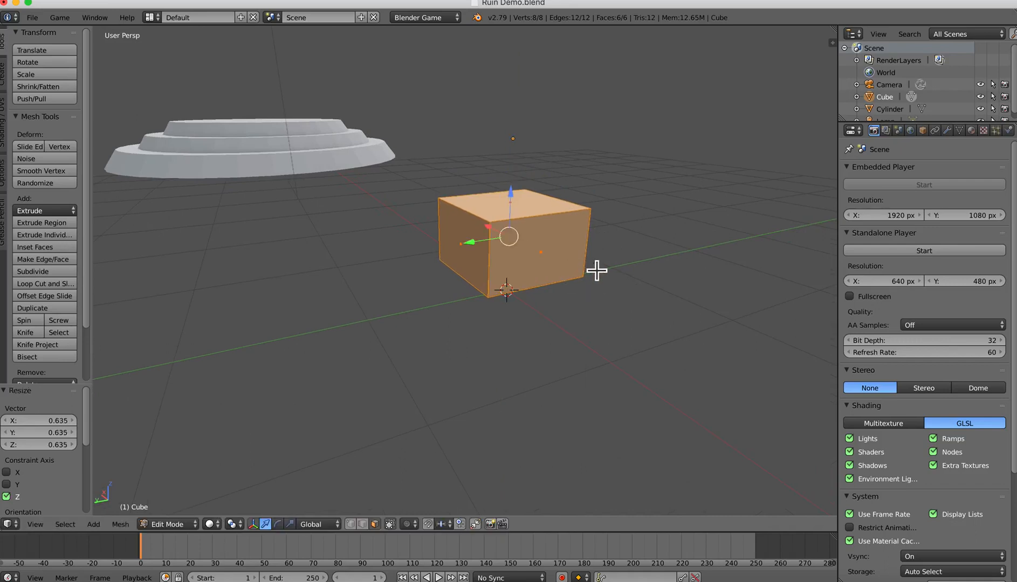
Step: Flare the block outward by scaling its bottom face to about 1.325
middle_click_drag(541, 302, 529, 279)
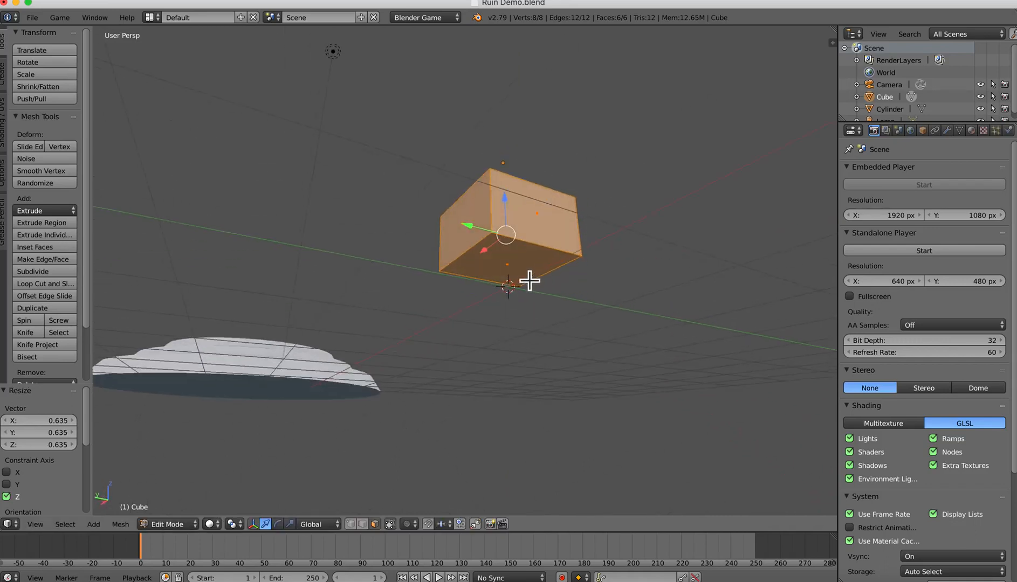
right_click(531, 279)
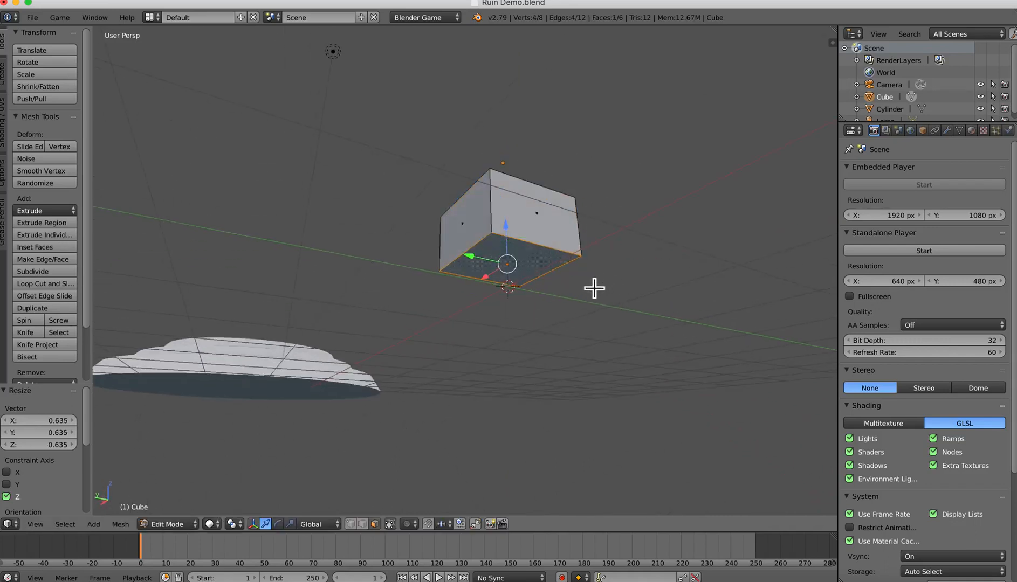
key("s")
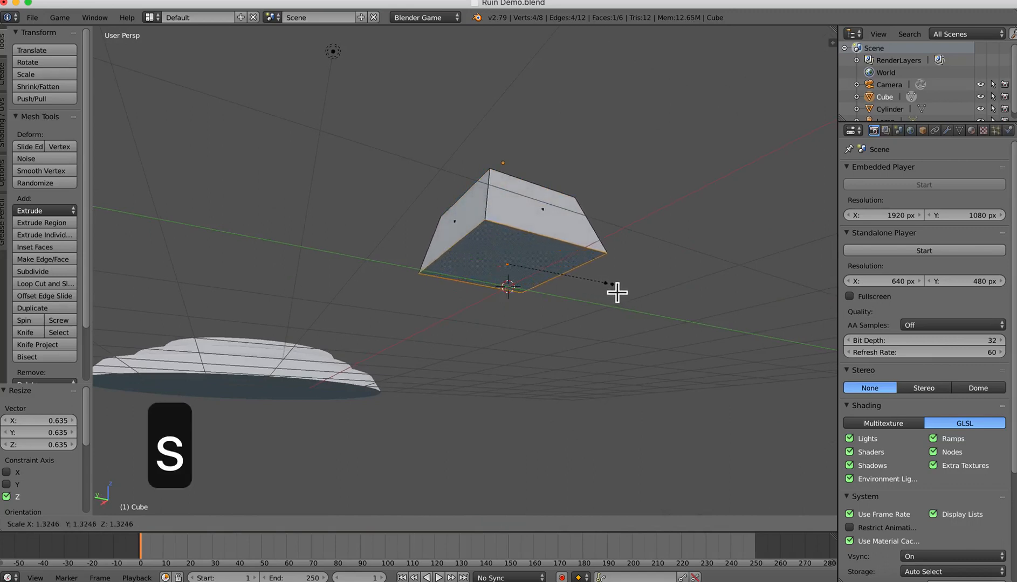
left_click(617, 292)
Step: Extrude the enlarged bottom face downward by about 0.079 to form a thin plinth
middle_click_drag(608, 291, 576, 297)
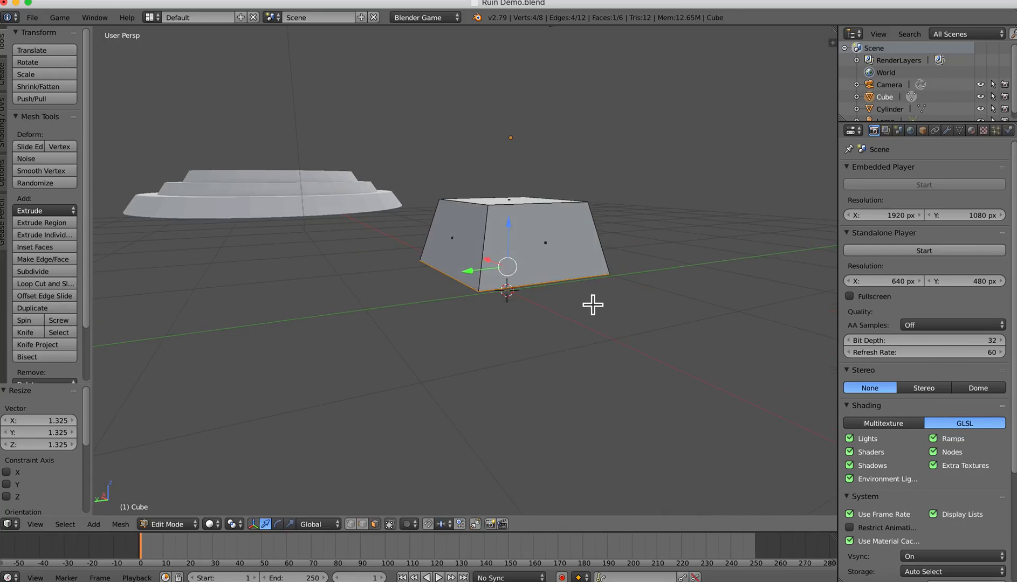
key("e")
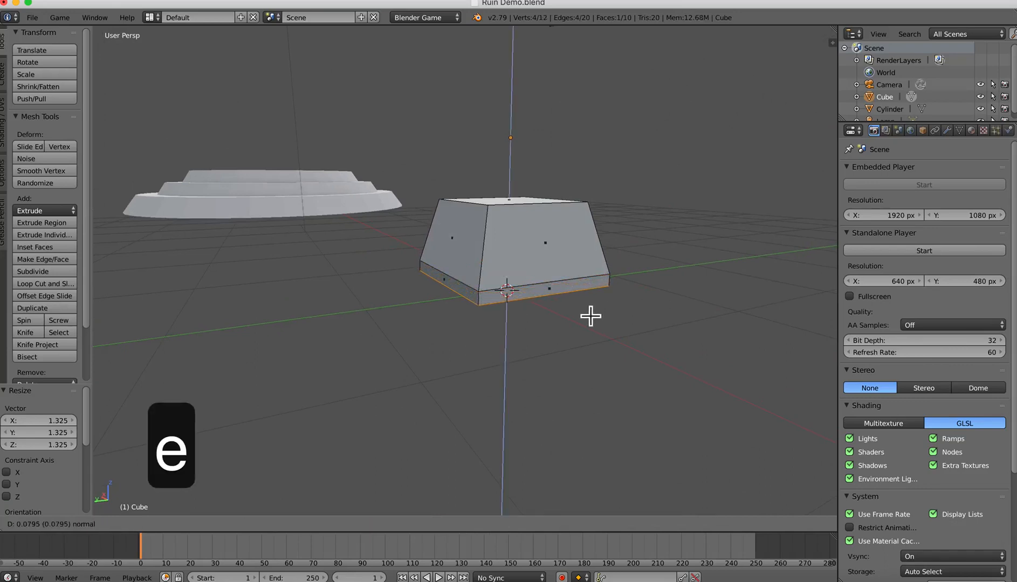
left_click(591, 316)
Step: Extrude the block's top face in place and scale the new face to about 0.717, leaving a rim
middle_click_drag(586, 315, 484, 329)
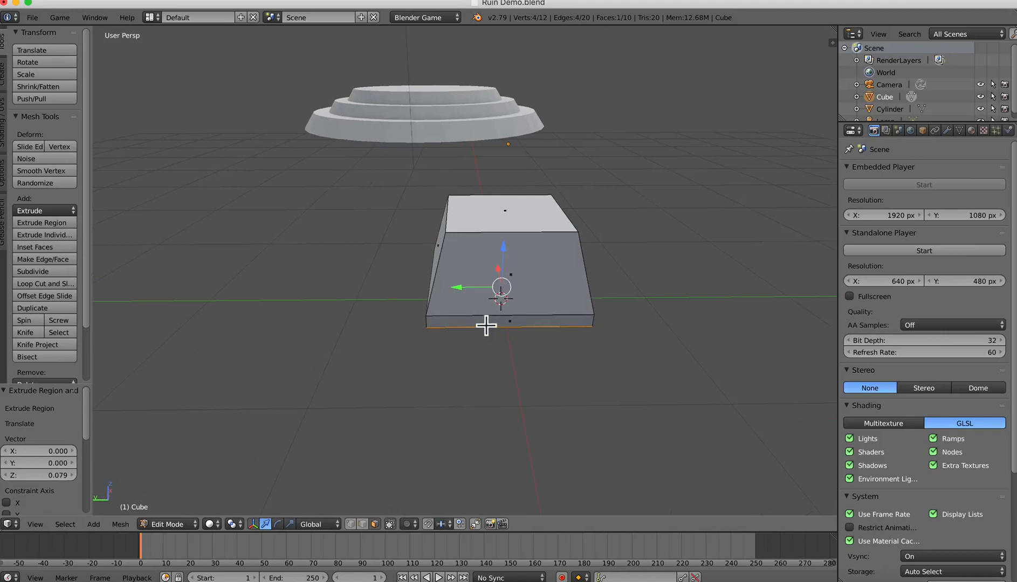
right_click(502, 217)
middle_click_drag(536, 267, 516, 289)
middle_click_drag(565, 313, 548, 312)
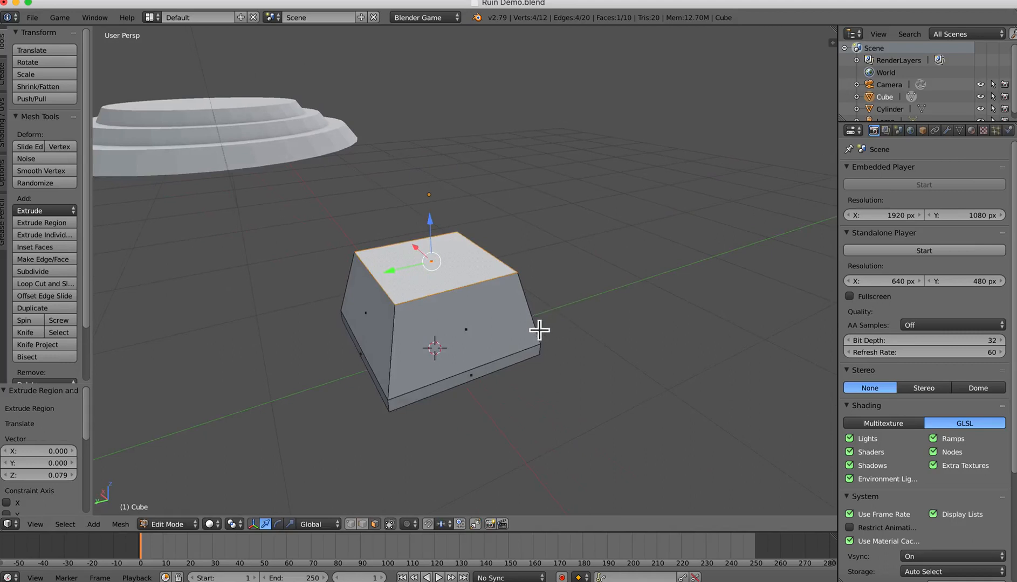
middle_click_drag(532, 321, 535, 326, "shift")
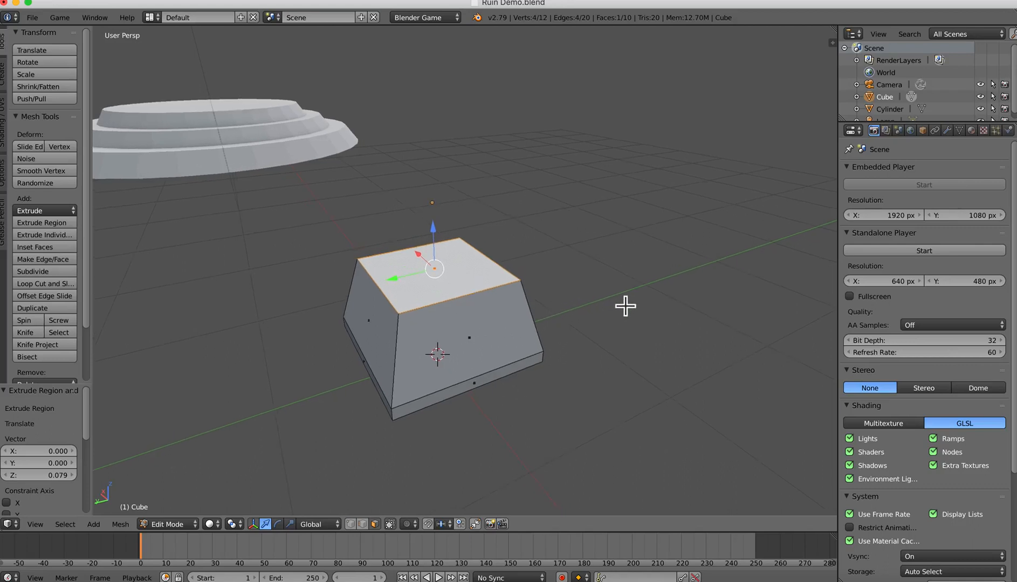
key("e")
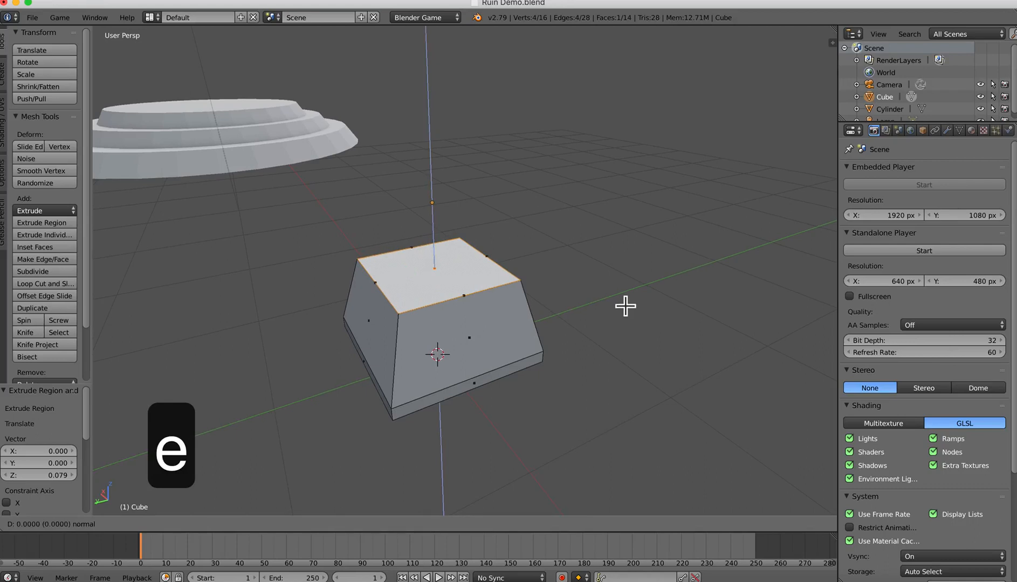
left_click(625, 306)
key("s")
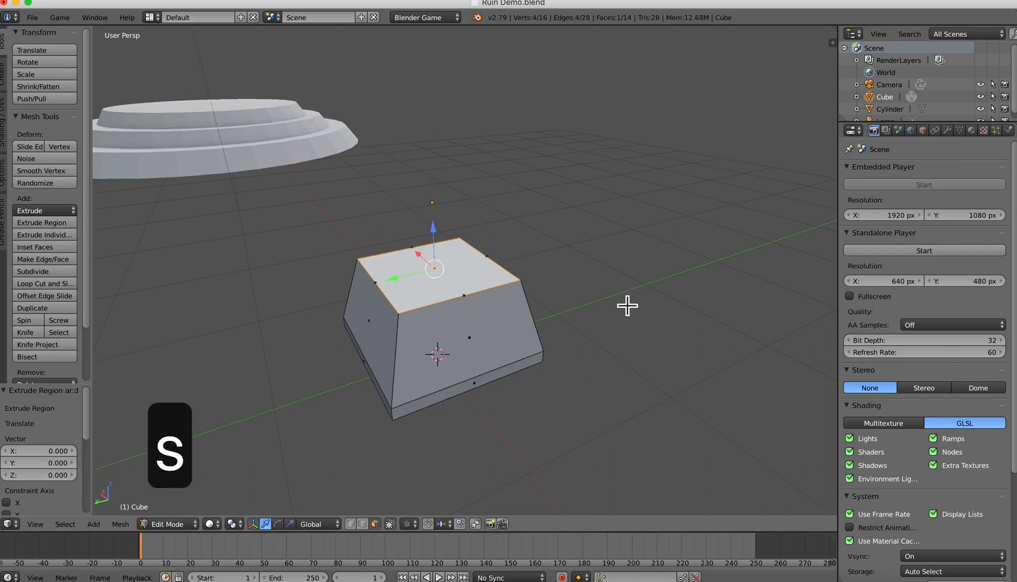
left_click(573, 303)
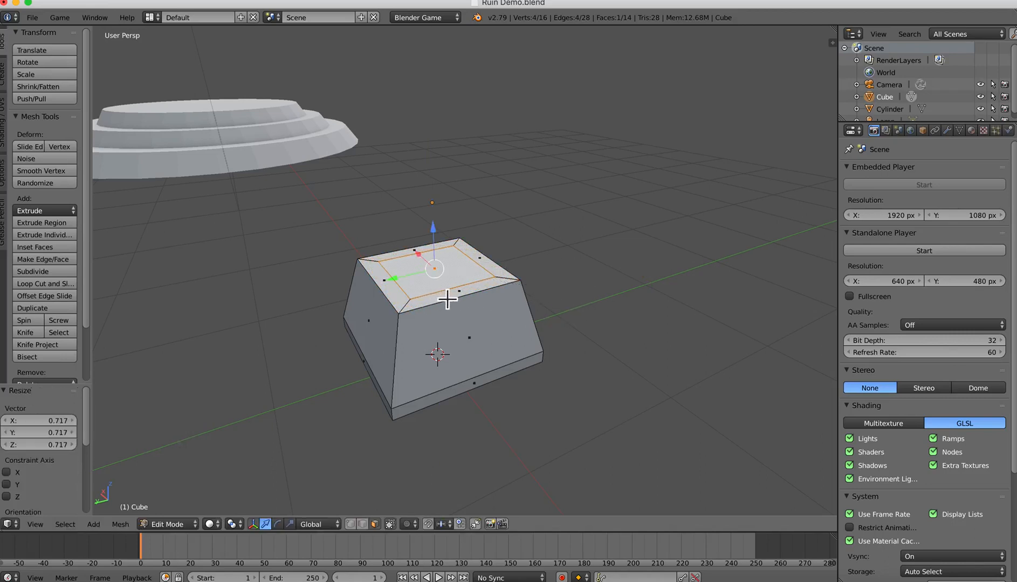
Step: Extrude the inner top face upward by about 0.914 to form the pillar shaft
middle_click_drag(447, 299, 461, 300)
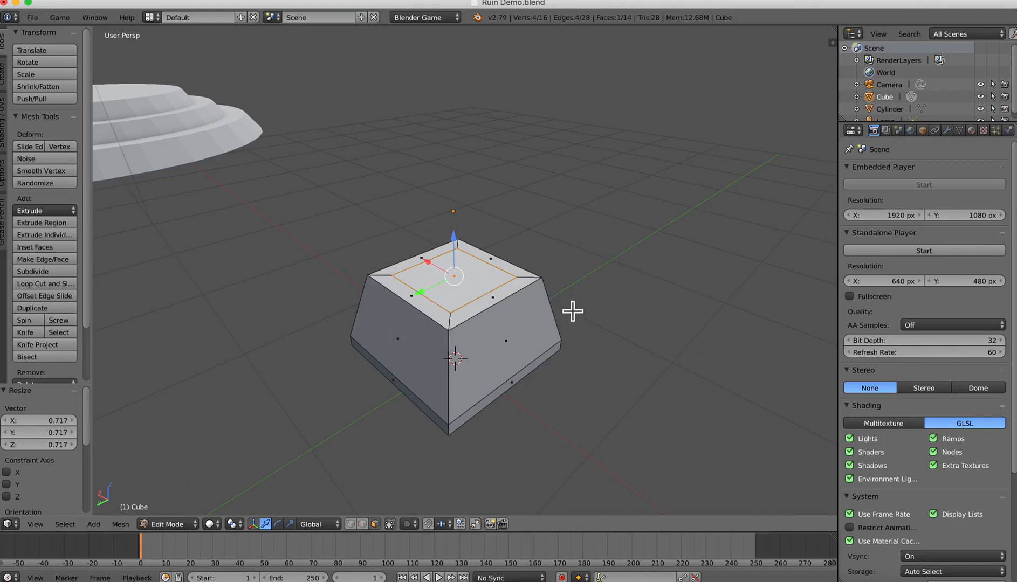
middle_click_drag(573, 311, 570, 330)
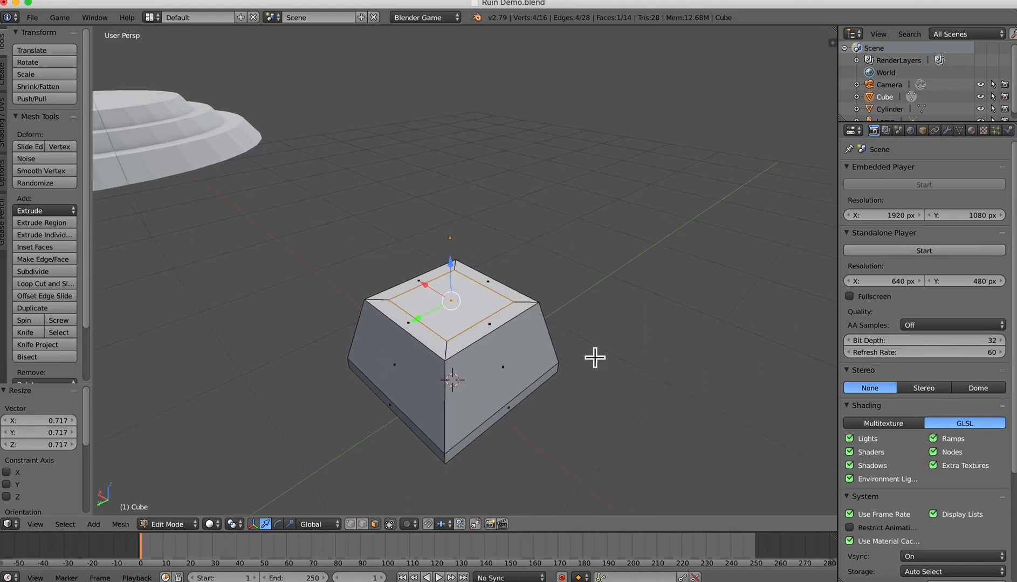
key("e")
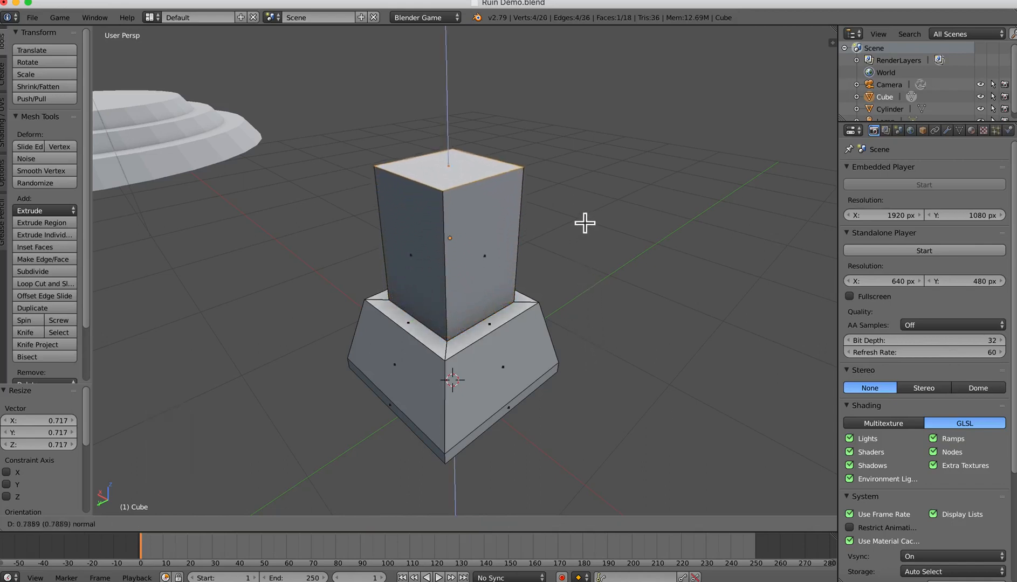
left_click(585, 198)
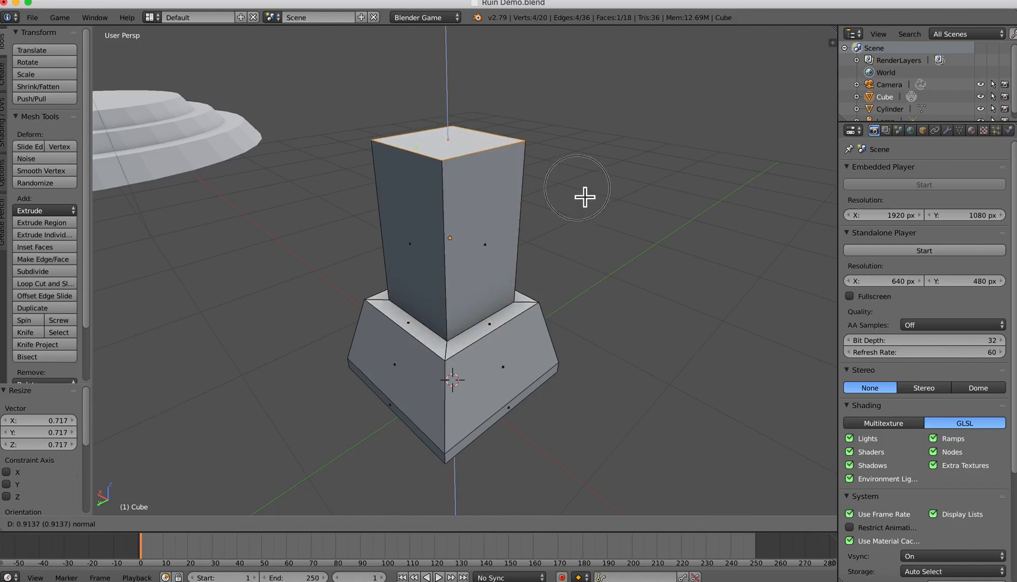
Step: Try insetting the shaft's top face by about 0.086 and extruding it up about 0.121, and undo both operations
middle_click_drag(586, 227, 588, 231)
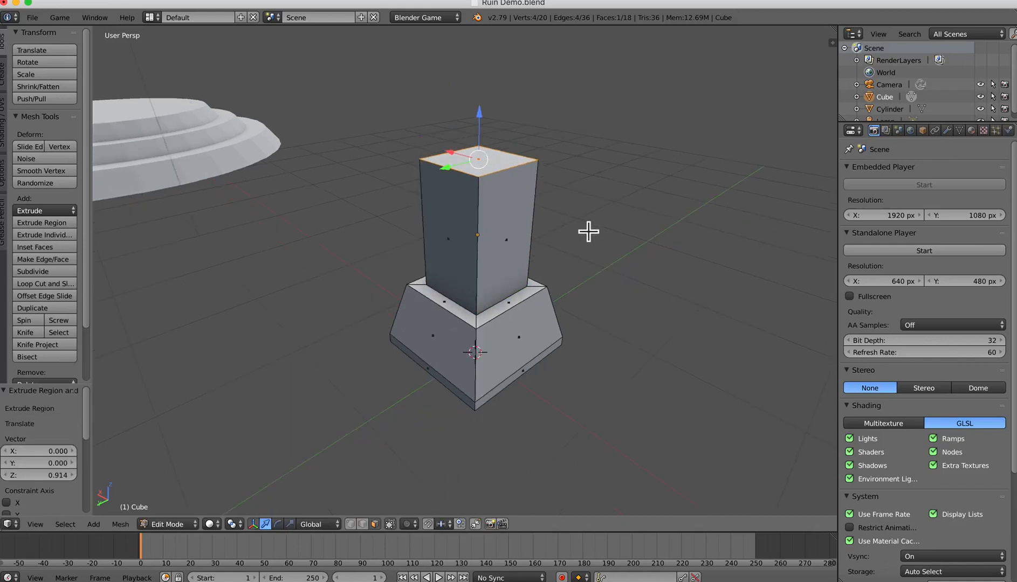
scroll(547, 212, "up", 1)
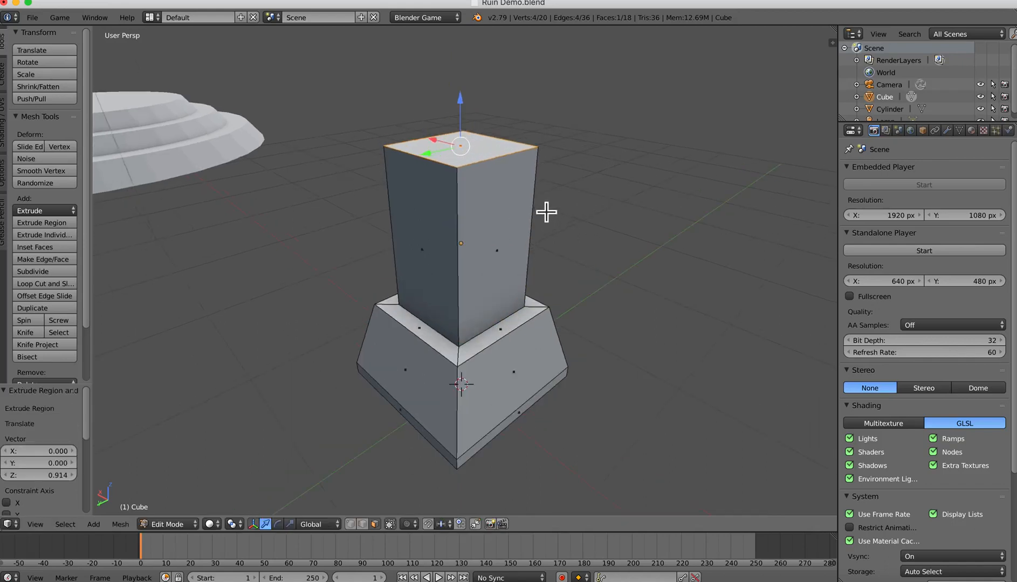
middle_click_drag(547, 214, 549, 236)
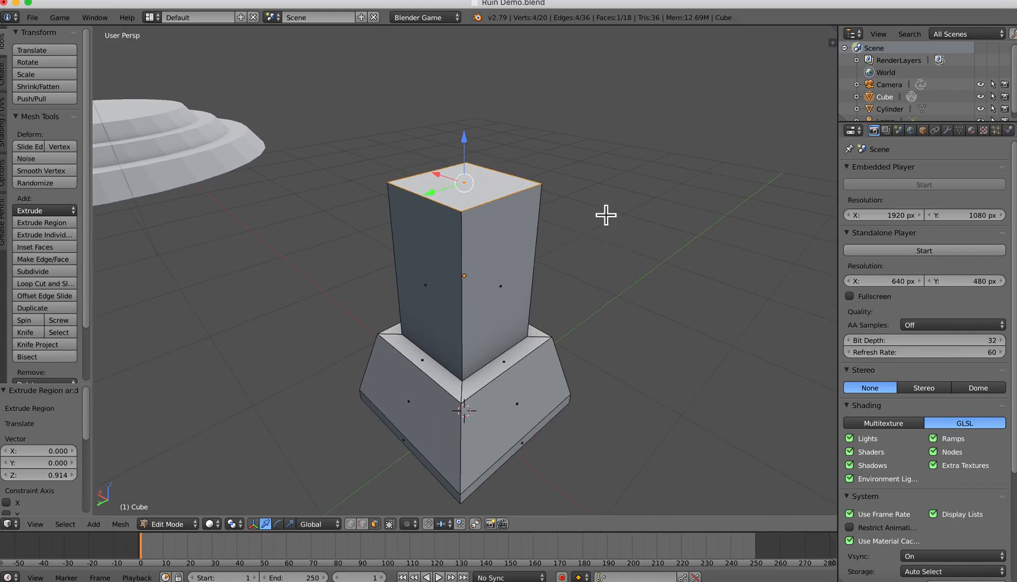
key("i")
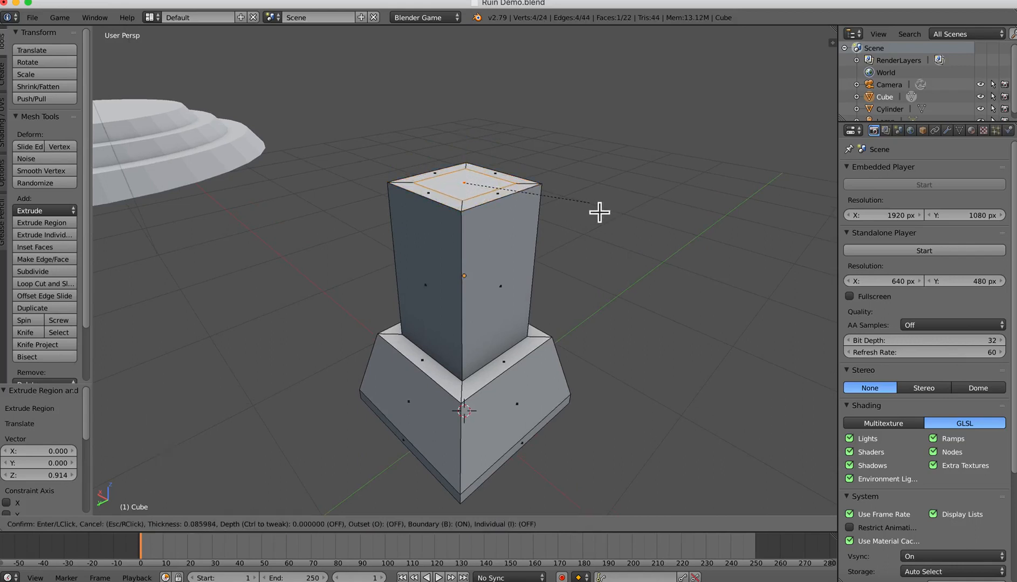
left_click(599, 212)
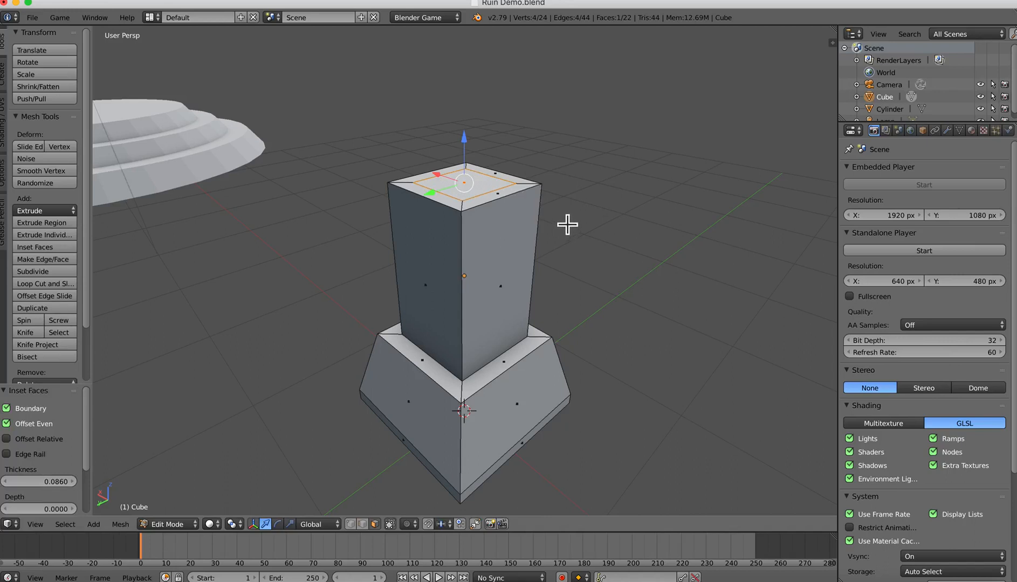
key("e")
left_click(565, 201)
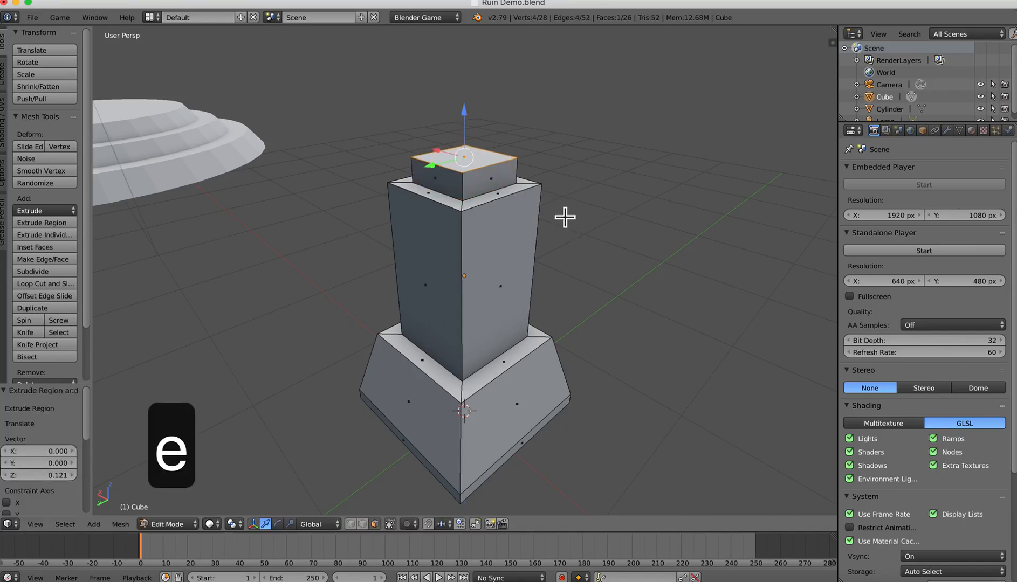
key("ctrl+z")
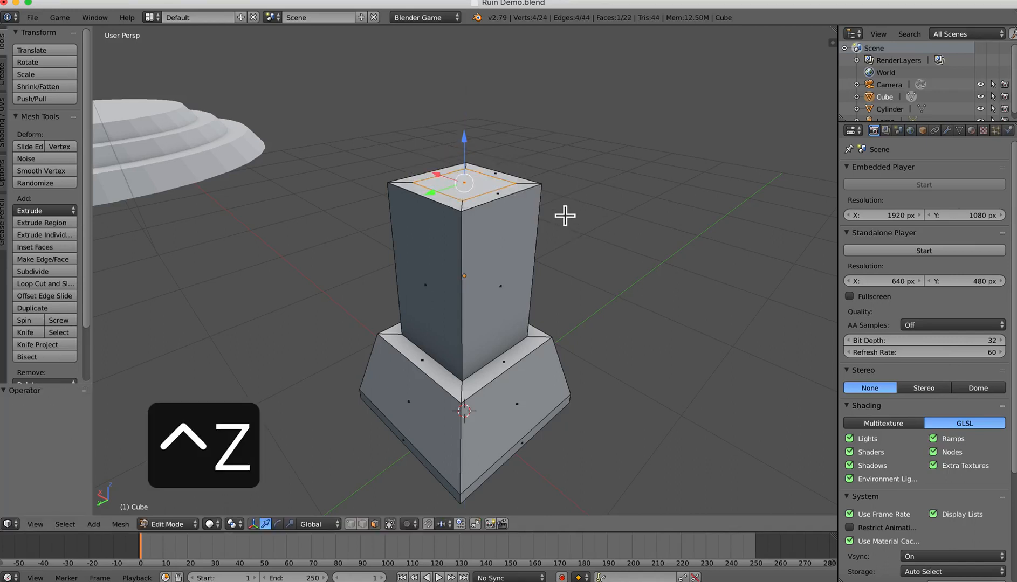
key("ctrl+z")
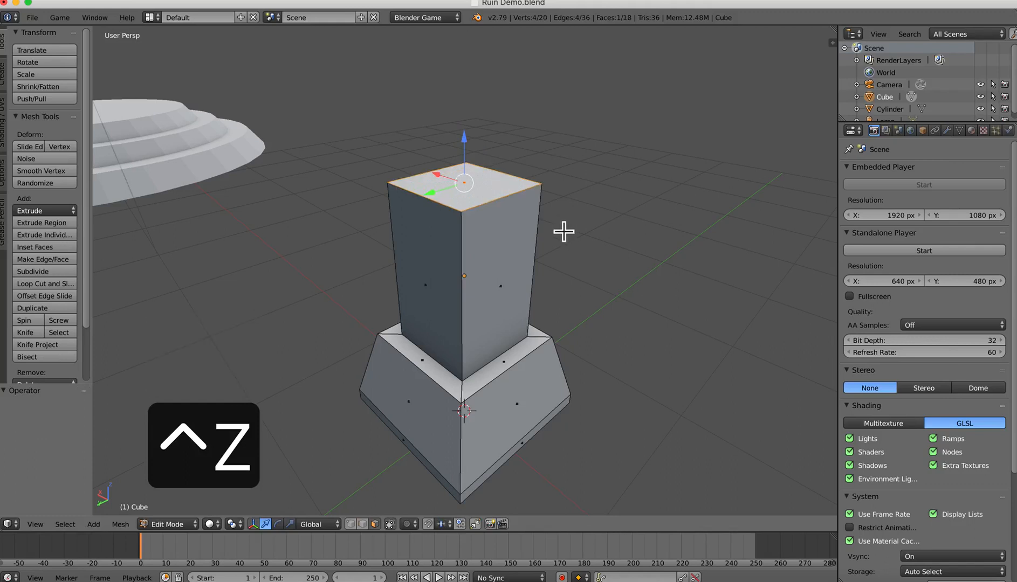
middle_click_drag(561, 232, 559, 234)
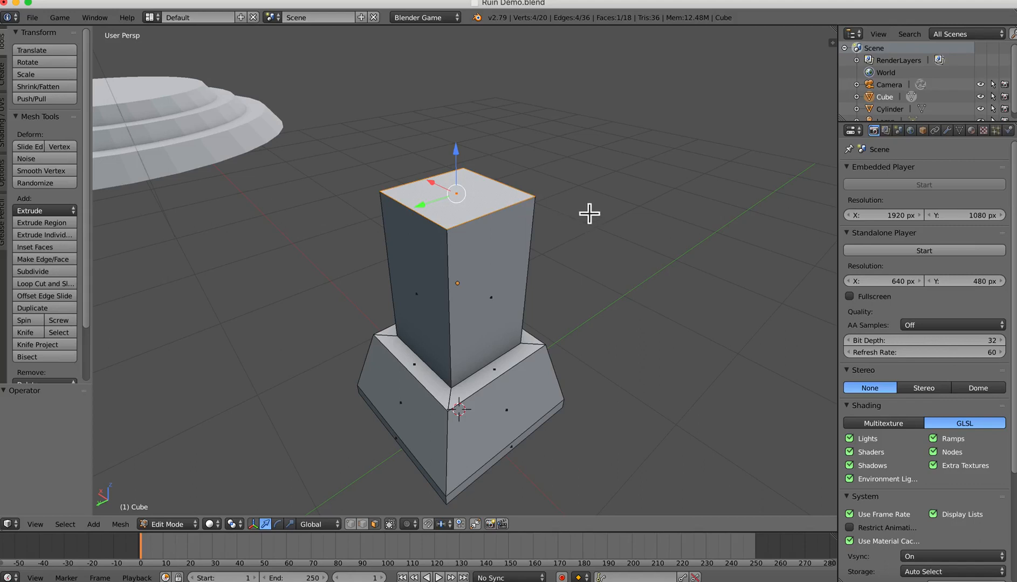
key("i")
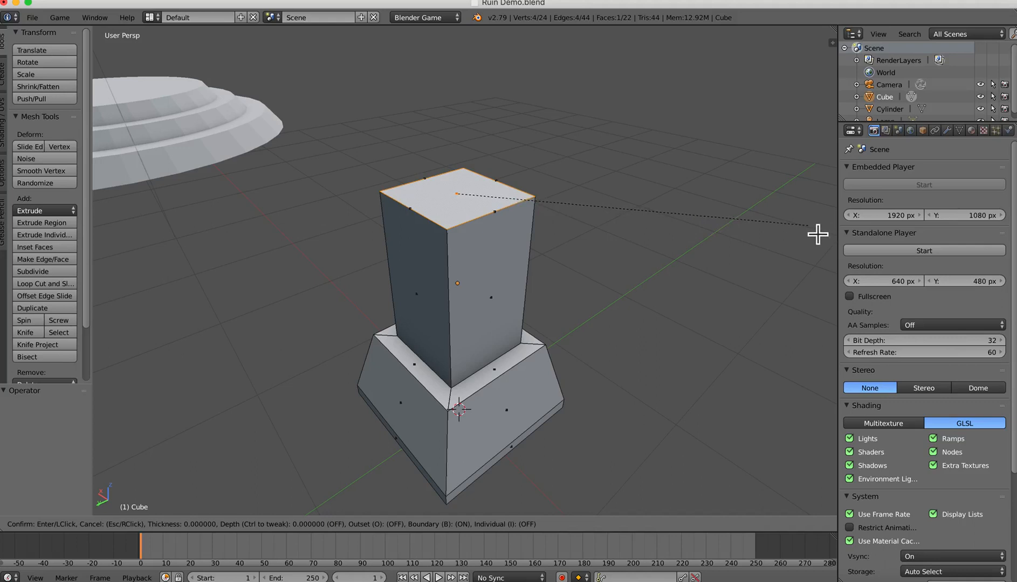
key("Escape")
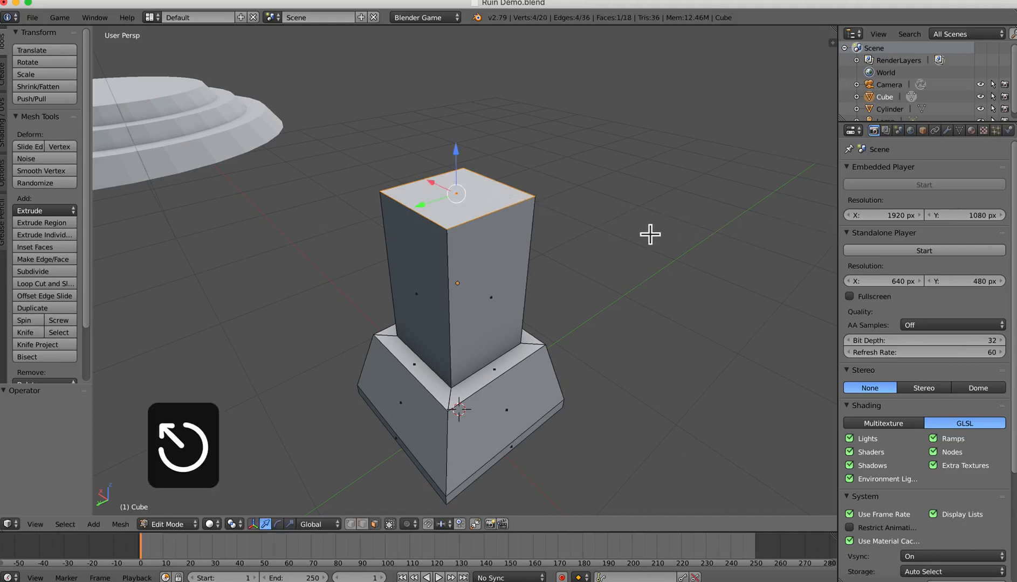
middle_click_drag(612, 232, 532, 201)
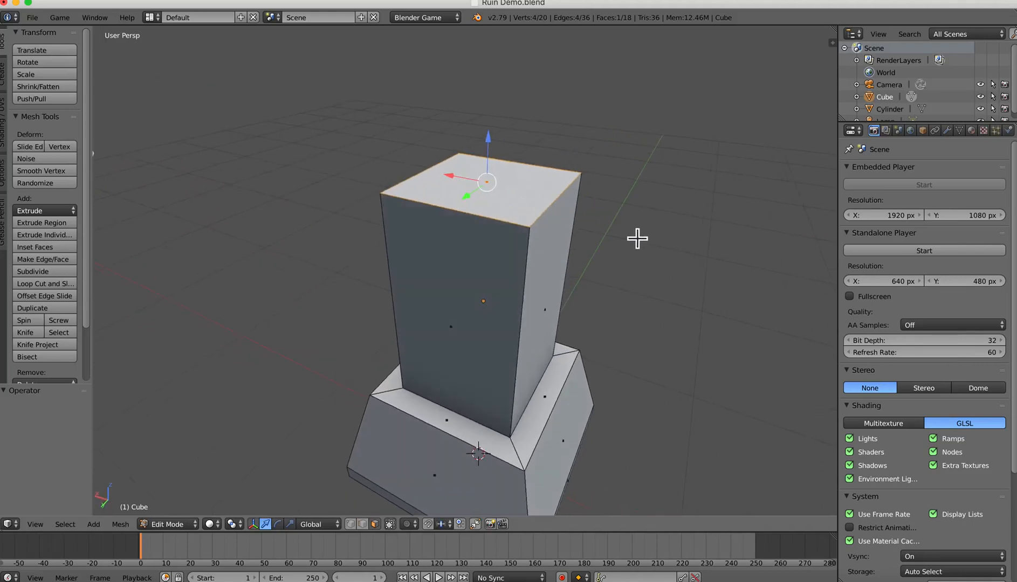
middle_click_drag(638, 236, 608, 246)
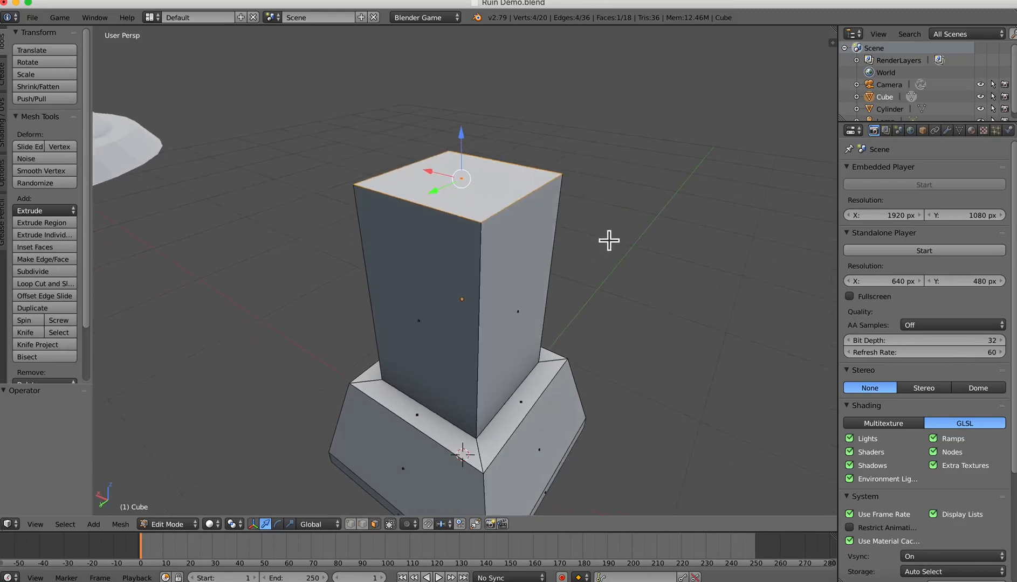
key("e")
right_click(608, 240)
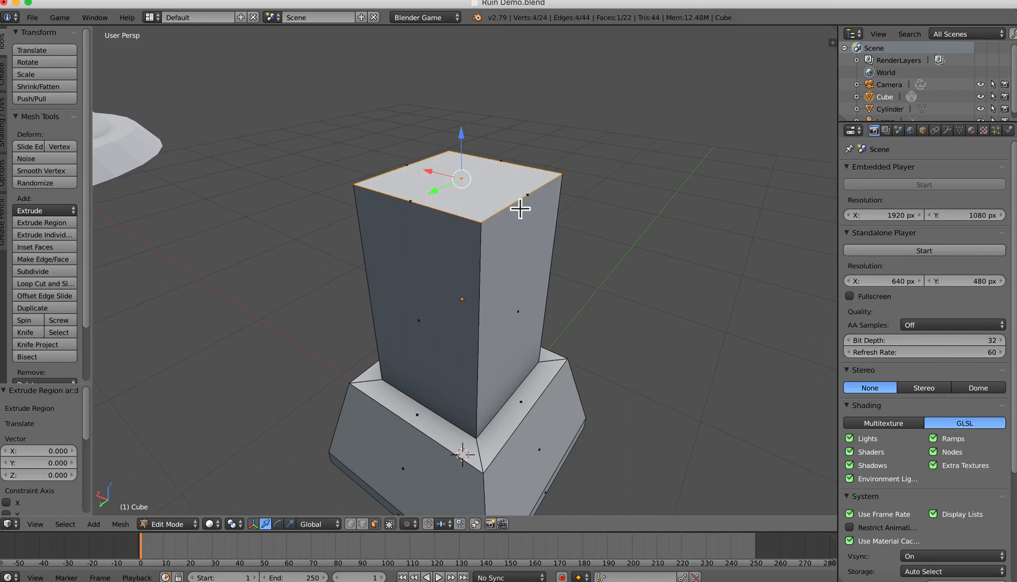
key("ctrl+z")
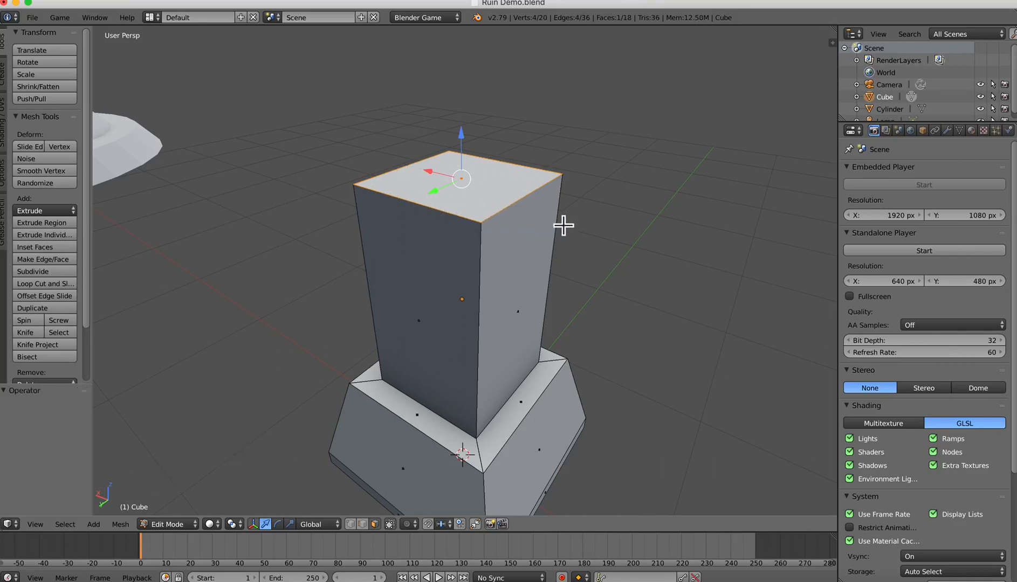
Step: Extrude the shaft's top face in place, scale it to about 1.296 and raise it by an extrusion of about 0.046 to form a collar
middle_click_drag(585, 230, 576, 233)
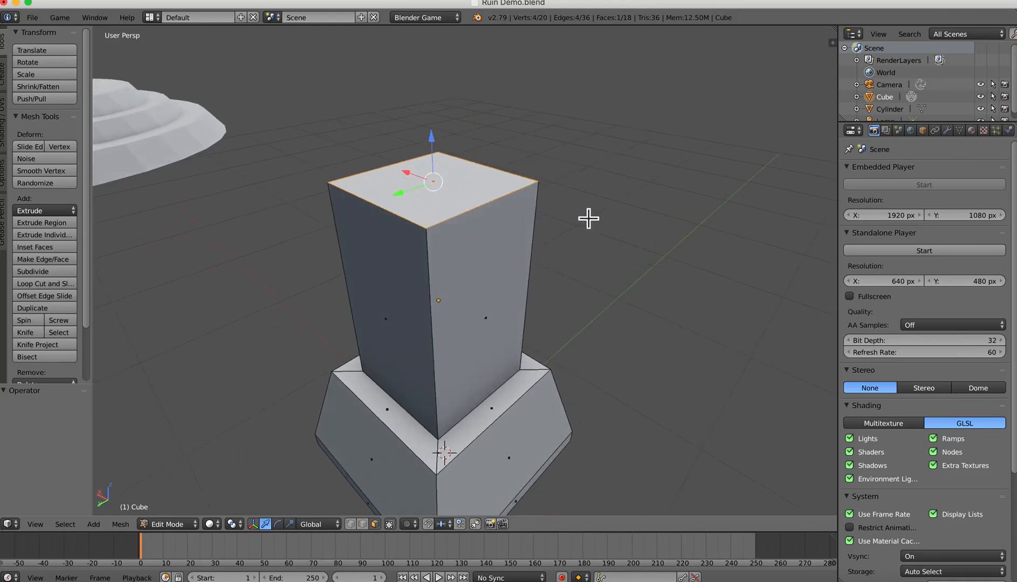
key("e")
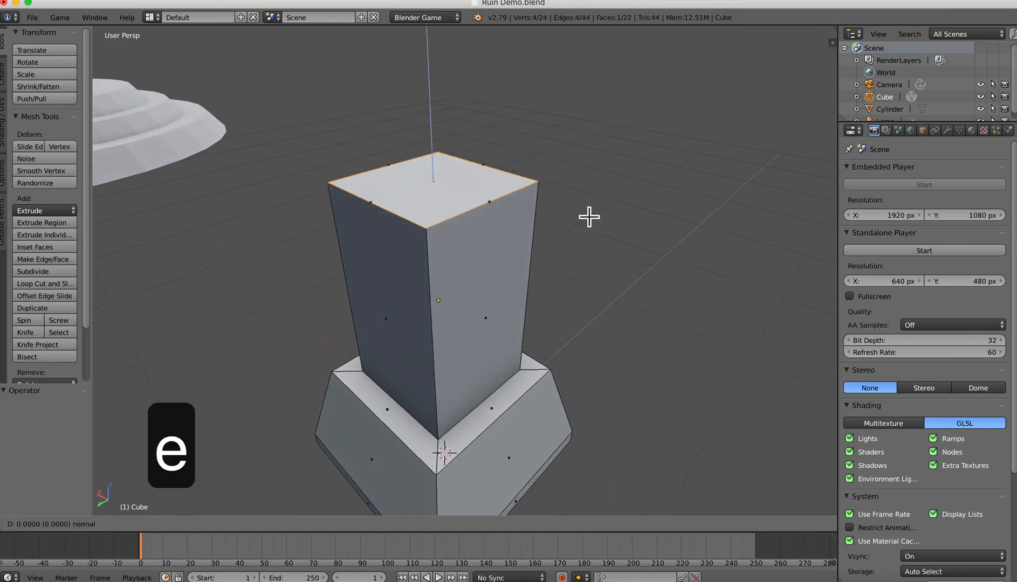
right_click(588, 217)
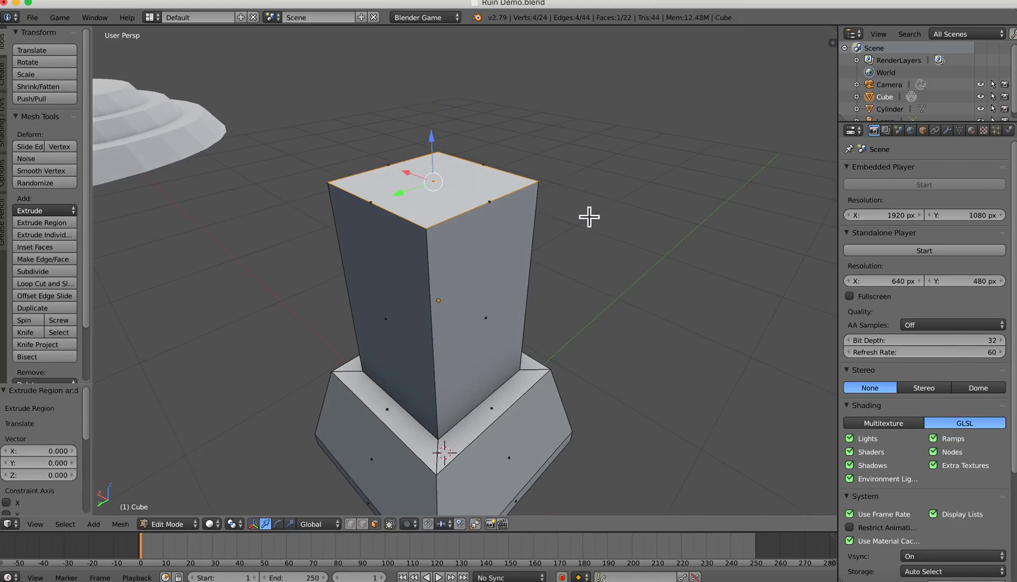
key("s")
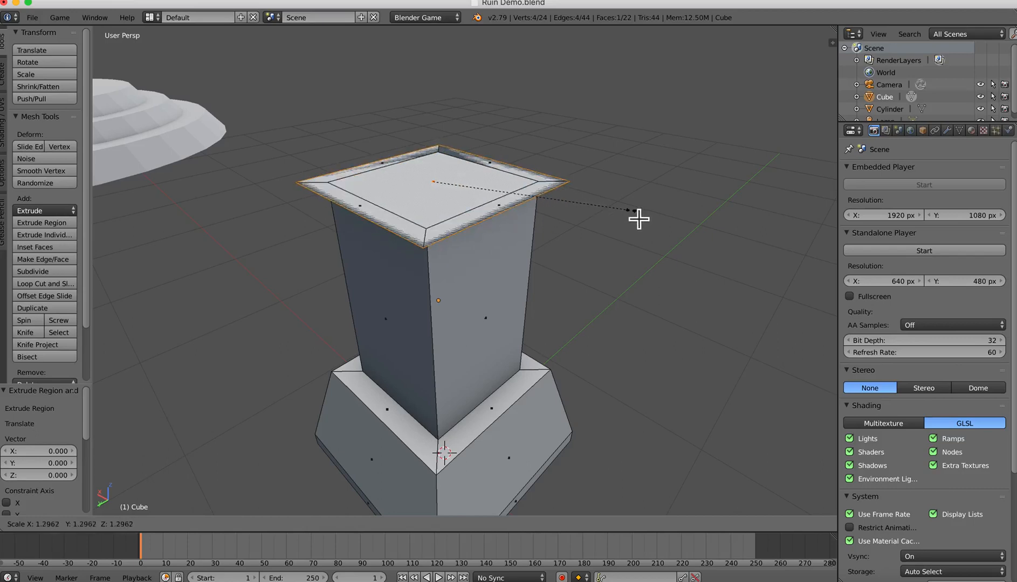
left_click(638, 219)
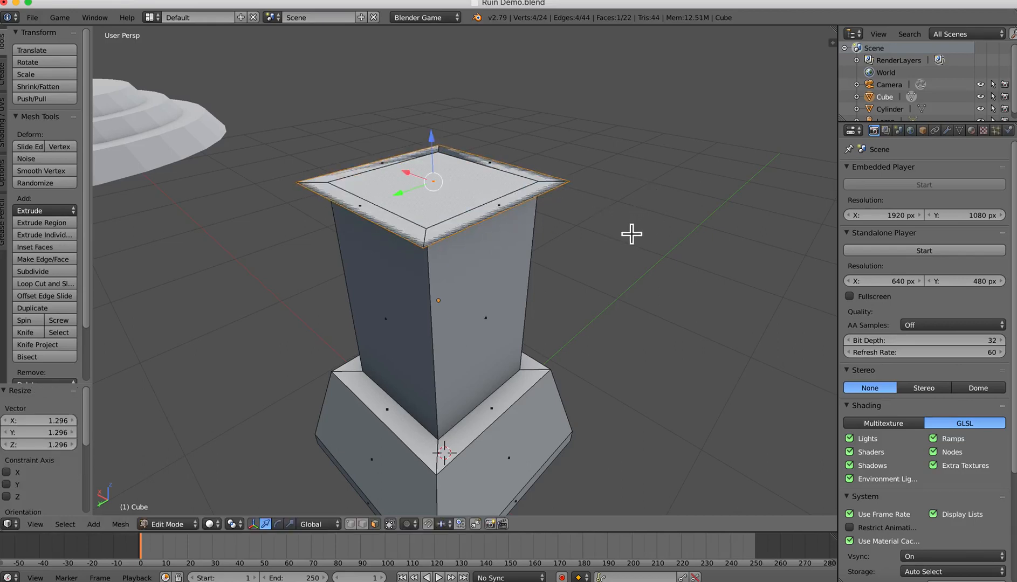
key("e")
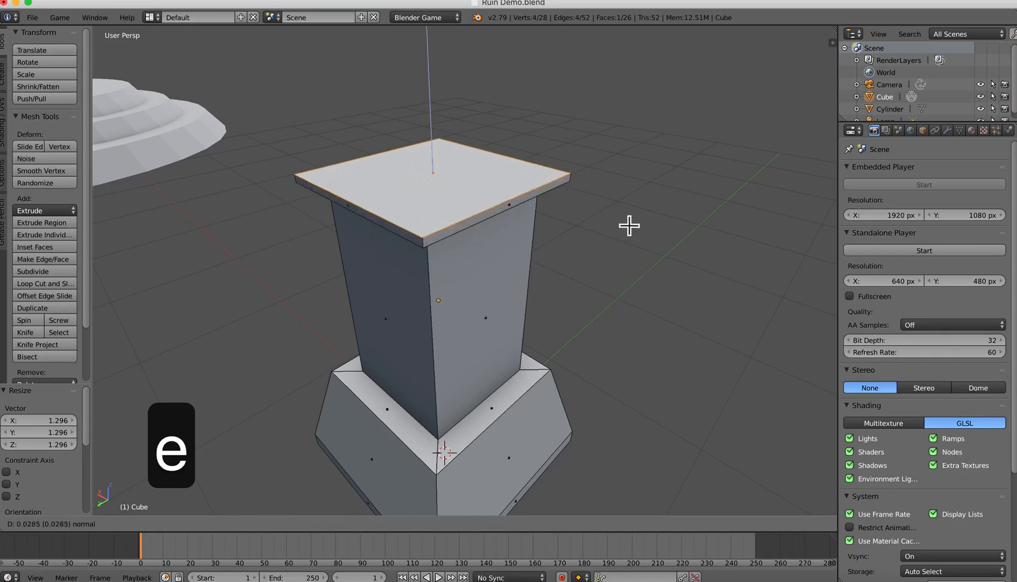
left_click(628, 221)
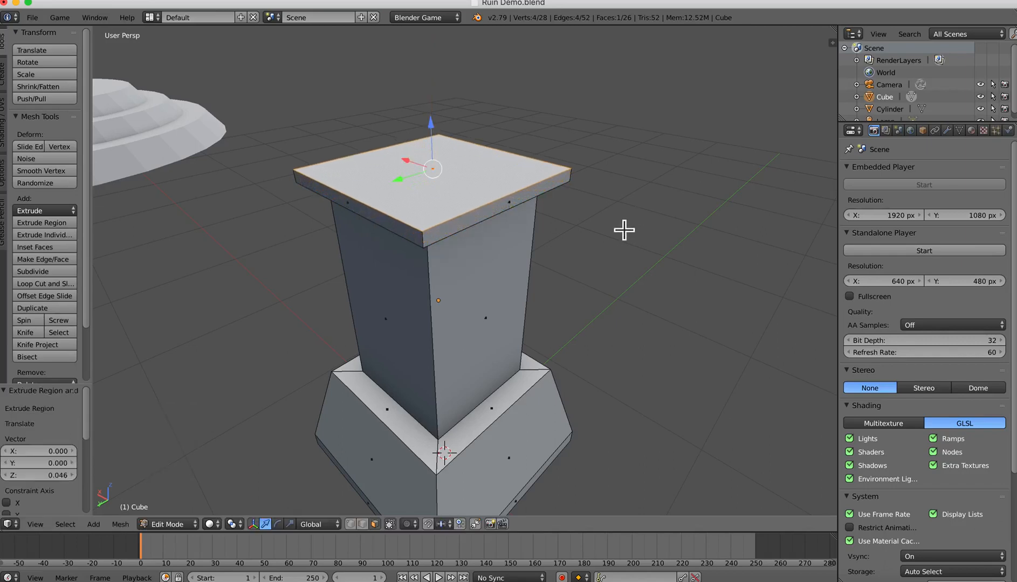
Step: Extrude the collar's top face in place and scale the new face to about 0.776, leaving a rim
mouse_move(614, 252)
middle_mouse_down()
mouse_move(626, 232)
mouse_move(615, 253)
middle_mouse_up()
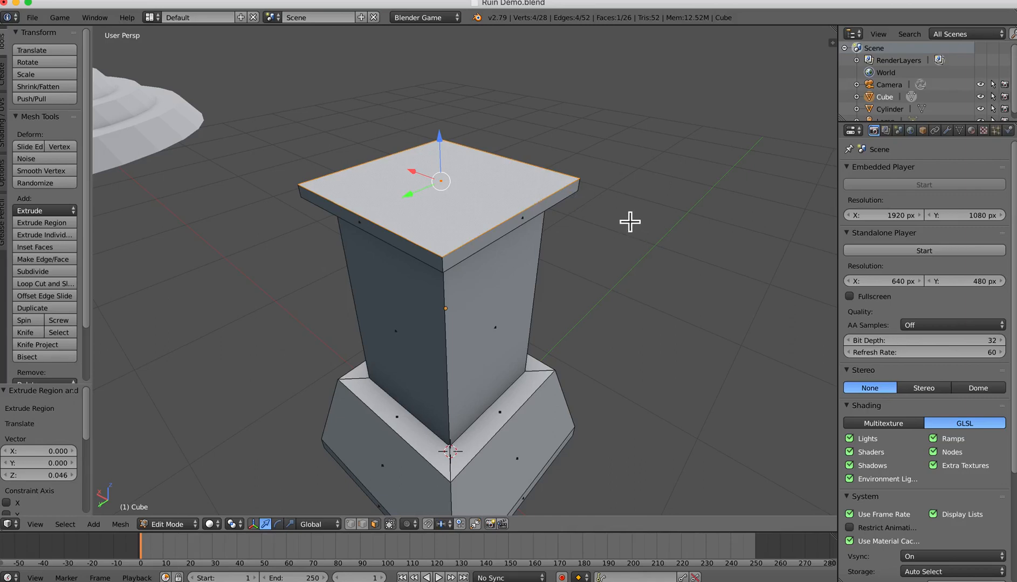
mouse_move(630, 221)
middle_mouse_down()
mouse_move(622, 220)
mouse_move(635, 223)
middle_mouse_up()
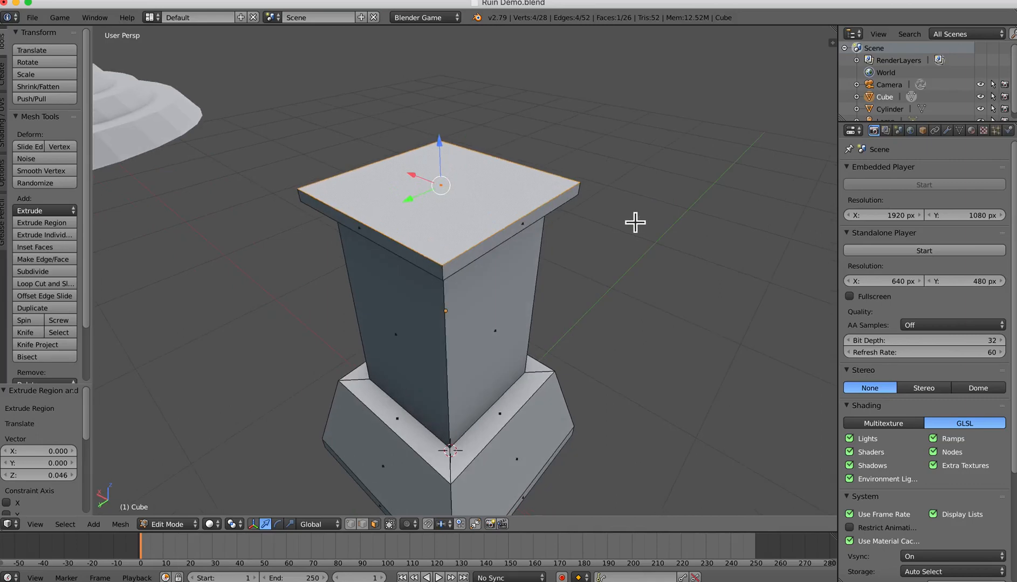
key("e")
left_click(635, 222)
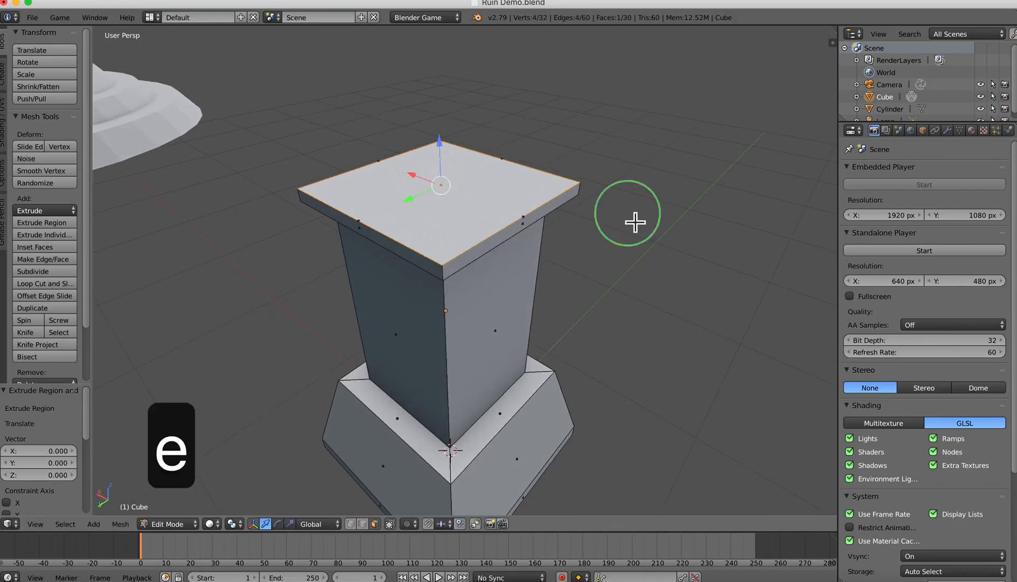
key("s")
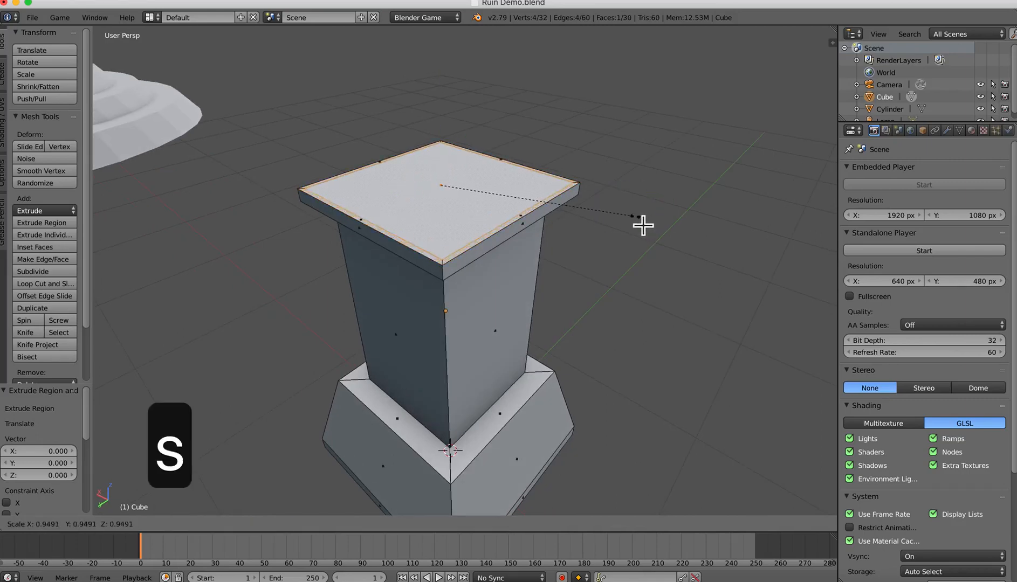
left_click(609, 222)
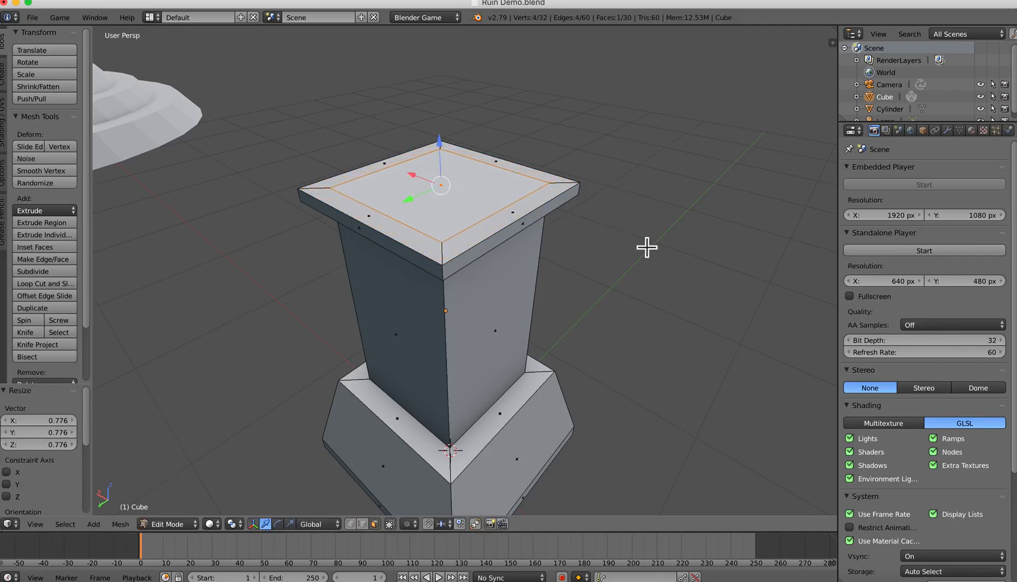
Step: Extrude the collar's inner top face upward by about 0.568 and raise it a further 0.602 to form the upper shaft
key("e")
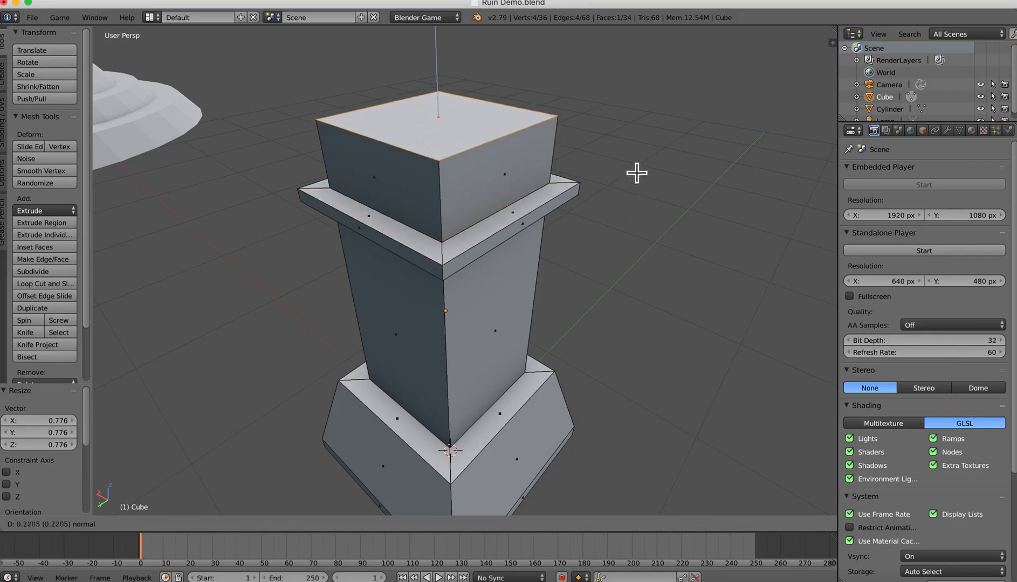
left_click(600, 36)
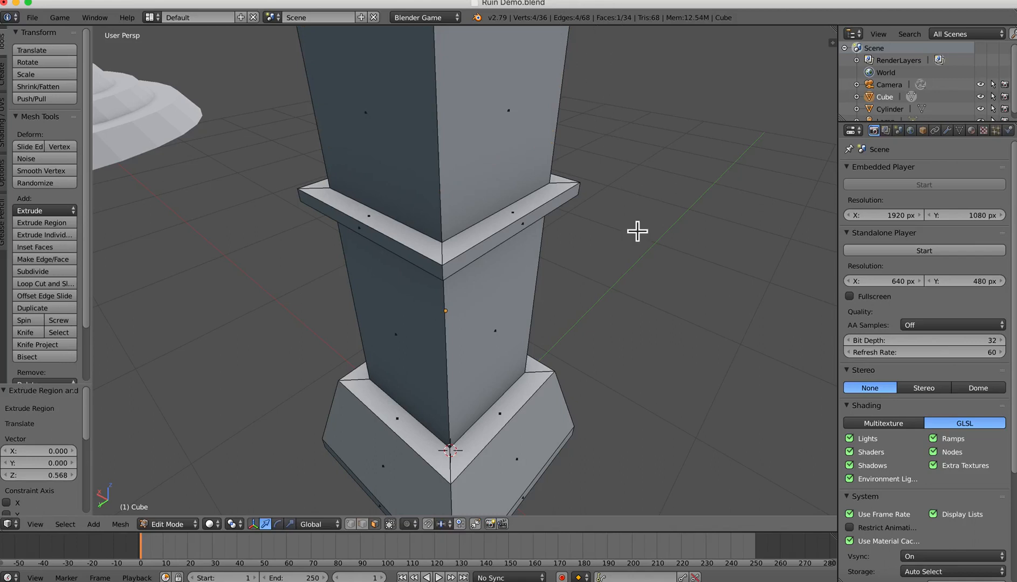
scroll(637, 233, "down", 4)
left_click_drag(566, 93, 576, 483)
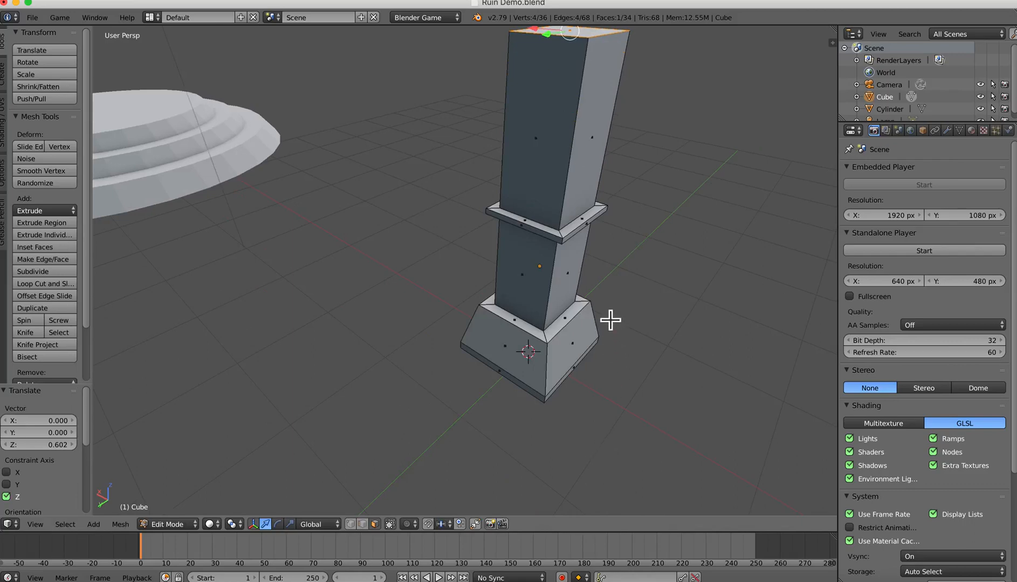
Step: Deselect everything and add a single loop cut around the upper shaft, slid about 0.2 toward its top
scroll(593, 351, "down", 2)
middle_click_drag(591, 353, 574, 324, "shift")
scroll(572, 323, "up", 1)
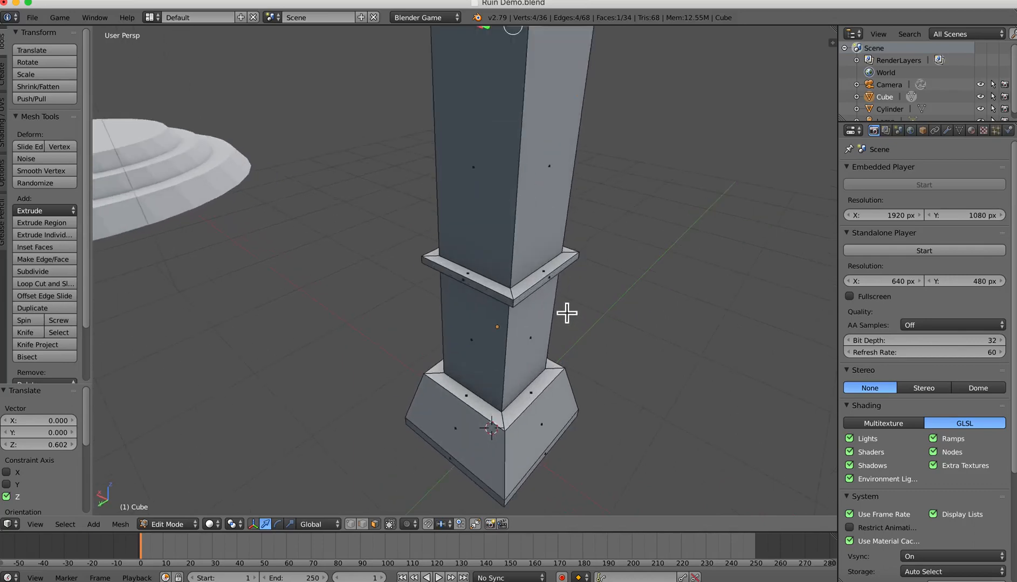
scroll(565, 312, "down", 2)
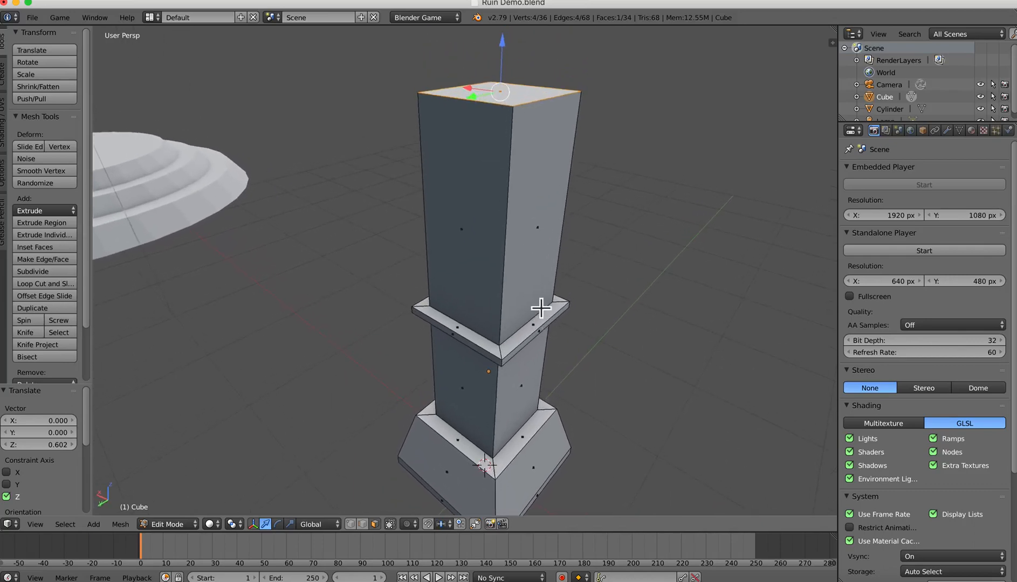
mouse_move(524, 304)
middle_mouse_down()
mouse_move(494, 291)
mouse_move(518, 286)
middle_mouse_up()
key("a")
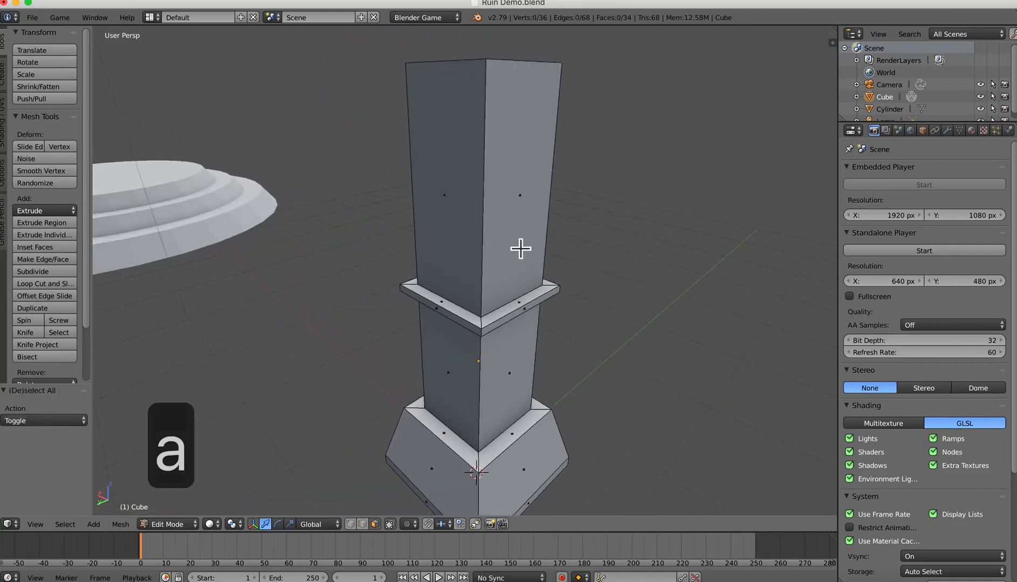
key("ctrl+r")
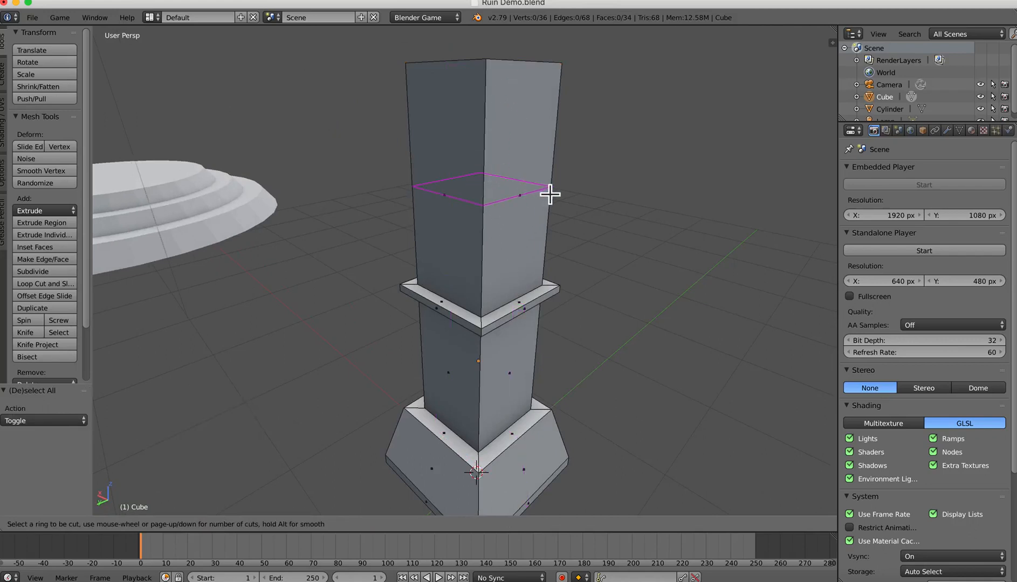
left_click(495, 210)
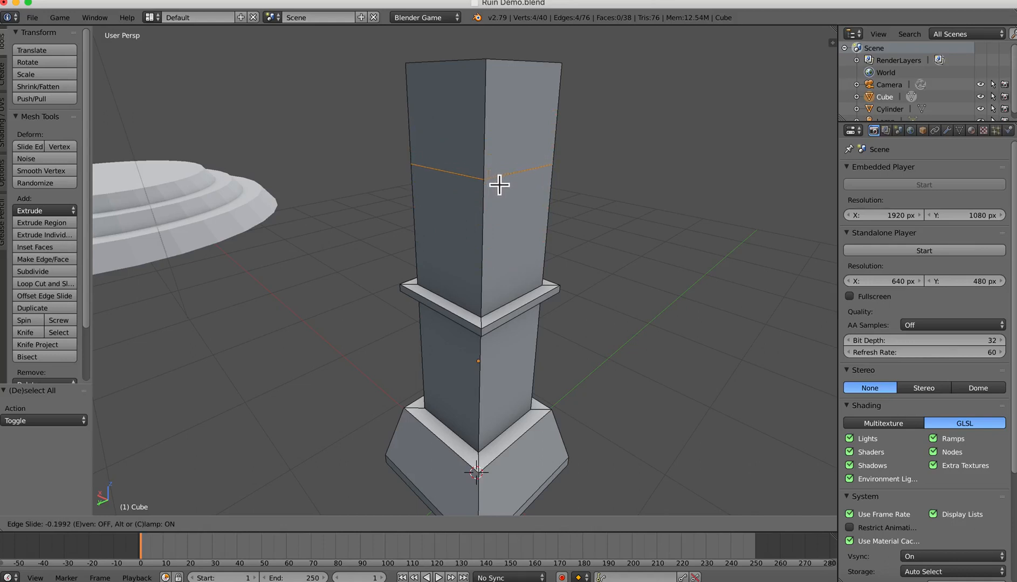
left_click(500, 185)
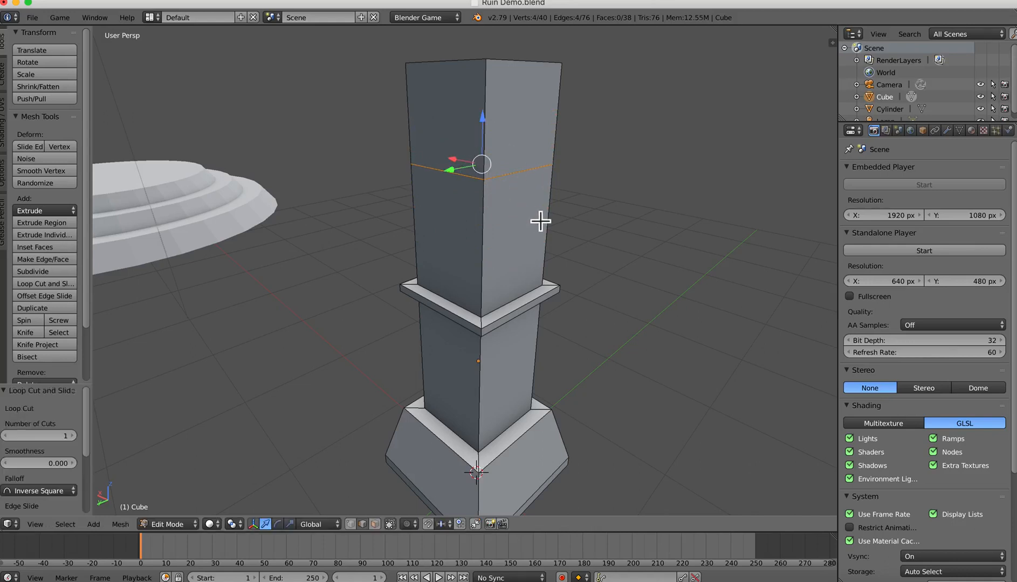
Step: Select the upper shaft's top face and scale it to about 0.690 to taper the section above the loop cut
scroll(534, 219, "up", 5)
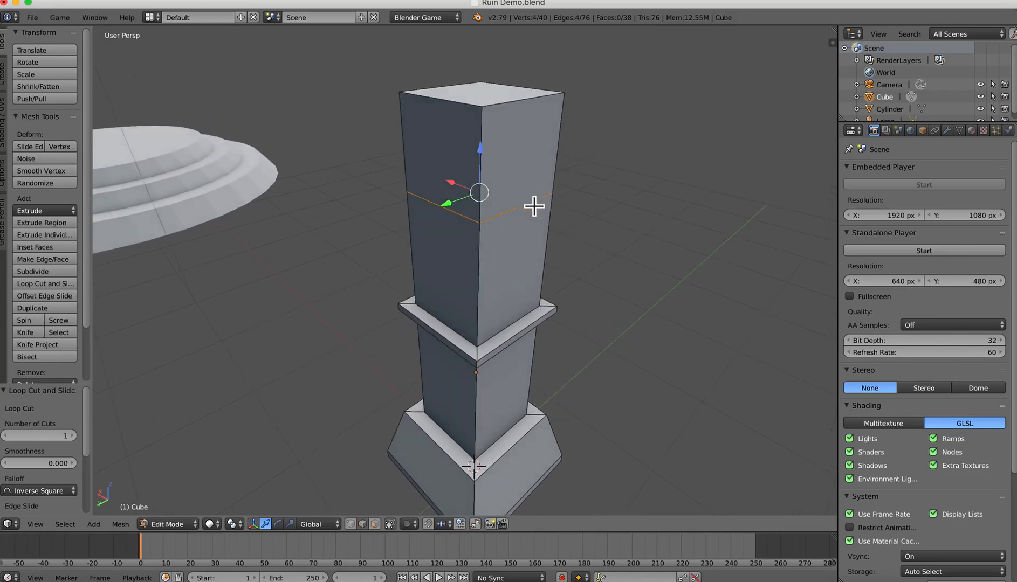
key("3")
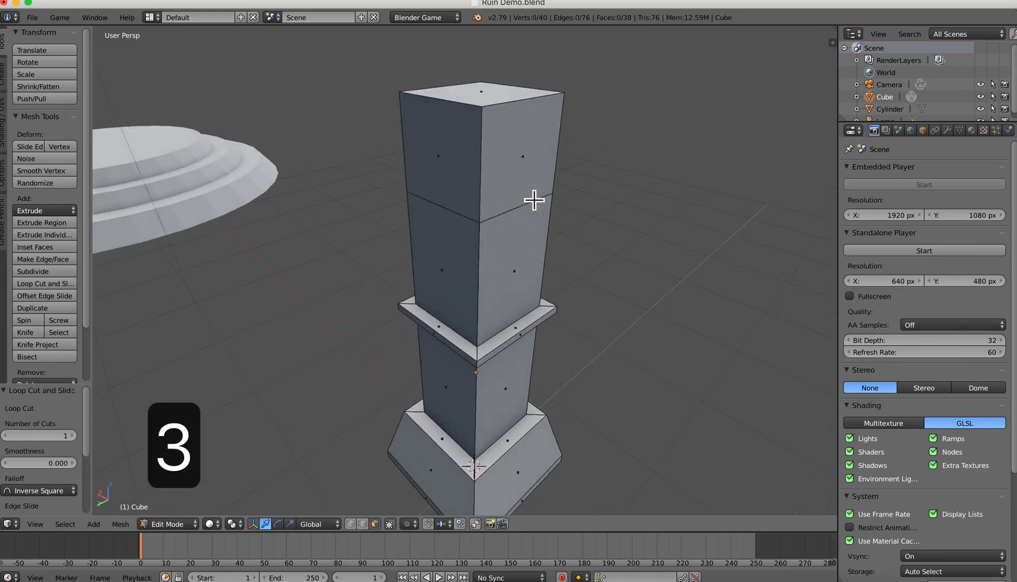
right_click(492, 102)
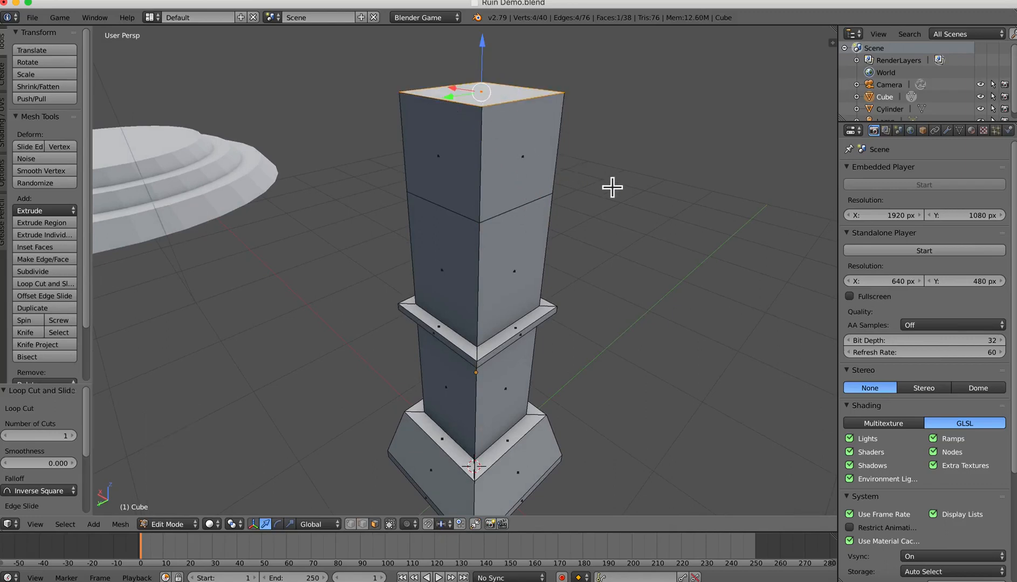
key("s")
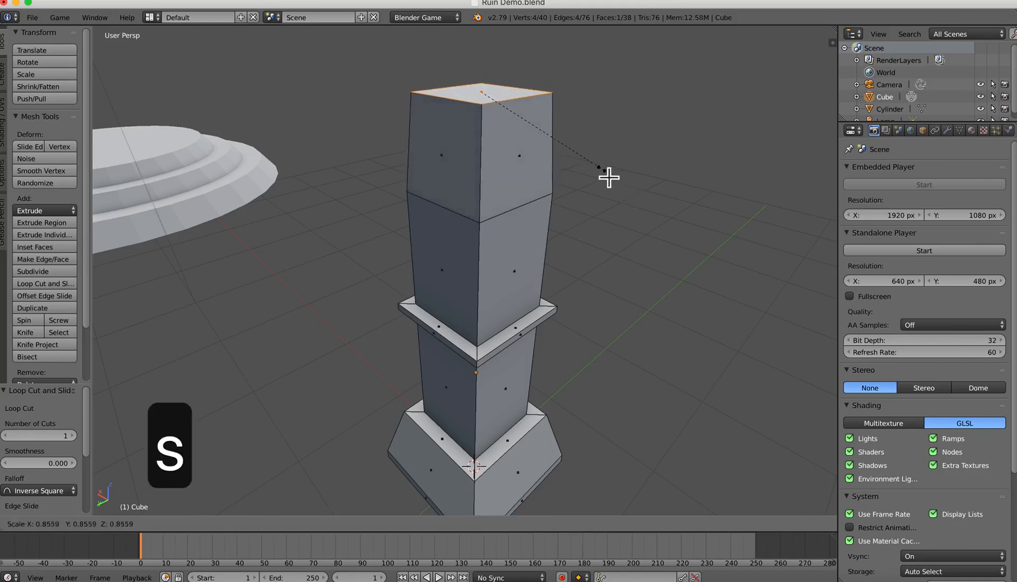
left_click(585, 164)
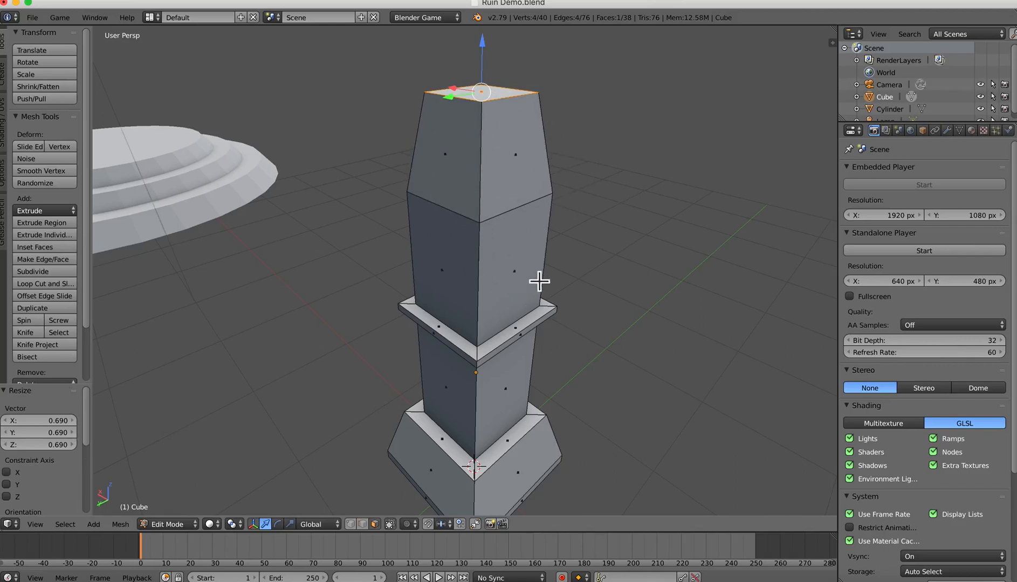
Step: Extrude the pillar's top face in place, scale it to about 1.576 and extrude it up about 0.042 to form an overhanging cap slab
mouse_move(539, 281)
middle_mouse_down()
mouse_move(488, 280)
mouse_move(532, 278)
middle_mouse_up()
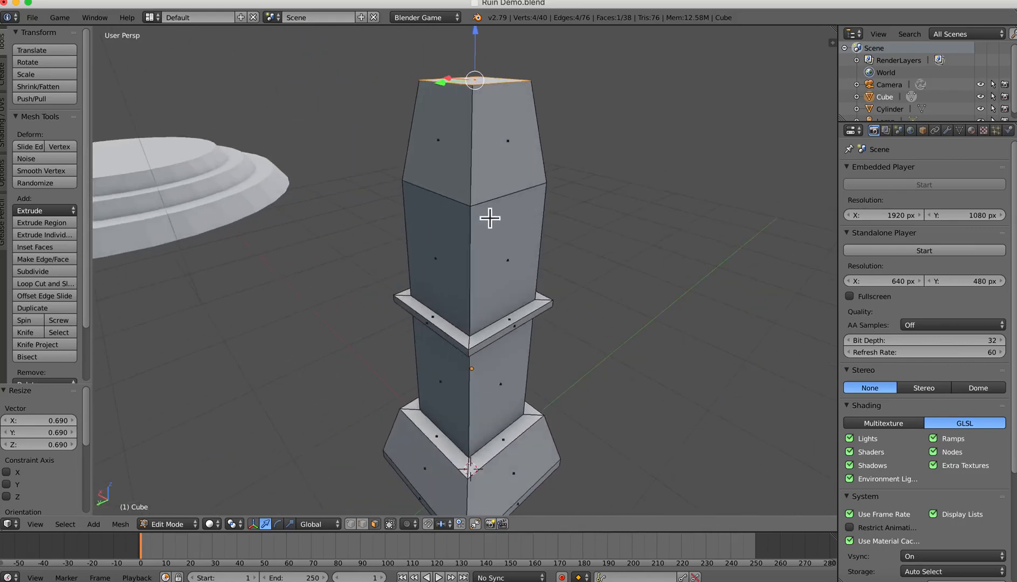
middle_click_drag(486, 218, 559, 205)
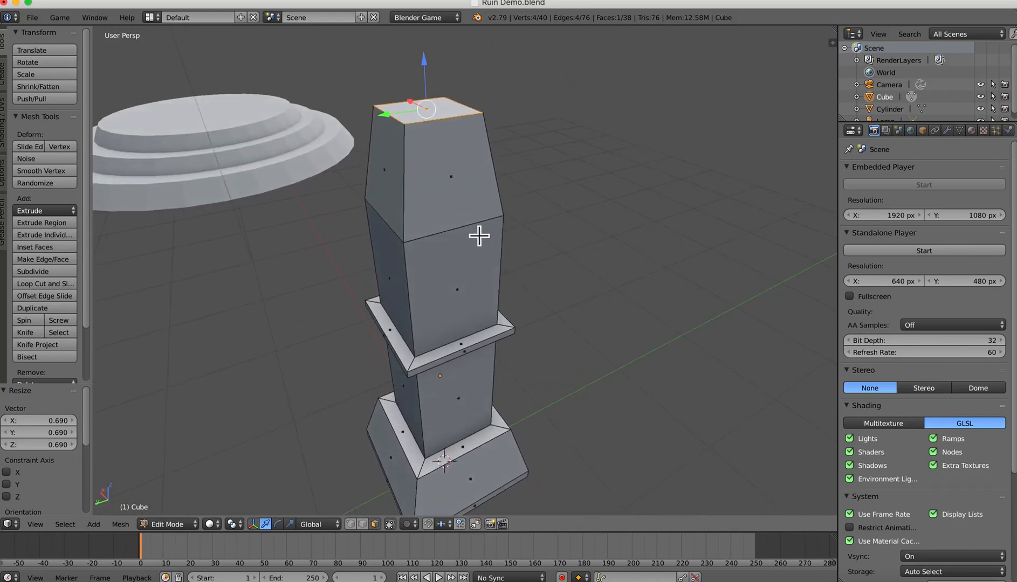
mouse_move(479, 235)
middle_mouse_down()
mouse_move(479, 224)
mouse_move(490, 226)
middle_mouse_up()
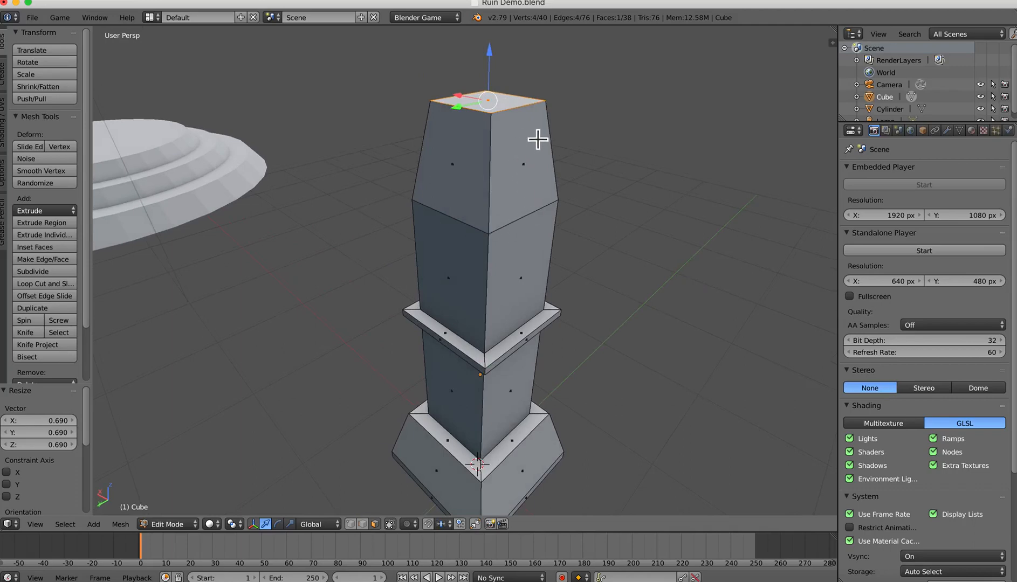
middle_click_drag(560, 148, 577, 173)
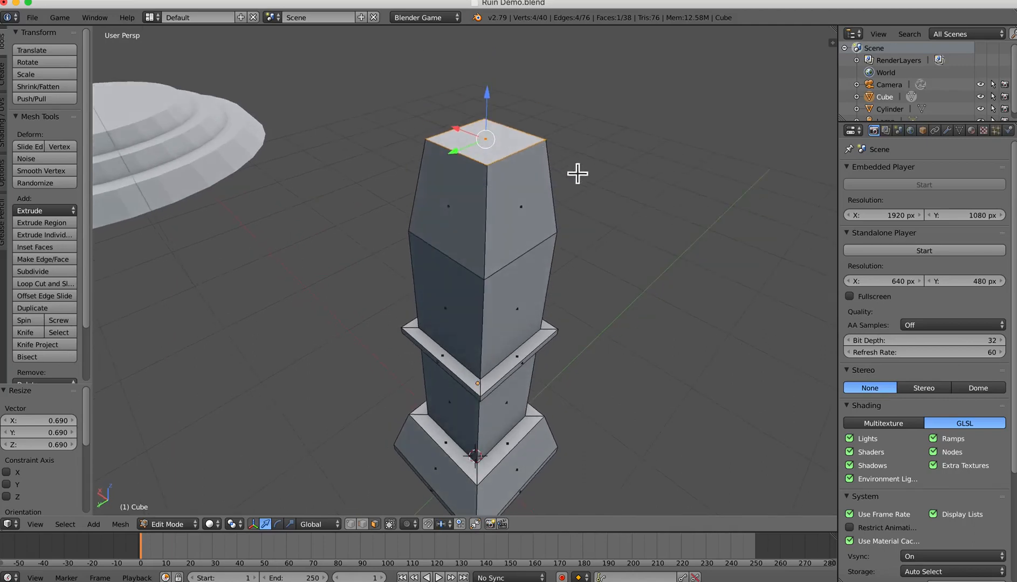
key("e")
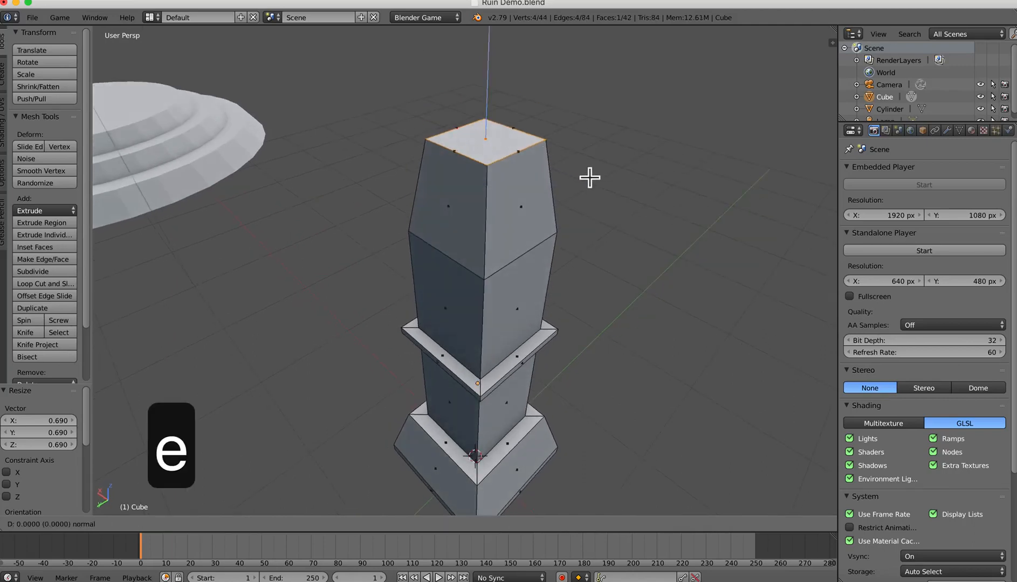
right_click(590, 178)
key("s")
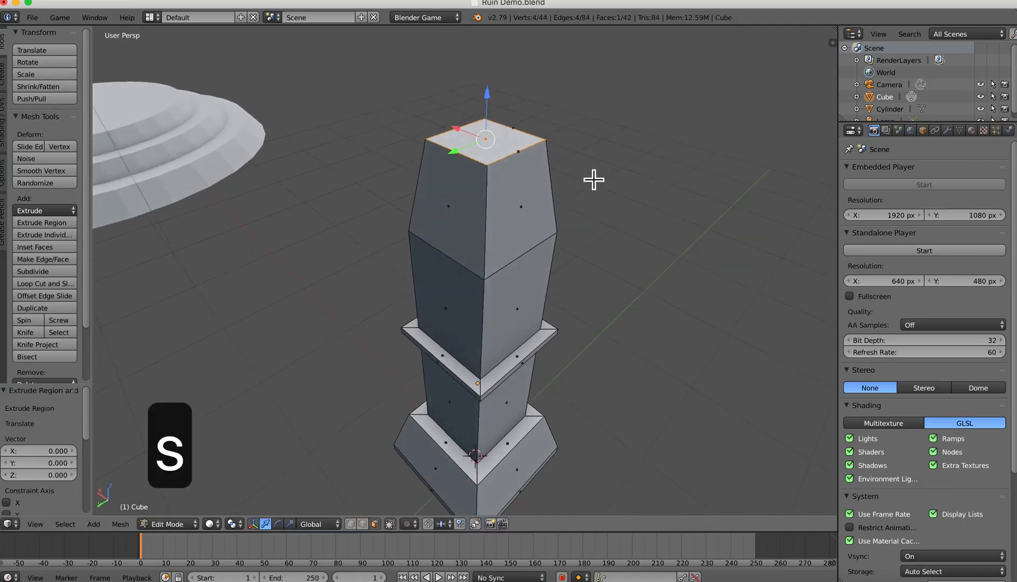
left_click(651, 196)
key("e")
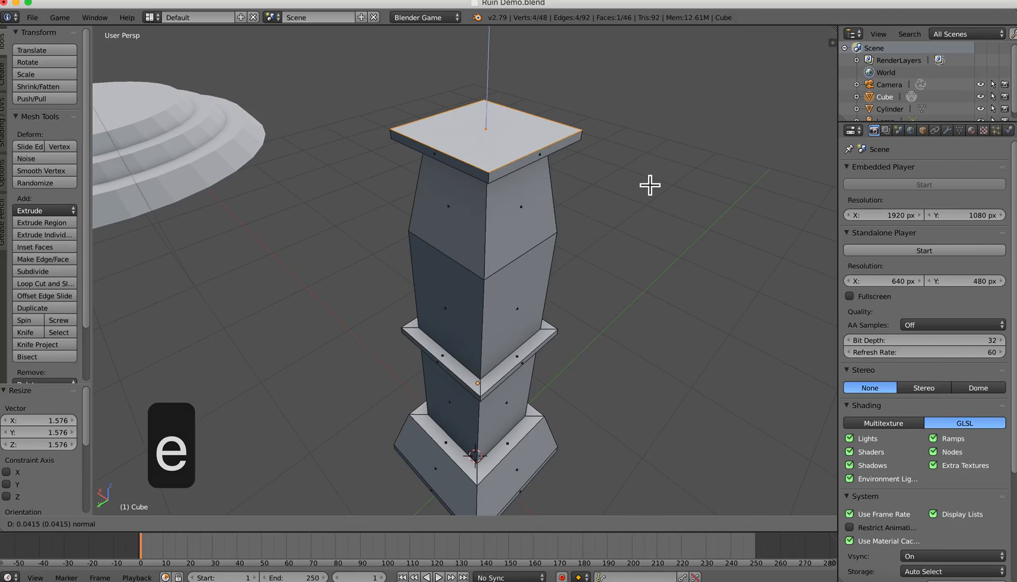
left_click(650, 185)
Step: Extrude the cap slab's top face in place and scale the new face to about 0.833, leaving a rim
key("e")
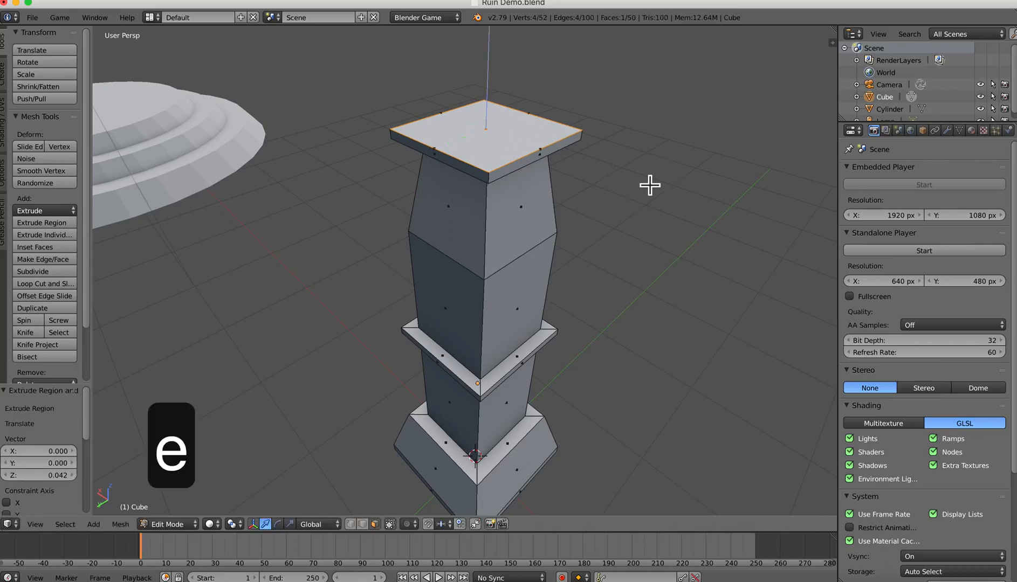
right_click(650, 185)
key("s")
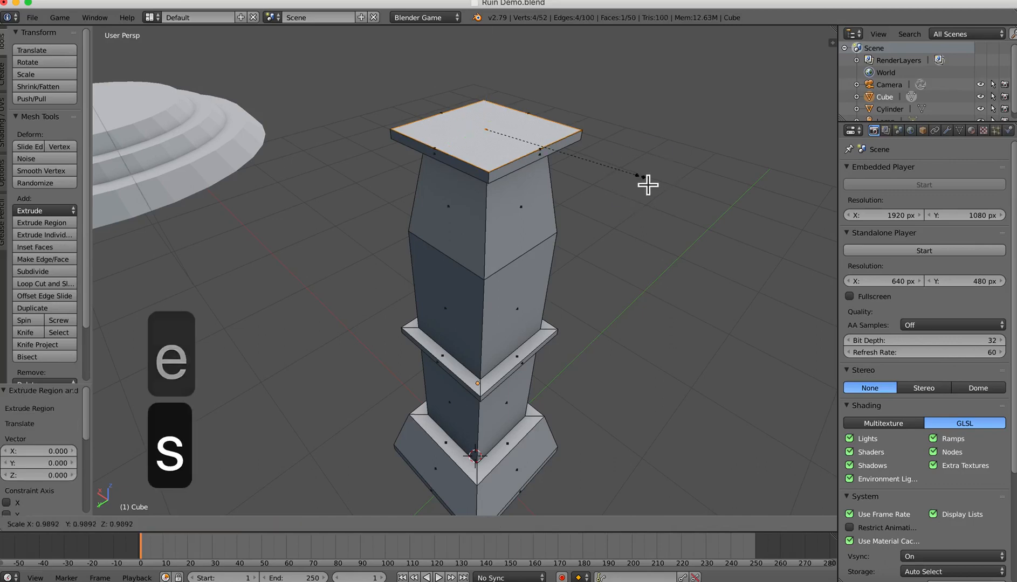
left_click(624, 176)
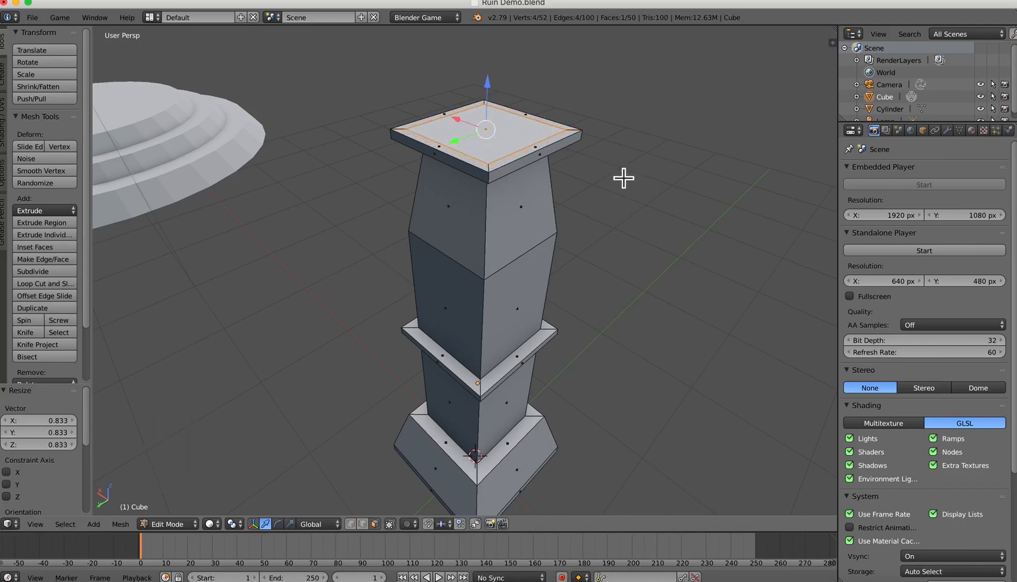
Step: Extrude the cap's inner top face upward by about 0.043 and scale it to about 0.850 to form a sloped tier
key("e")
left_click(621, 168)
key("s")
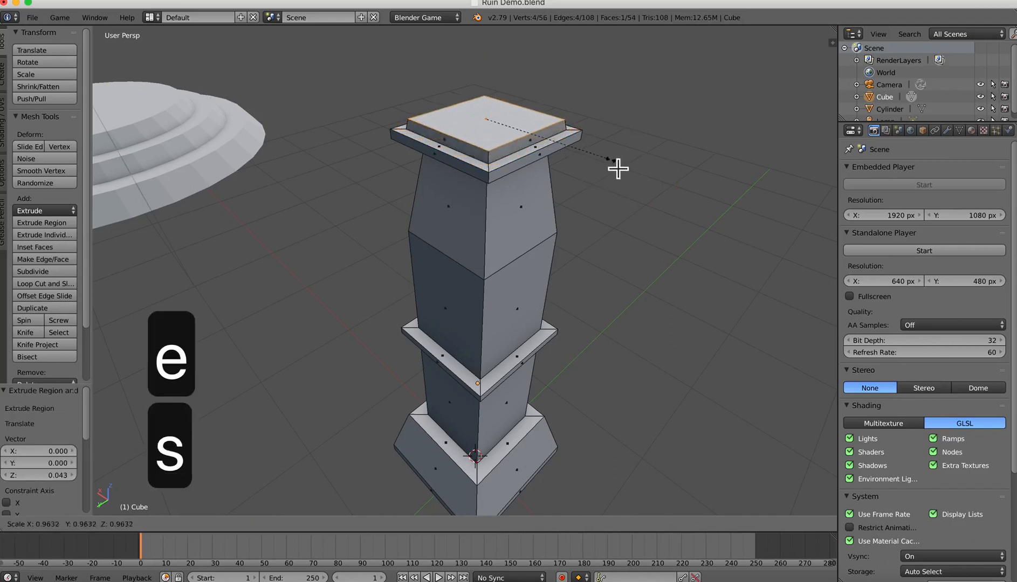
left_click(603, 168)
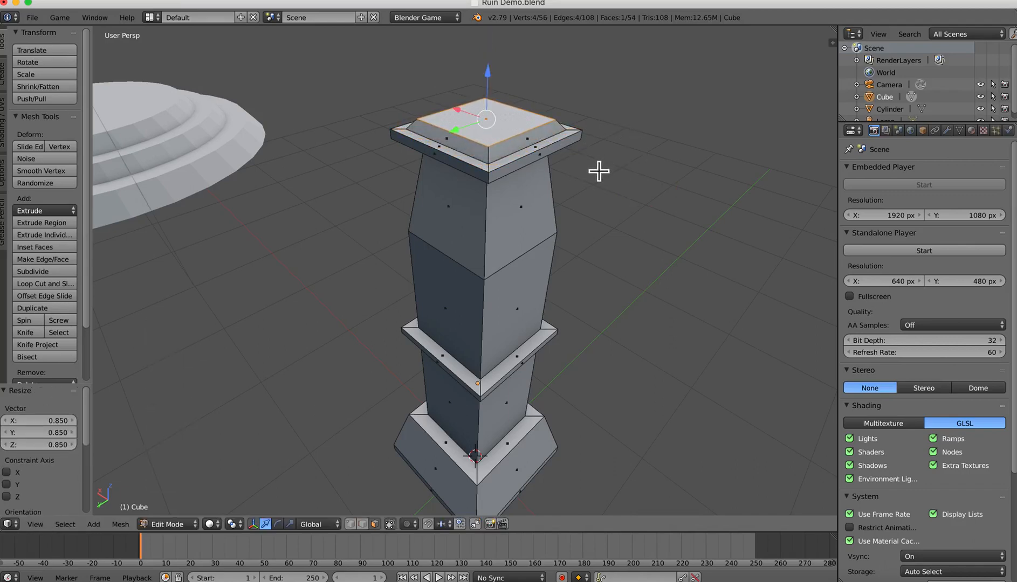
Step: Extrude the sloped tier's top face in place, scale it to about 0.761 and extrude it up about 0.058 as a smaller block
key("e")
right_click(598, 170)
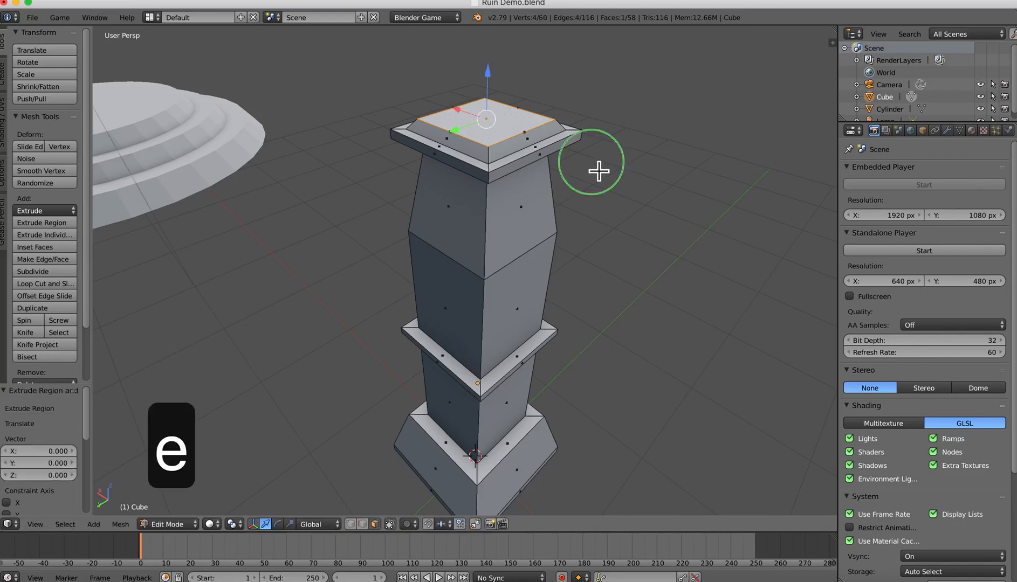
key("s")
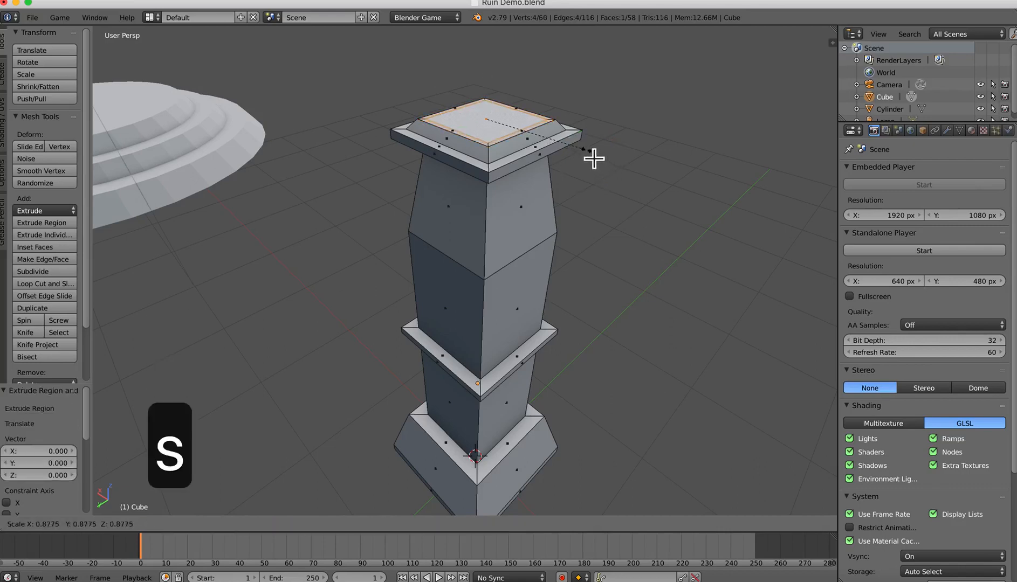
left_click(582, 151)
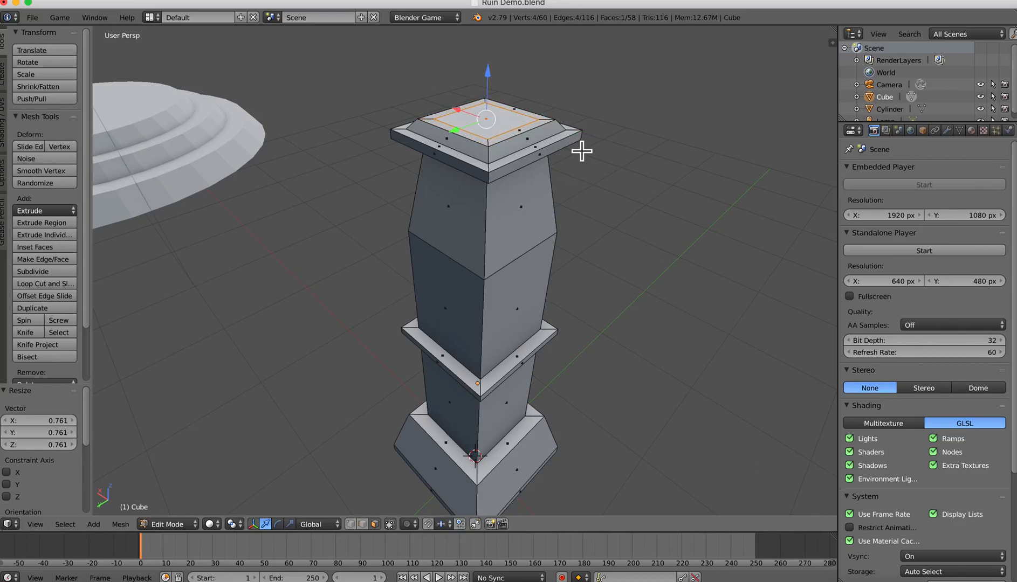
key("e")
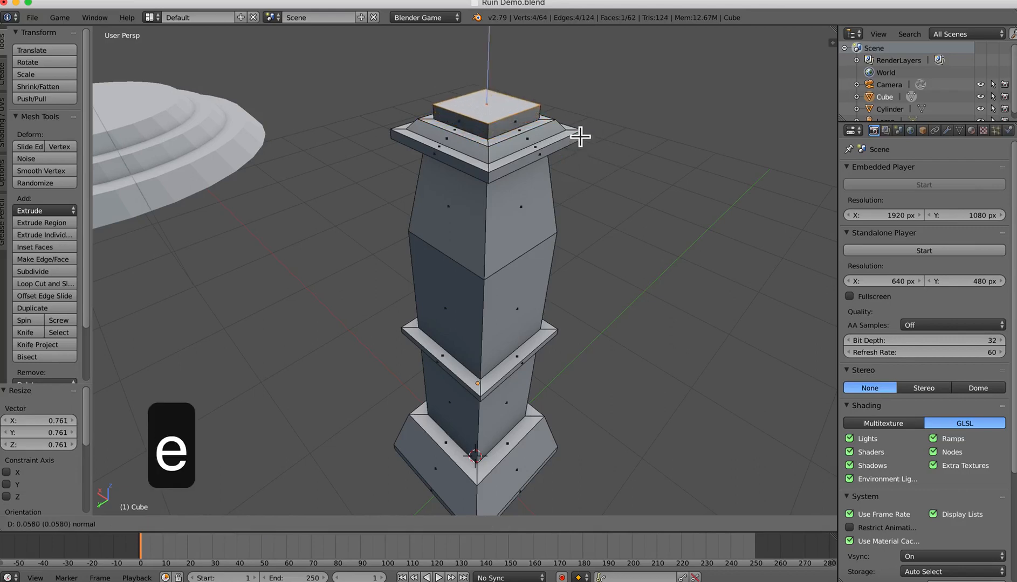
left_click(580, 137)
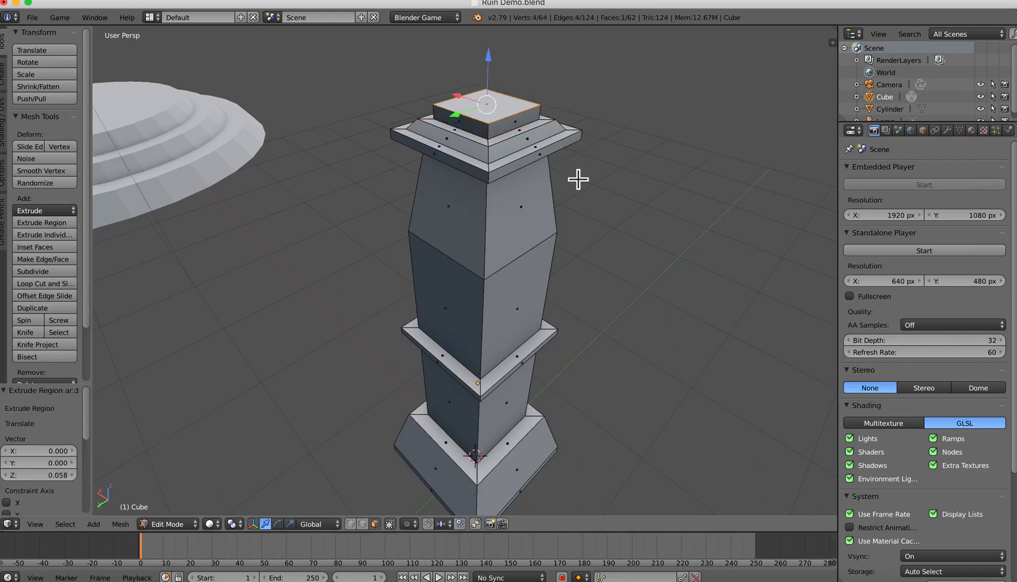
middle_click_drag(577, 195, 567, 180)
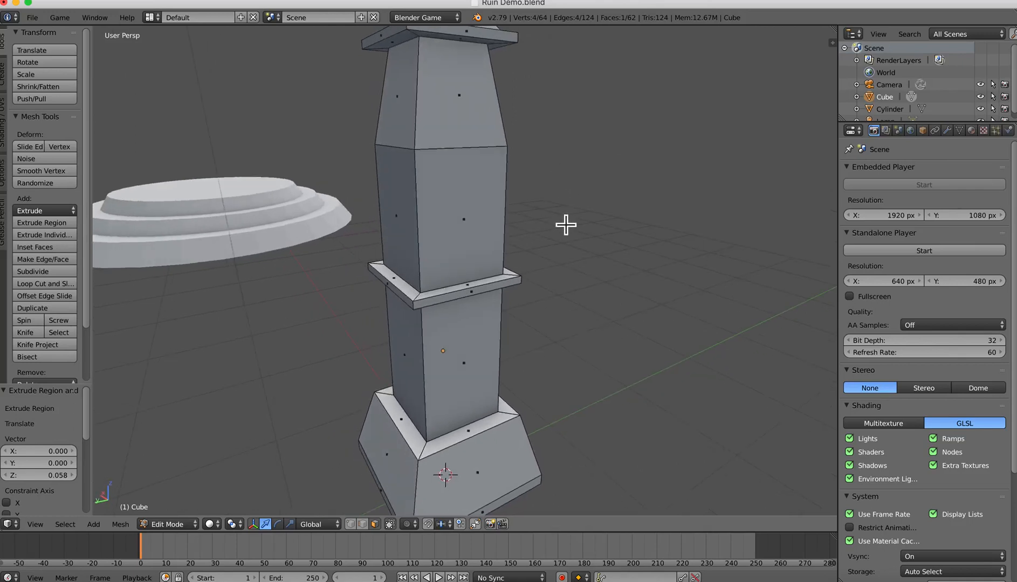
middle_click_drag(565, 224, 549, 228)
key("a")
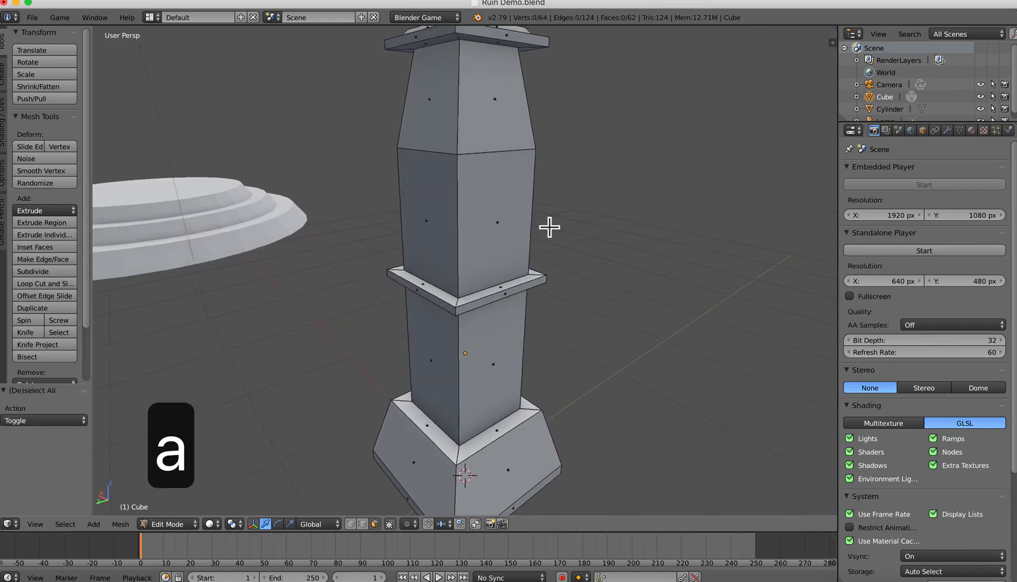
middle_click_drag(533, 267, 524, 261)
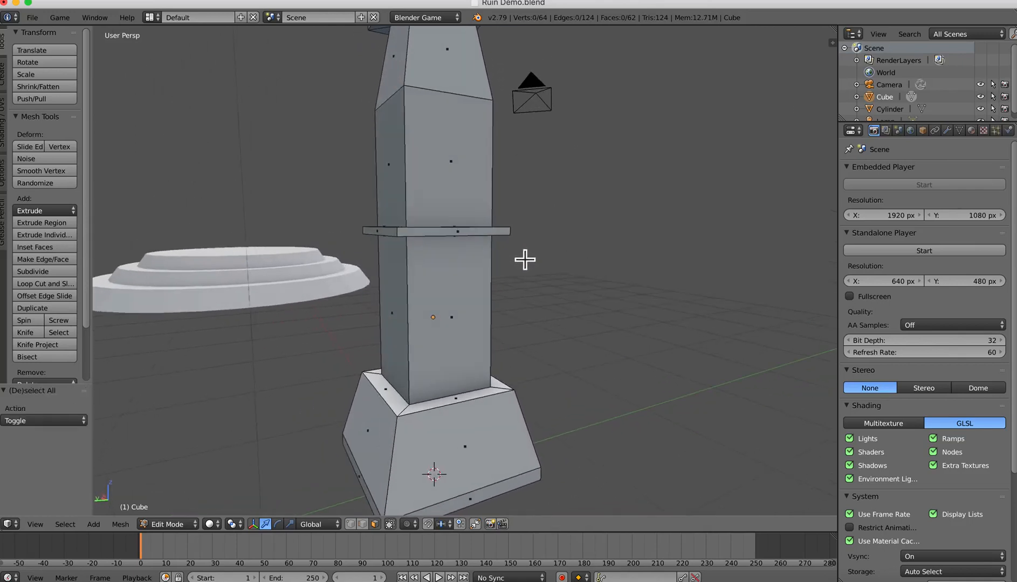
right_click(468, 325)
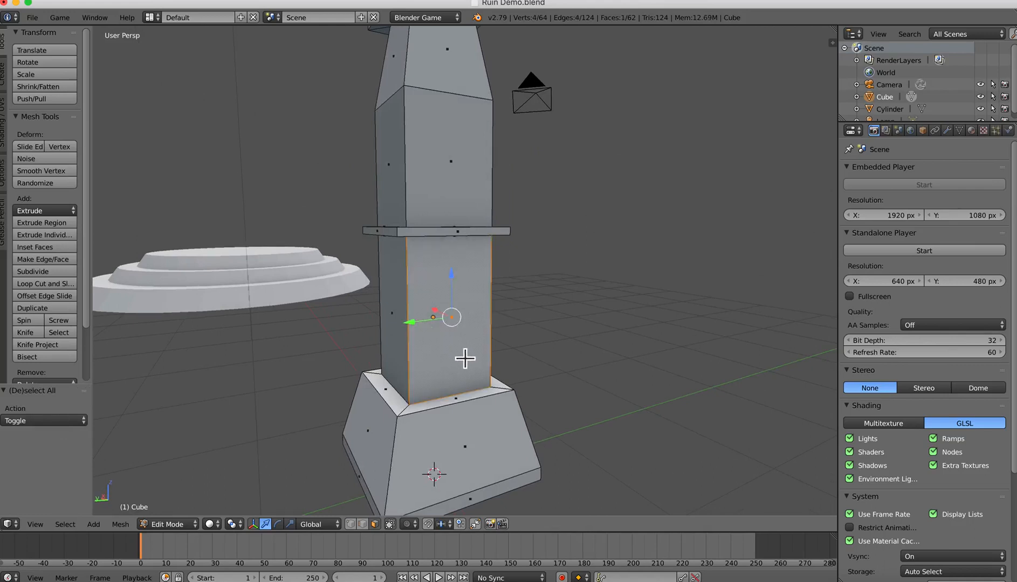
mouse_move(480, 371)
middle_mouse_down()
mouse_move(495, 318)
mouse_move(492, 367)
middle_mouse_up()
key("c")
key("Escape")
right_click(500, 378)
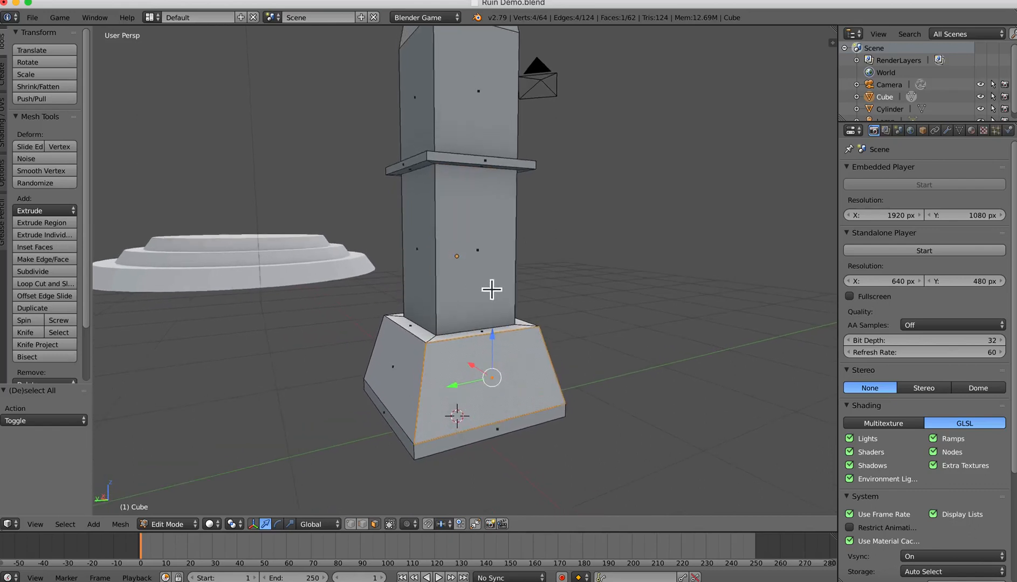
scroll(499, 322, "up", 2)
middle_click_drag(497, 335, 512, 303)
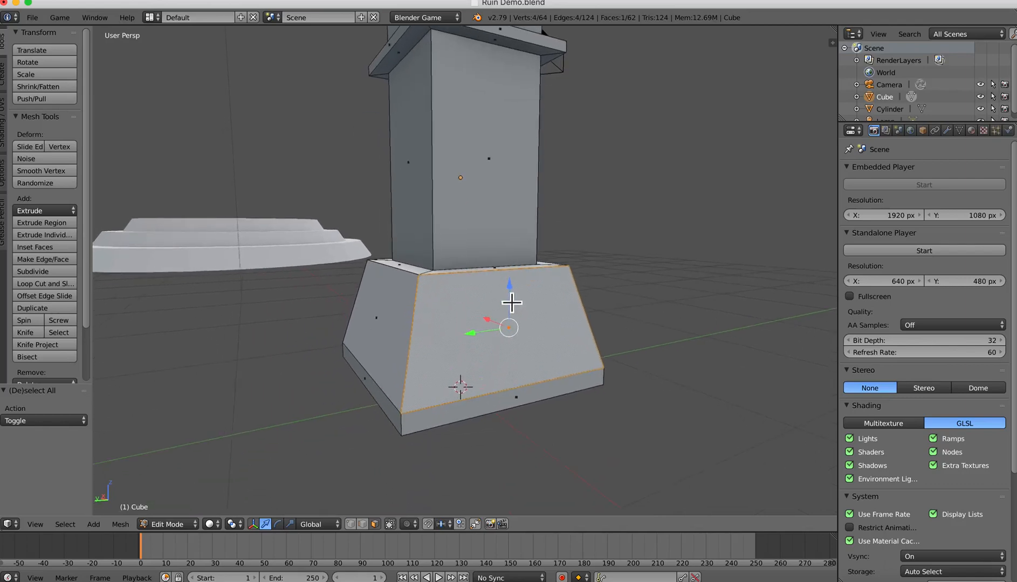
mouse_move(515, 353)
middle_mouse_down()
mouse_move(520, 346)
mouse_move(509, 349)
middle_mouse_up()
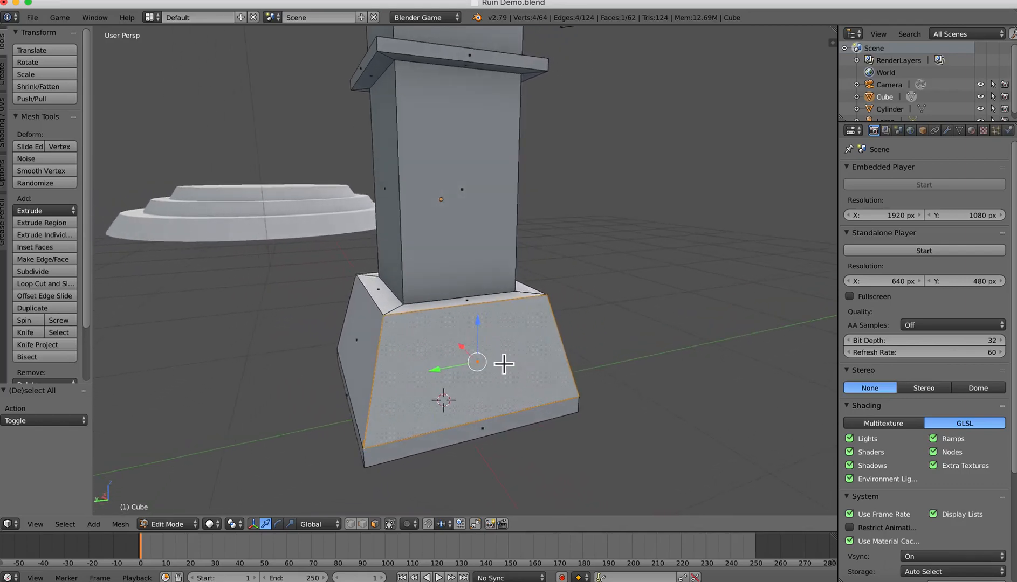
Step: Inset one side face of the lower shaft by about 0.0588, extrude it inward about 0.020 as a recessed panel, and deselect everything
right_click(474, 222)
middle_click_drag(480, 247, 490, 270, "shift")
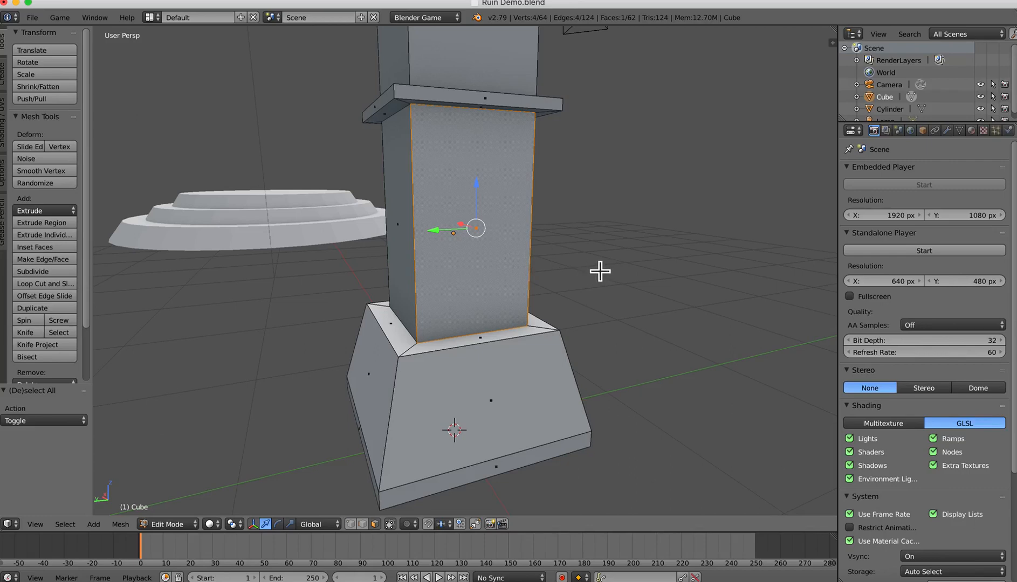
key("i")
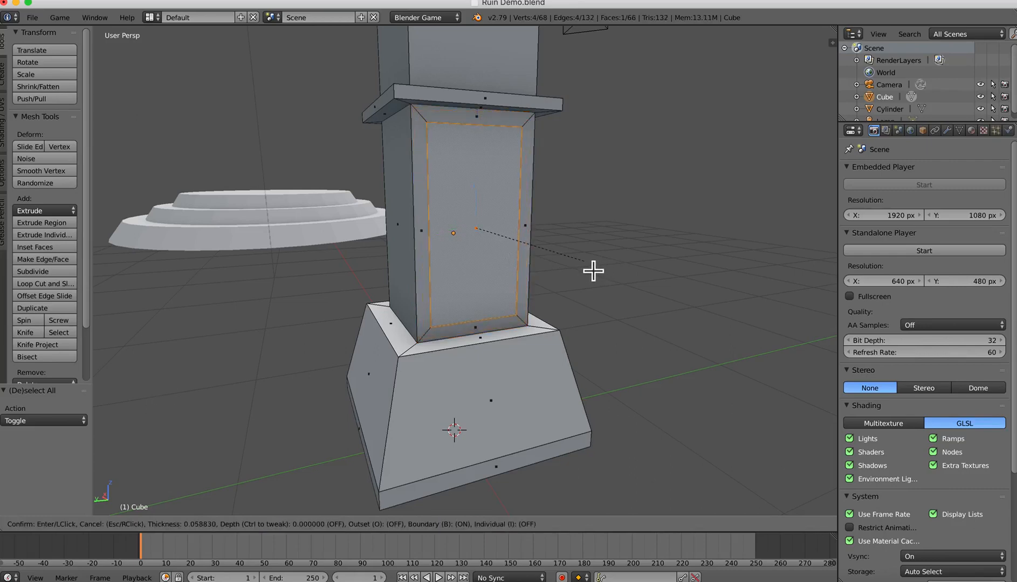
left_click(593, 270)
middle_click_drag(563, 251, 568, 253)
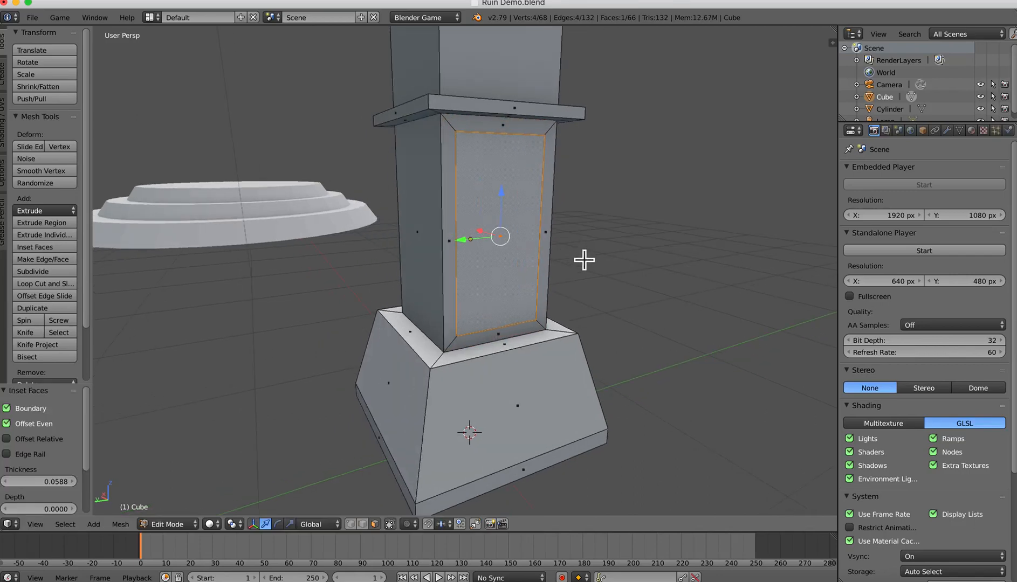
key("e")
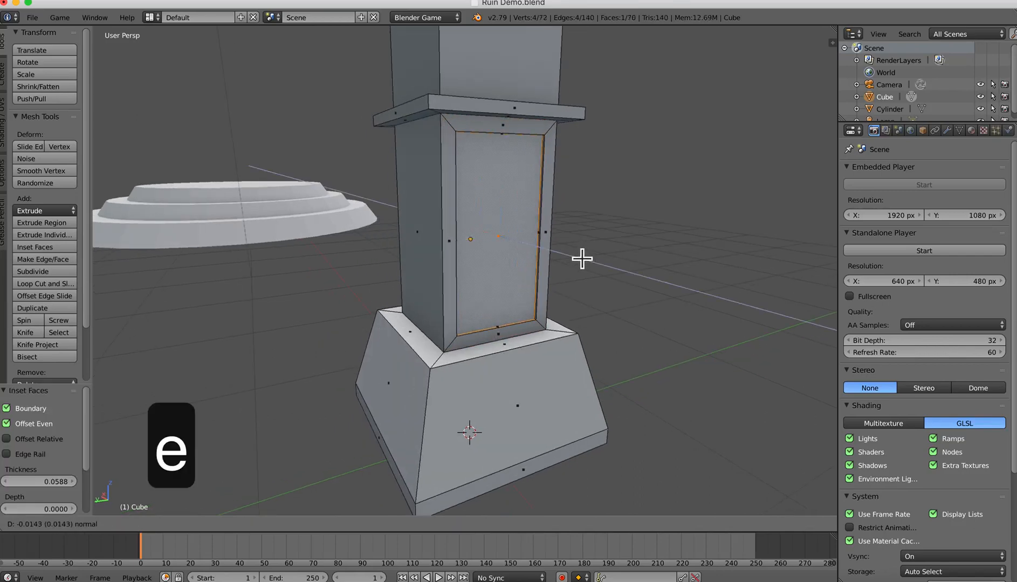
left_click(581, 259)
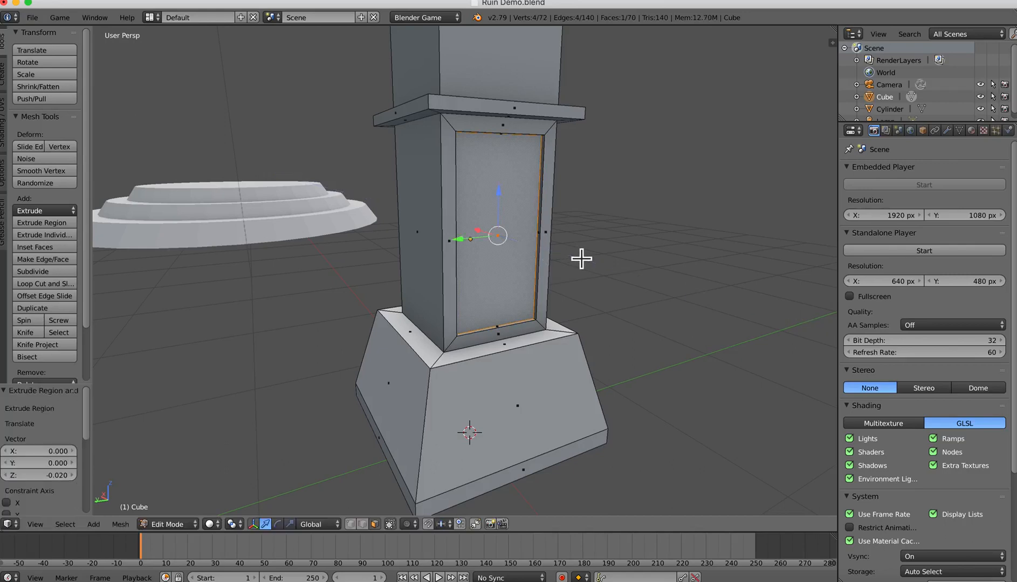
mouse_move(531, 268)
middle_mouse_down()
mouse_move(544, 268)
mouse_move(528, 270)
middle_mouse_up()
key("a")
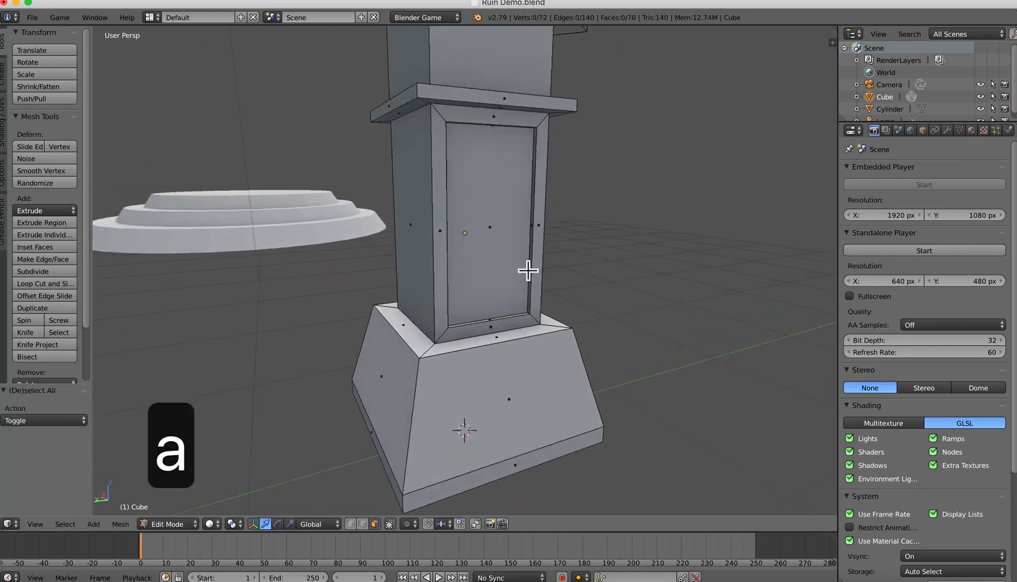
Step: Inset the sloped base face below that panel by about 0.0545, extrude it inward about 0.032, and deselect everything
right_click(531, 384)
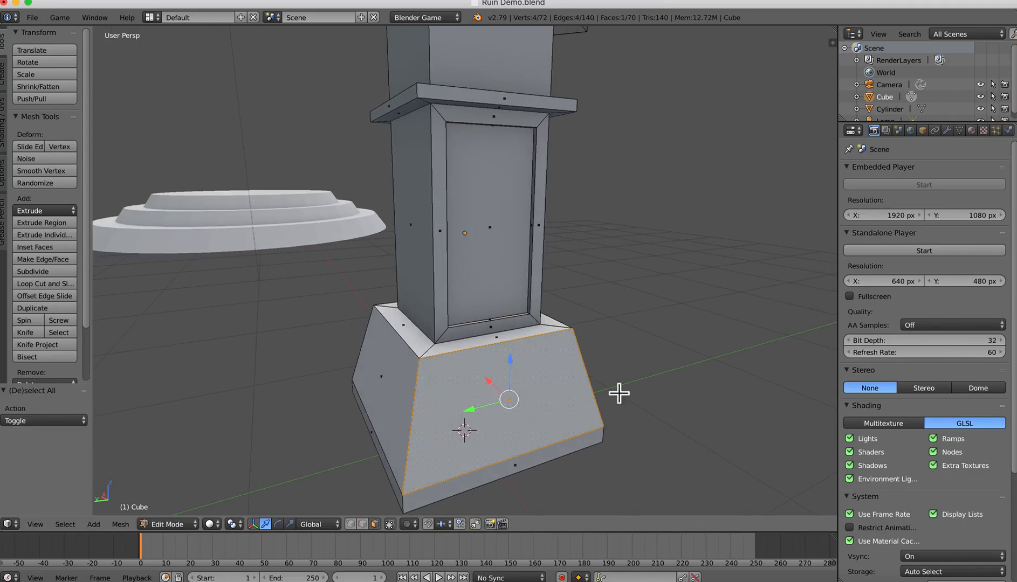
key("i")
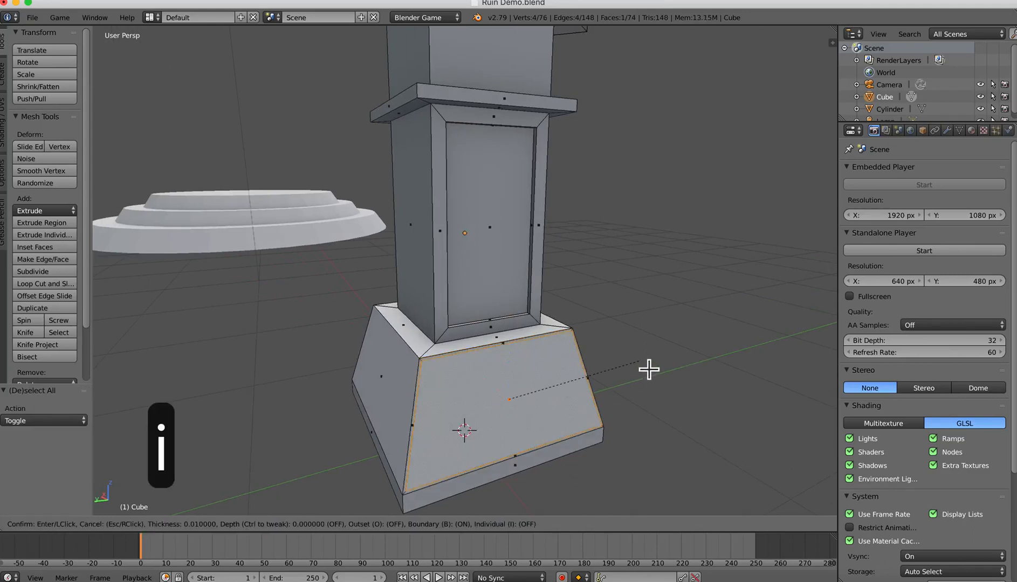
left_click(643, 370)
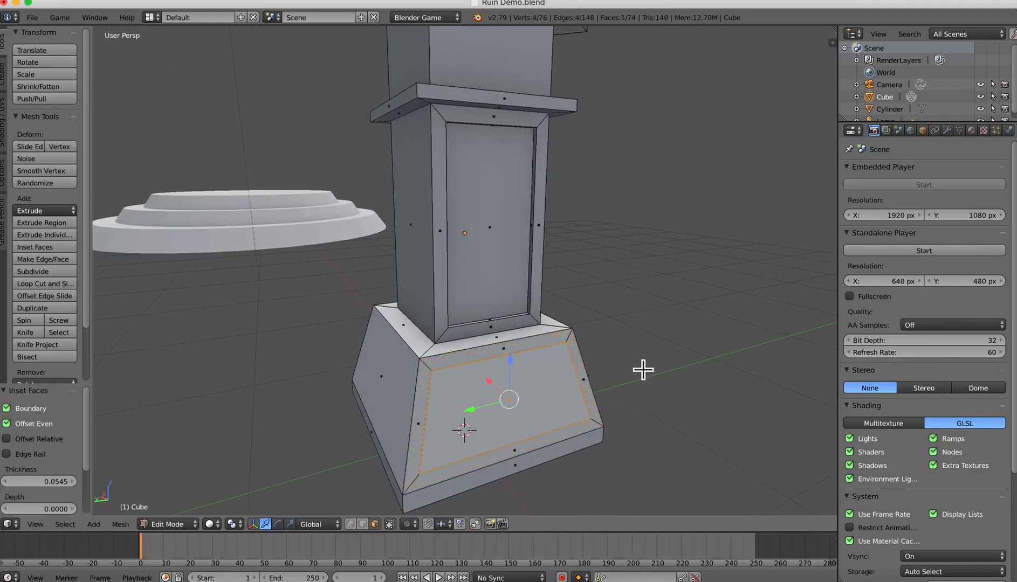
key("e")
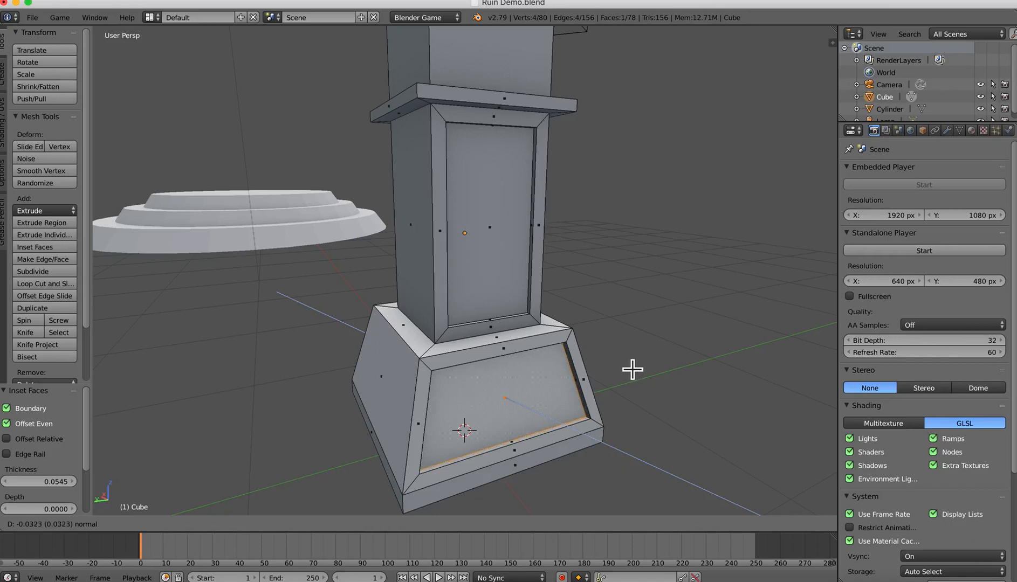
left_click(633, 370)
middle_click_drag(581, 367, 555, 360)
key("a")
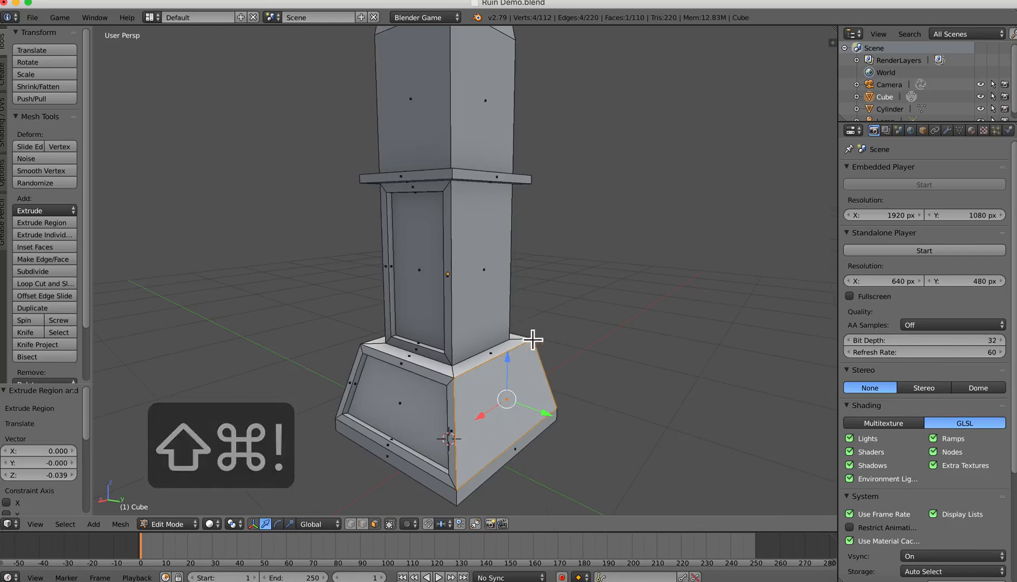
Step: Inset the adjacent unpanelled side face of the lower shaft by about 0.0551 and extrude it inward about 0.016
right_click(494, 279)
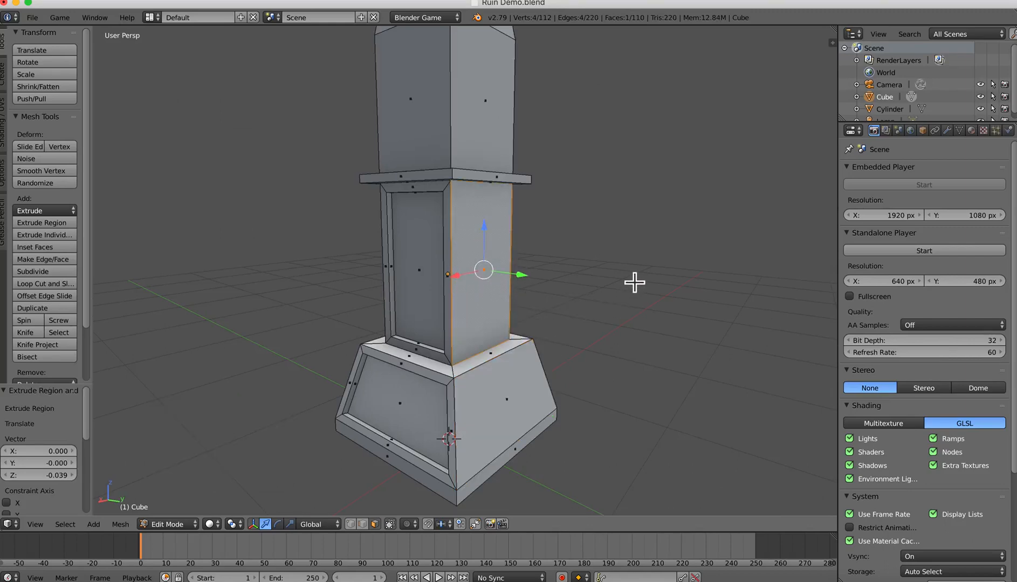
key("i")
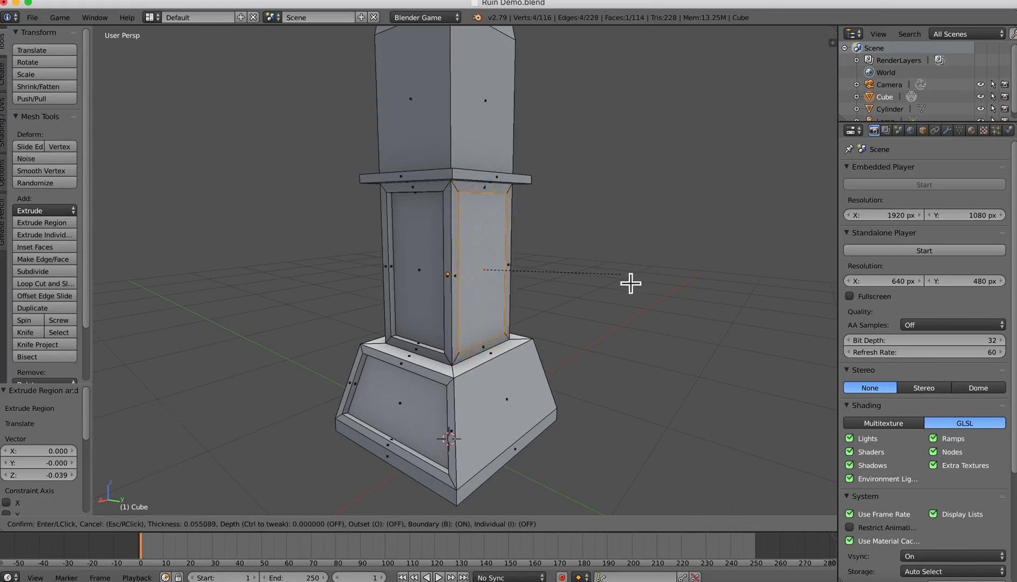
left_click(631, 283)
key("e")
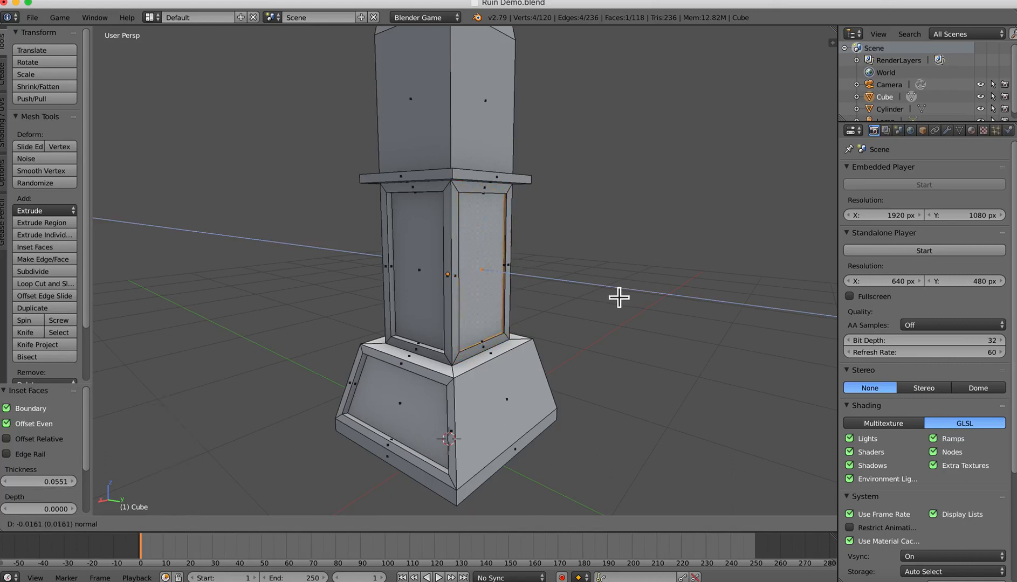
left_click(618, 297)
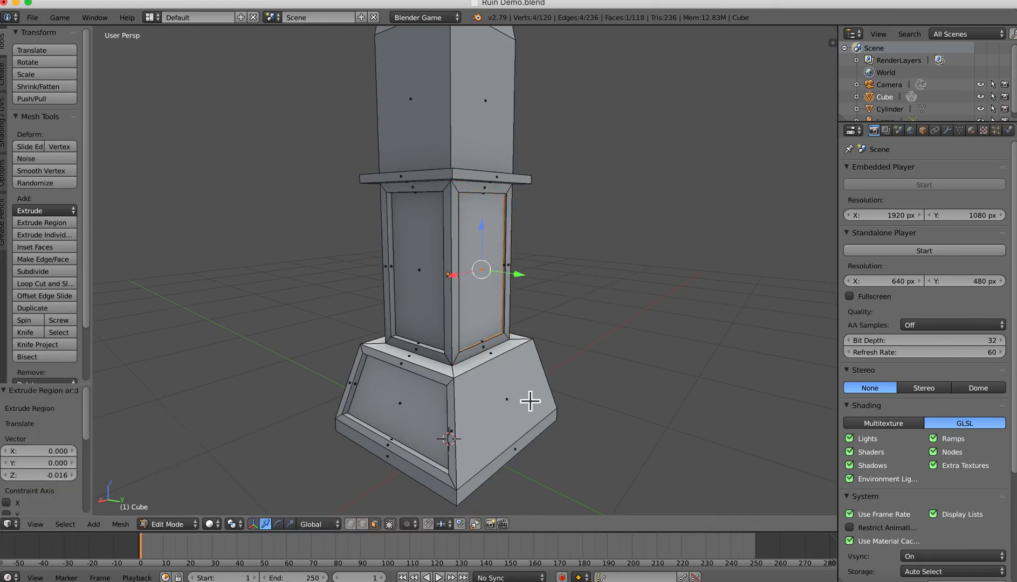
Step: Inset the sloped base face below the new panel by about 0.0452, extrude it inward about 0.024, and deselect everything
right_click(527, 402)
key("i")
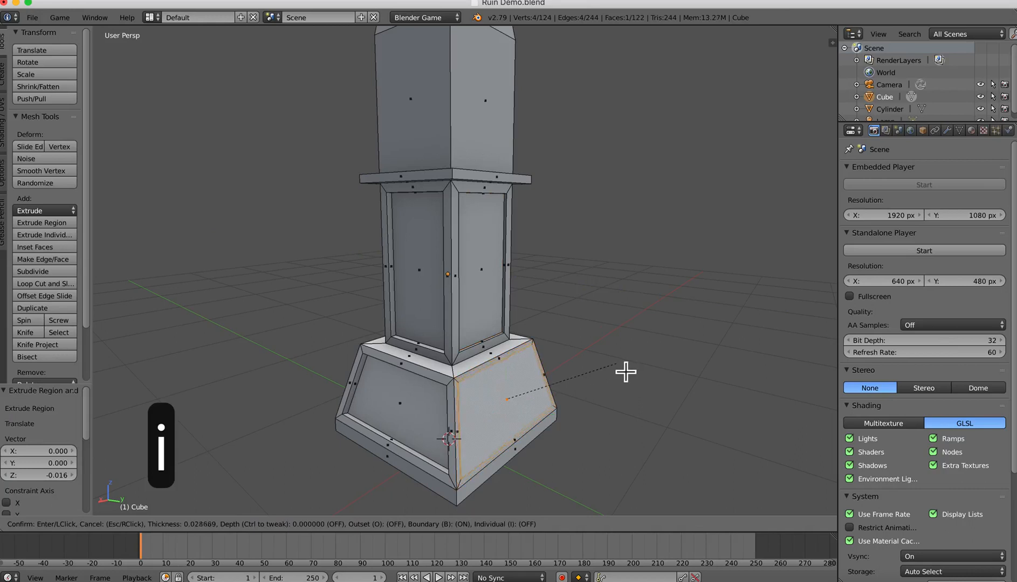
left_click(623, 371)
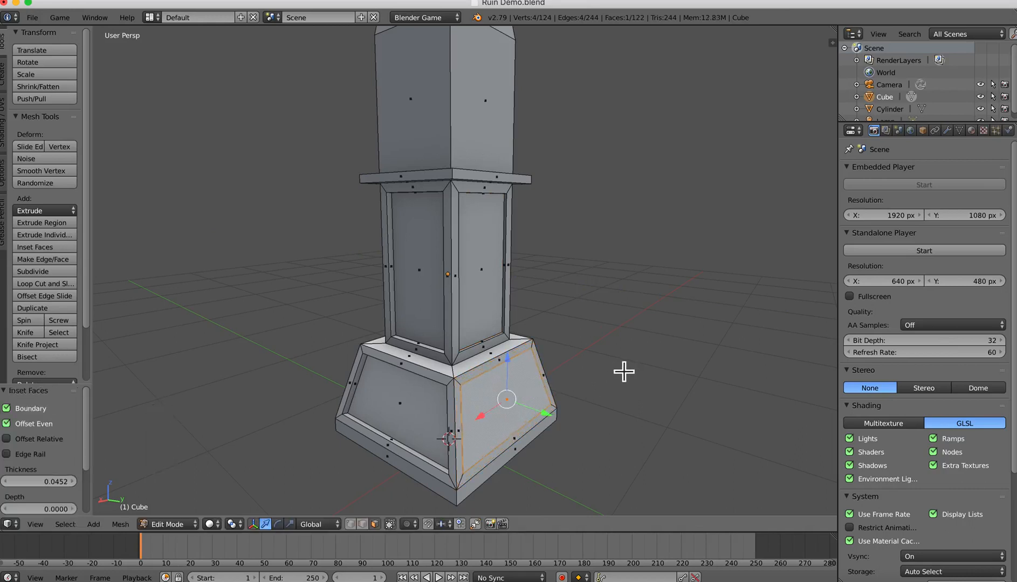
key("e")
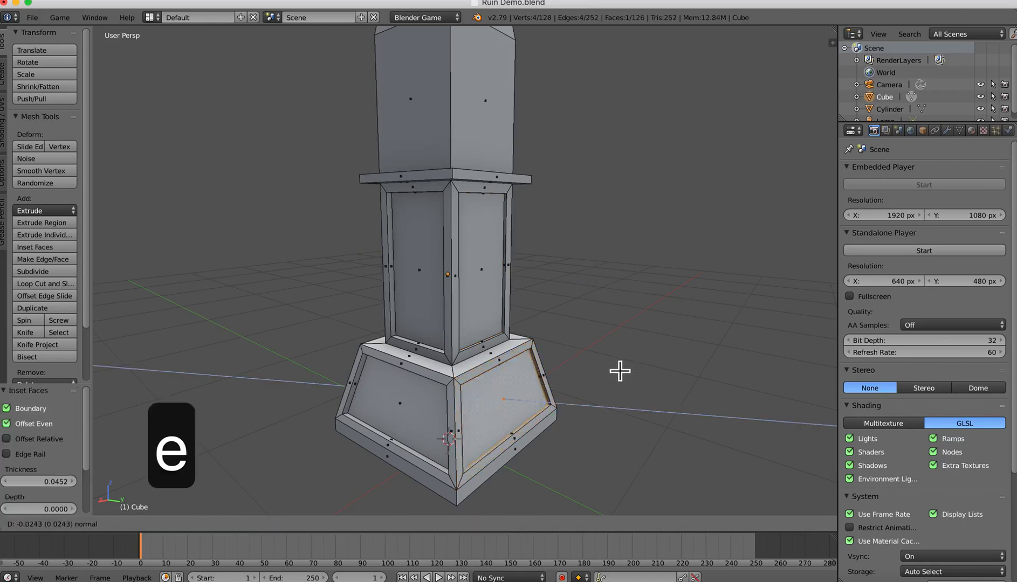
left_click(617, 370)
key("a")
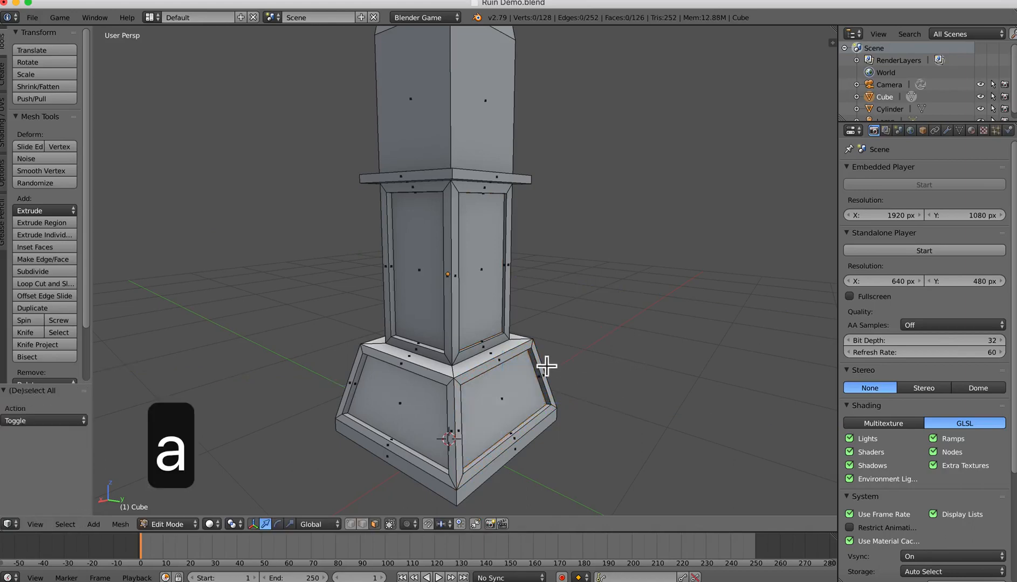
mouse_move(544, 364)
middle_mouse_down()
mouse_move(565, 365)
mouse_move(549, 371)
middle_mouse_up()
scroll(544, 371, "down", 1)
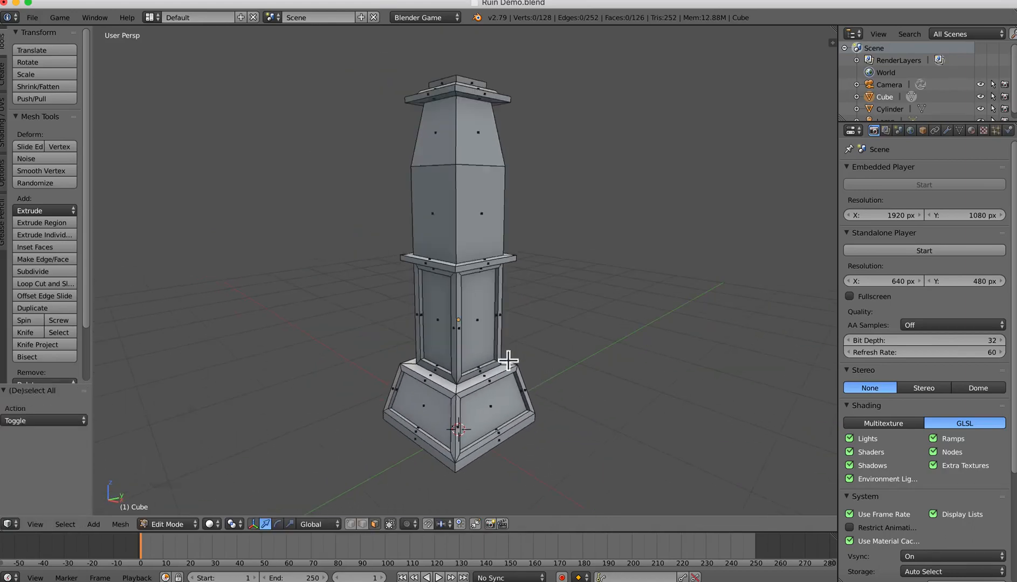
middle_click_drag(470, 350, 524, 354, "shift")
right_click(510, 231)
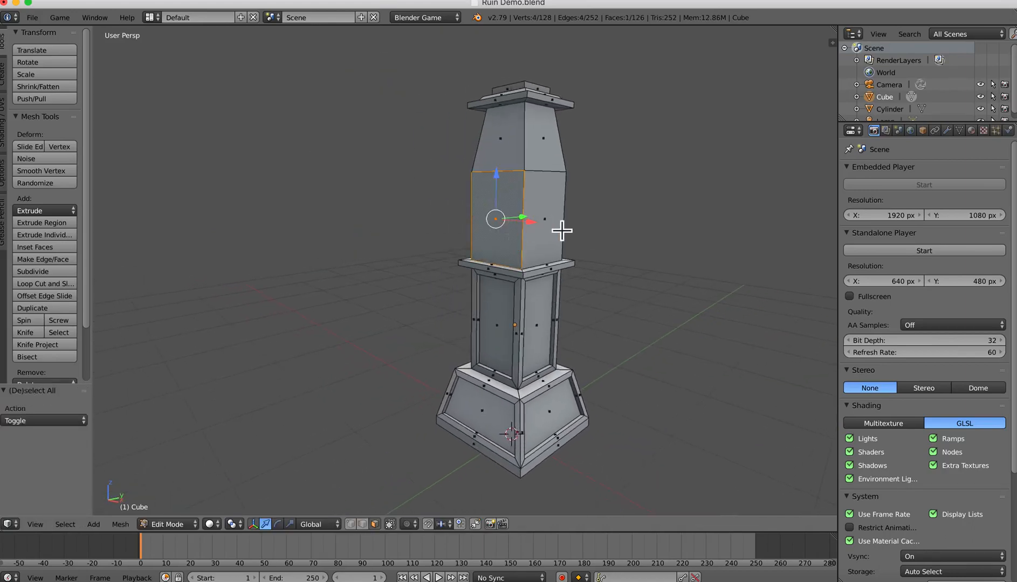
right_click(559, 228)
right_click(520, 167)
right_click(546, 162)
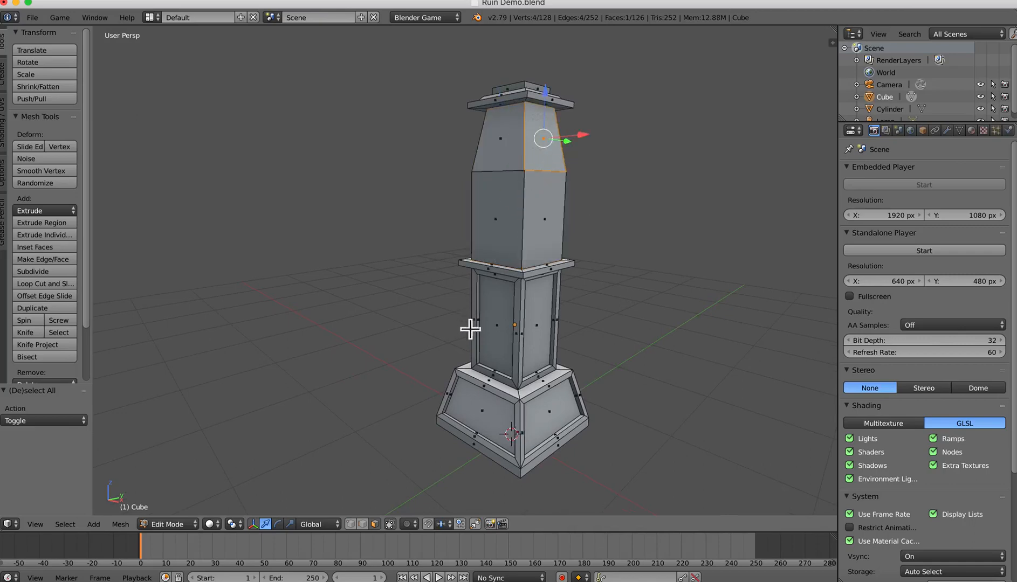
middle_click_drag(471, 329, 513, 336)
Step: Return to Object Mode and move the round stepped base about -9.551 along X so it sits under the pillar
key("Tab")
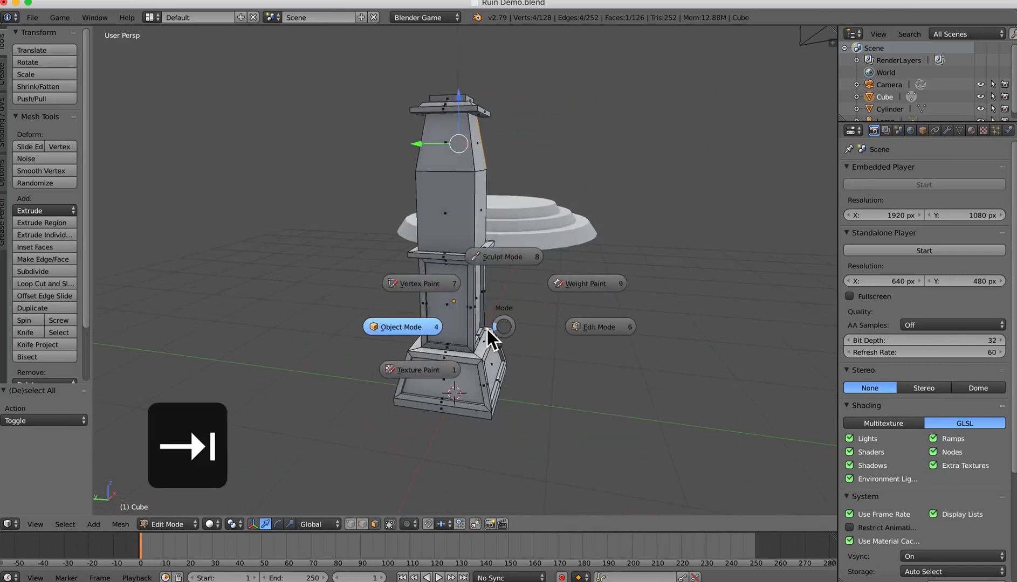
left_click(419, 334)
middle_click_drag(421, 339, 508, 334)
scroll(475, 334, "down", 3)
scroll(508, 335, "down", 3)
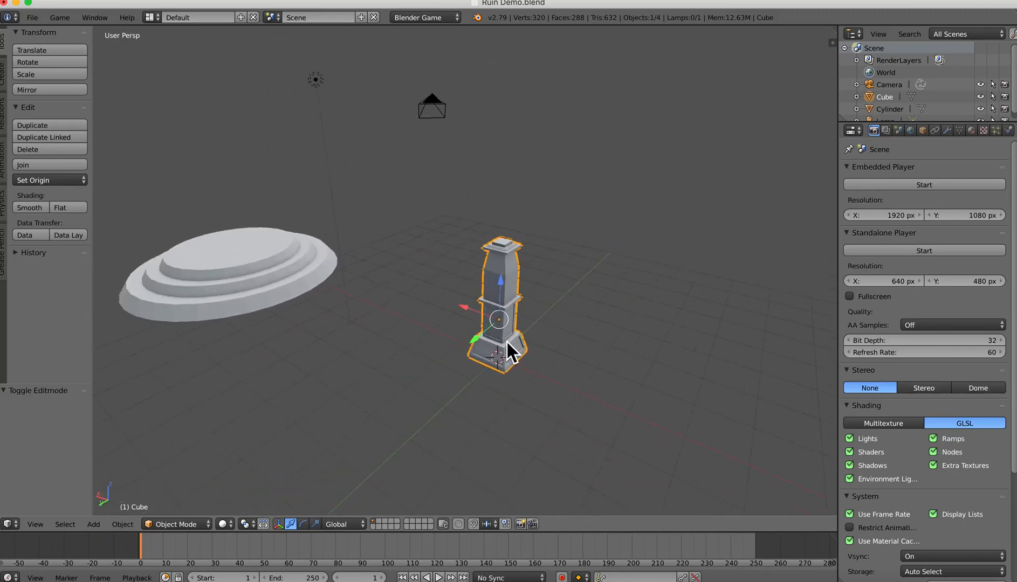
right_click(256, 272)
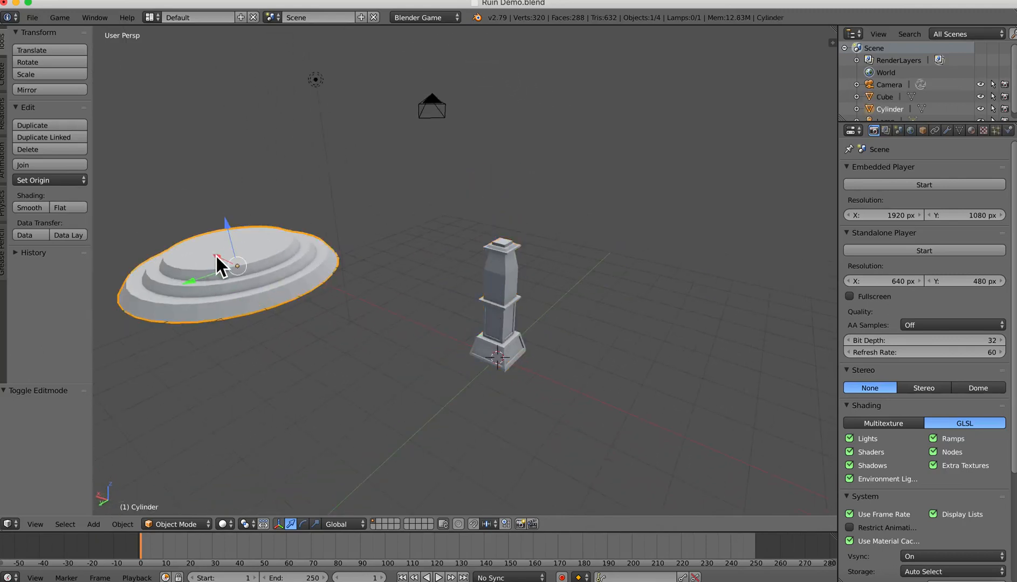
key("g")
key("x")
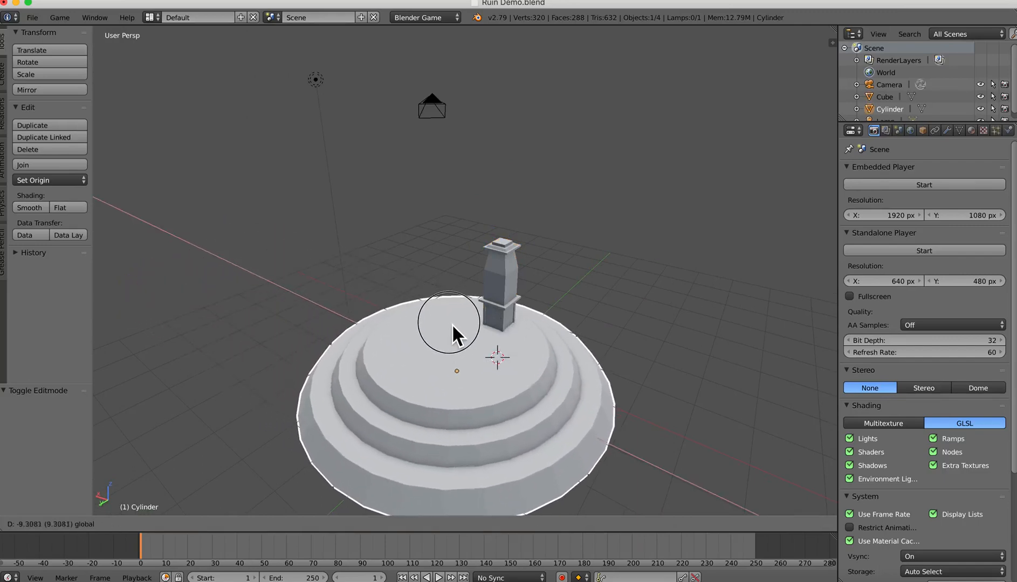
left_click(461, 326)
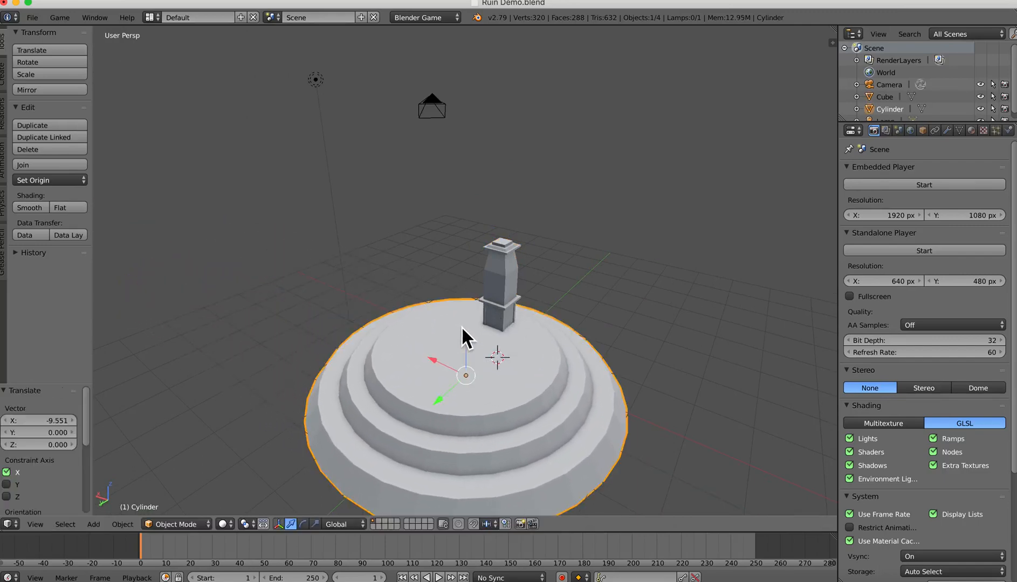
Step: Raise the pillar about 0.841 along Z and move it about 2.337 along Y toward the edge of the top step
right_click(497, 309)
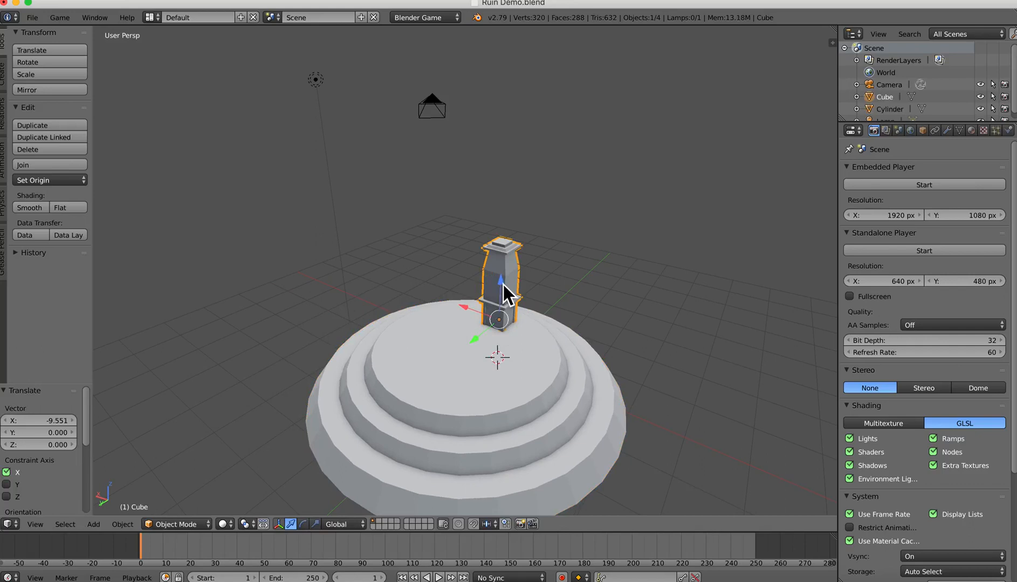
key("g")
key("z")
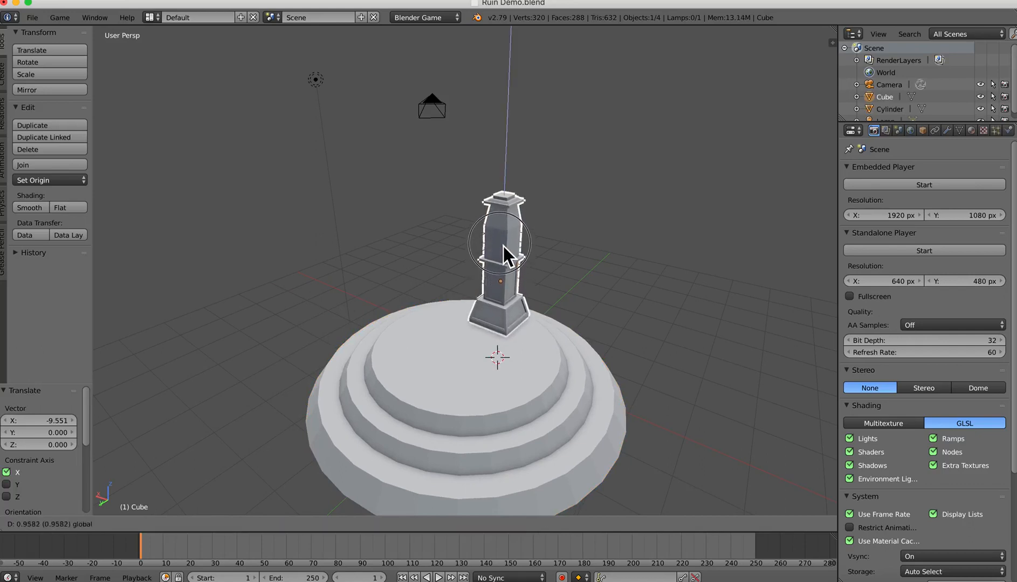
left_click(503, 252)
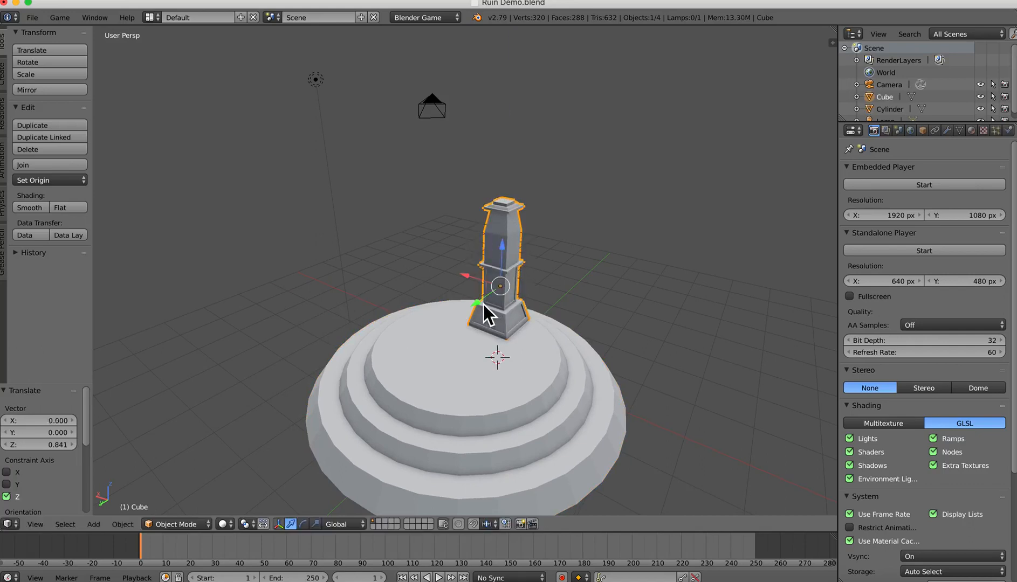
key("g")
key("y")
left_click(406, 348)
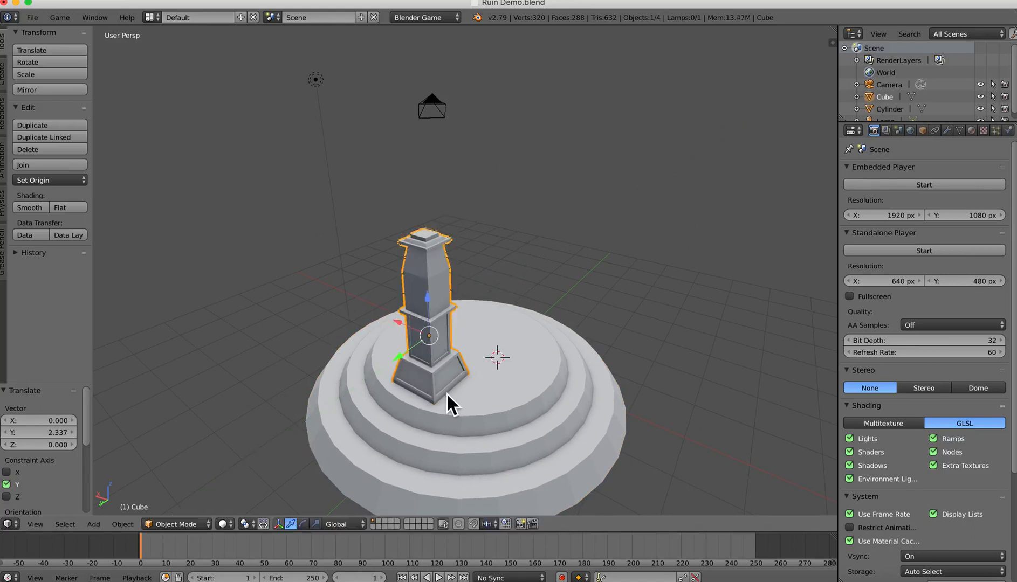
Step: Enter Edit Mode on the pillar, select its whole mesh and scale it uniformly to about 0.760
middle_click_drag(447, 393, 518, 385)
scroll(539, 348, "up", 2)
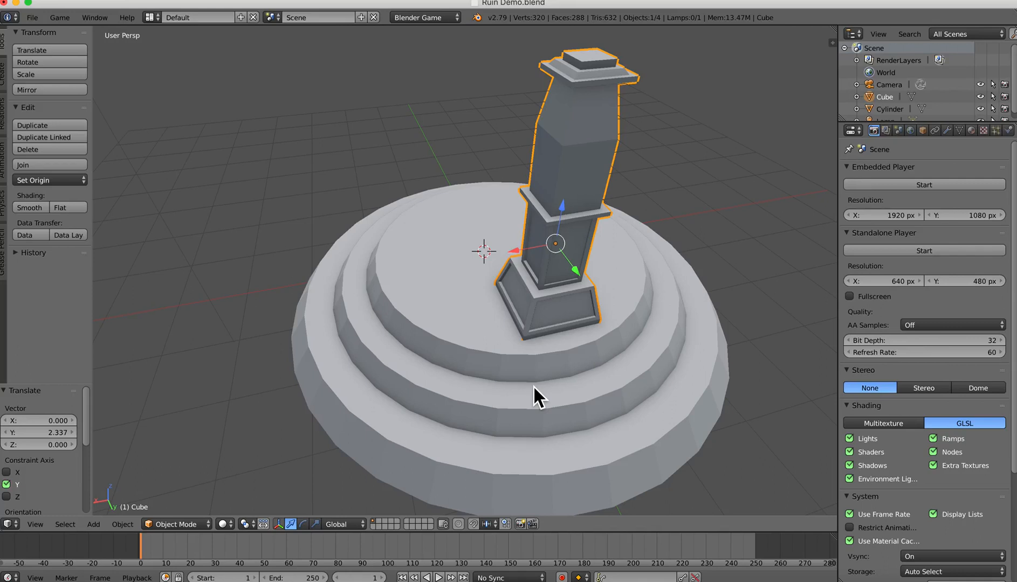
key("shift+super+1")
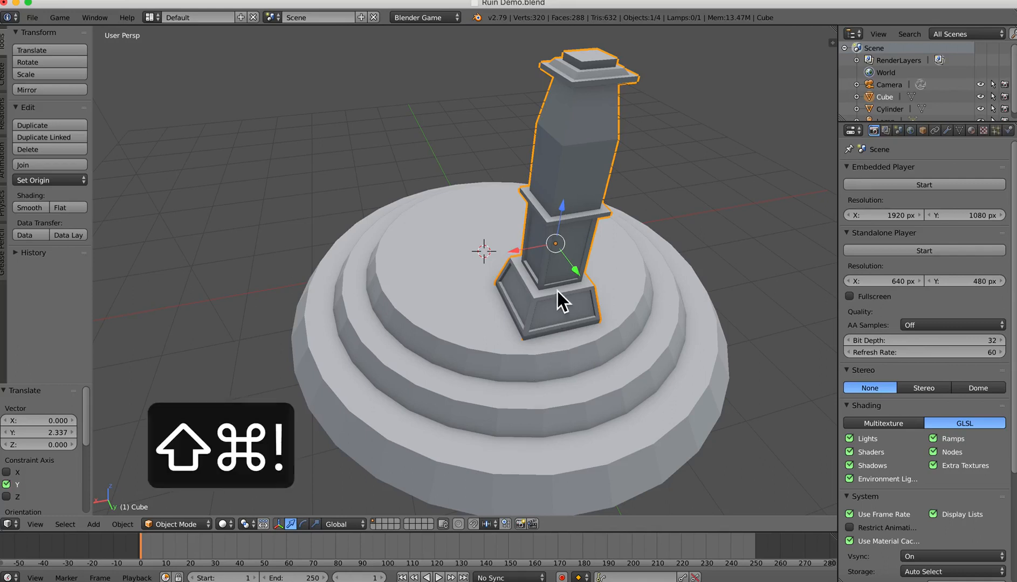
middle_click_drag(542, 307, 513, 347)
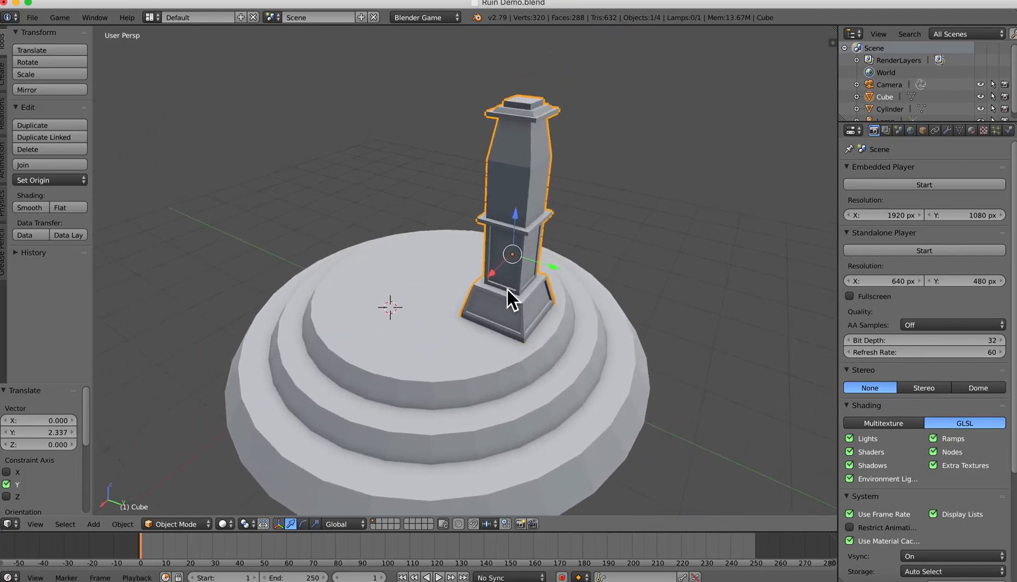
key("Tab")
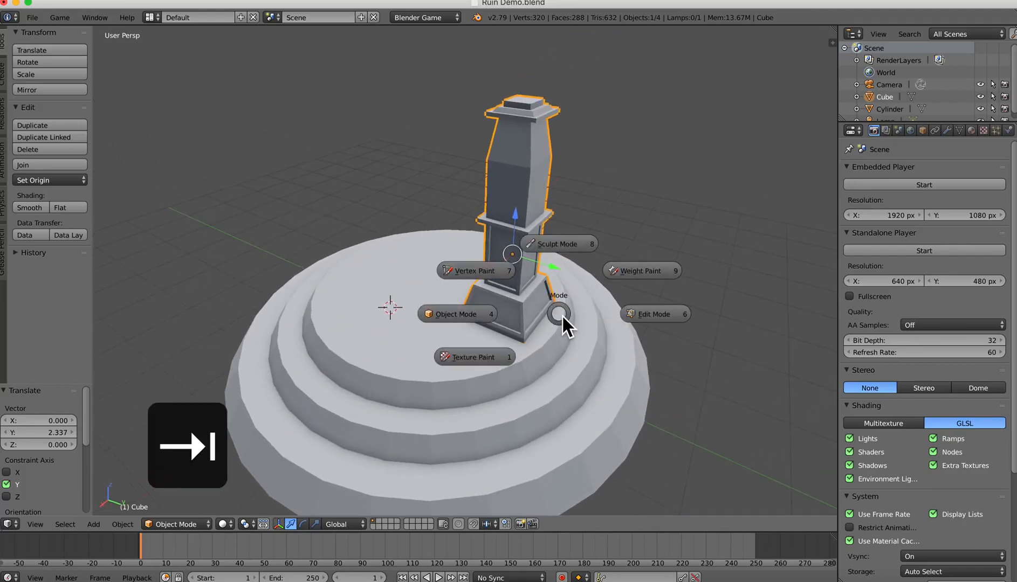
left_click(636, 323)
key("a")
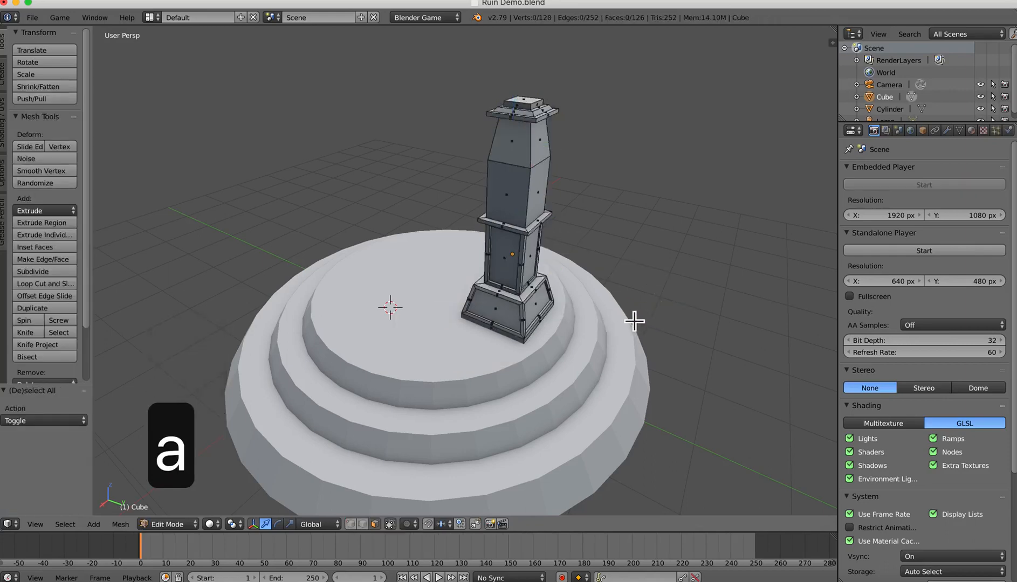
key("a")
middle_click_drag(617, 320, 585, 317)
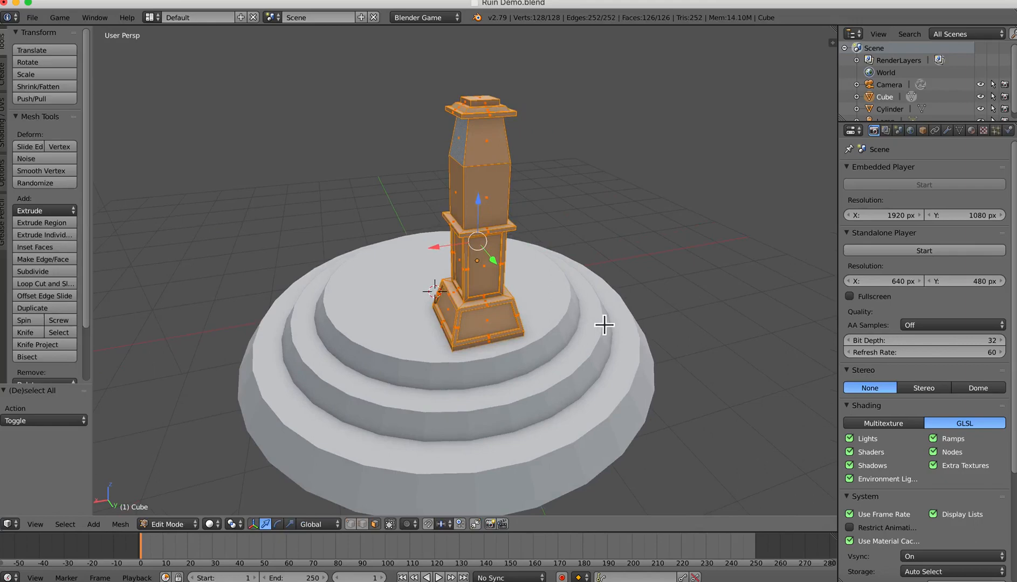
key("s")
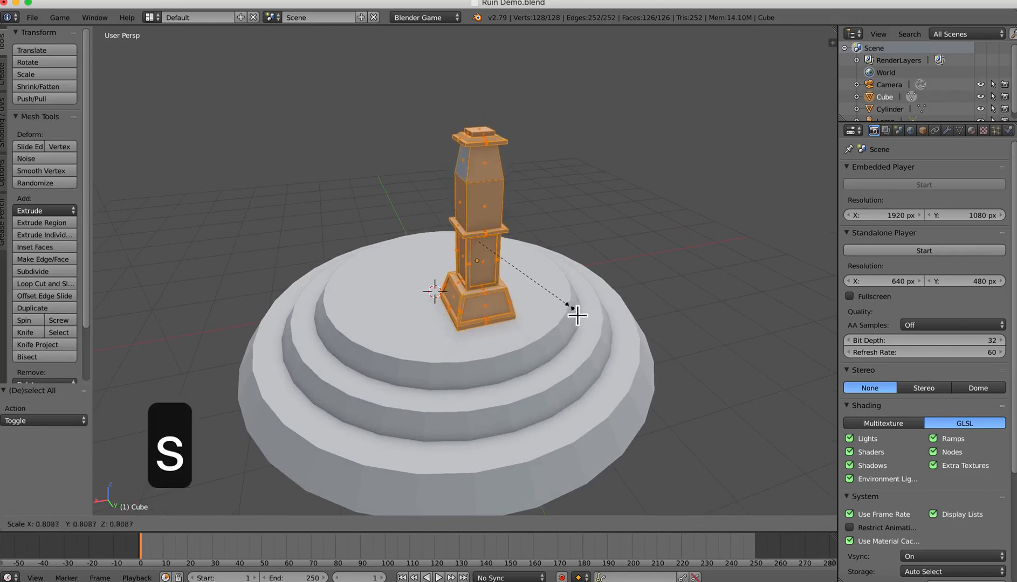
left_click(571, 313)
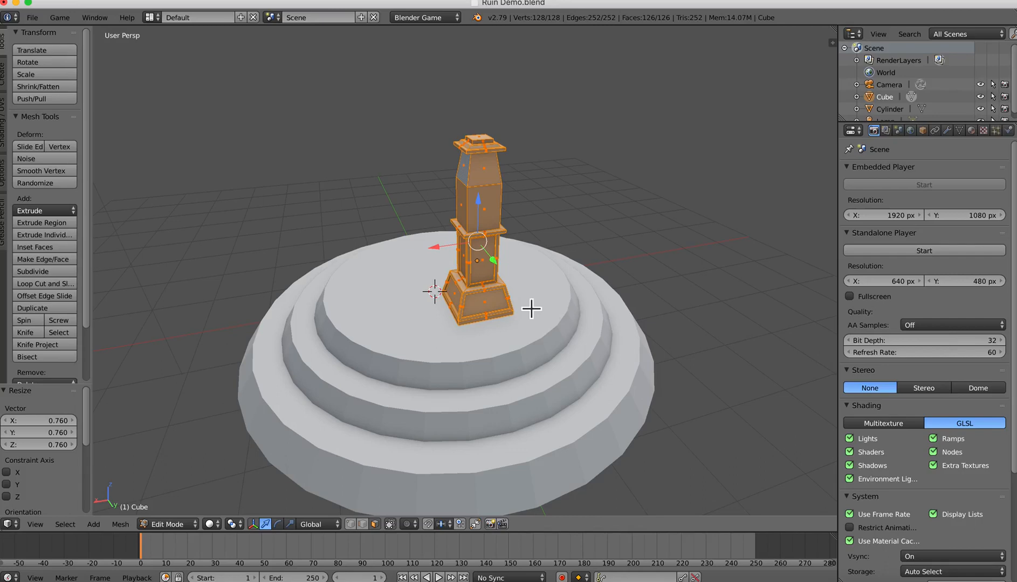
Step: Scale the pillar mesh along Z by about 1.250 and lower it about 0.057 onto the top step
key("s")
key("z")
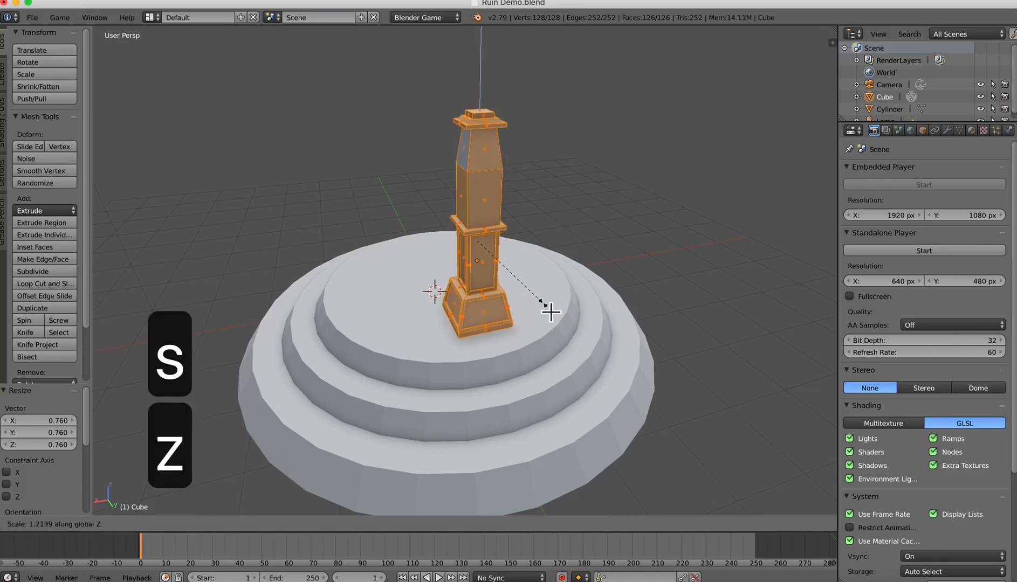
left_click(553, 311)
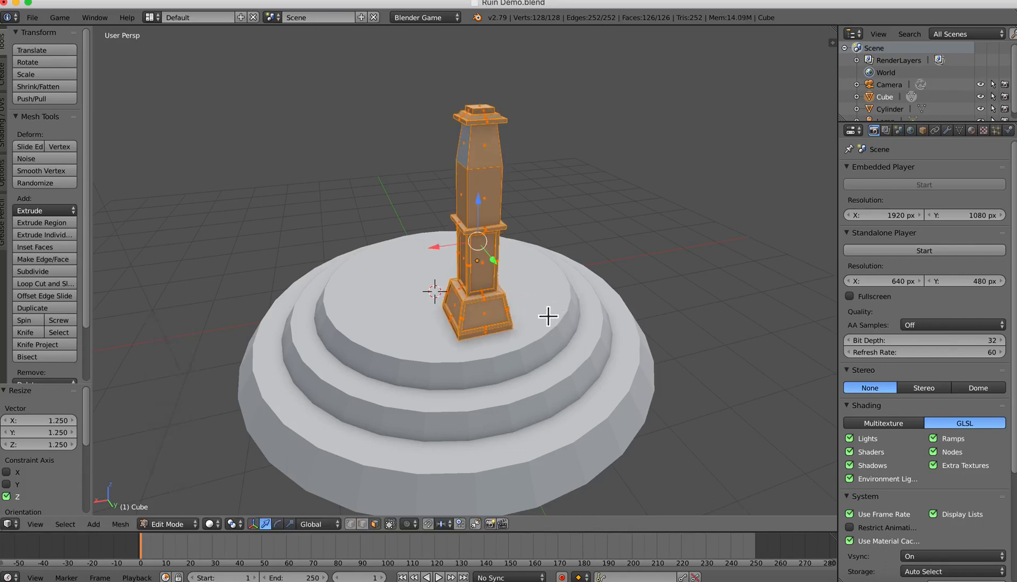
middle_click_drag(547, 315, 487, 306)
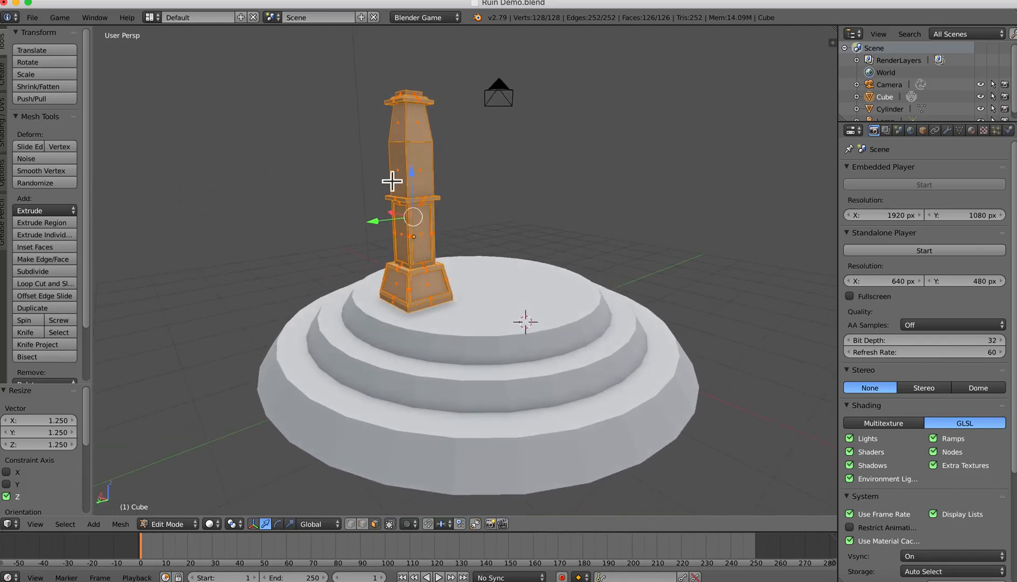
key("g")
key("z")
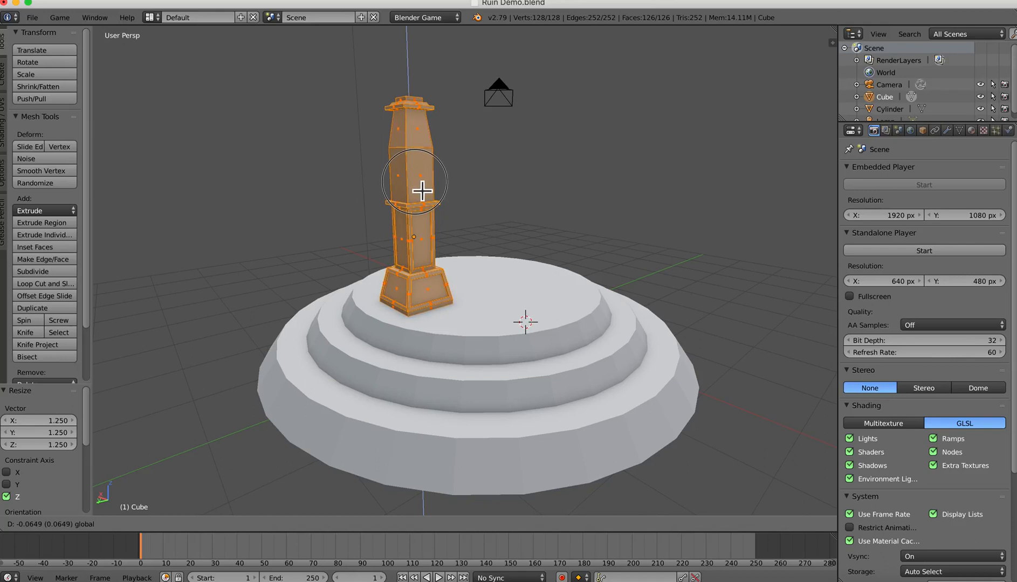
left_click(420, 191)
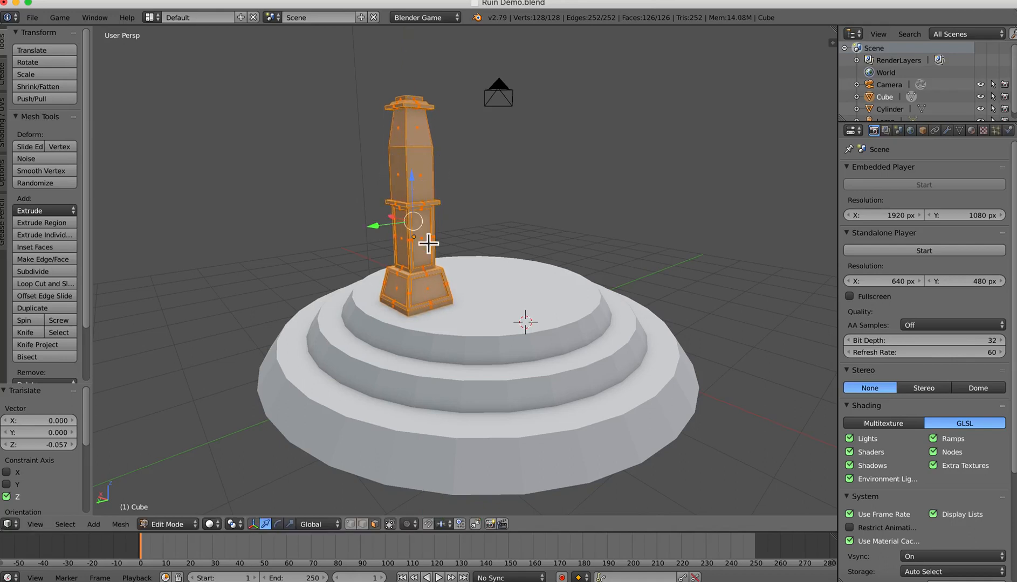
Step: Try scaling the pillar mesh along Z by about 0.653, and undo that scaling
middle_click_drag(429, 244, 488, 273)
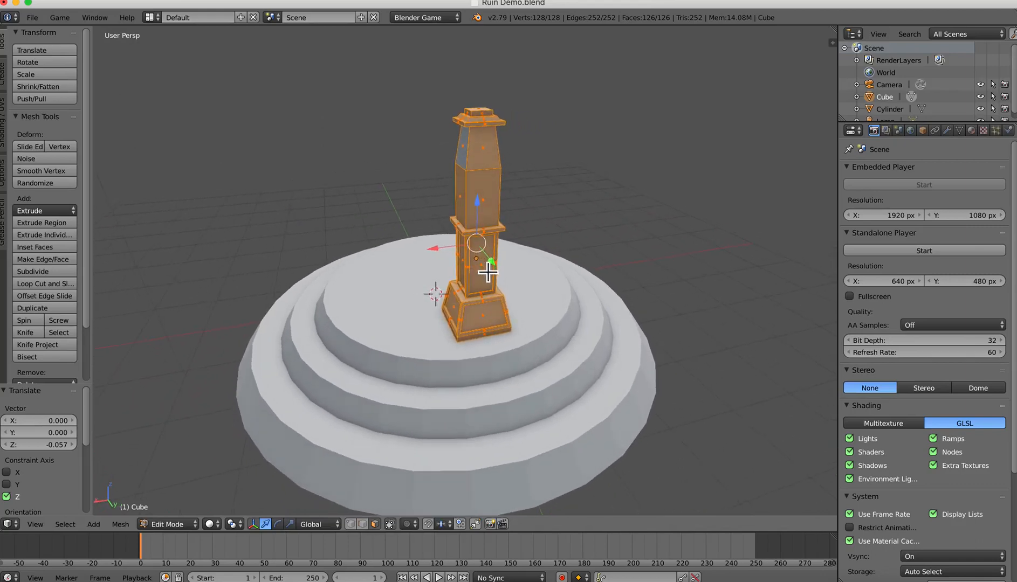
key("s")
key("z")
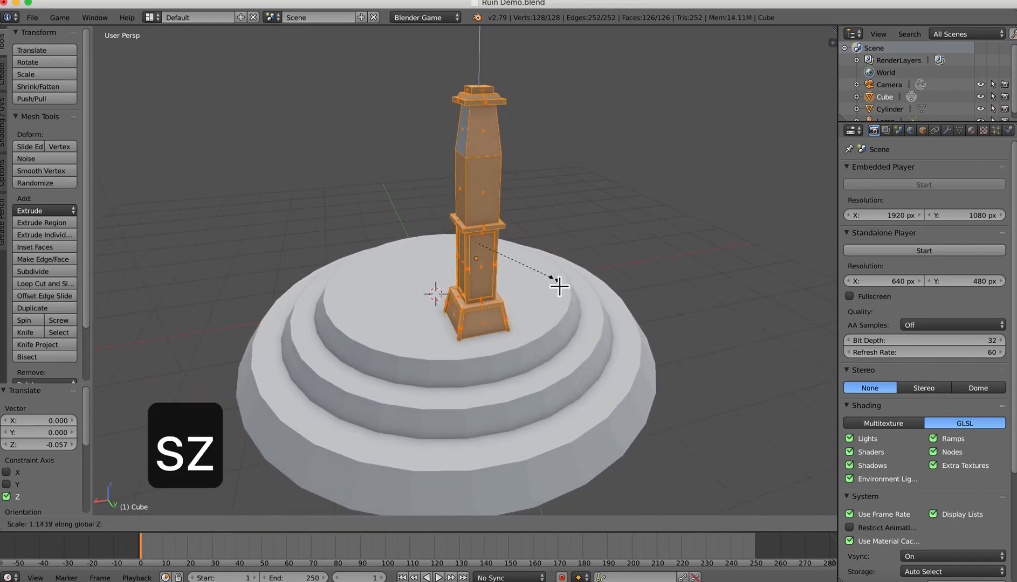
left_click(530, 272)
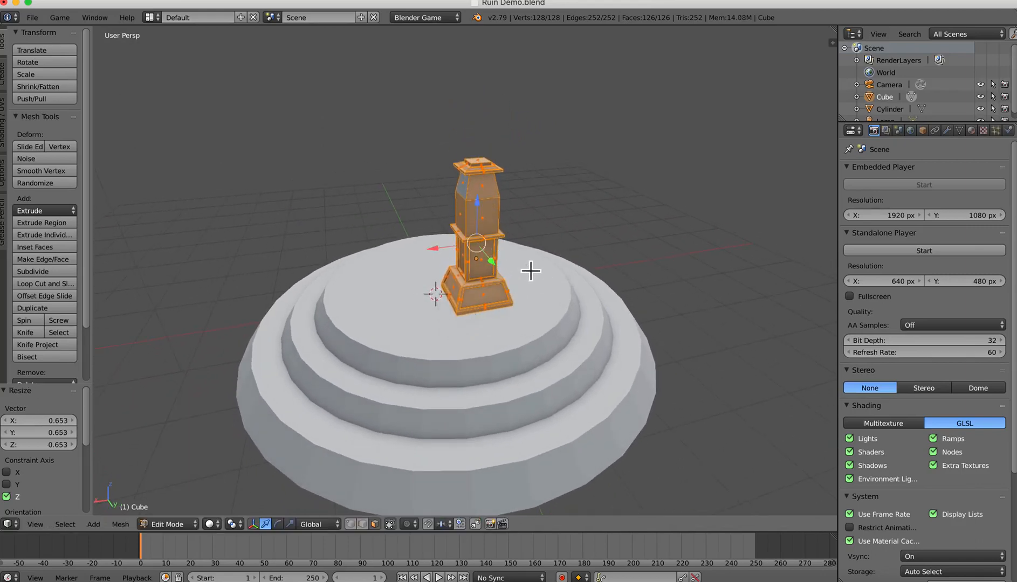
middle_click_drag(530, 271, 544, 286)
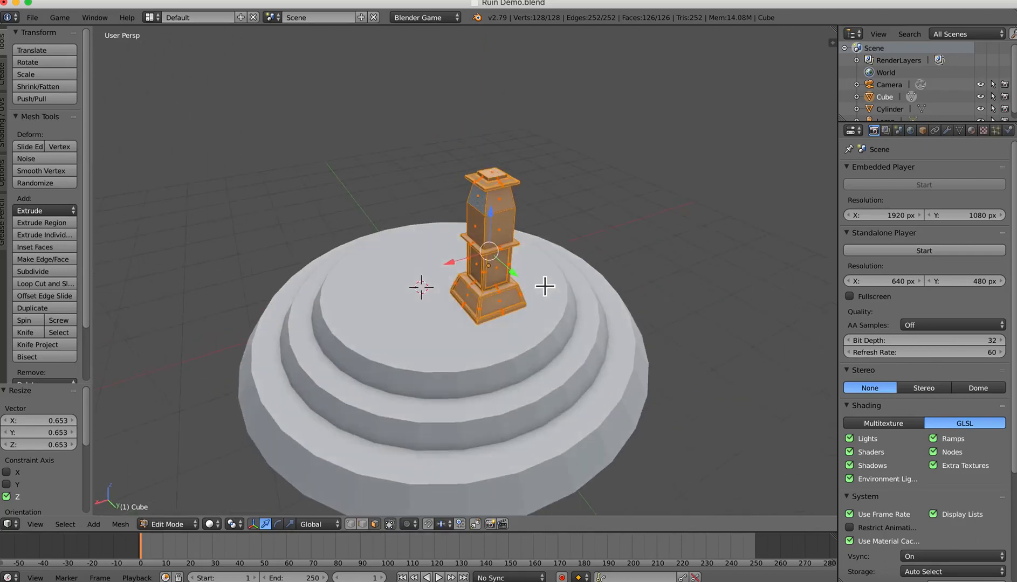
key("ctrl+z")
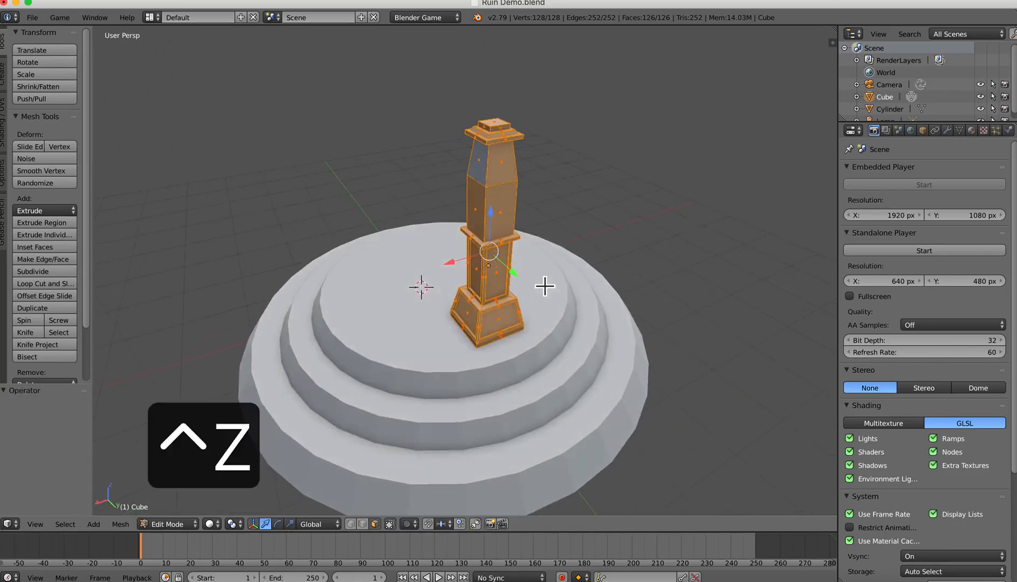
Step: Shift the pillar mesh about 0.696 along X, and move it back about -0.609 along X
key("c")
left_click_drag(464, 269, 409, 277)
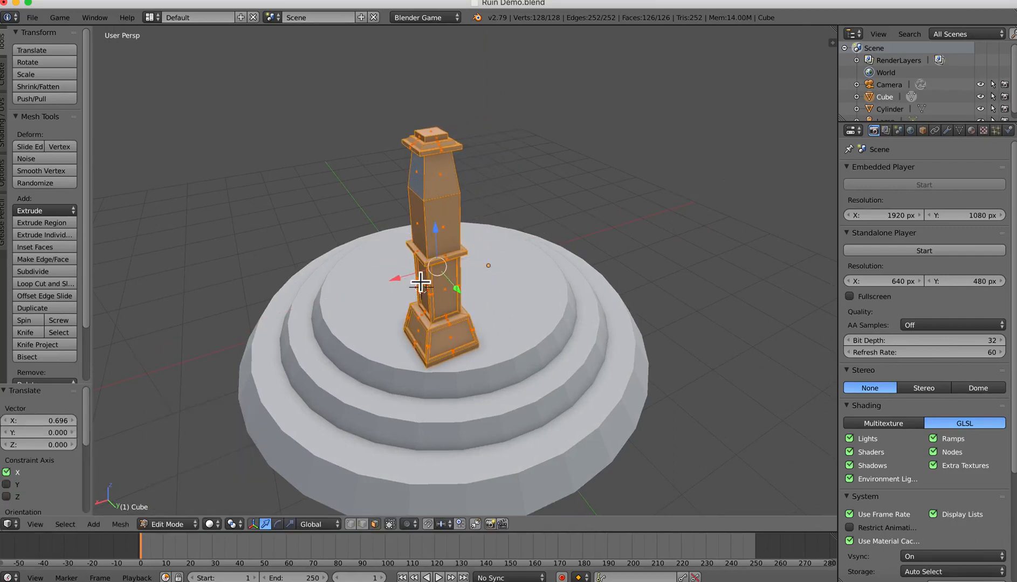
key("g")
key("x")
left_click(454, 275)
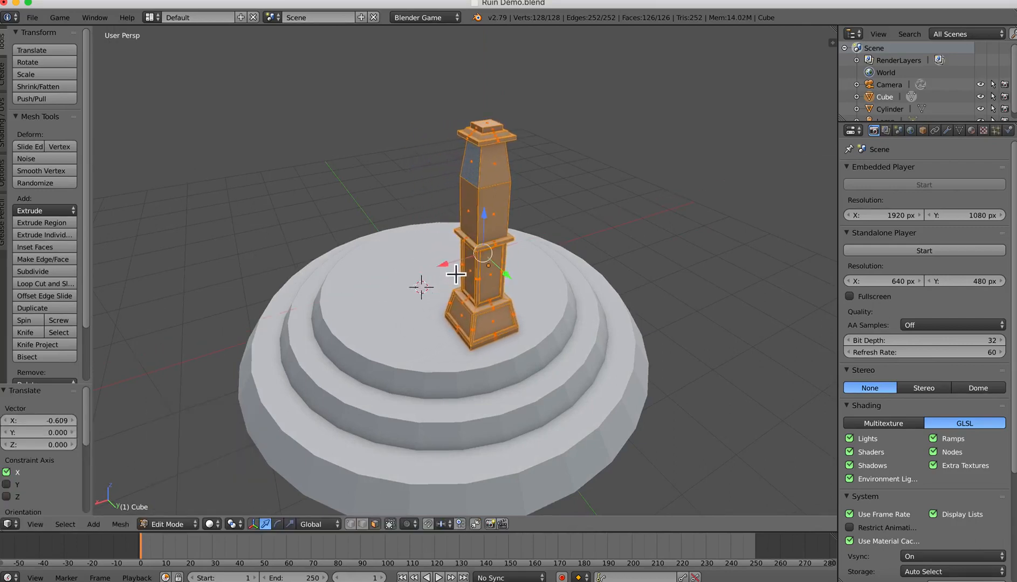
Step: Return to Object Mode and move the pillar about 0.683 along X on the top step
key("Tab")
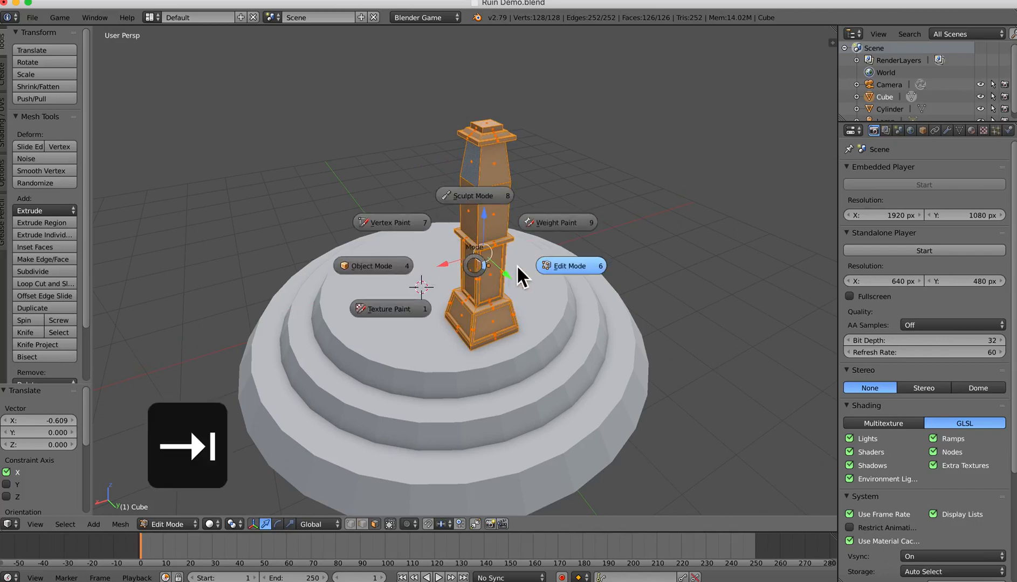
left_click(409, 277)
left_click_drag(456, 278, 402, 285)
middle_click_drag(525, 329, 497, 268)
Step: Select the round stepped base and scale it by about 1.378 along X and about 1.305 along Y
right_click(495, 269)
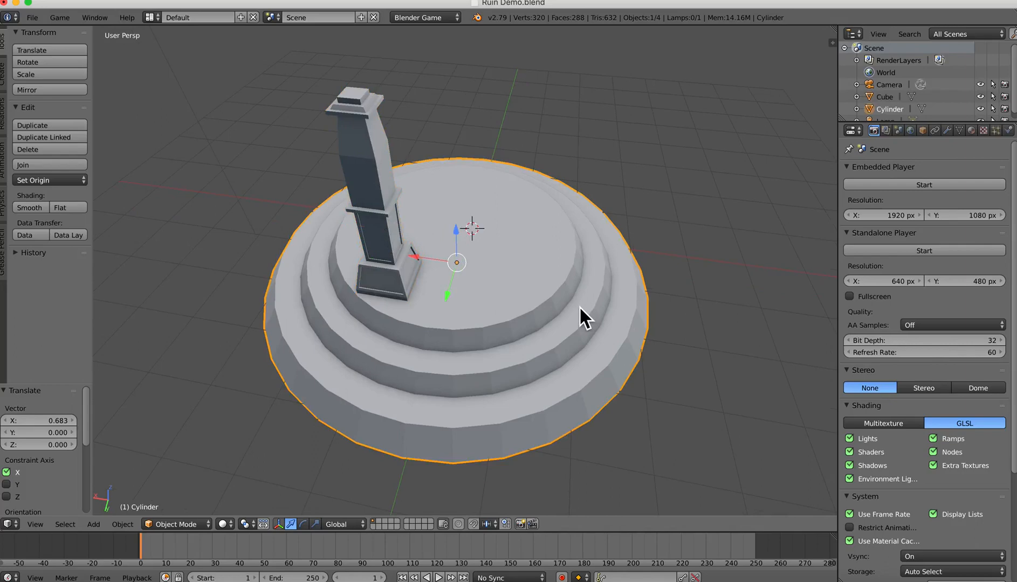
mouse_move(579, 307)
middle_mouse_down()
mouse_move(589, 306)
mouse_move(563, 308)
middle_mouse_up()
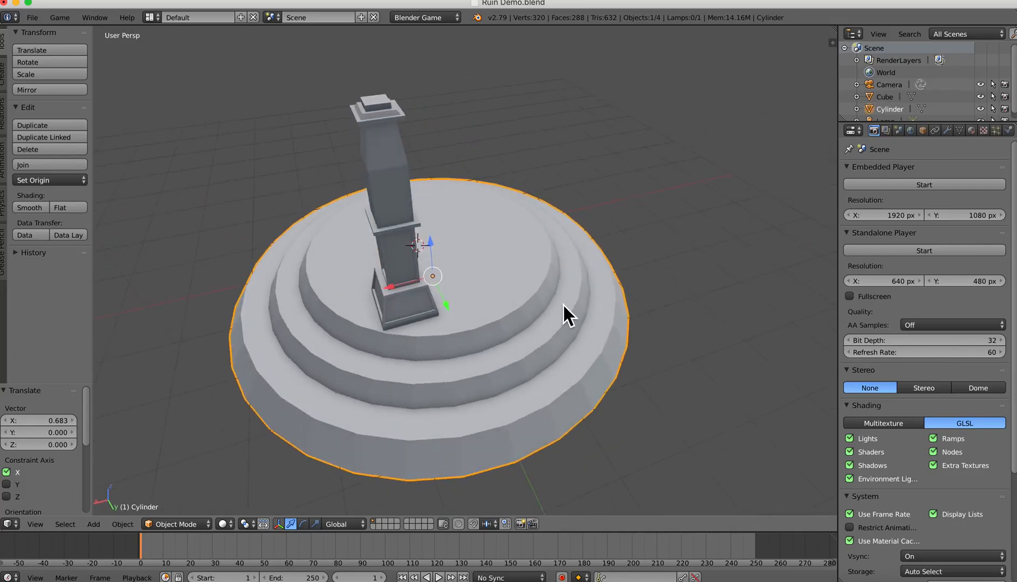
key("s")
key("x")
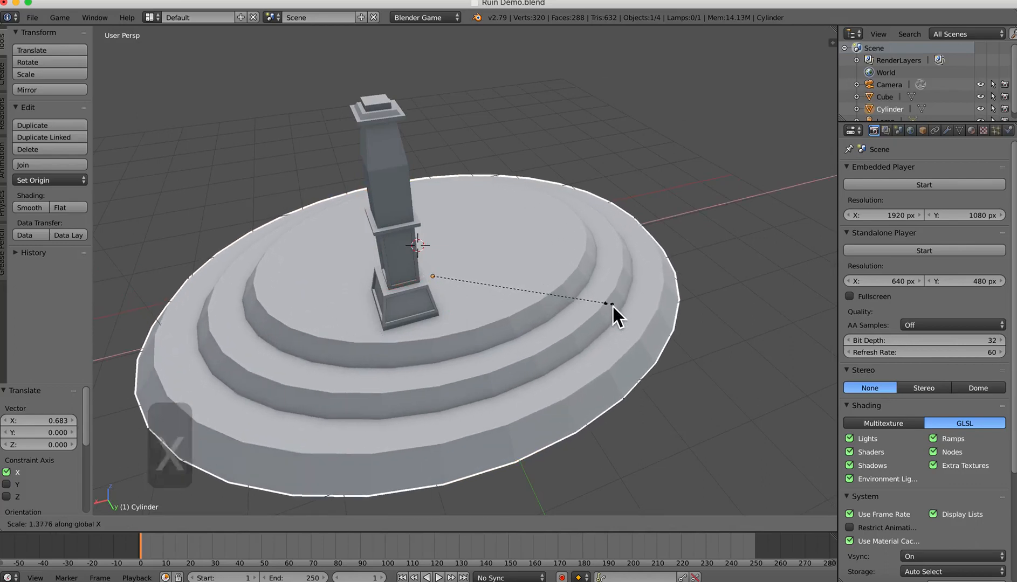
left_click(612, 307)
key("s")
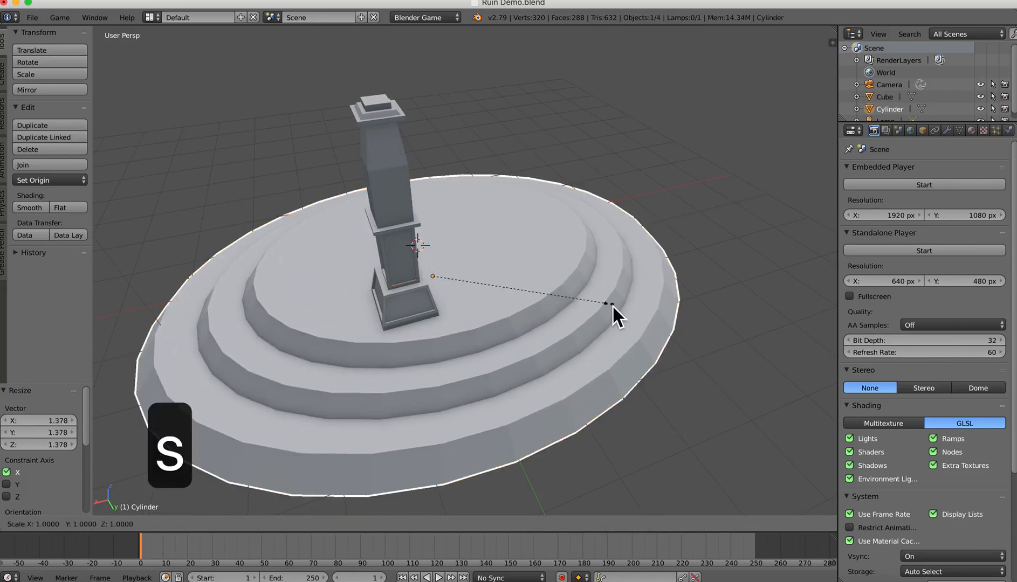
key("y")
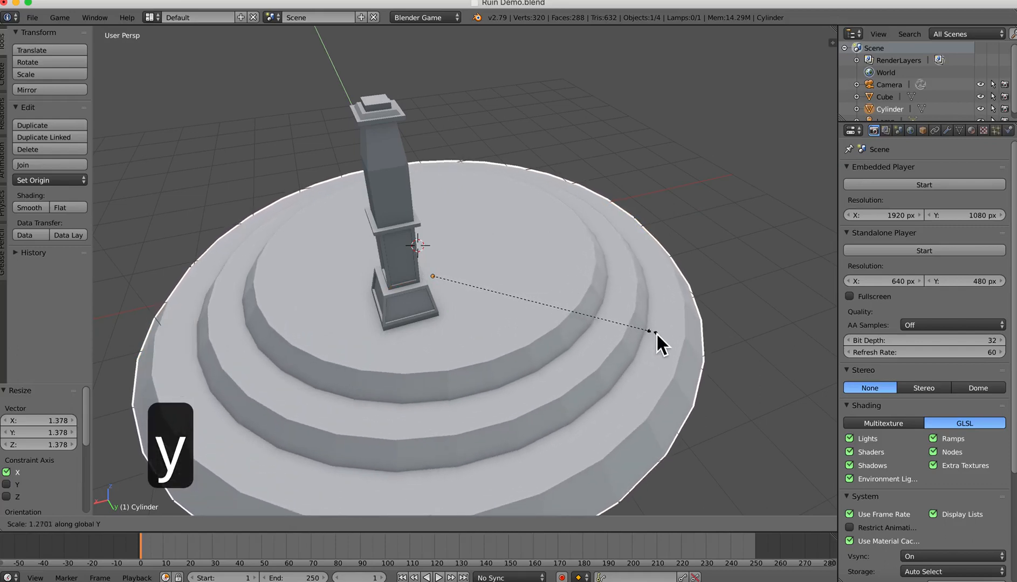
left_click(661, 334)
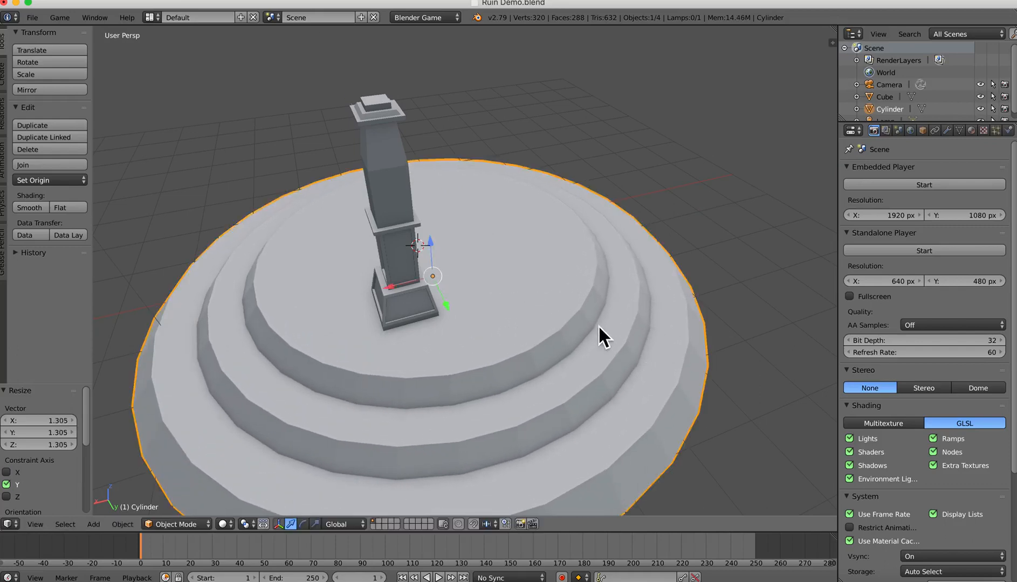
Step: Widen the stepped base by about 1.074 in X and Y, excluding Z from the scaling
middle_click_drag(514, 321, 535, 266)
scroll(529, 319, "down", 2)
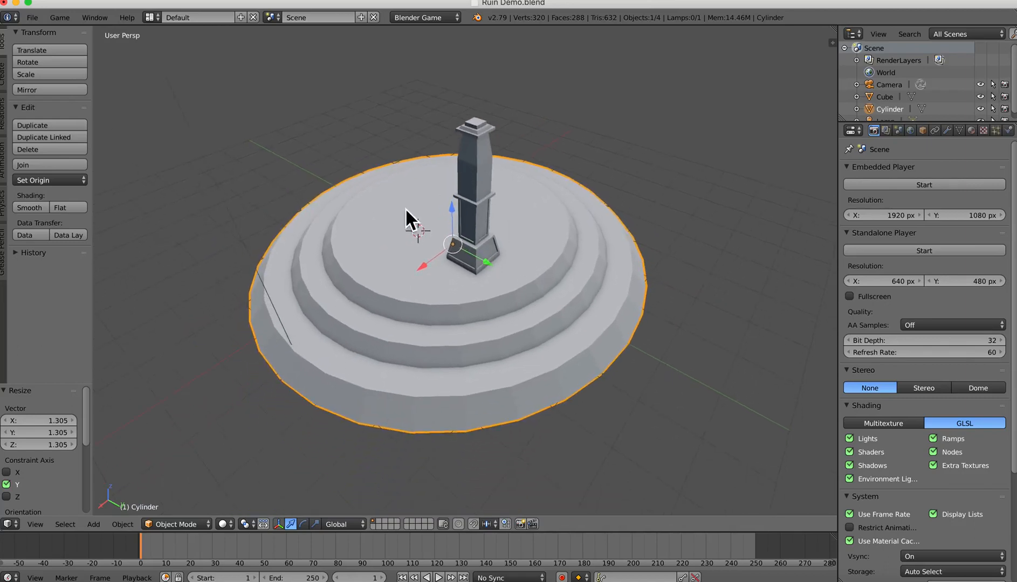
mouse_move(495, 293)
middle_mouse_down()
mouse_move(536, 293)
mouse_move(474, 293)
mouse_move(528, 292)
mouse_move(504, 293)
middle_mouse_up()
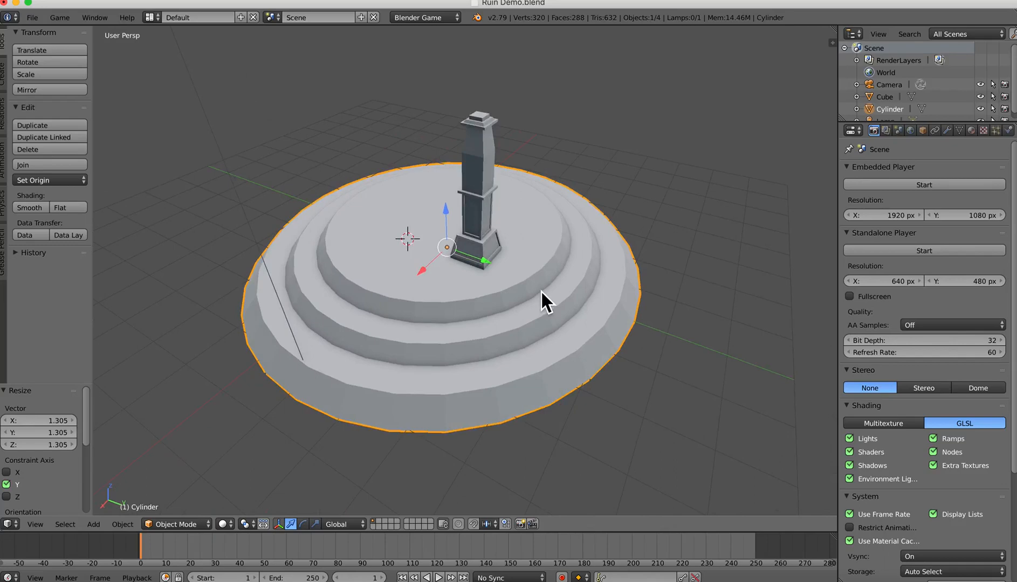
key("s")
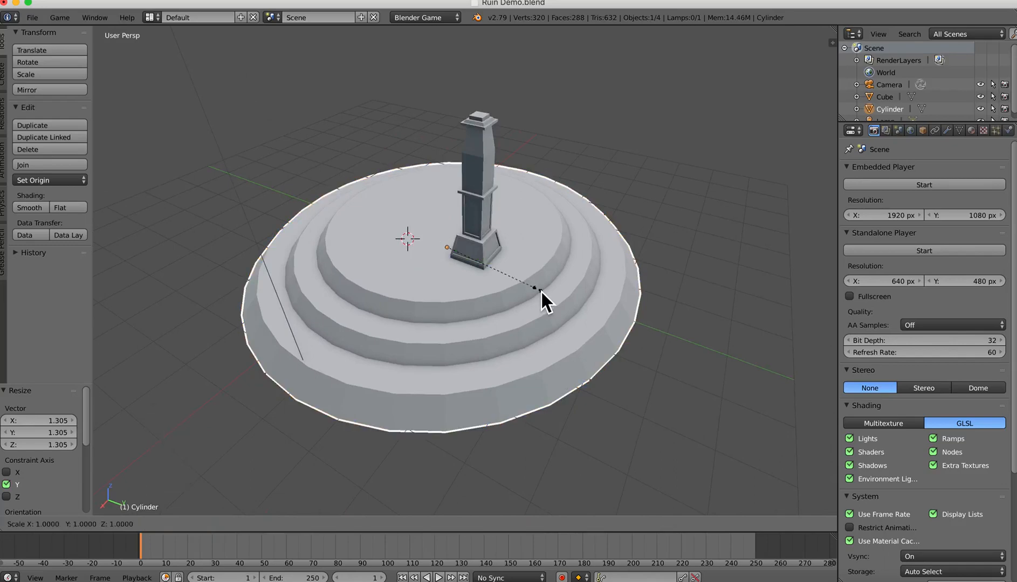
key("shift+z")
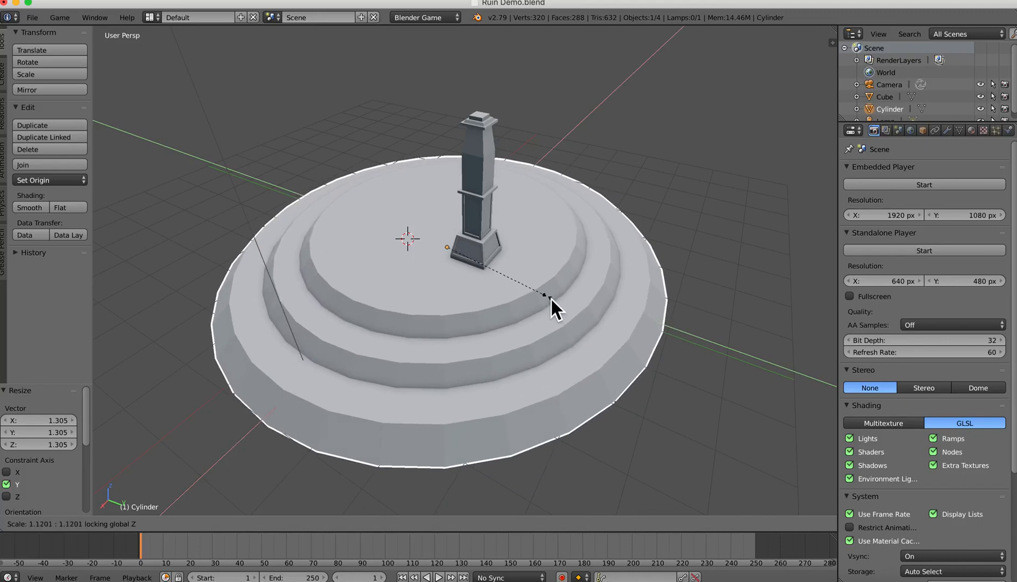
left_click(545, 297)
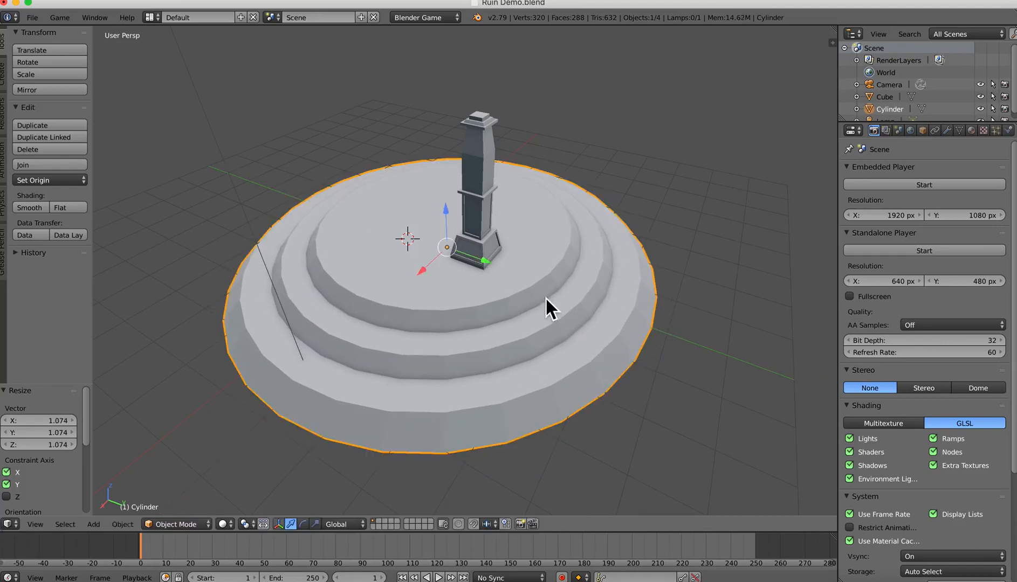
Step: Move the pillar about -0.133 along Y, about 0.421 along X and another -0.172 along Y on the top step
right_click(483, 250)
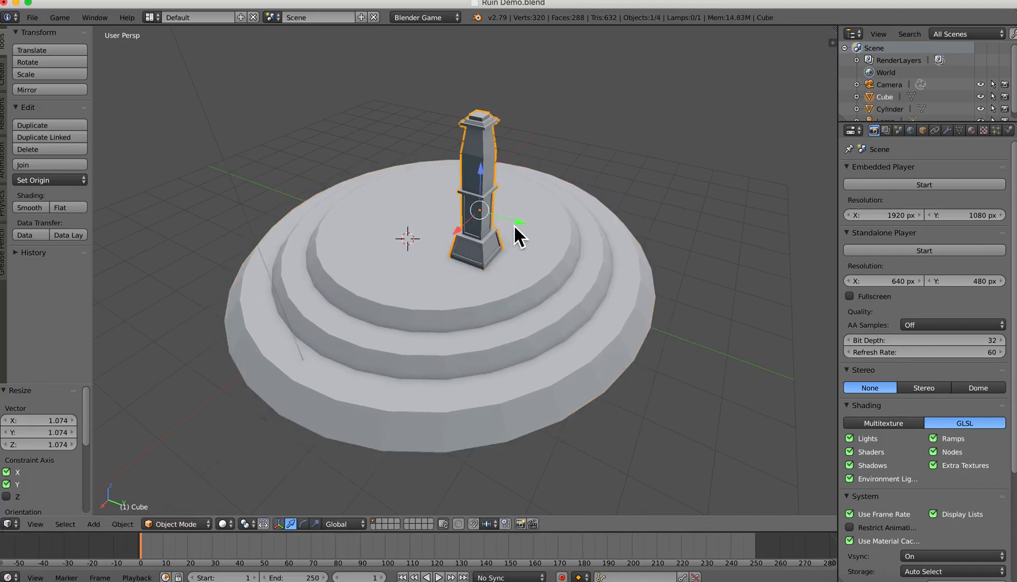
left_click_drag(513, 224, 548, 236)
middle_click_drag(529, 283, 482, 298)
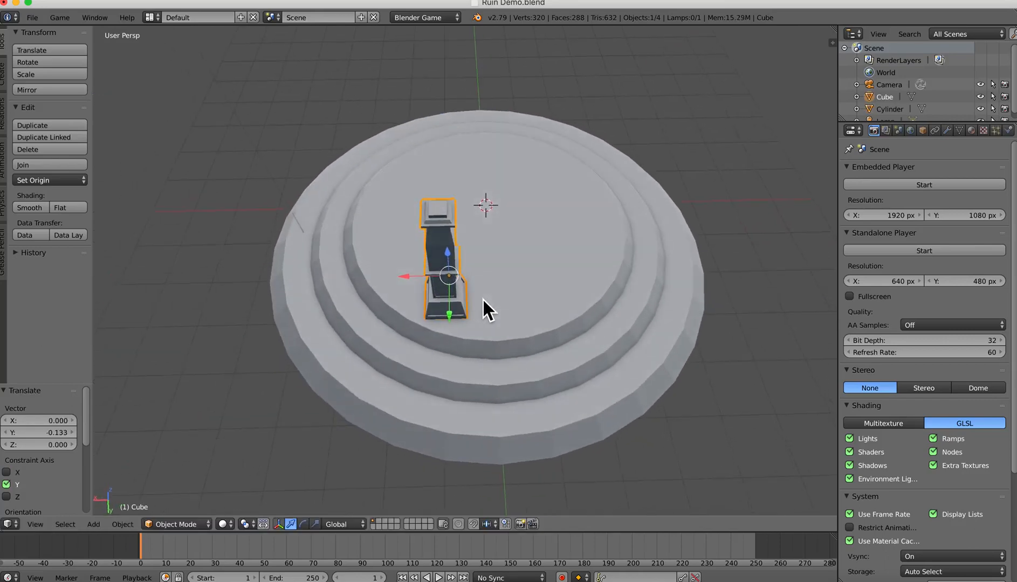
left_click_drag(413, 276, 393, 273)
left_click_drag(436, 309, 372, 268)
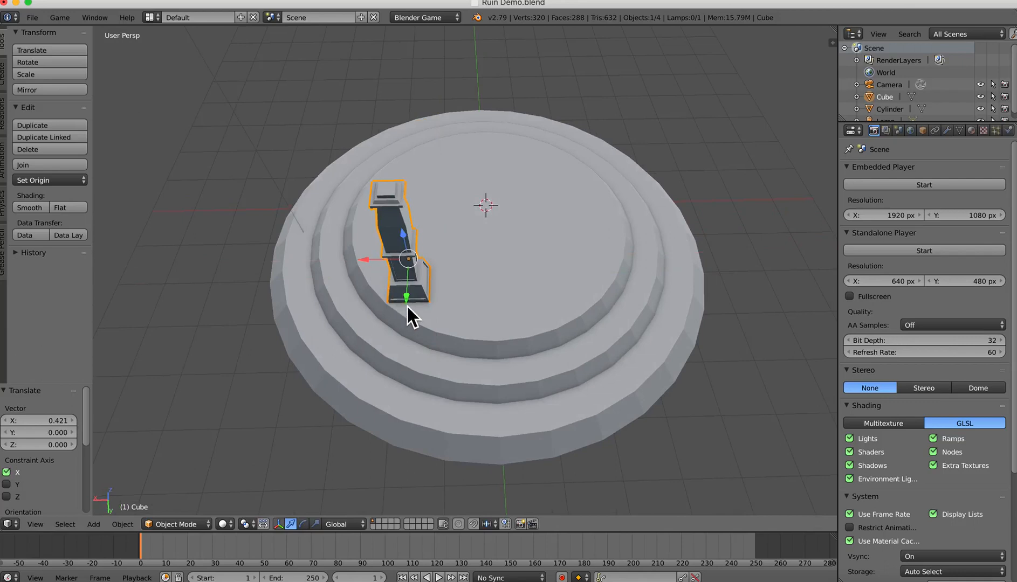
left_click_drag(406, 304, 409, 292)
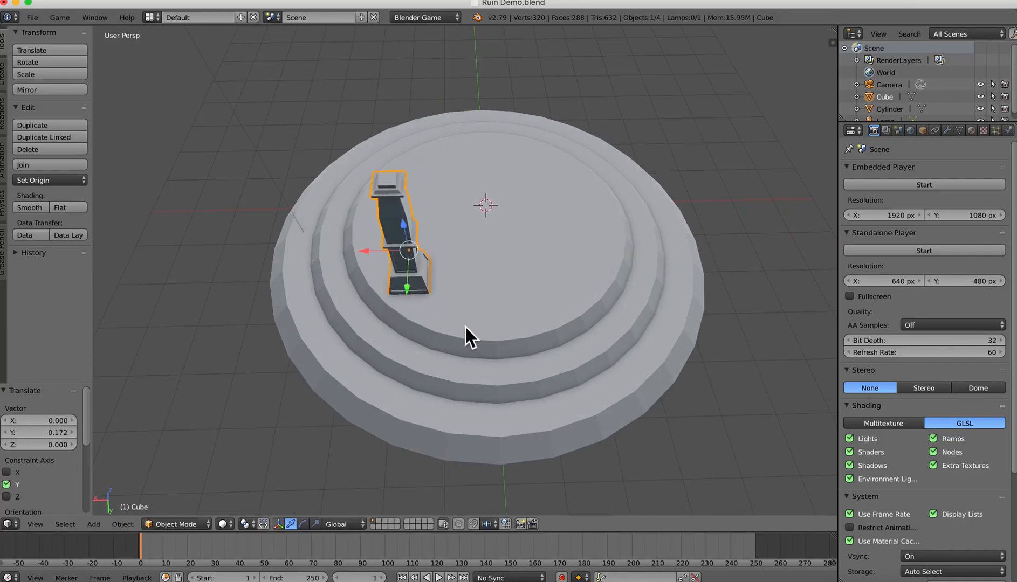
Step: Switch to the top orthographic view and move the pillar about 0.065 in X and -0.052 in Y
middle_click_drag(465, 325, 508, 295)
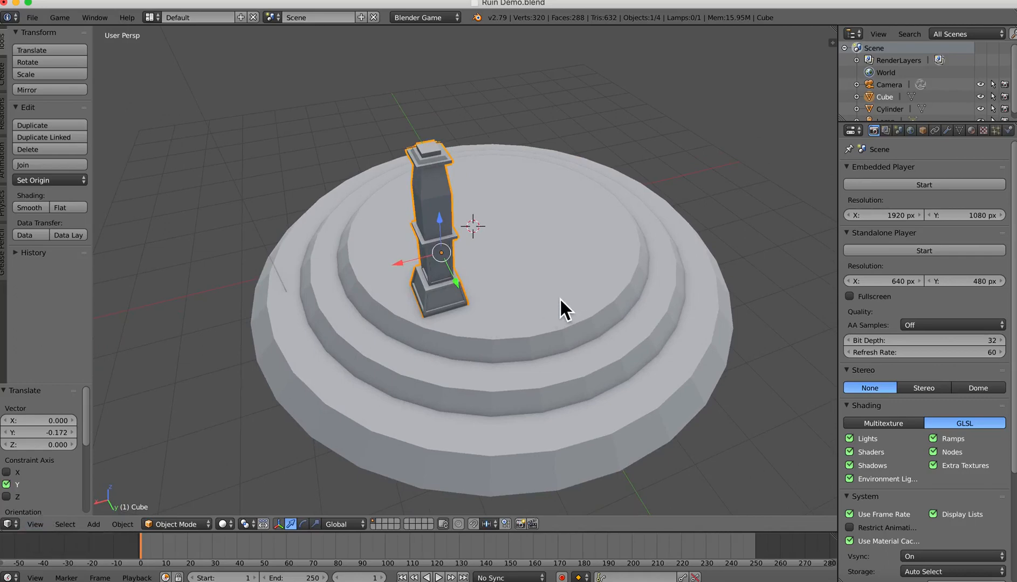
mouse_move(559, 298)
middle_mouse_down()
mouse_move(582, 300)
mouse_move(564, 298)
middle_mouse_up()
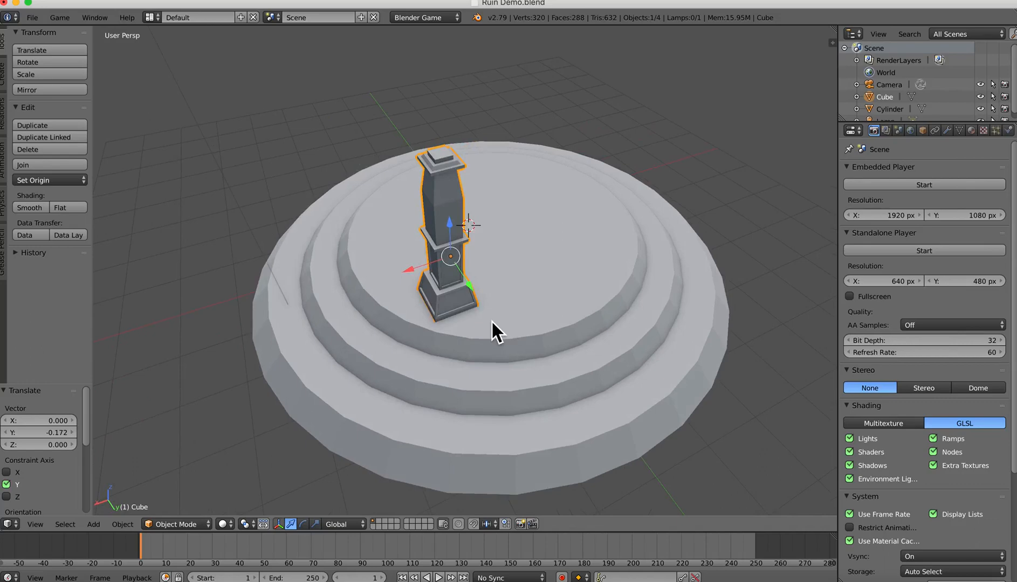
left_click(39, 527)
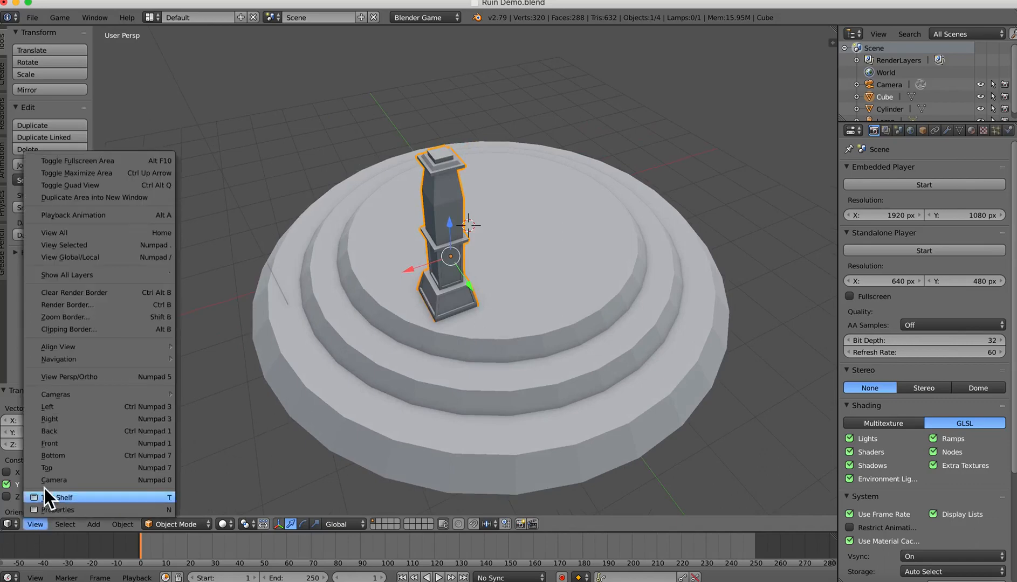
left_click(58, 470)
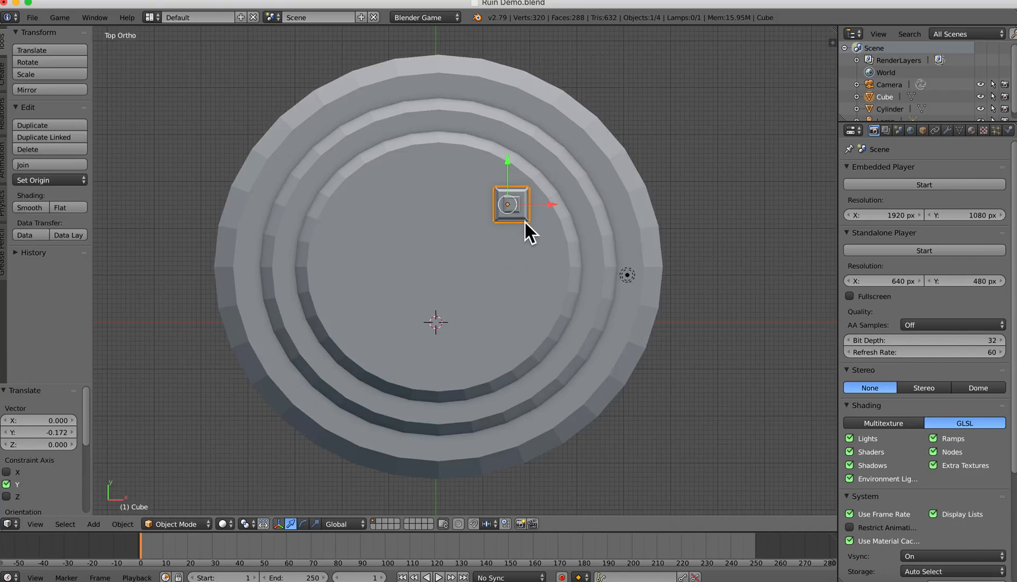
key("g")
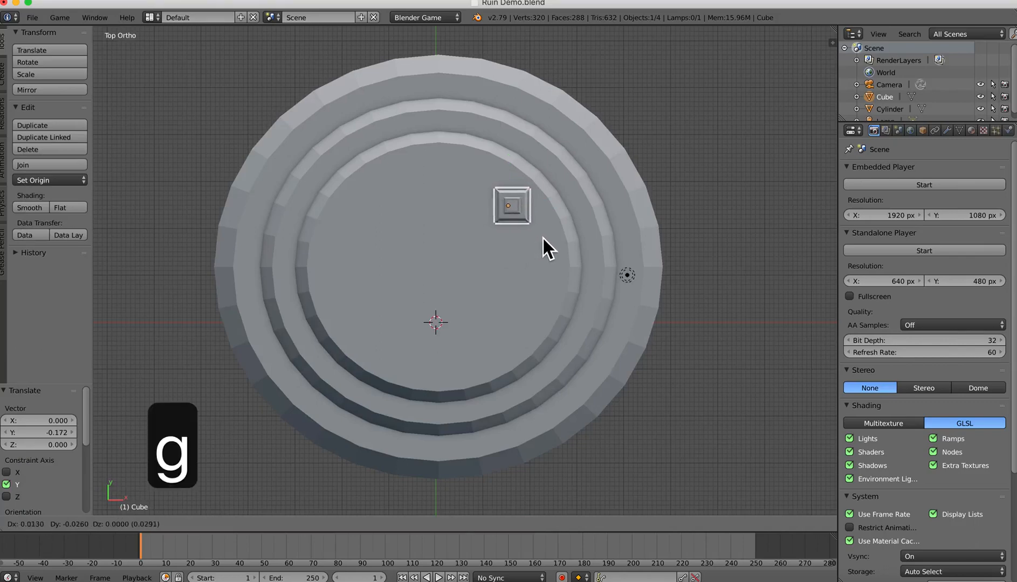
left_click(545, 240)
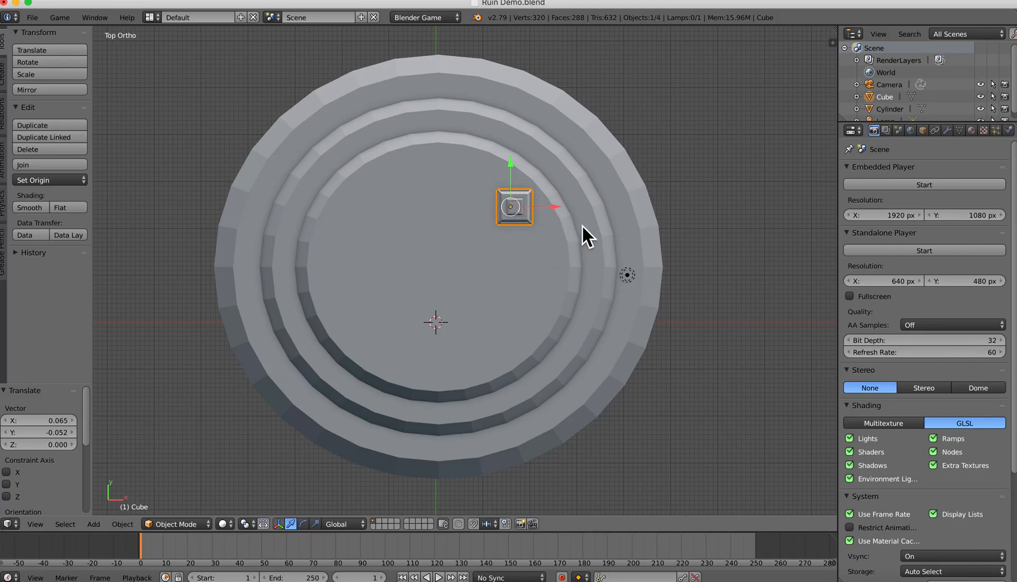
Step: Duplicate the pillar and place the copy about -3.252 along X, on the other side of the top step
key("shift+d")
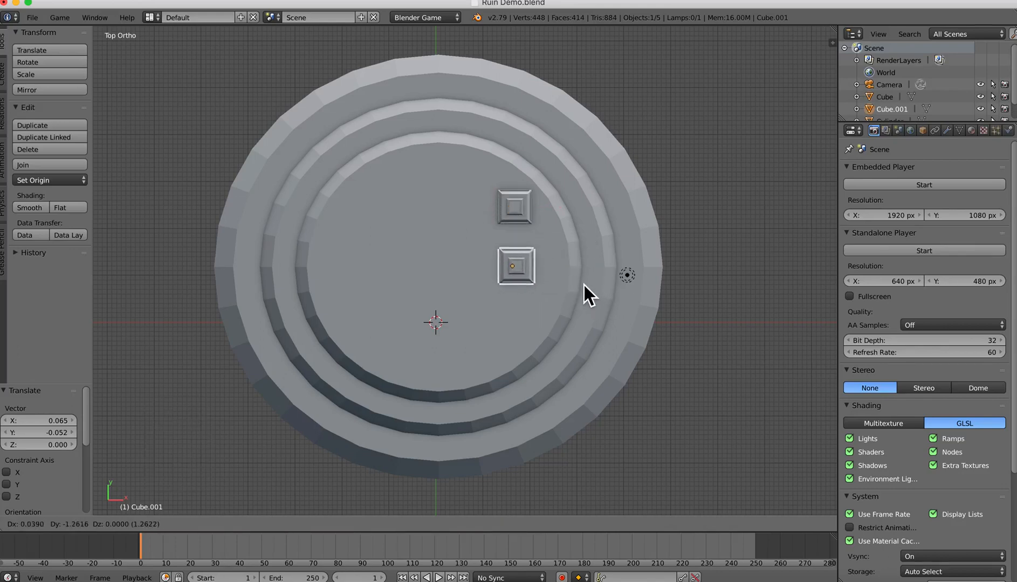
key("y")
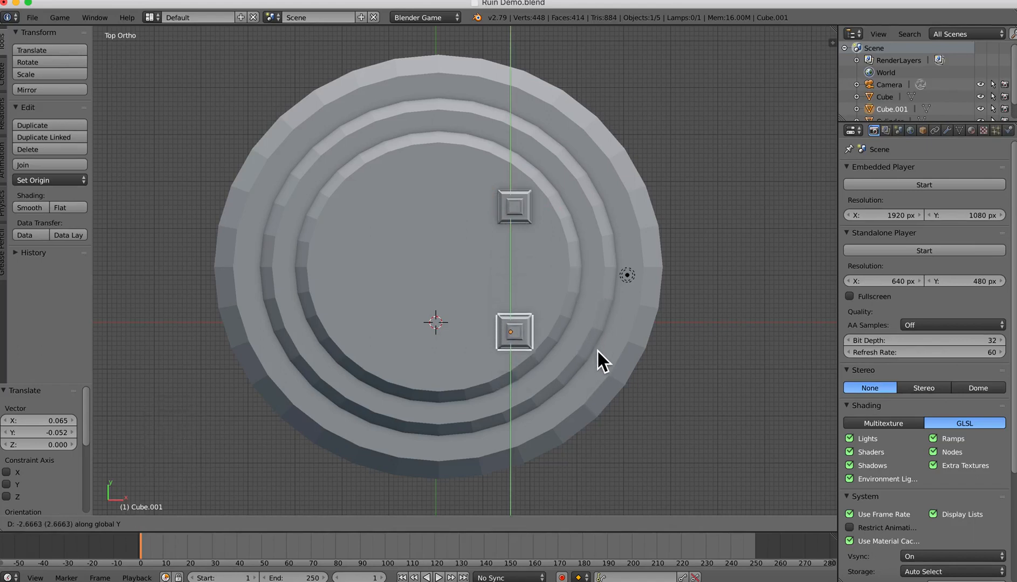
key("x")
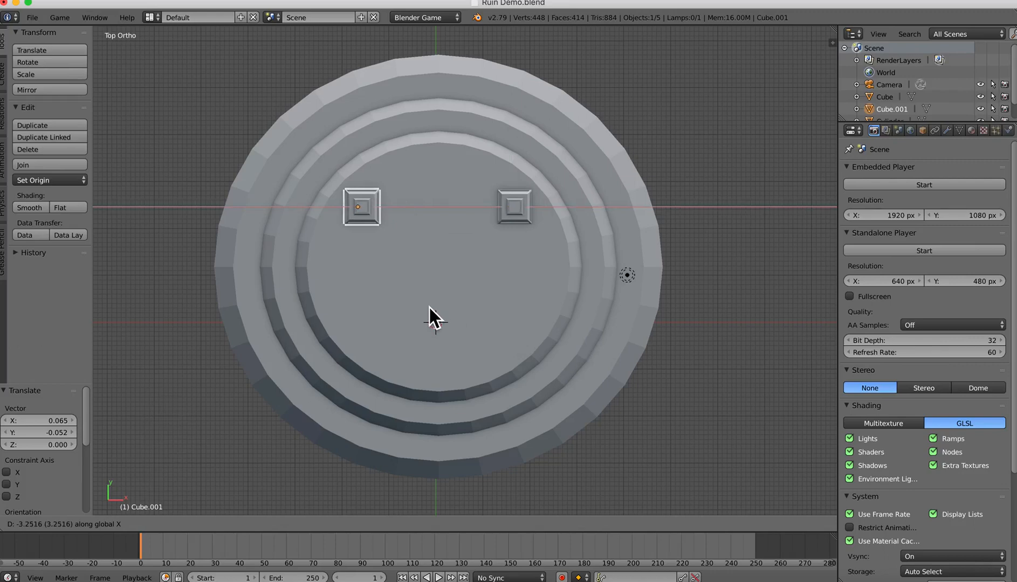
left_click(430, 308)
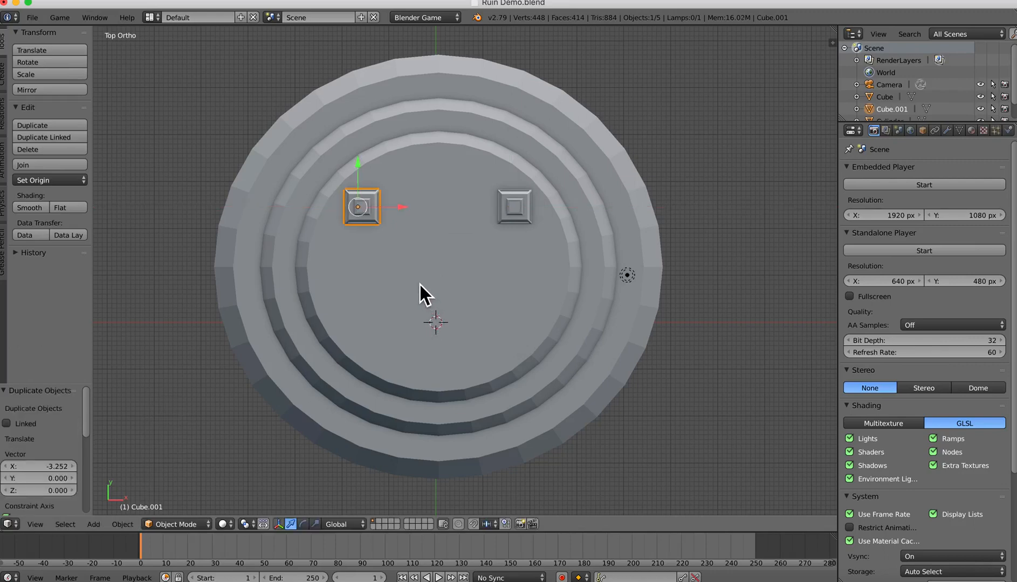
Step: Duplicate the two pillars together, place the copies about -2.653 along Y on the top step, and save the file
right_click(519, 212, "shift")
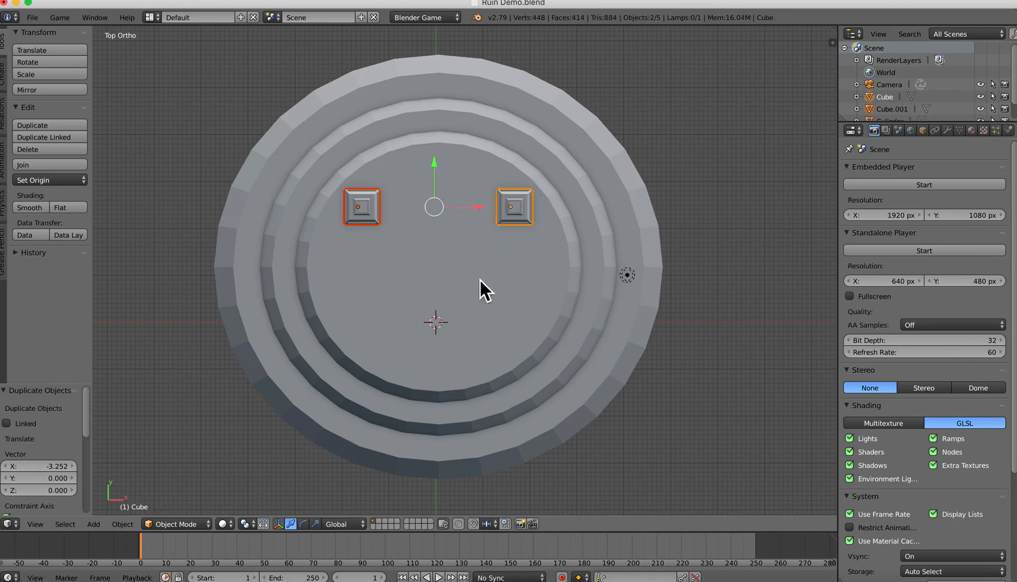
key("shift+d")
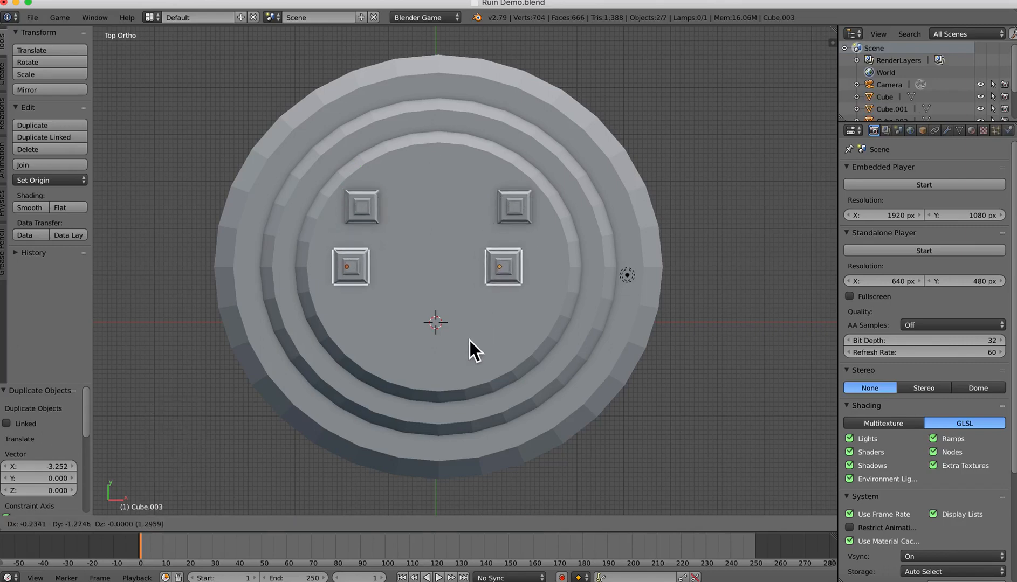
key("y")
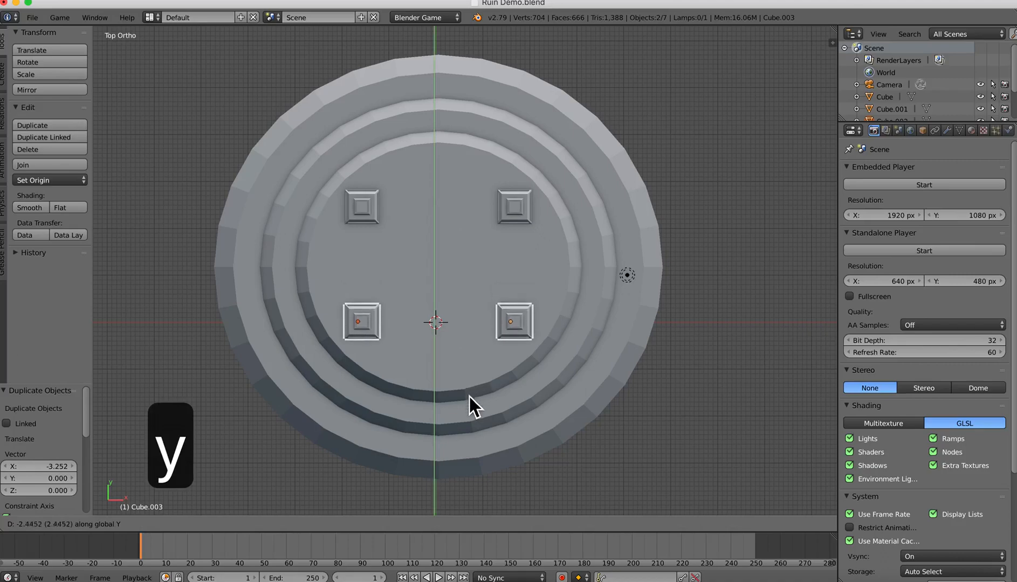
left_click(469, 405)
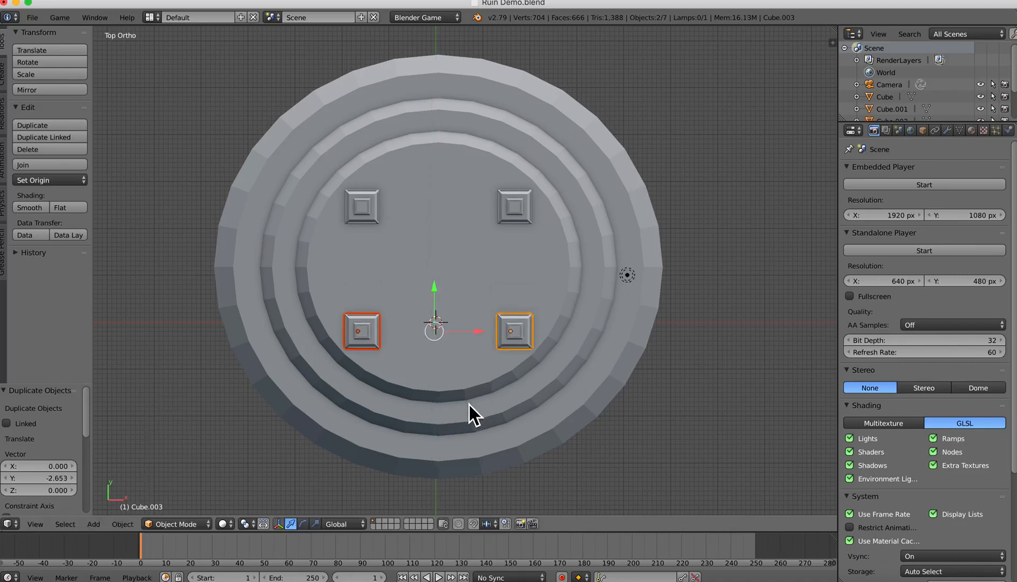
middle_click_drag(502, 342, 455, 299)
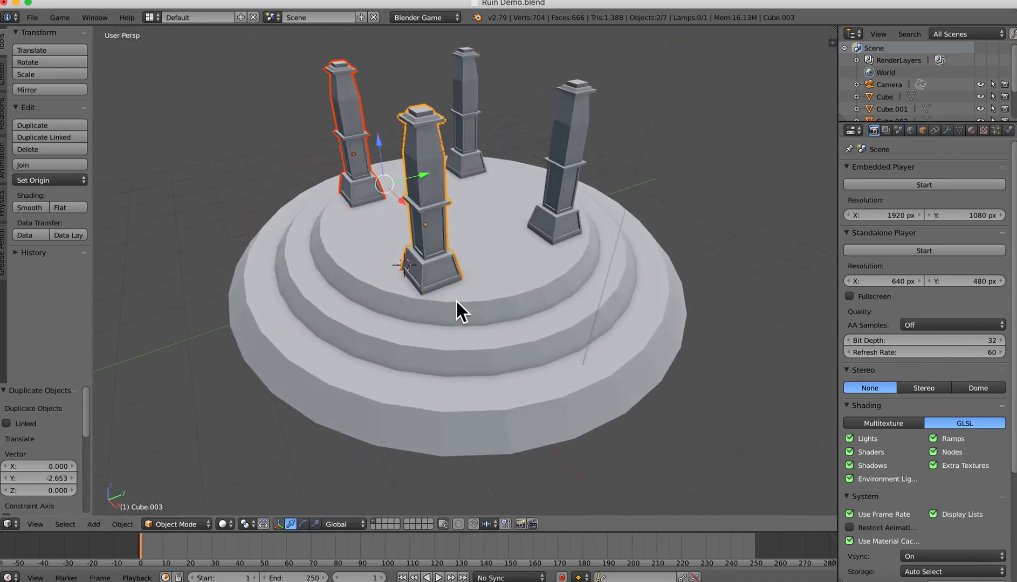
left_click(35, 17)
left_click(61, 116)
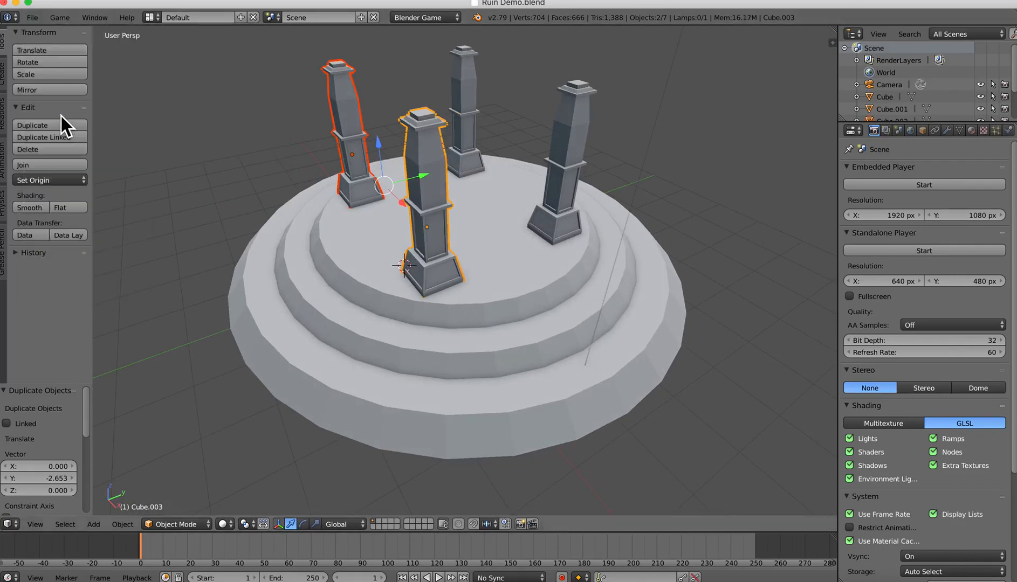
Step: Place the 3D cursor above the base between the pillars and add a cube mesh there
middle_click_drag(495, 239, 494, 288)
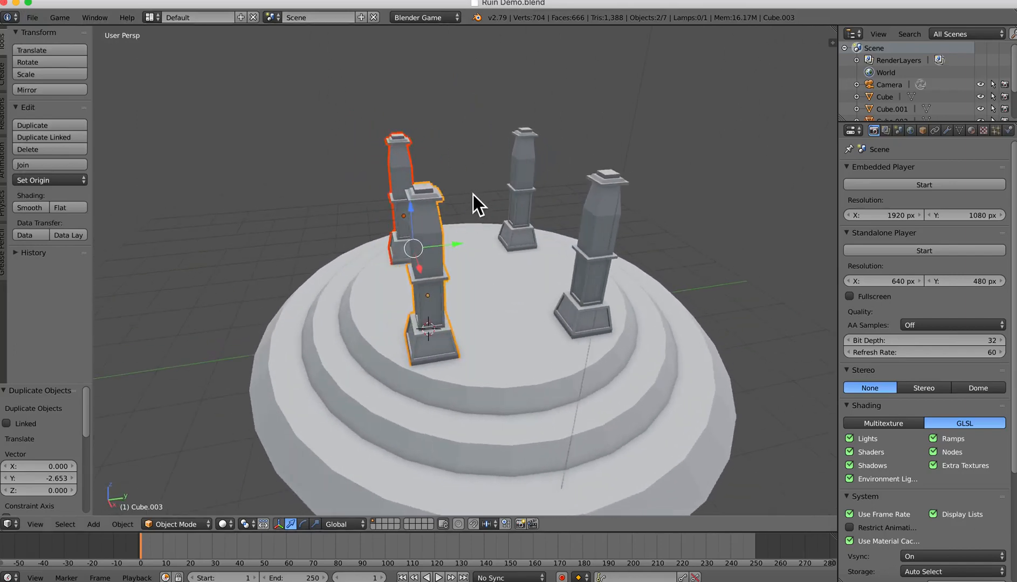
middle_click_drag(483, 209, 478, 189)
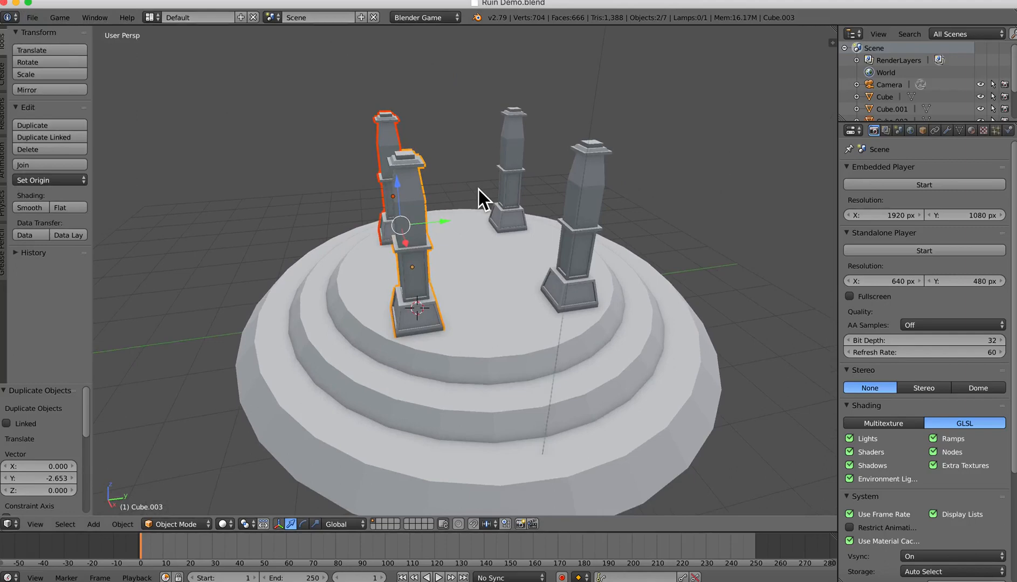
right_click(482, 319)
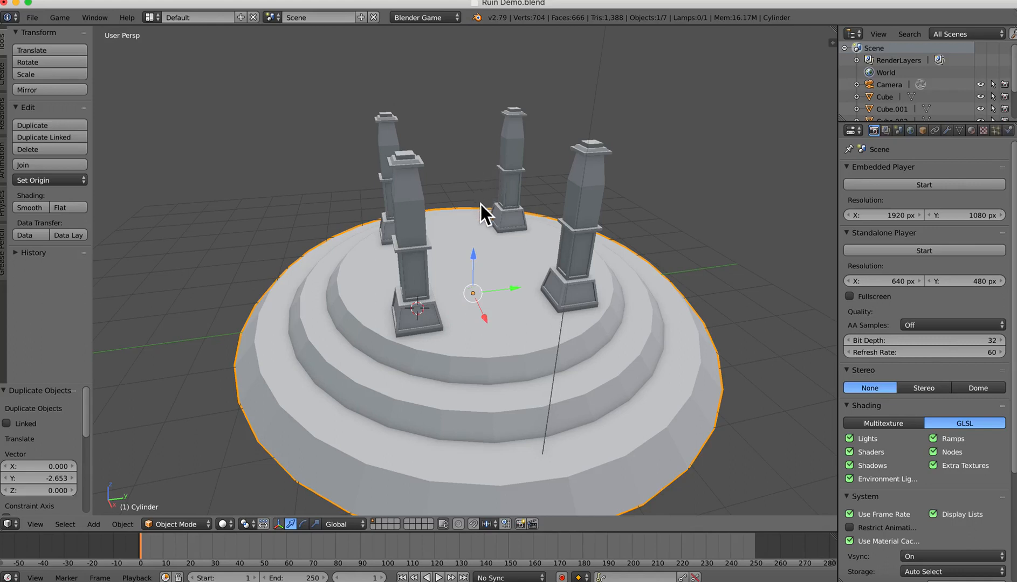
left_click(469, 166)
middle_click_drag(492, 180, 479, 198)
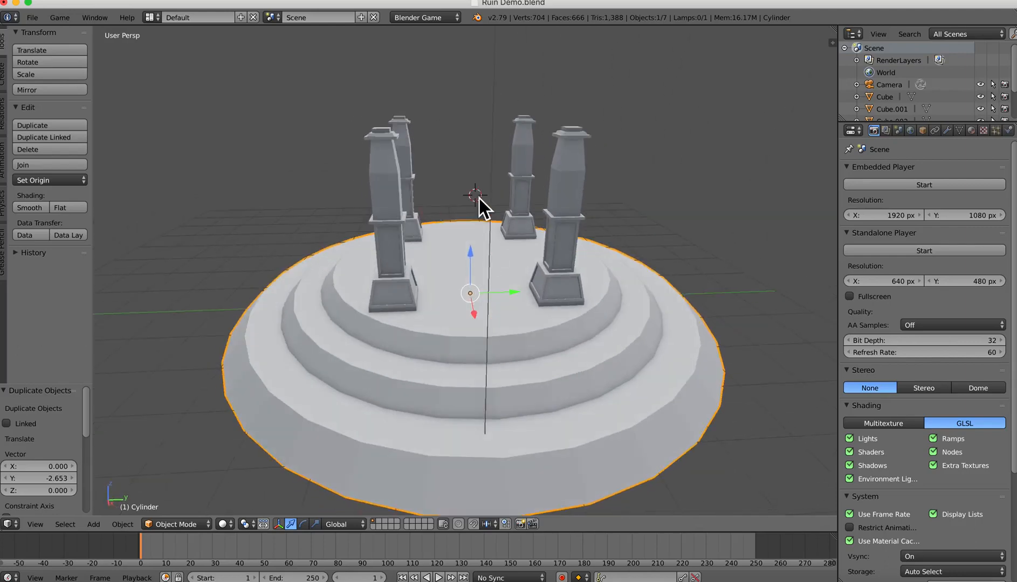
key("shift+a")
mouse_move(479, 198)
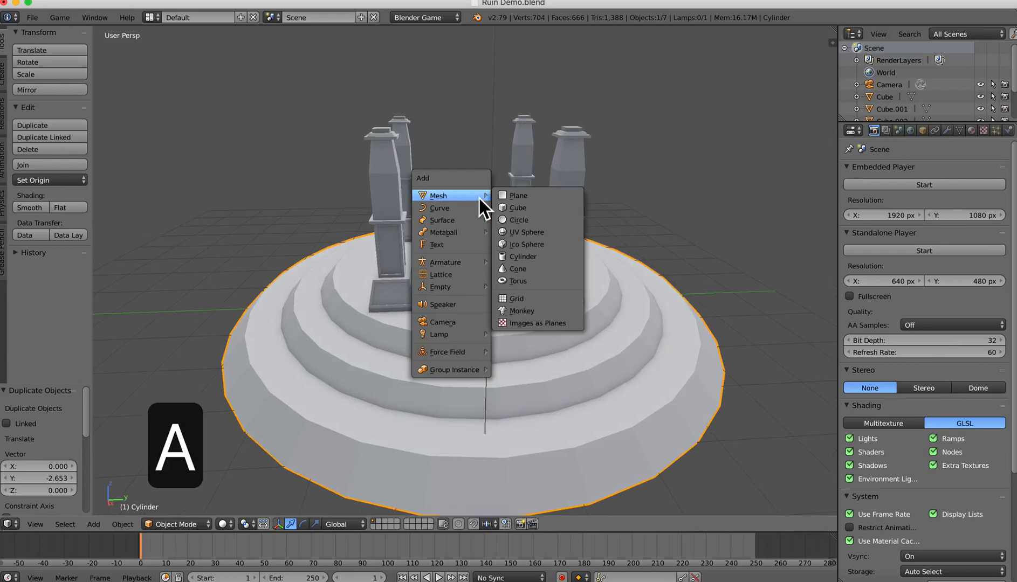
left_click(520, 211)
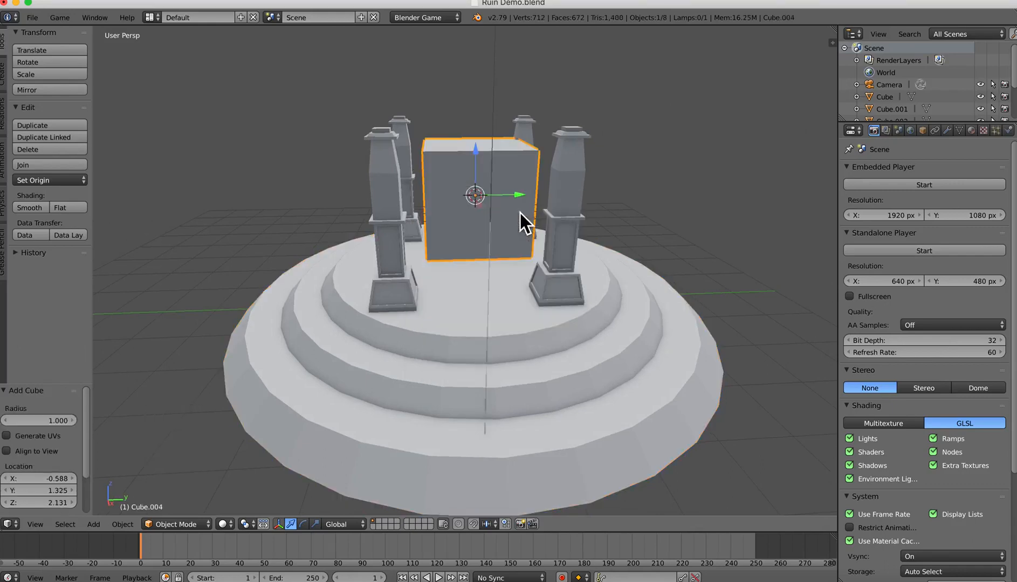
Step: In Edit Mode, flatten the cube to about 0.204 along Z and scale the slab uniformly by about 1.887
middle_click_drag(452, 234, 496, 250)
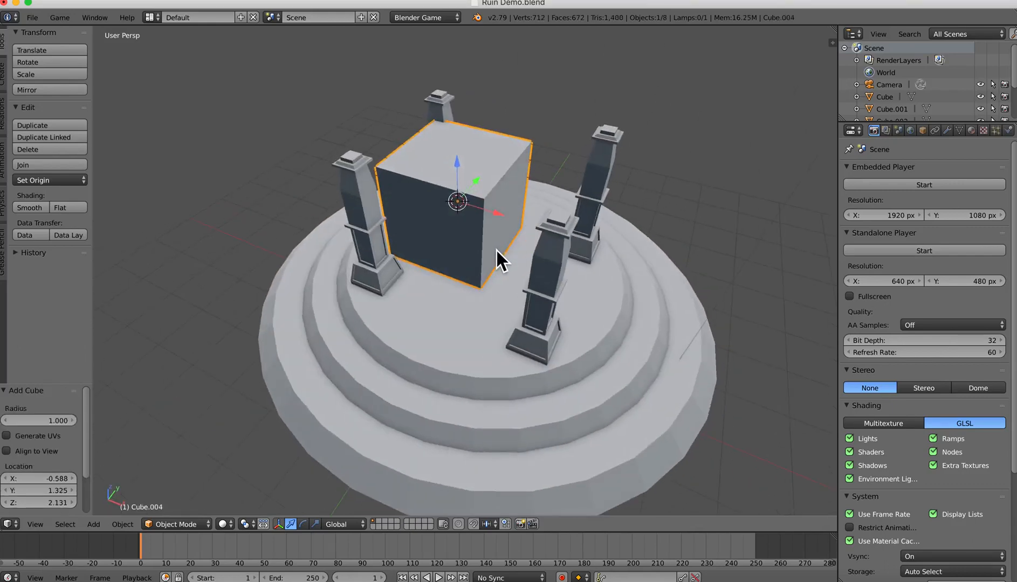
key("Tab")
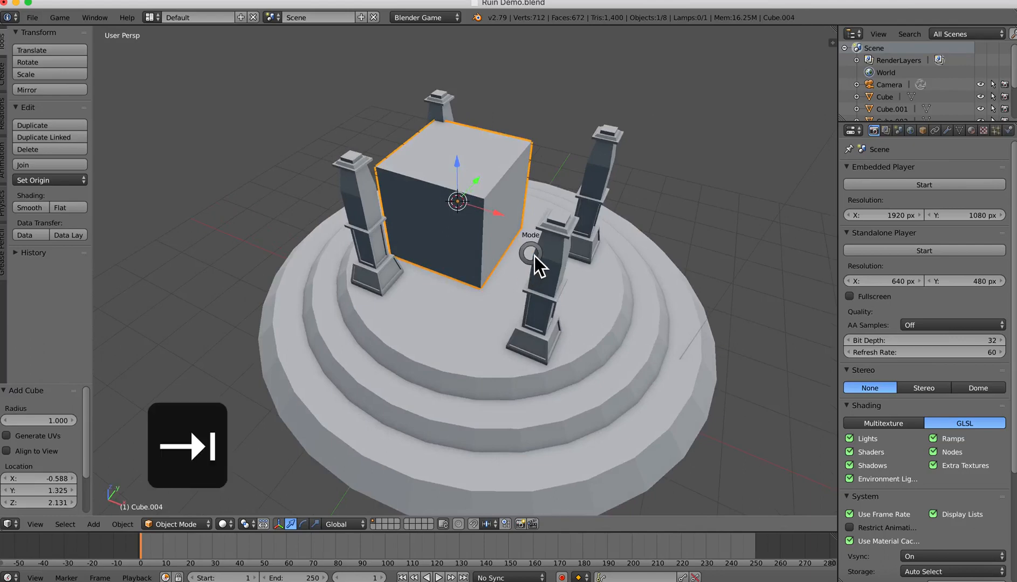
left_click(619, 265)
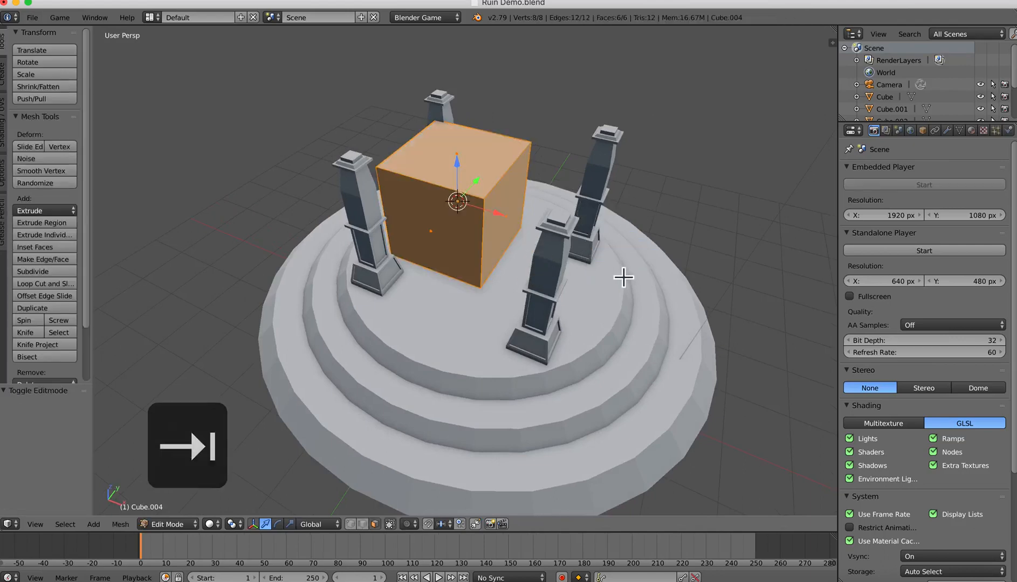
key("s")
key("z")
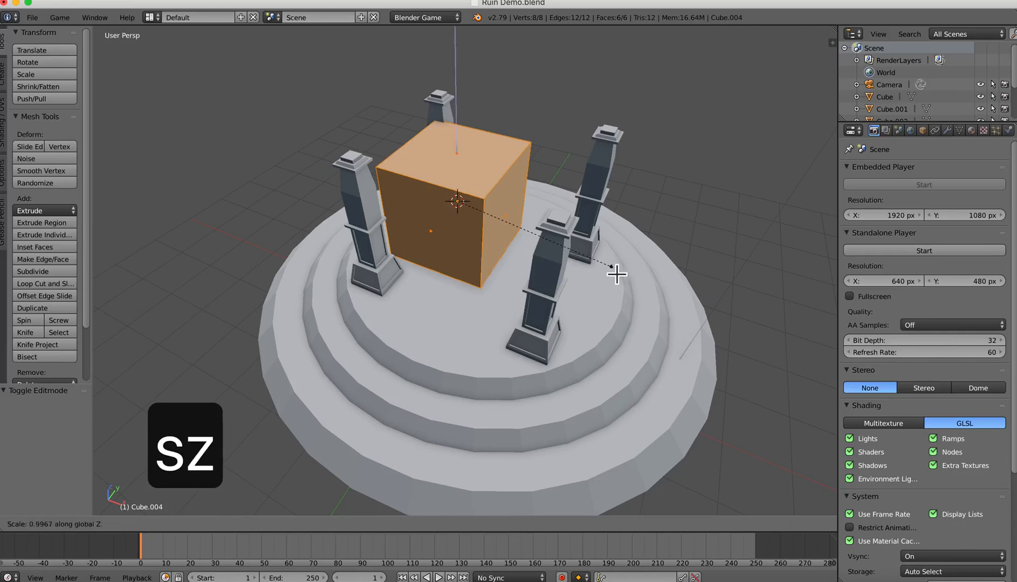
left_click(495, 228)
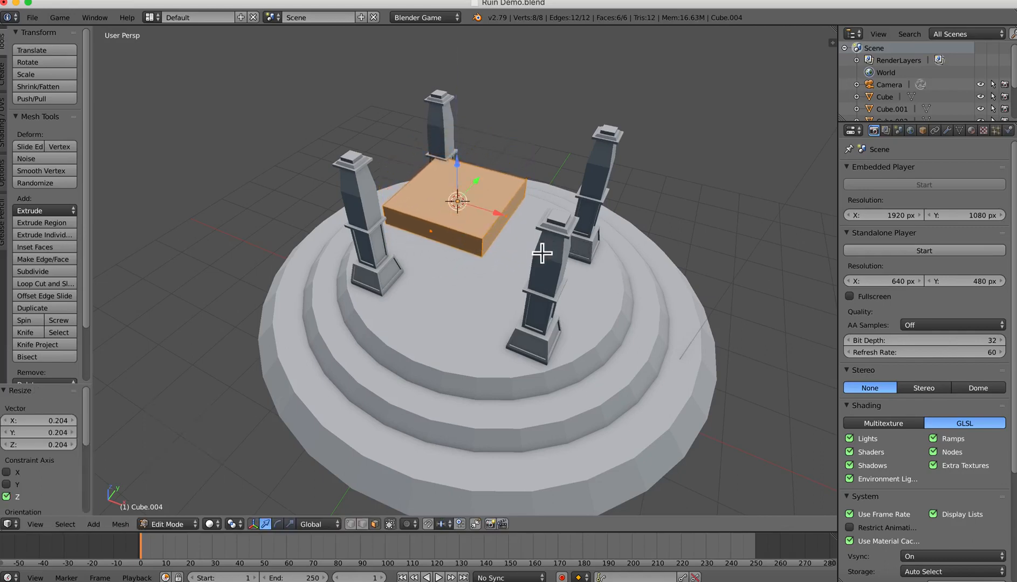
key("s")
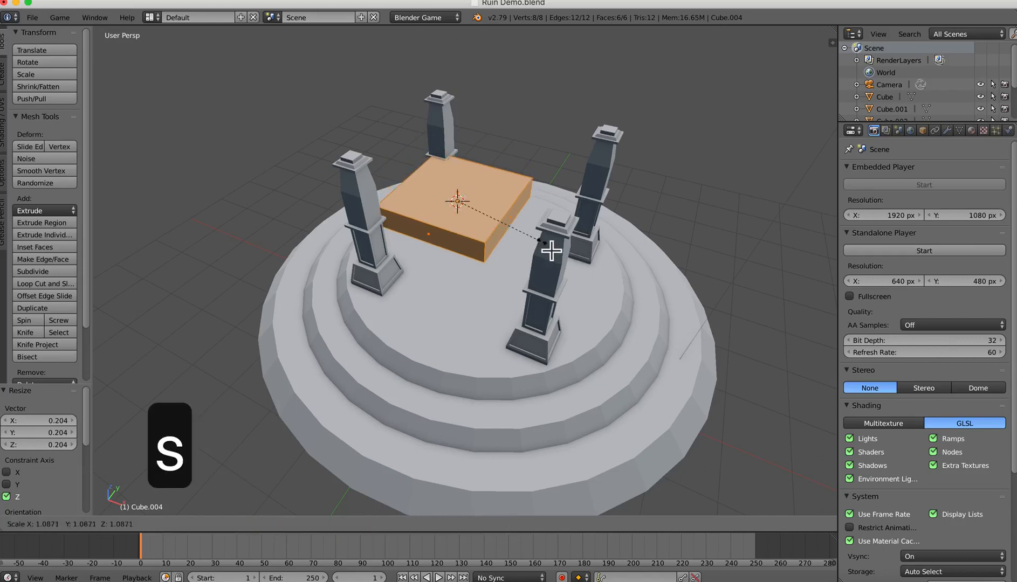
left_click(606, 270)
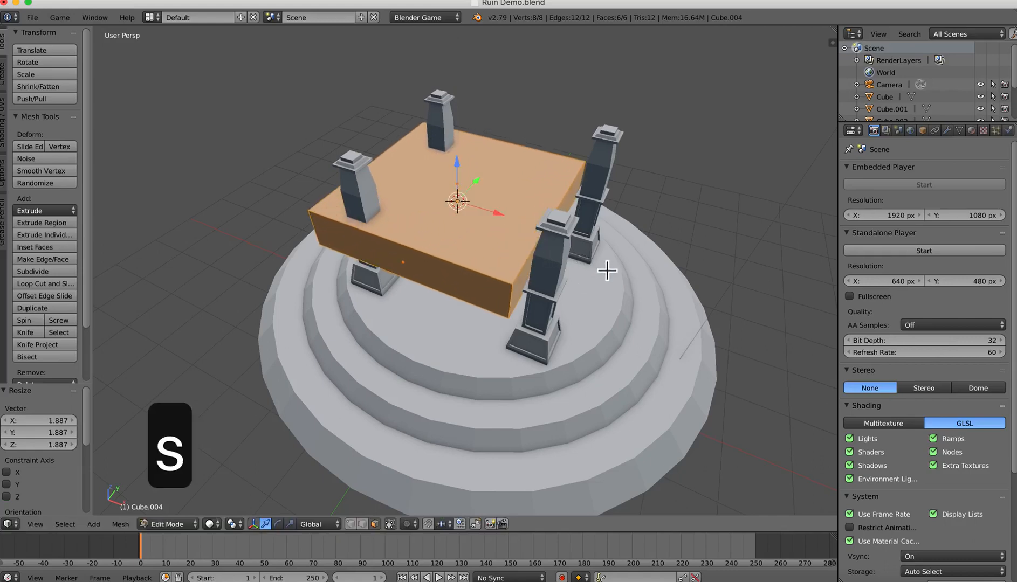
Step: In top view, move the slab about 0.637 in X and -0.065 in Y, scale it about 1.217, and shift it about -0.247 in Y
left_click(44, 526)
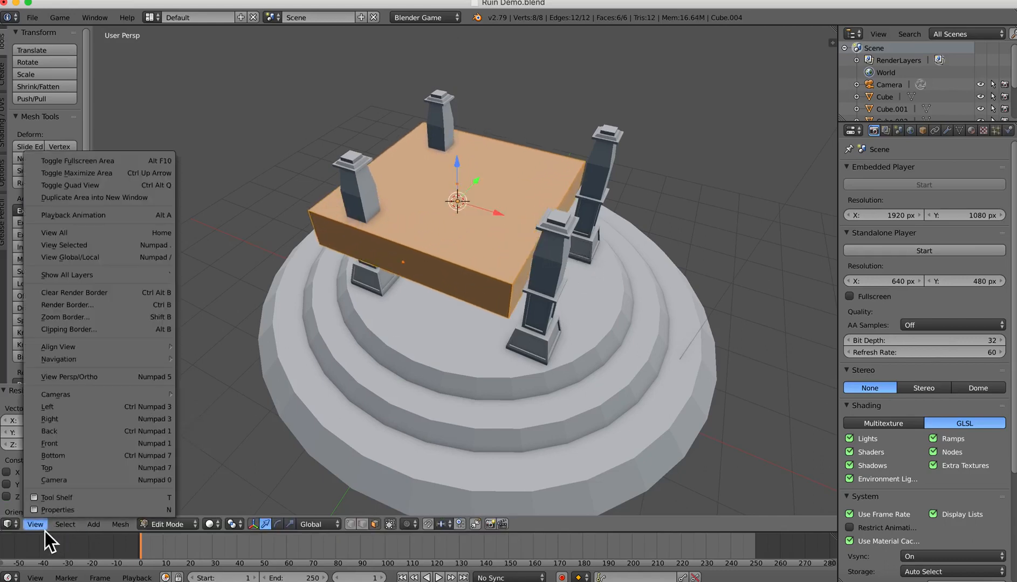
left_click(55, 468)
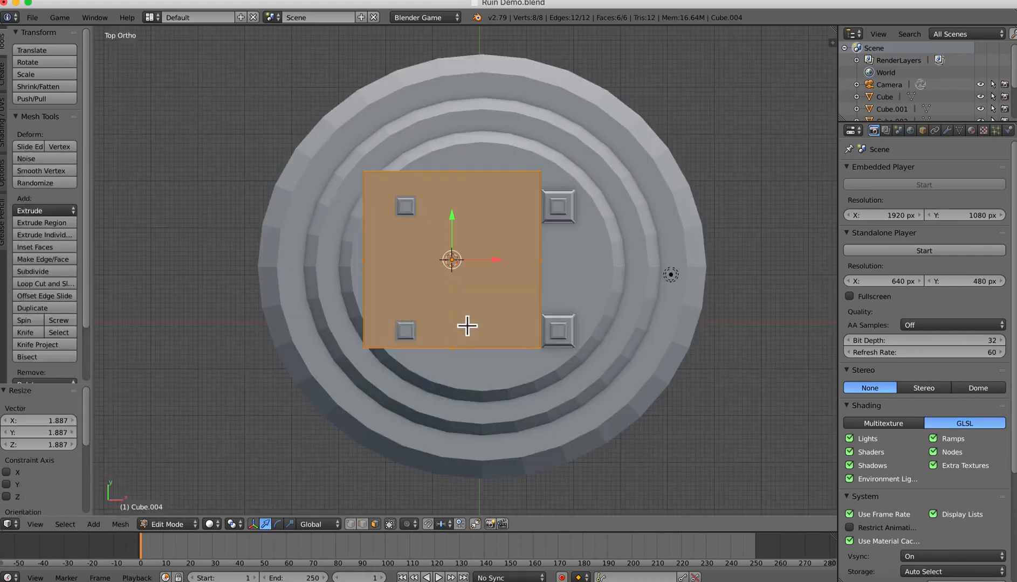
key("g")
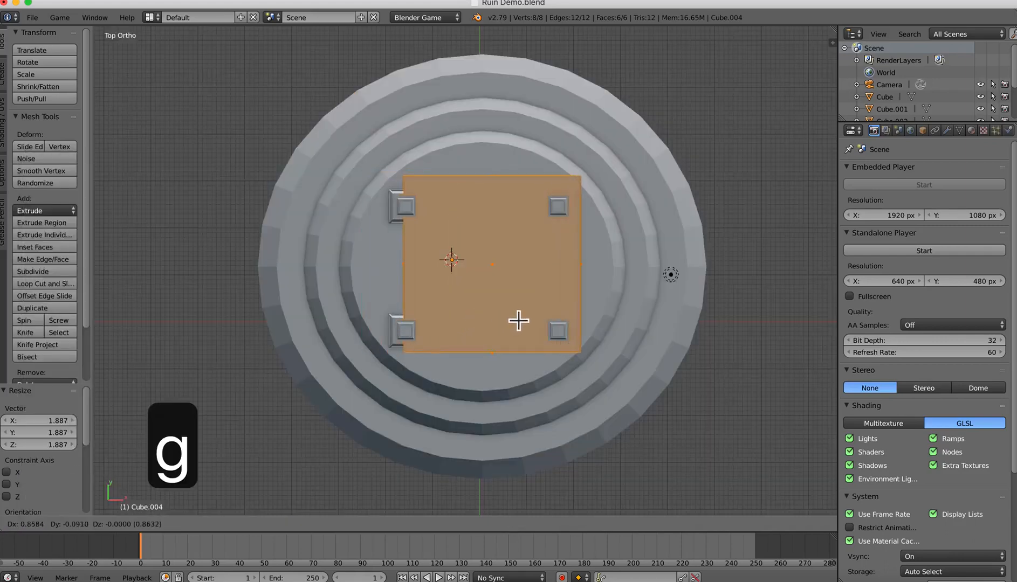
left_click(513, 325)
key("s")
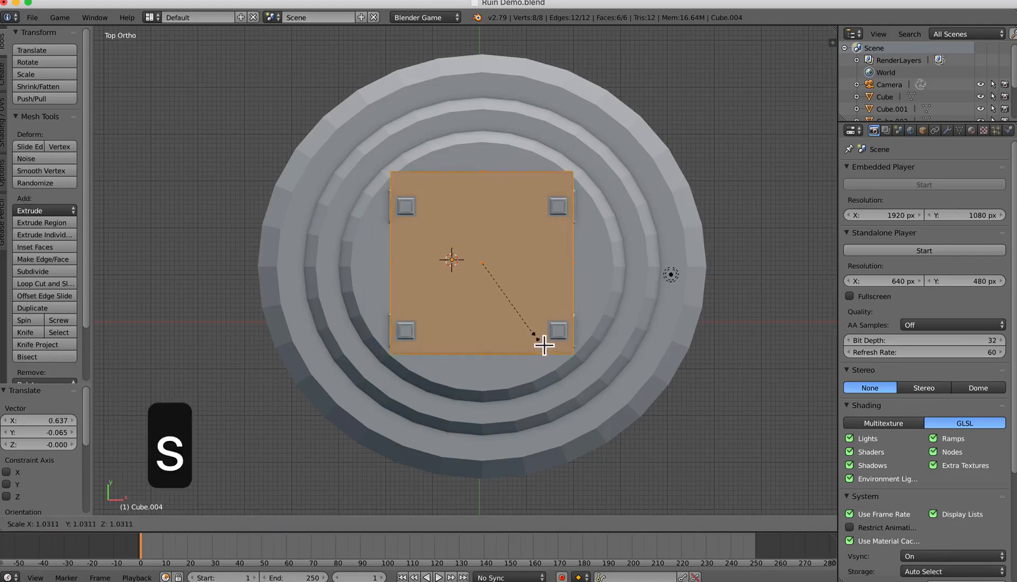
left_click(562, 346)
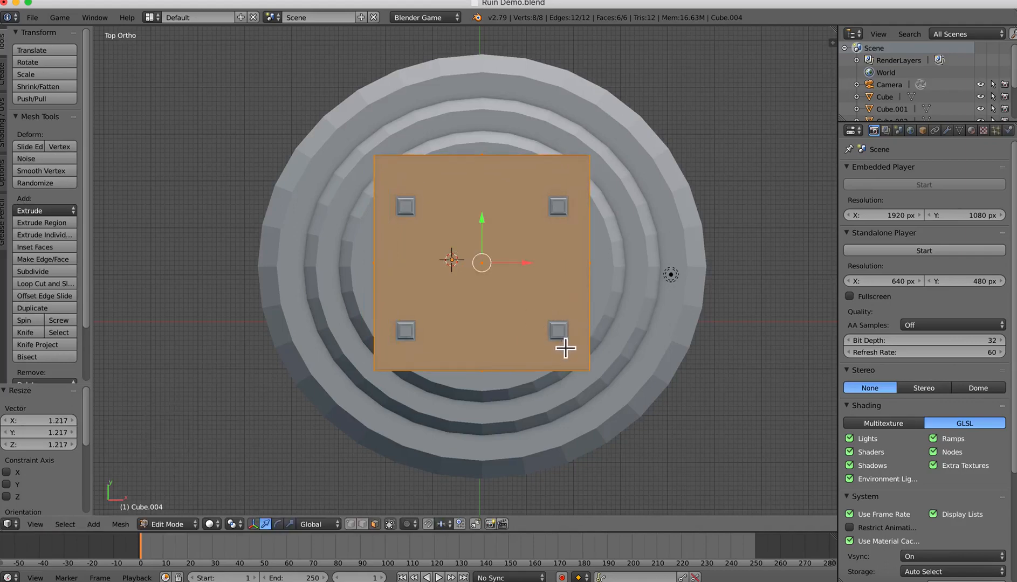
key("g")
left_click(520, 304)
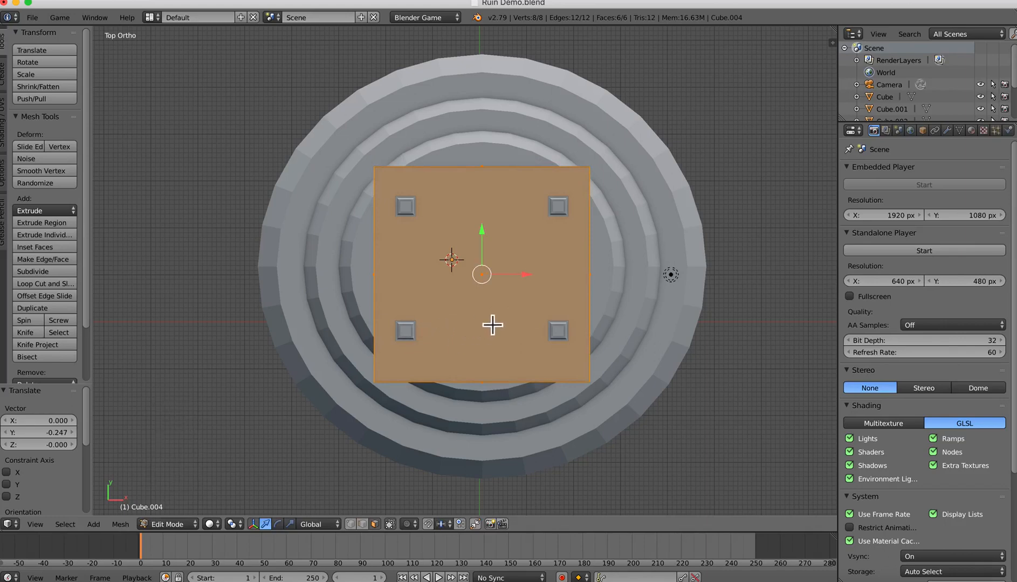
Step: Switch to wireframe shading and scale the slab uniformly by about 1.172 so it extends further past the four pillars
key("z")
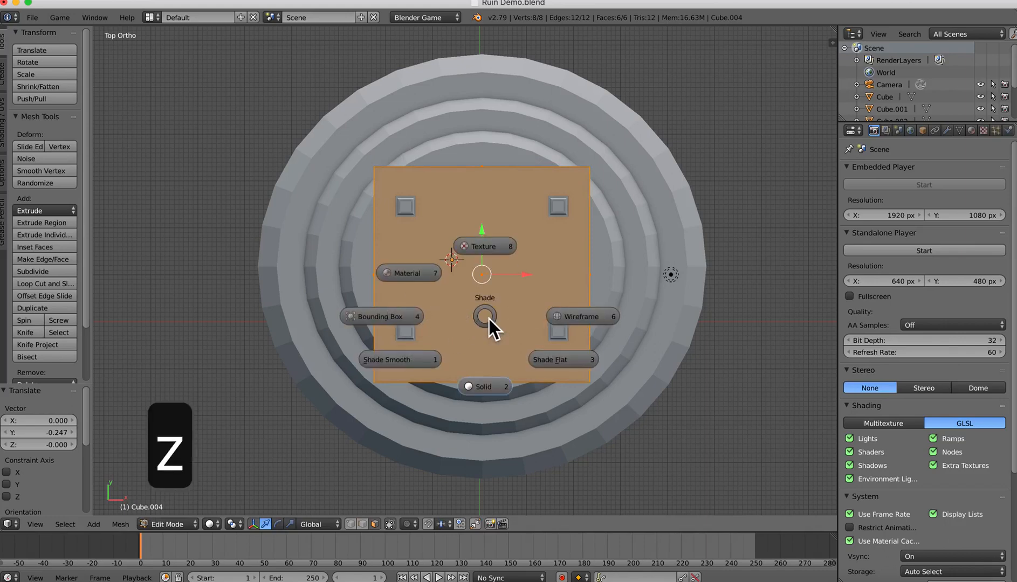
left_click(577, 322)
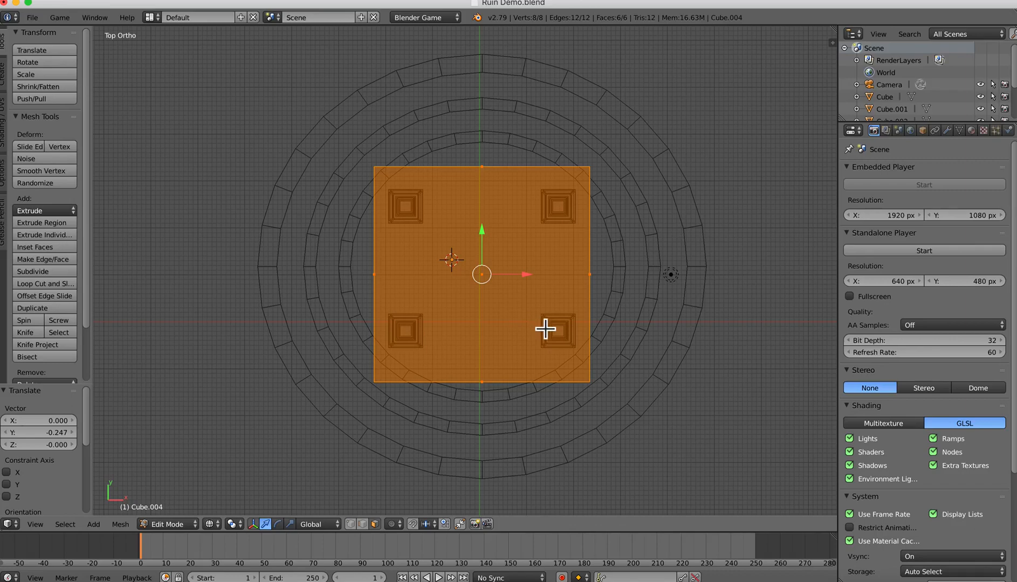
key("s")
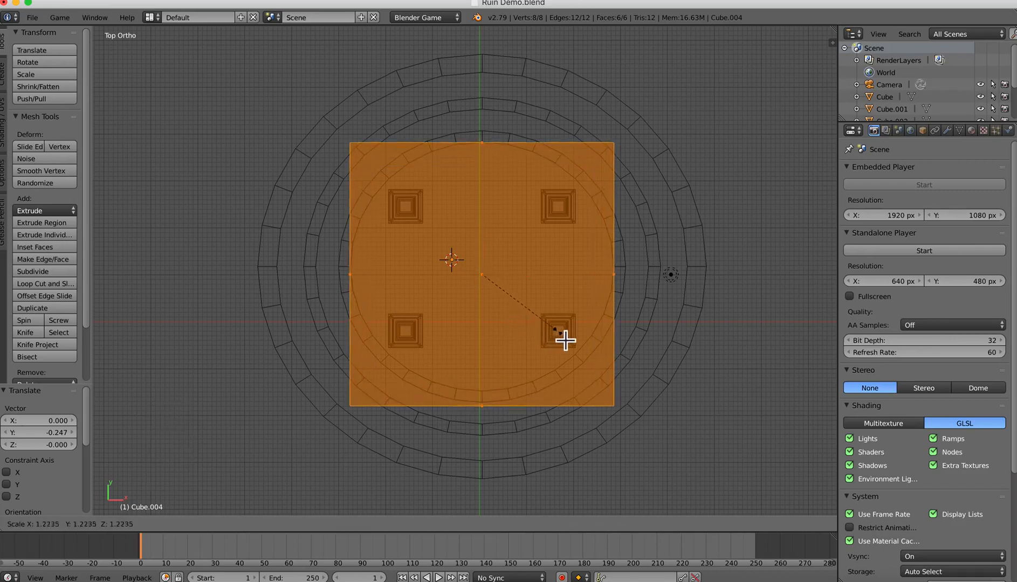
left_click(562, 338)
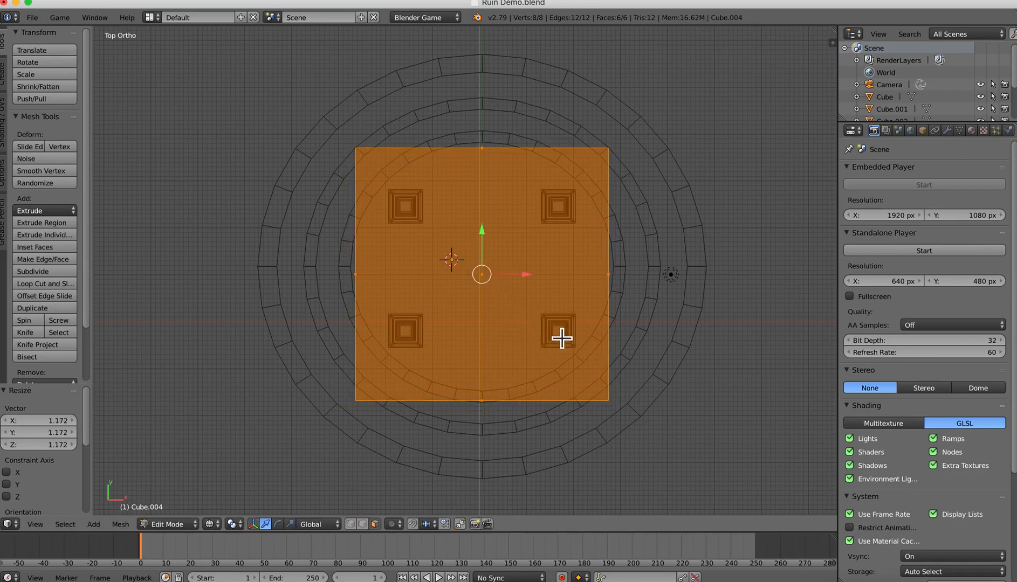
Step: In left view, raise the slab about 2.055 along Z onto the tops of the pillars
left_click(35, 525)
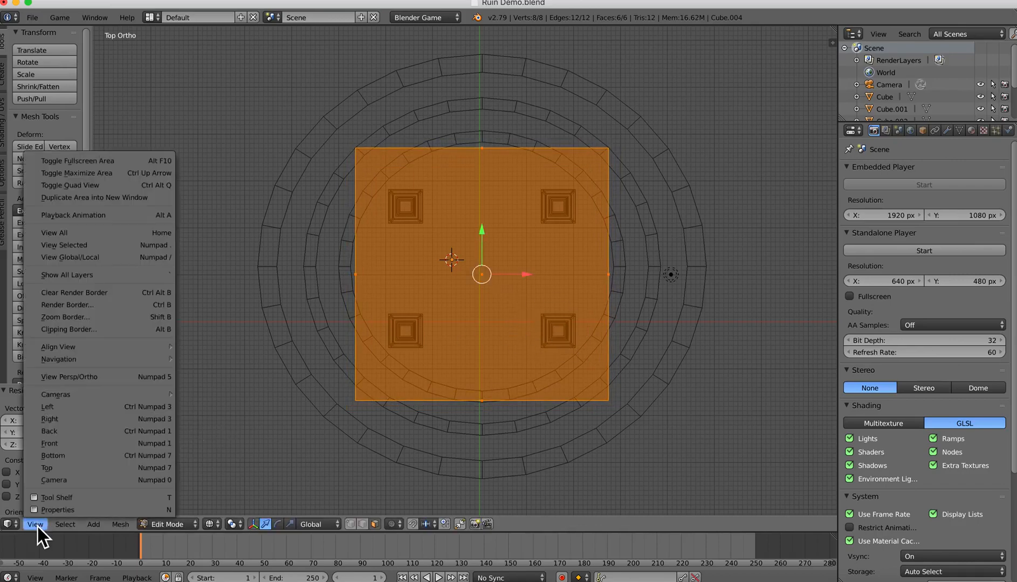
left_click(60, 408)
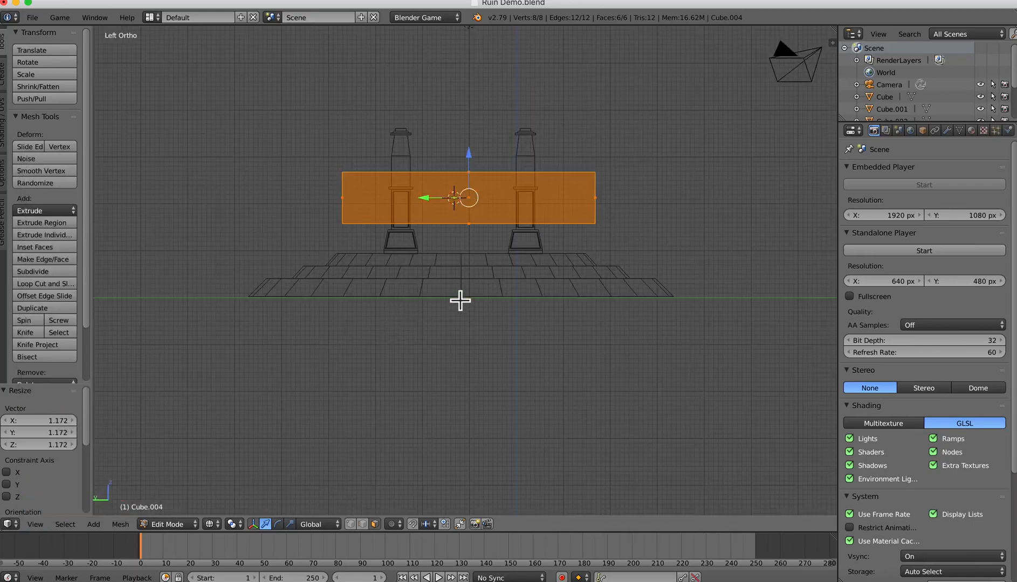
middle_click_drag(458, 299, 449, 385, "shift")
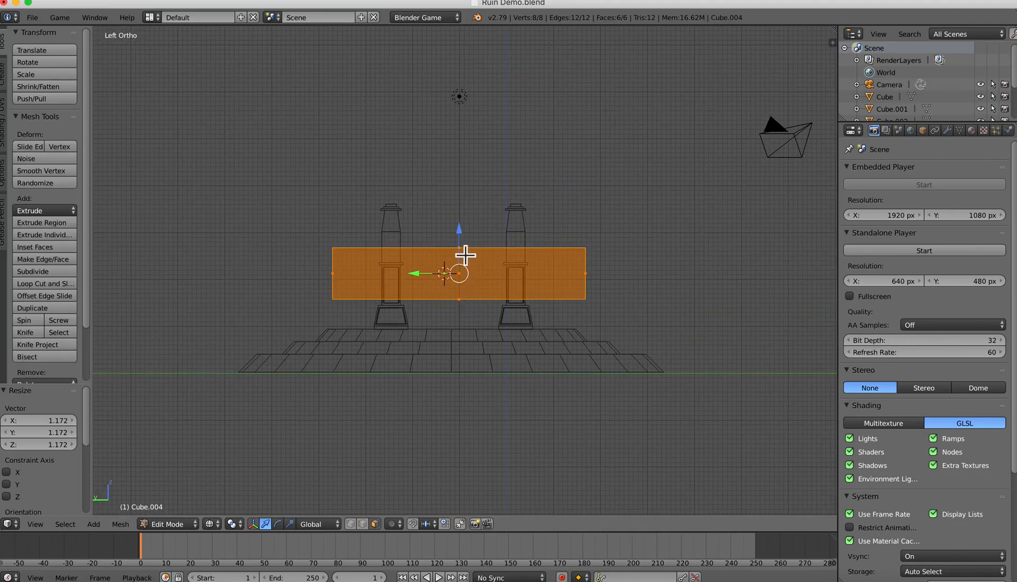
key("g")
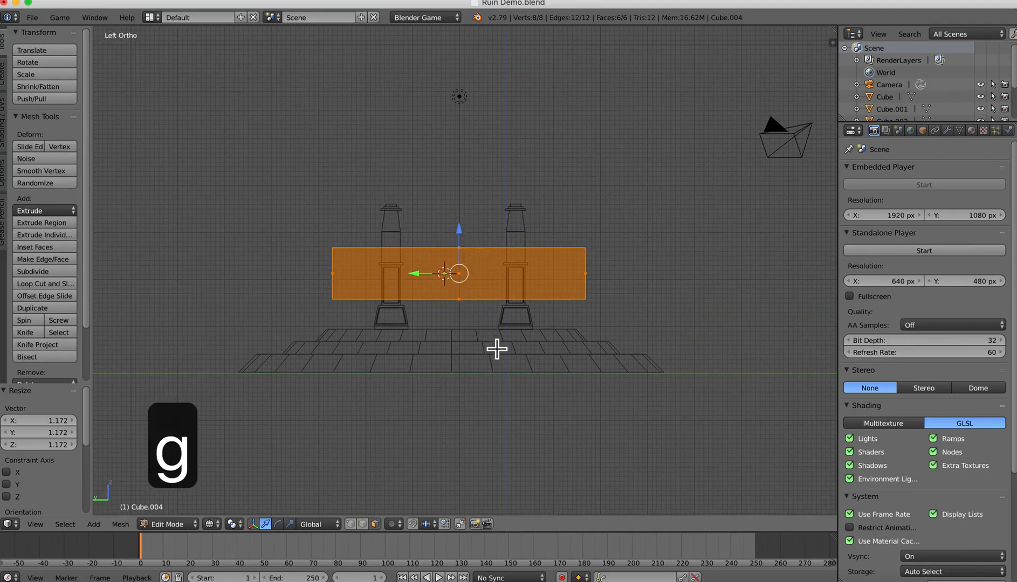
key("z")
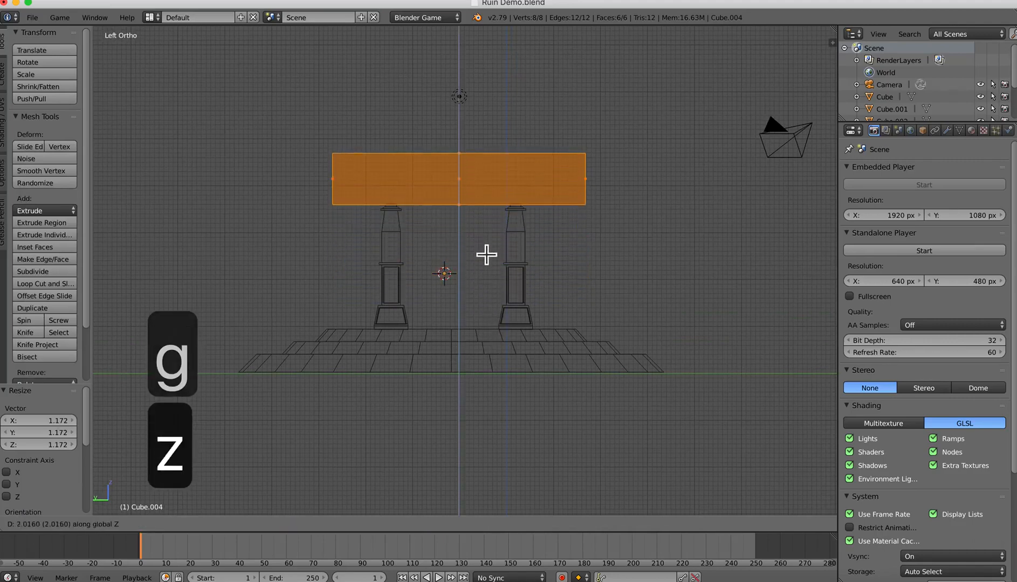
left_click(487, 253)
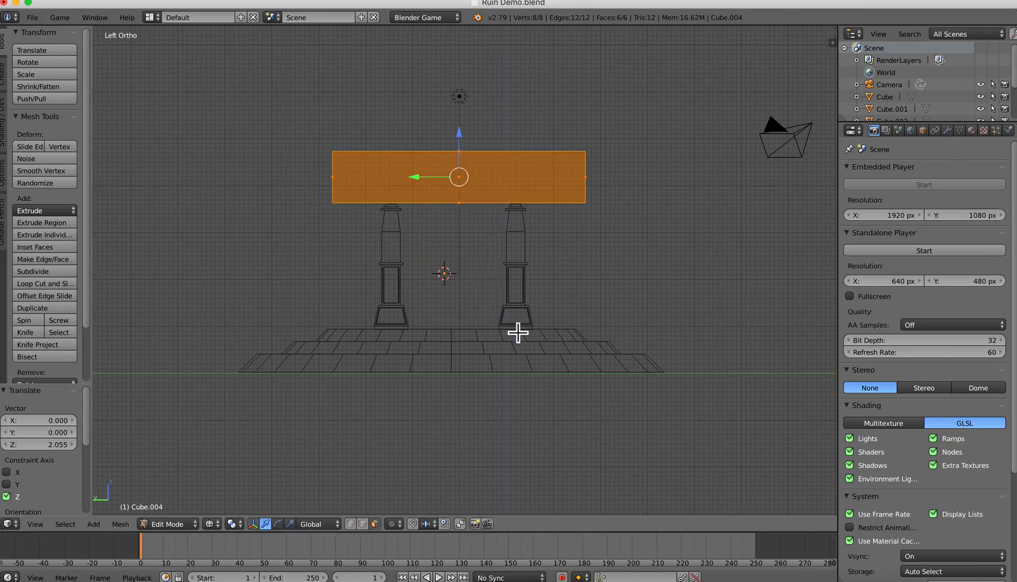
Step: Scale the roof slab to about 0.299 along Z and lower it about 0.377 toward the pillar tops
key("s")
key("z")
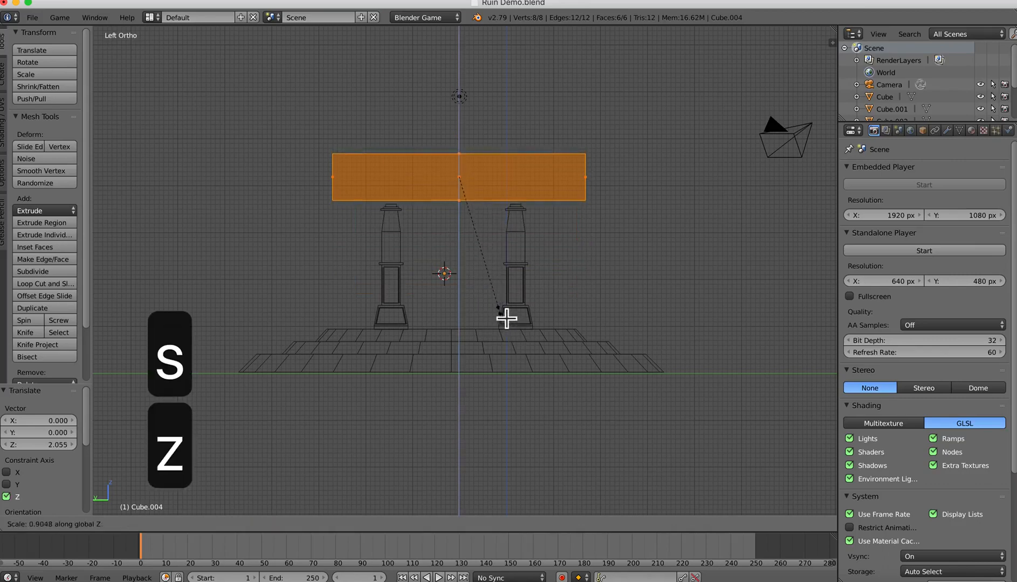
left_click(463, 233)
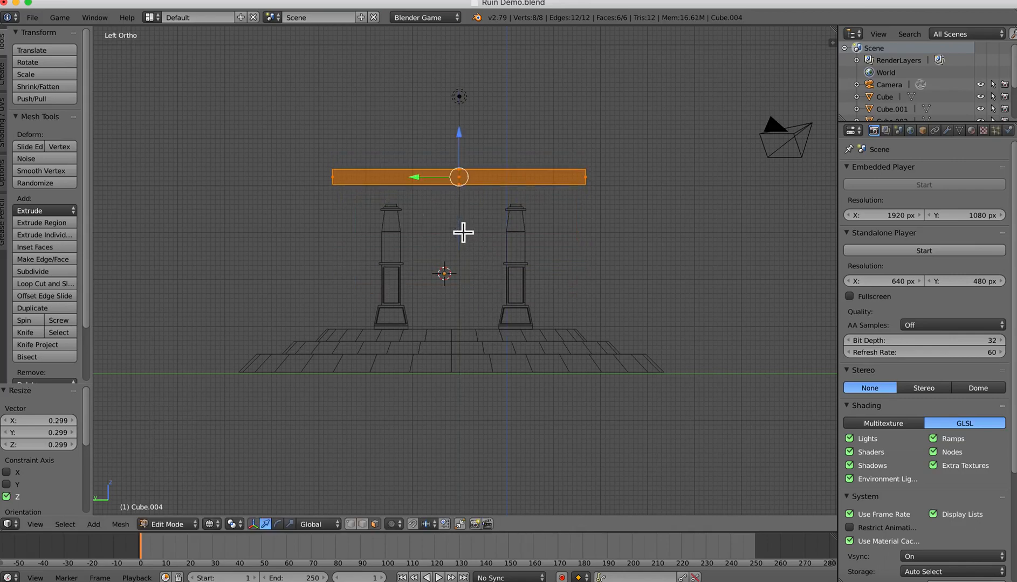
key("g")
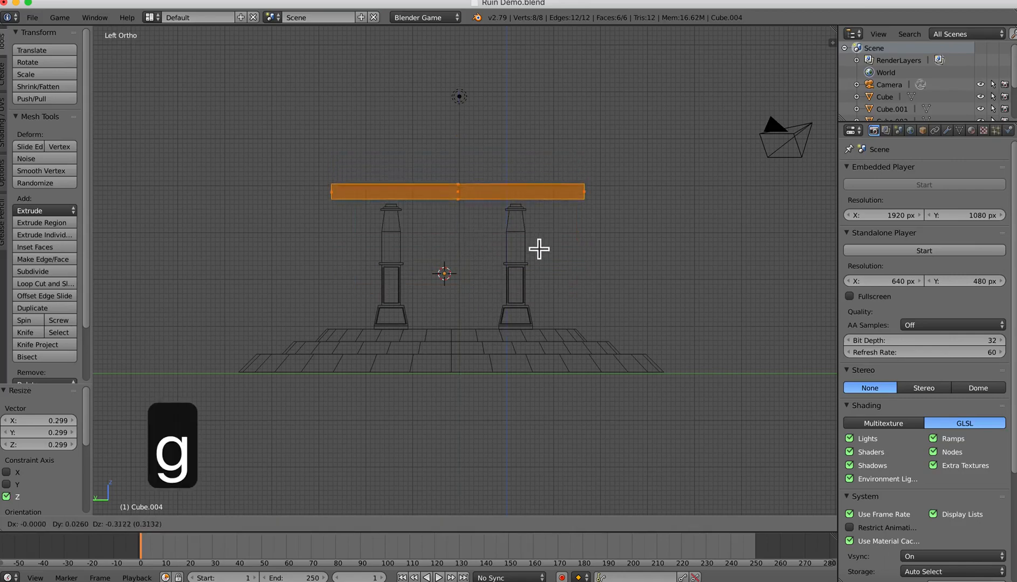
left_click(539, 251)
Step: Nudge the slab about 0.054 in Y and -0.027 in Z, and fine-tune it by -0.005 in Z against the pillars
scroll(539, 252, "up", 2)
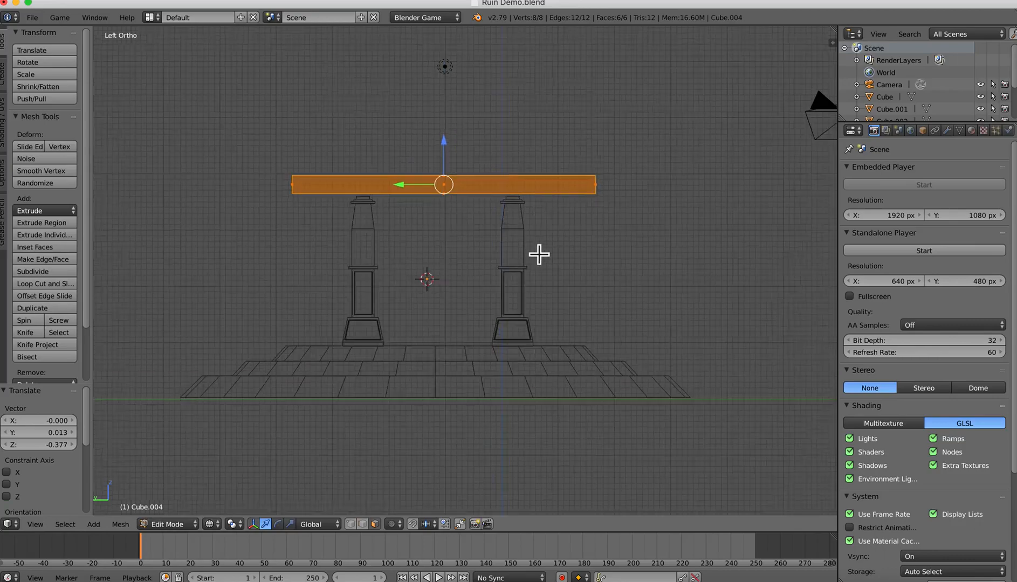
key("g")
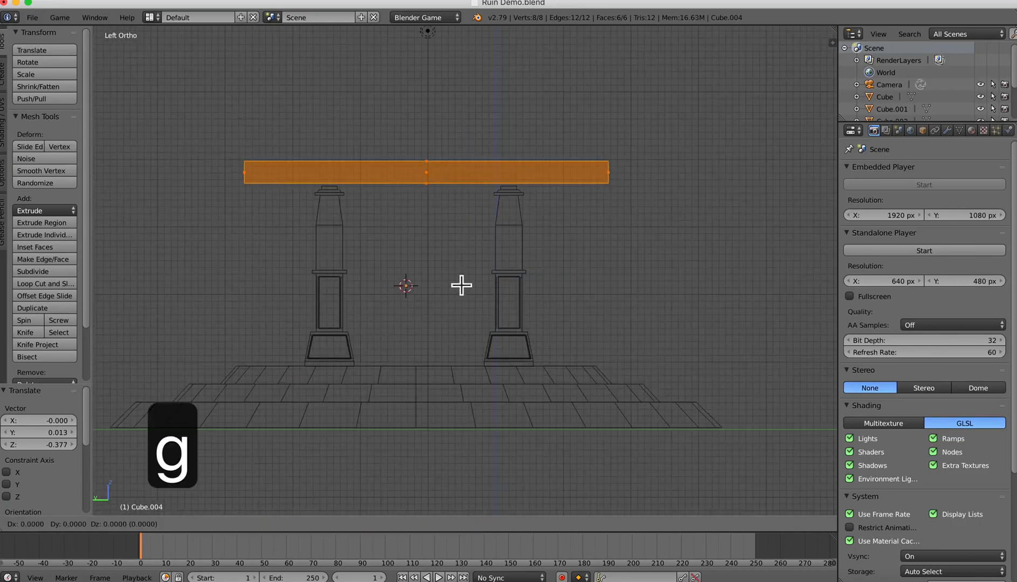
left_click(456, 286)
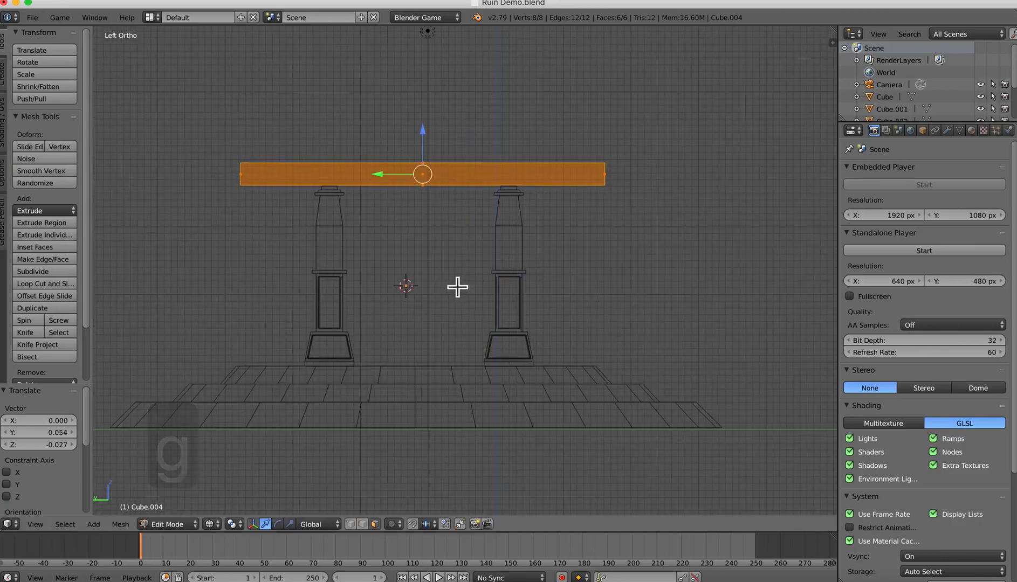
scroll(453, 241, "up", 4)
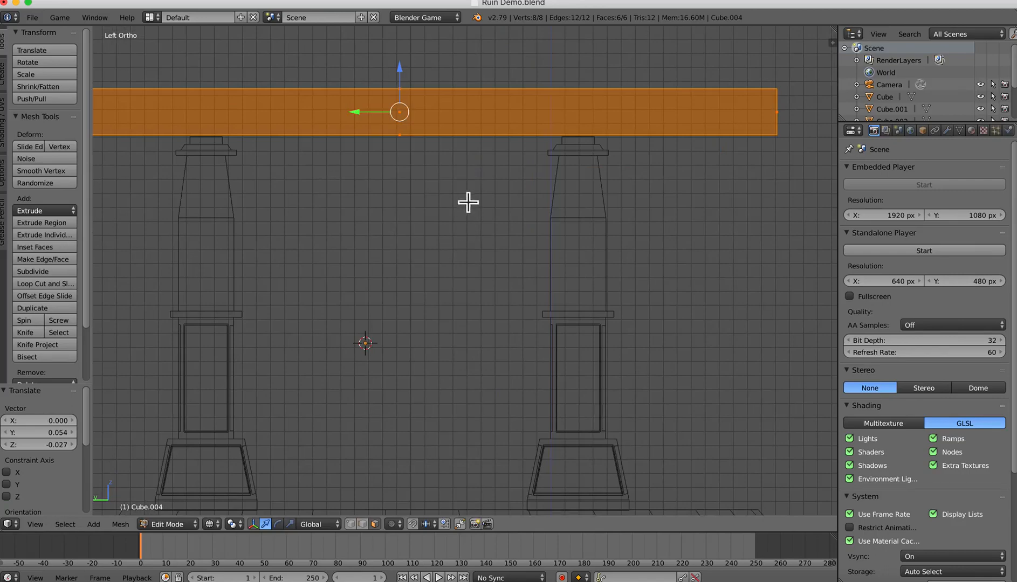
scroll(531, 195, "down", 1)
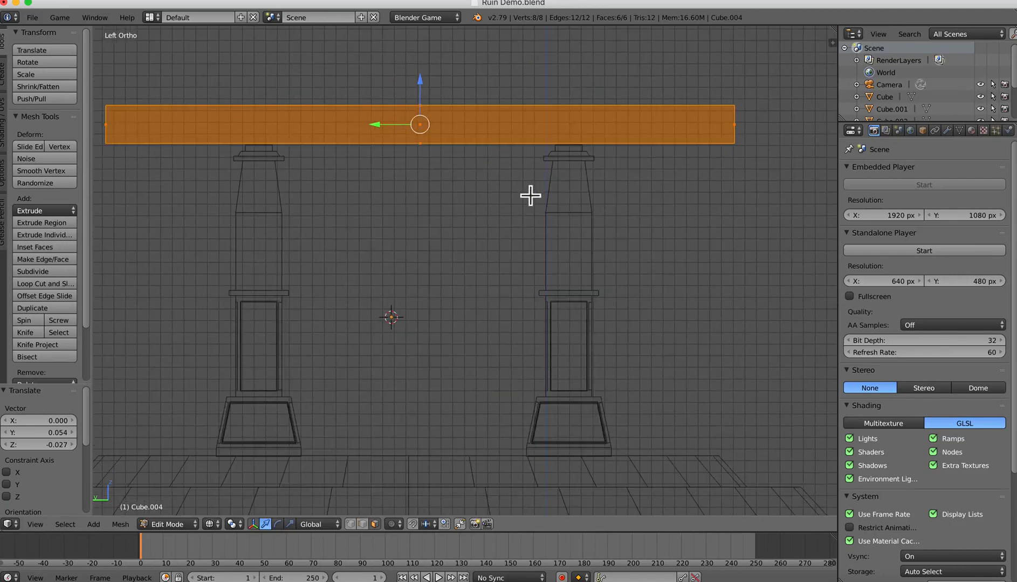
left_click_drag(429, 85, 429, 88)
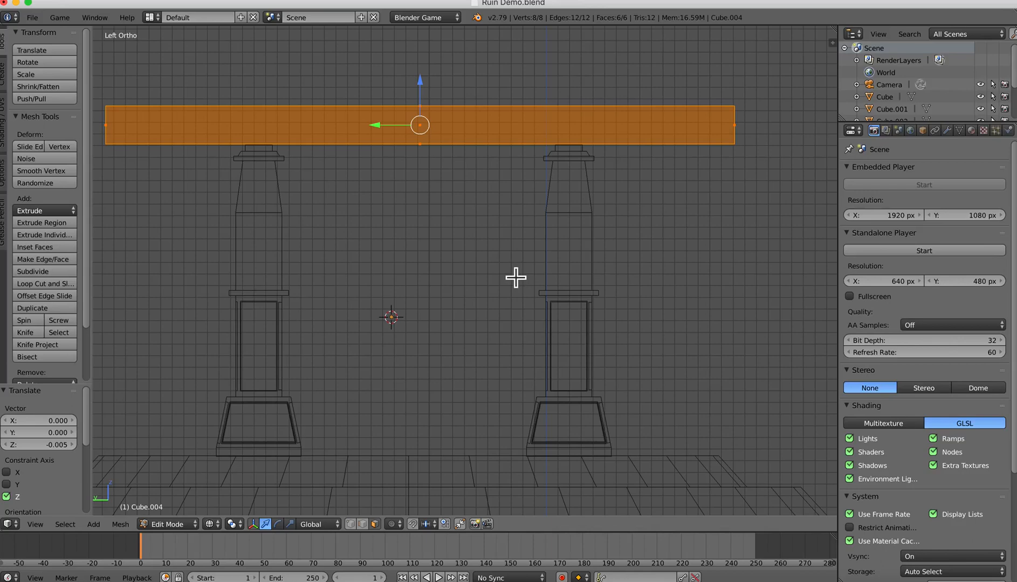
Step: Thin the slab to about 0.437 along Z and lower it about 0.089 to rest on the pillar tops
key("s")
key("z")
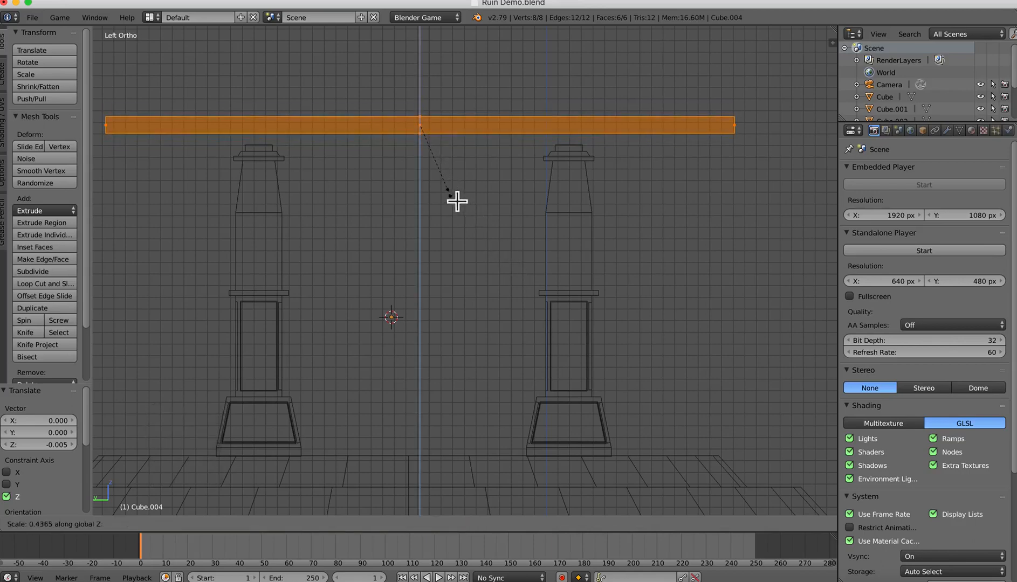
left_click(457, 201)
left_click_drag(429, 88, 427, 98)
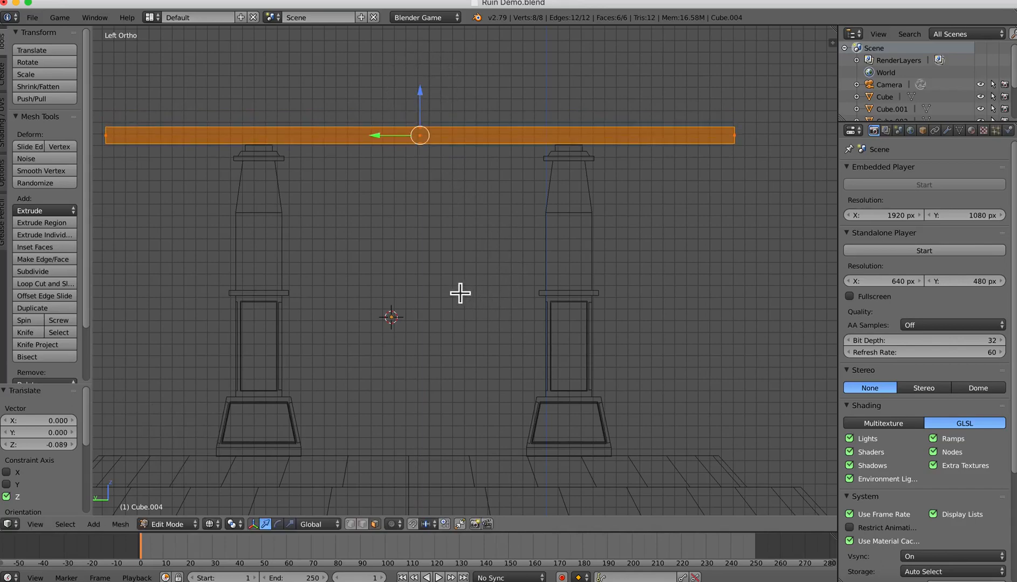
Step: Switch the viewport to solid shading and select only the slab's top face
middle_click_drag(460, 291, 485, 307)
scroll(478, 347, "down", 1)
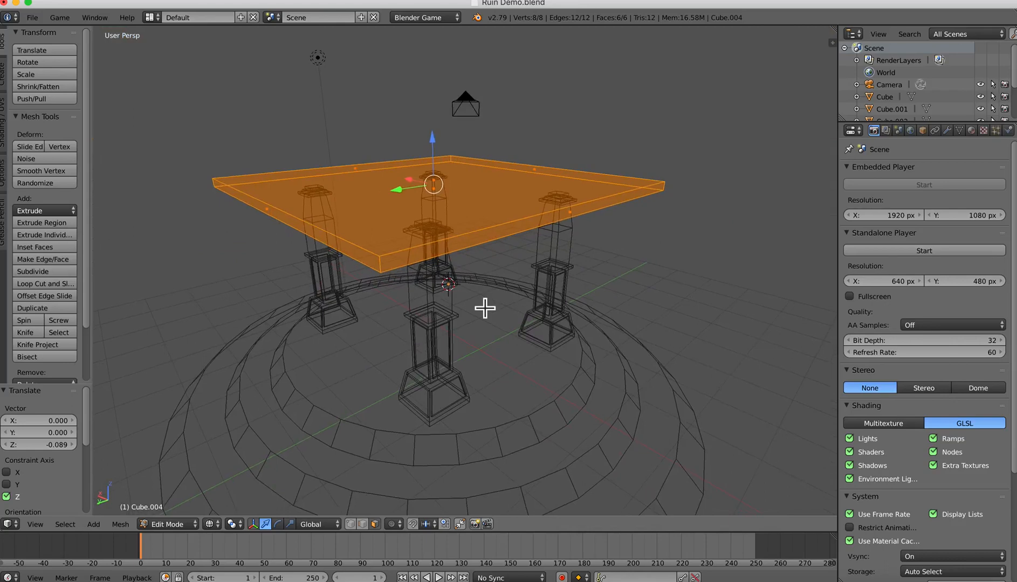
key("z")
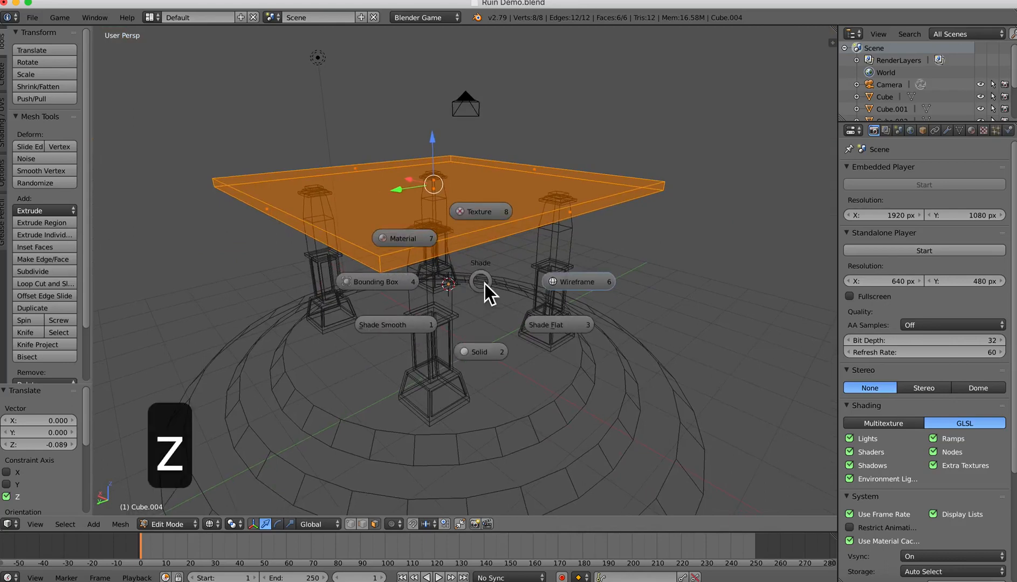
left_click(483, 354)
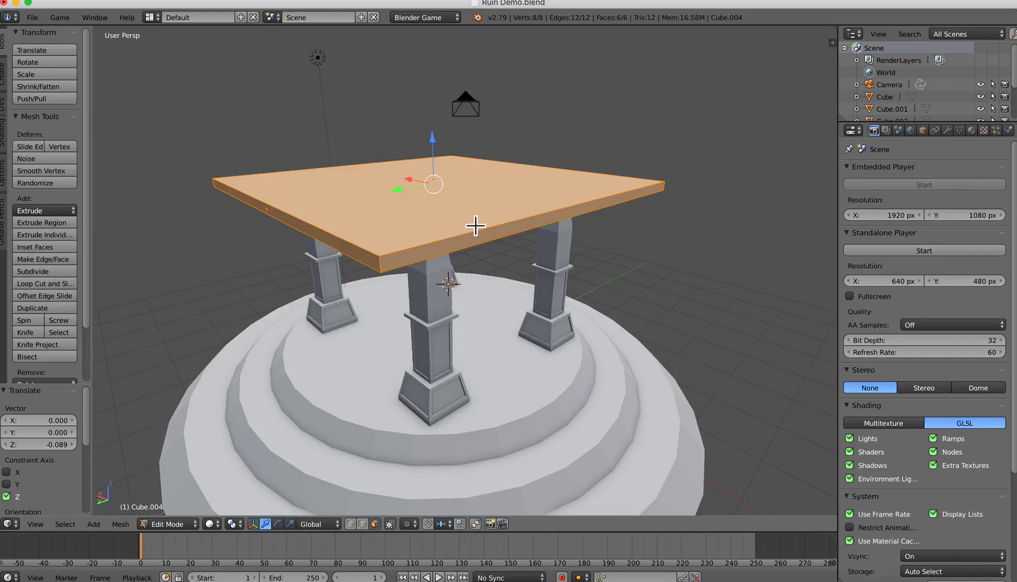
key("3")
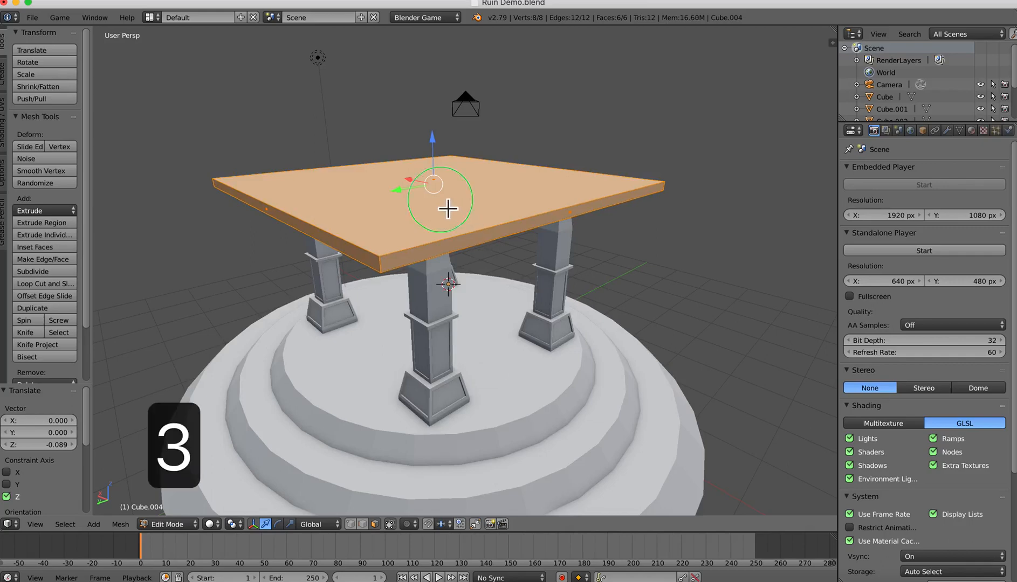
right_click(448, 209)
middle_click_drag(502, 264, 499, 265)
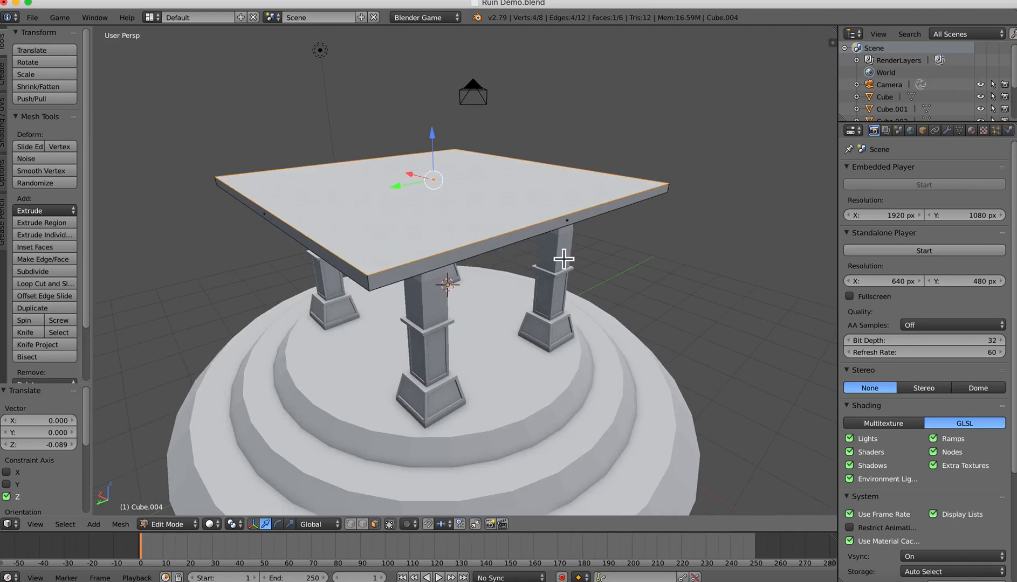
Step: Extrude the top face in place, scale it to about 0.872, and extrude it upward about 0.181 as a second roof tier
key("e")
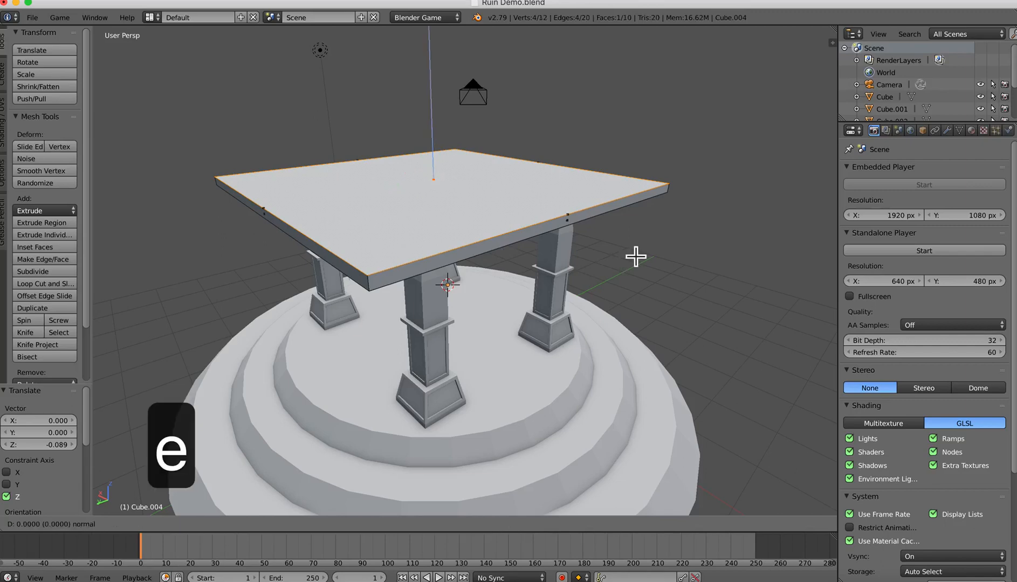
left_click(636, 256)
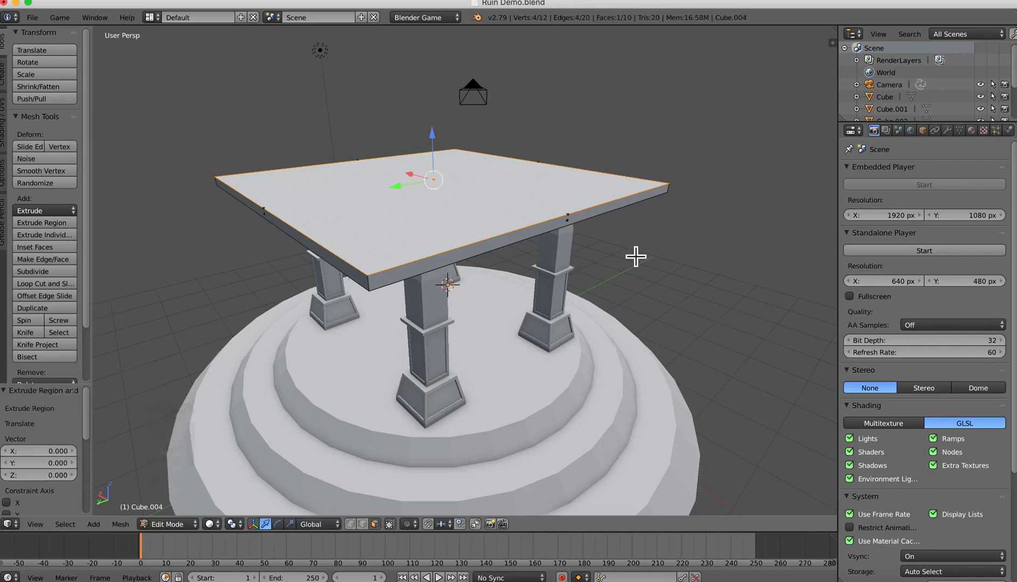
key("s")
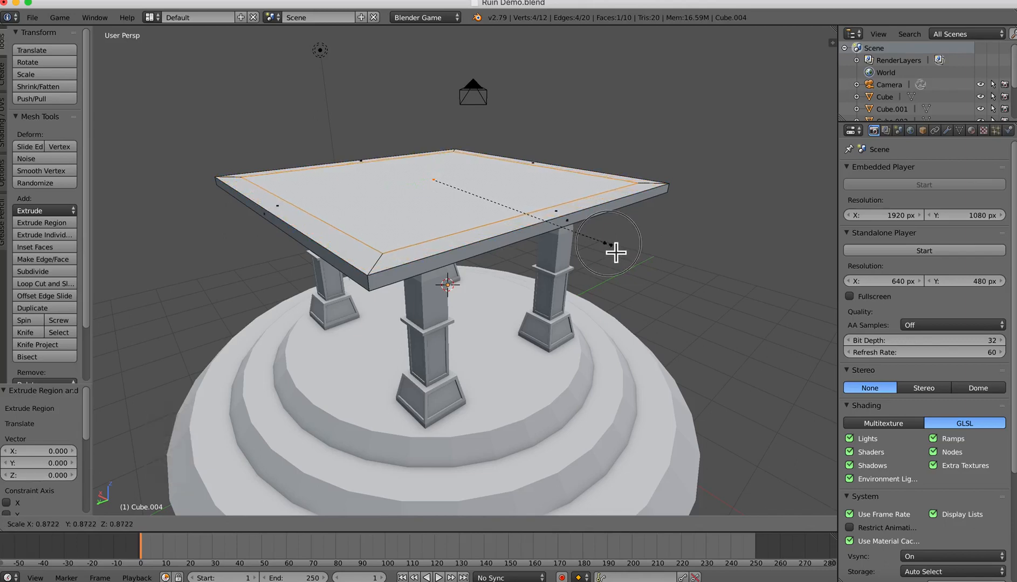
left_click(616, 253)
key("e")
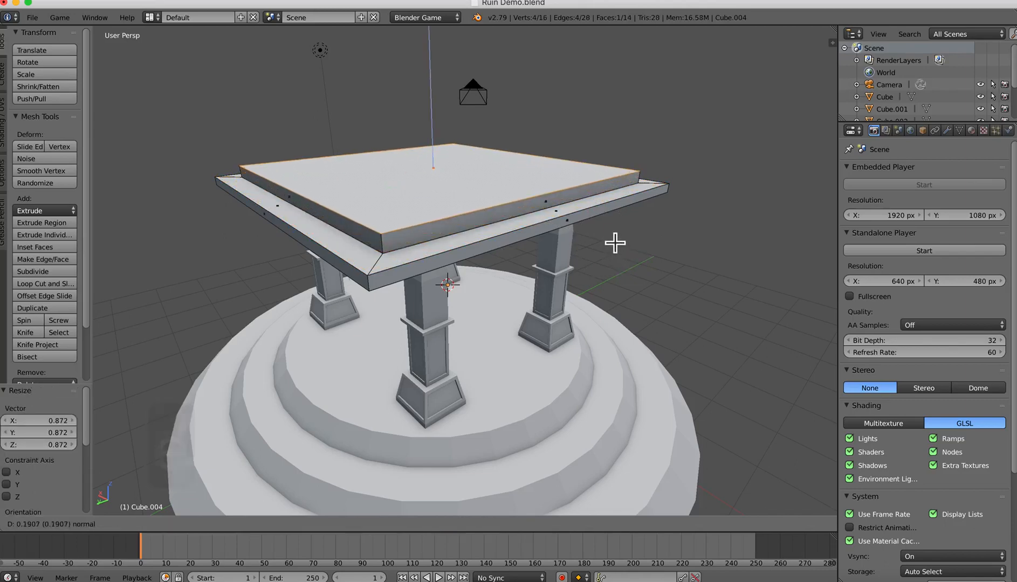
left_click(615, 243)
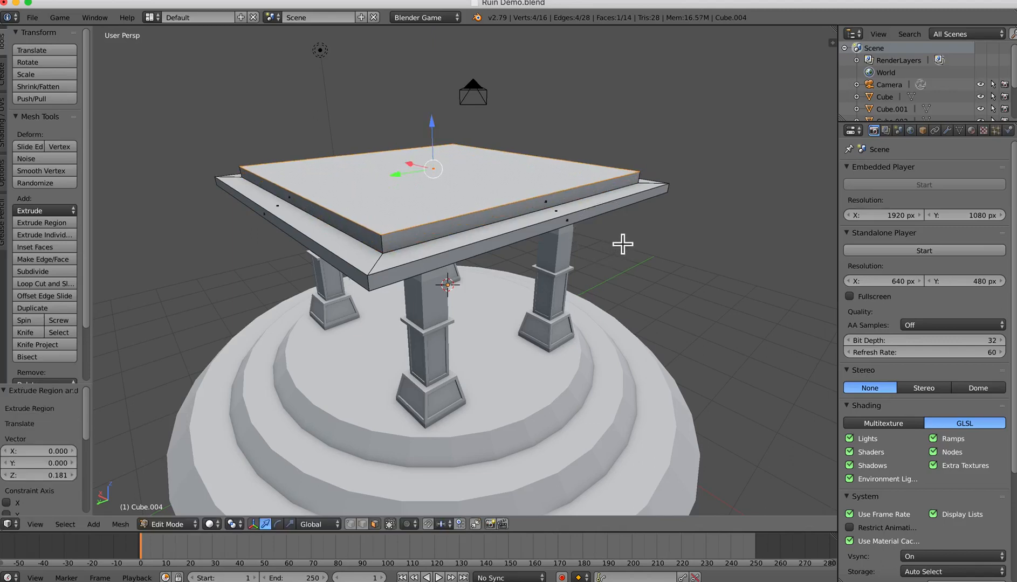
Step: Build a third roof tier by extruding the top face in place, scaling it to about 0.859, and extruding it up about 0.215
key("e")
right_click(622, 244)
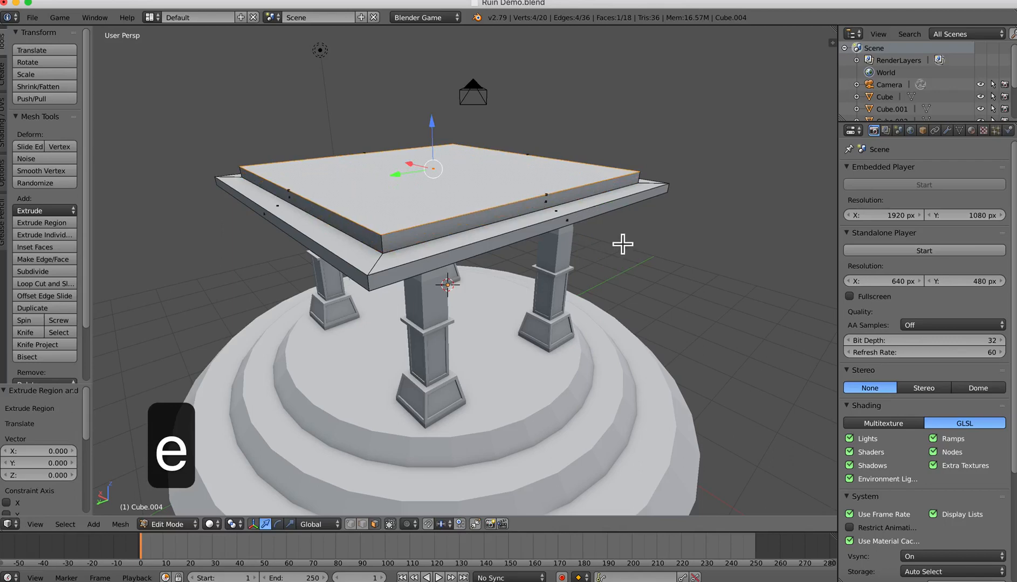
key("s")
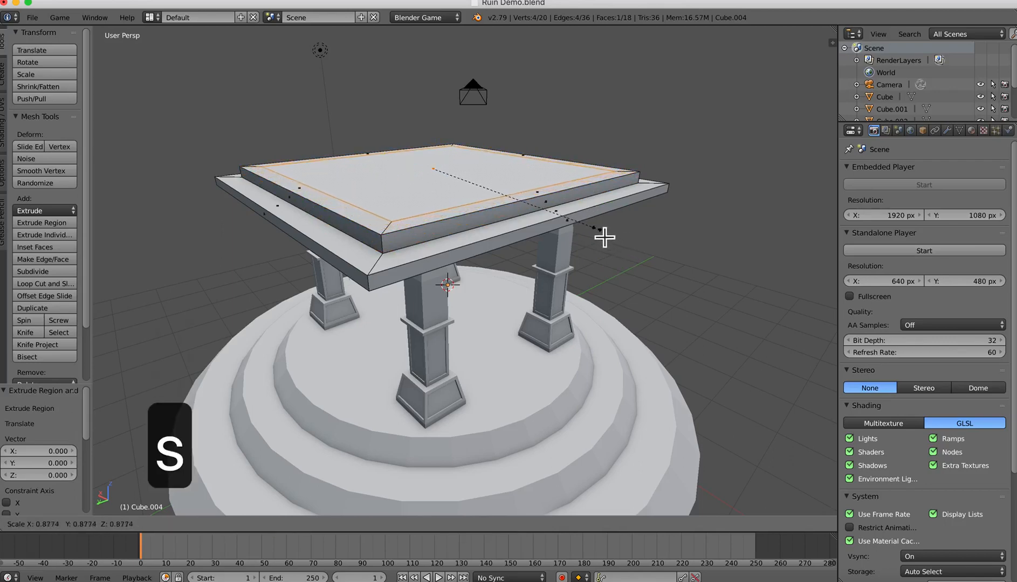
left_click(601, 235)
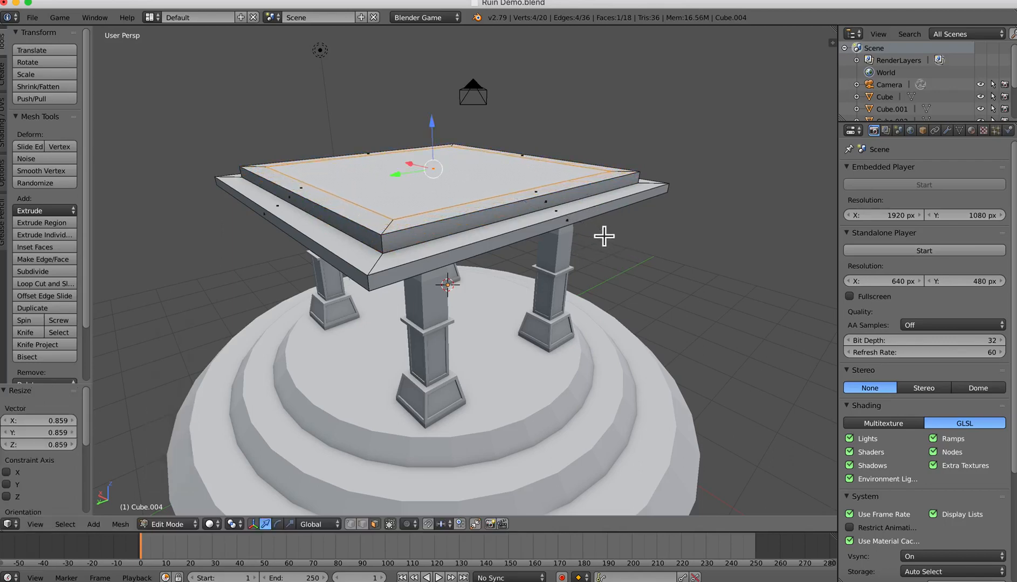
key("e")
left_click(601, 222)
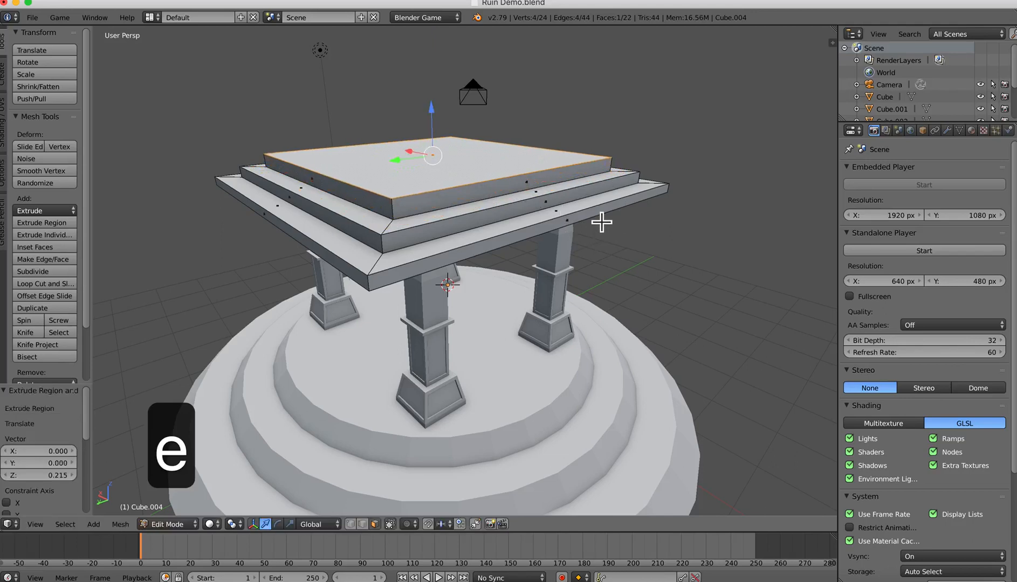
Step: Inset the top face to about 0.839, extrude it up about 0.222, and scale it to about 0.717 for a sloped cap
middle_click_drag(608, 247, 519, 189)
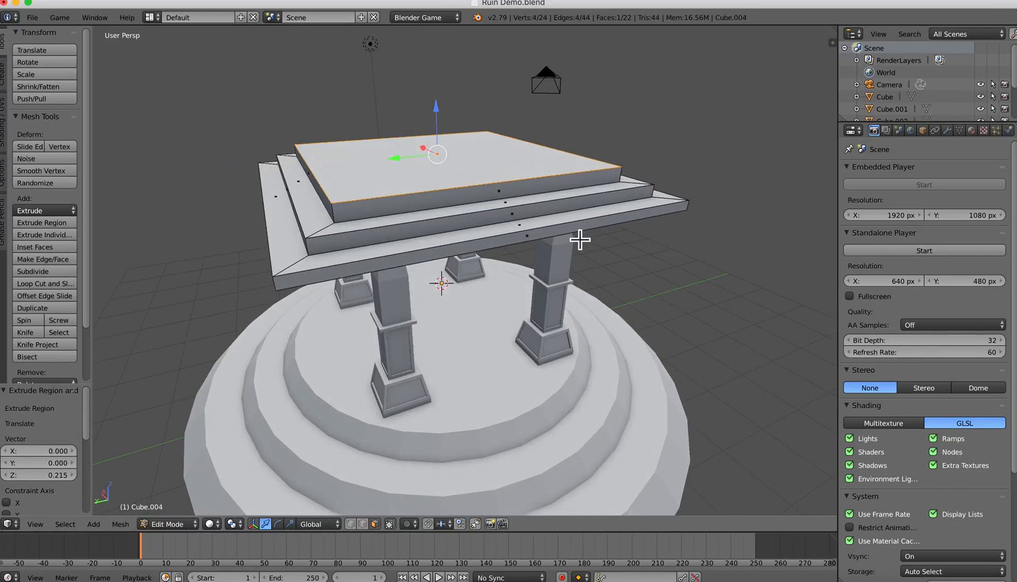
key("e")
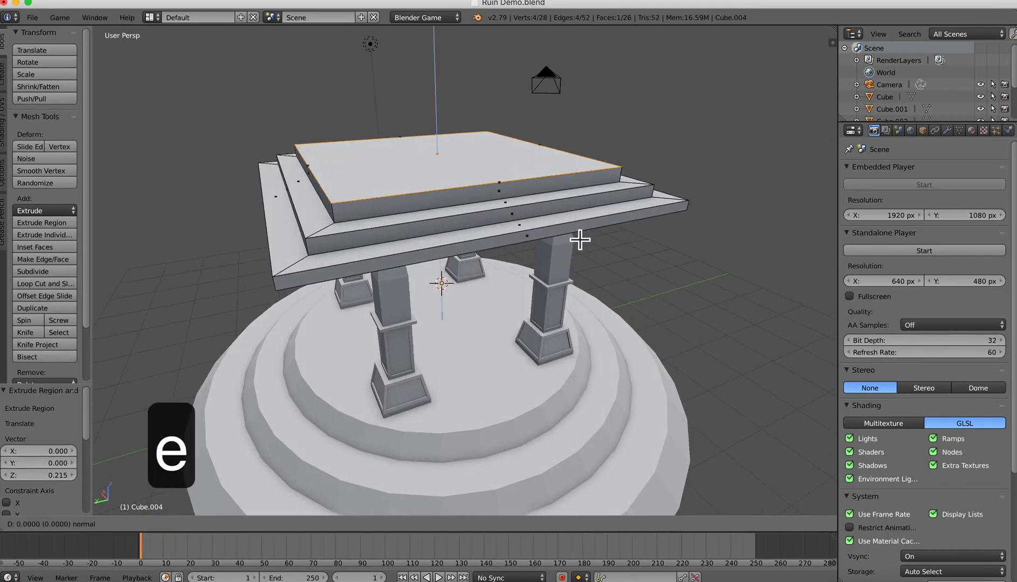
right_click(580, 239)
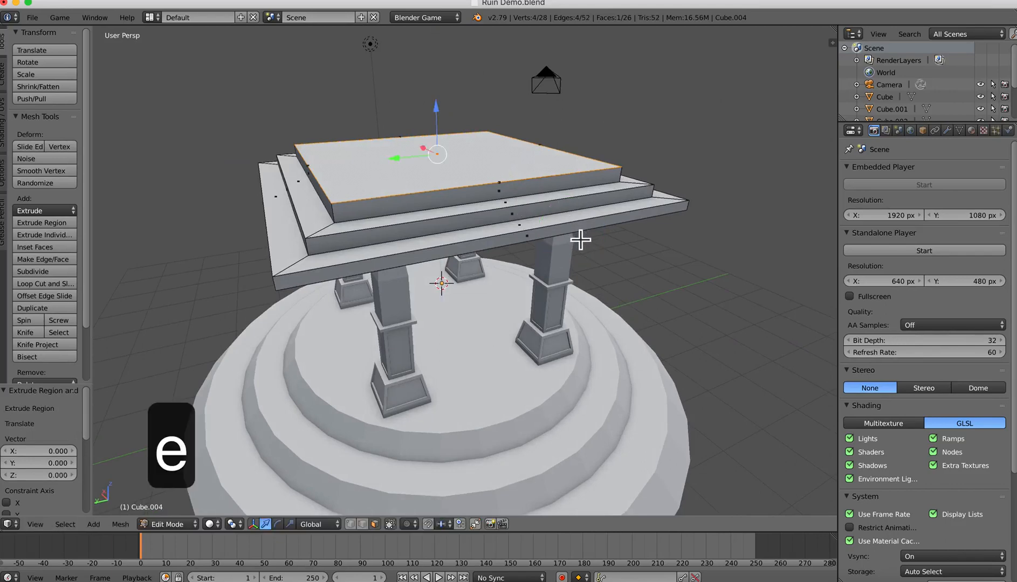
left_click(551, 225)
key("e")
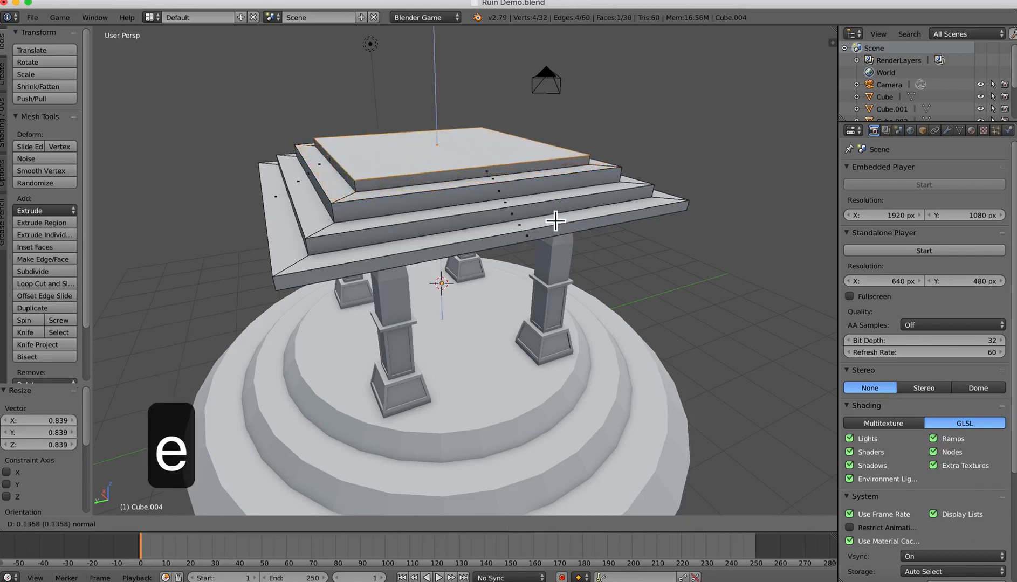
left_click(551, 216)
key("s")
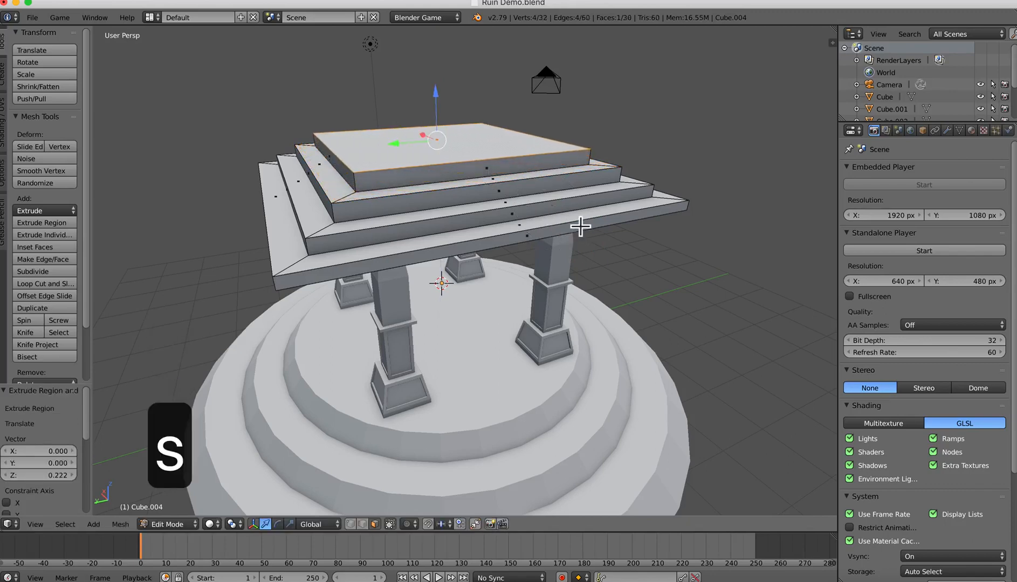
left_click(538, 214)
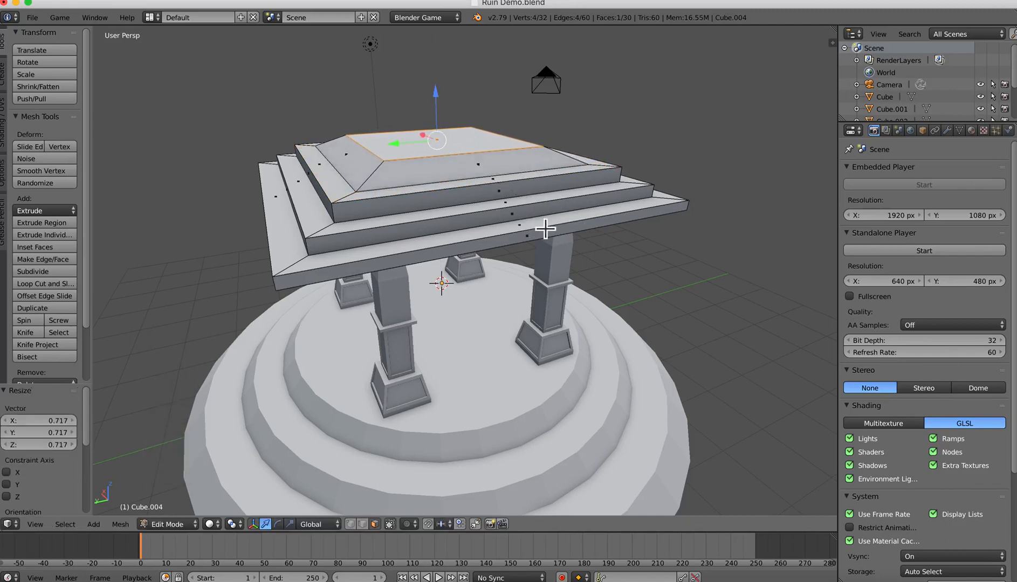
Step: Return to Object Mode and place the 3D cursor on the ground just outside the round stepped base
key("Tab")
left_click(449, 226)
scroll(547, 296, "down", 2)
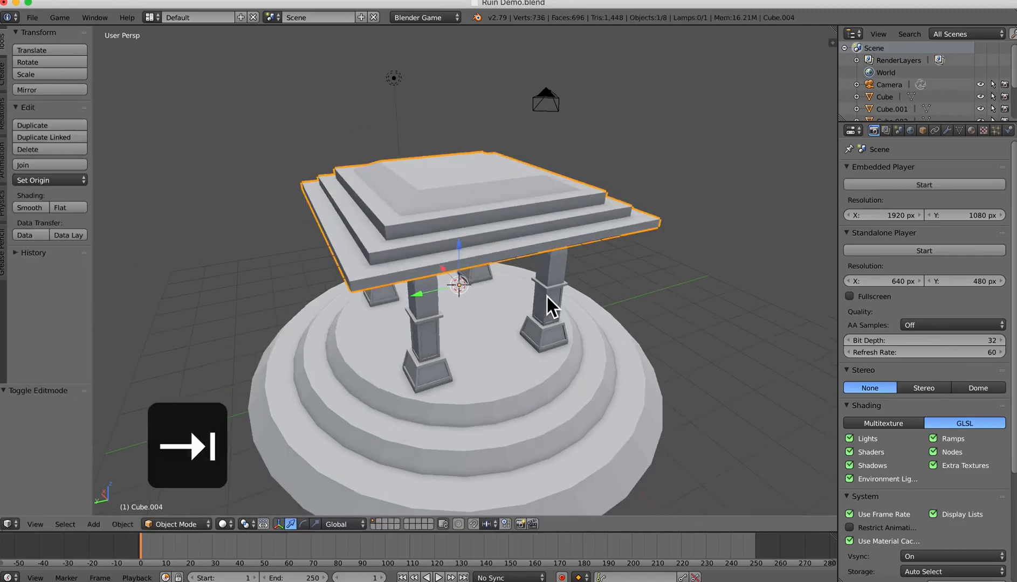
middle_click_drag(550, 295, 553, 323)
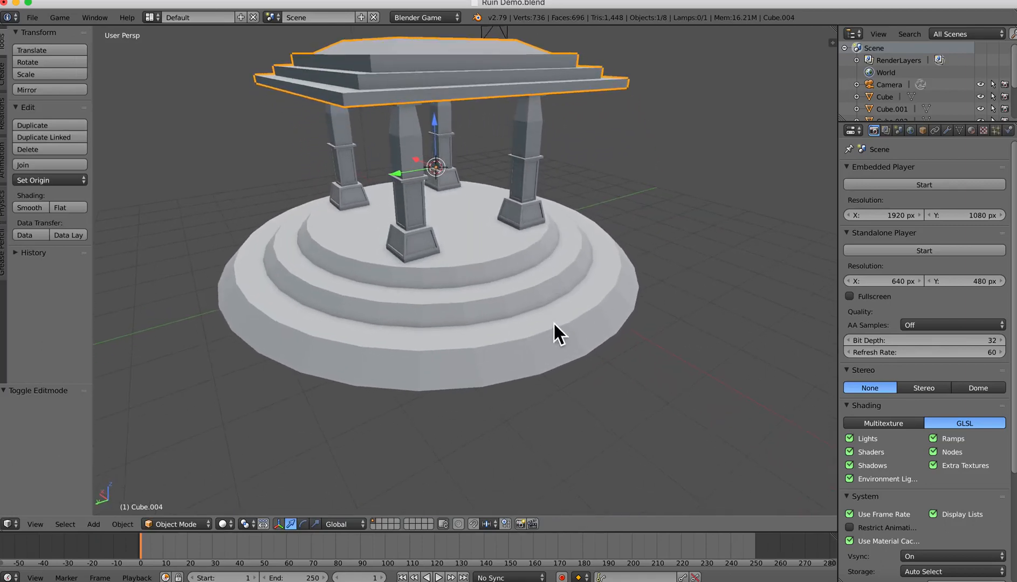
left_click(445, 224)
left_click(657, 330)
Step: Add a plane at the 3D cursor, scaled to about 10.39, and shift it along X to centre it under the ruin
key("shift+a")
mouse_move(679, 357)
left_click(719, 358)
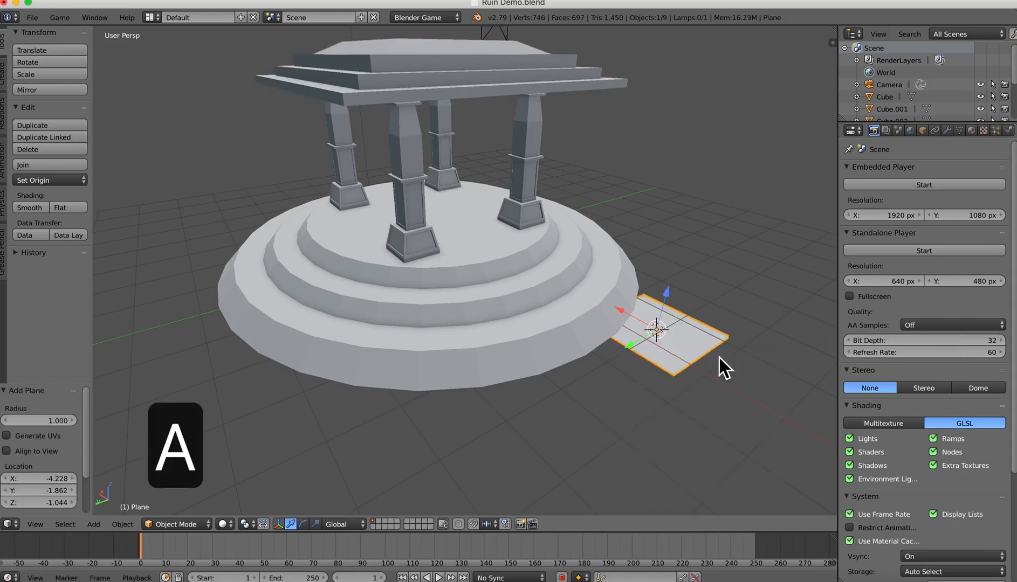
key("s")
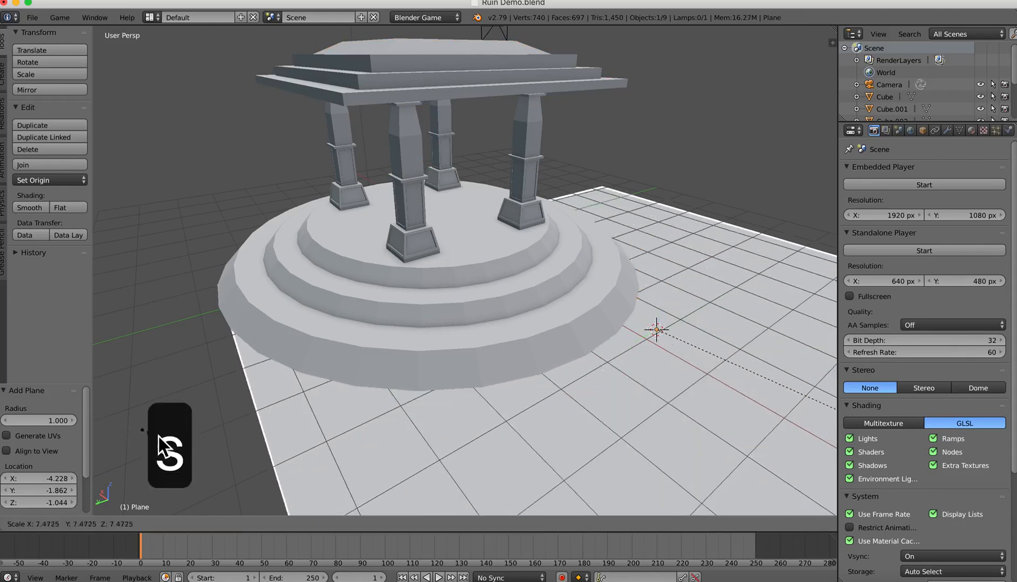
left_click(251, 441)
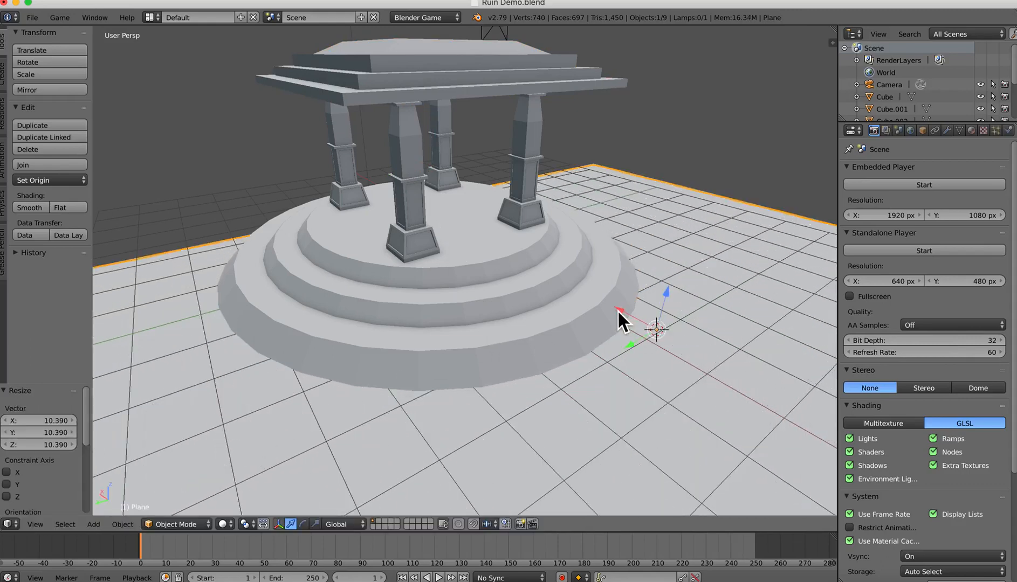
left_click_drag(618, 311, 405, 219)
middle_click_drag(413, 329, 472, 331)
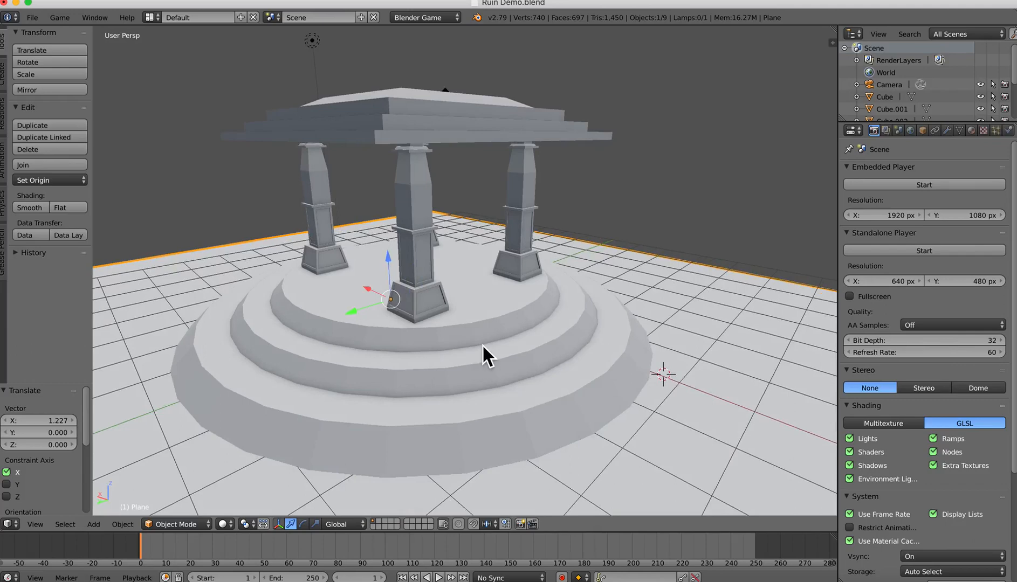
Step: Select the tiered roof
right_click(460, 126)
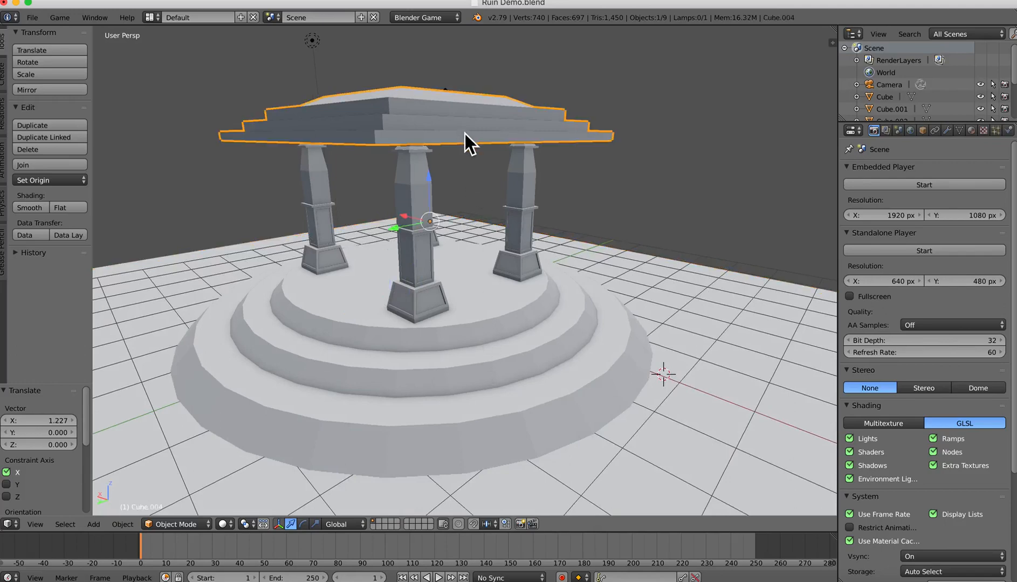
middle_click_drag(466, 135, 450, 136)
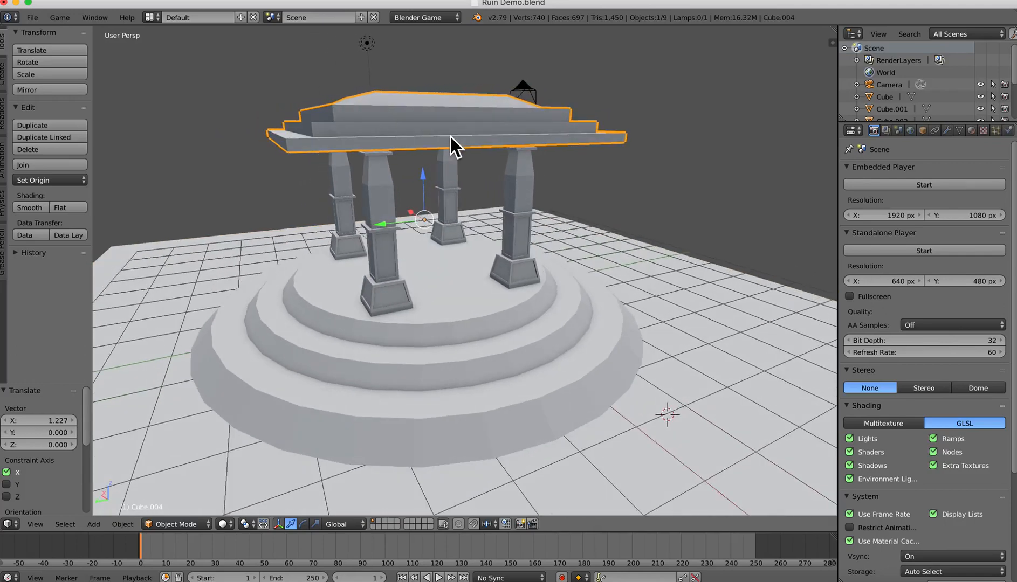
key("s")
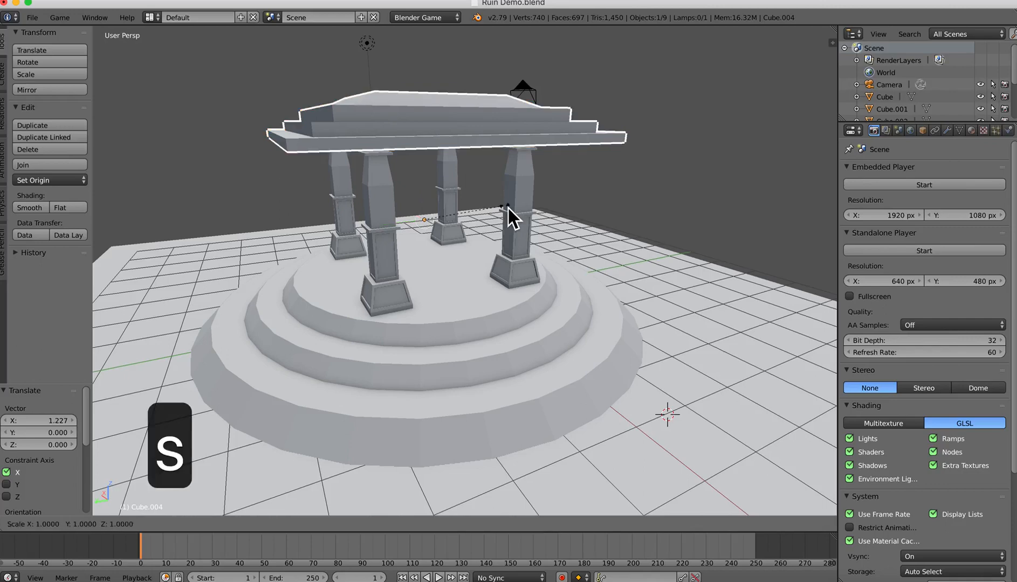
key("z")
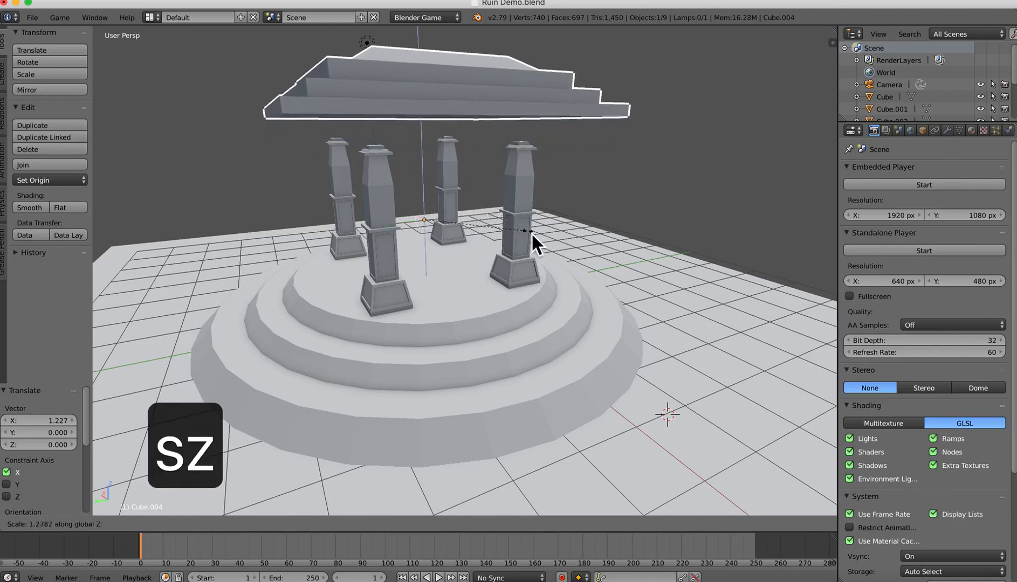
key("Escape")
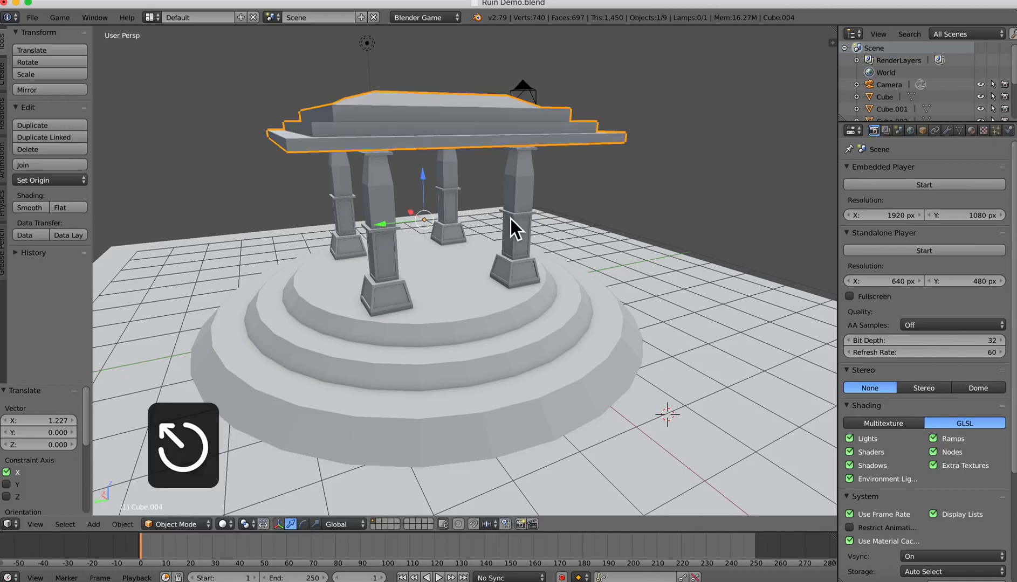
middle_click_drag(487, 202, 505, 213, "shift")
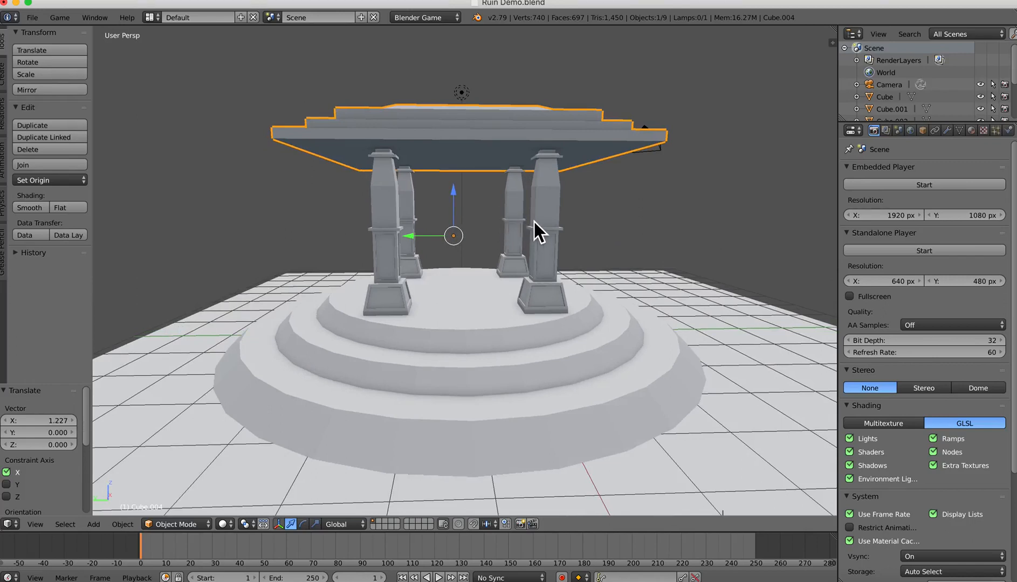
key("s")
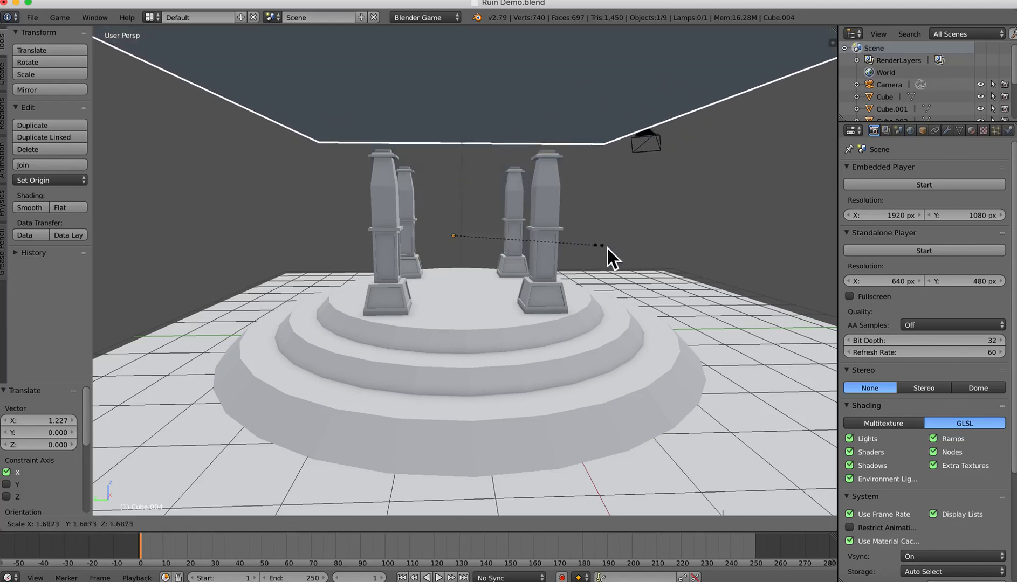
key("Escape")
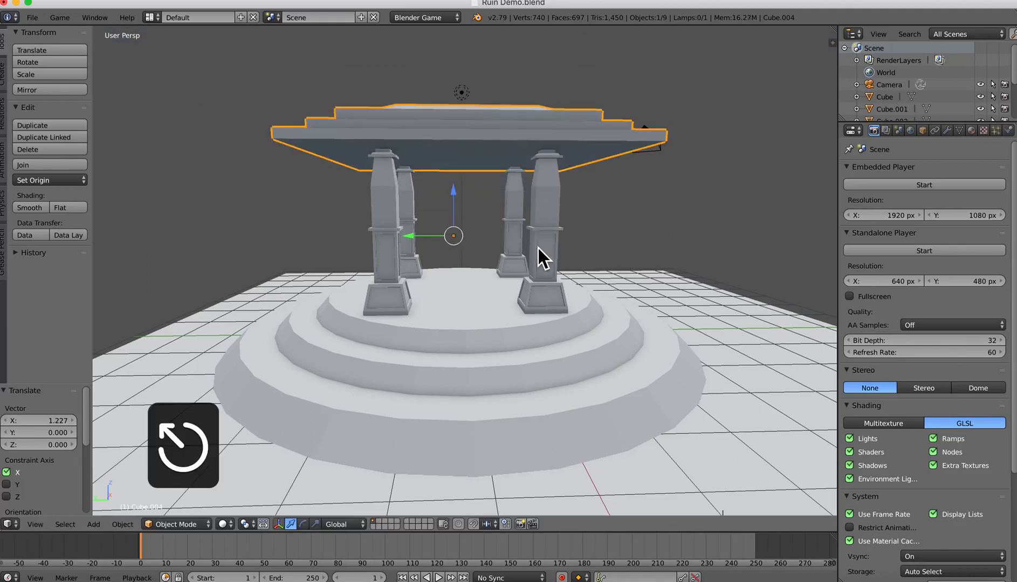
key("r")
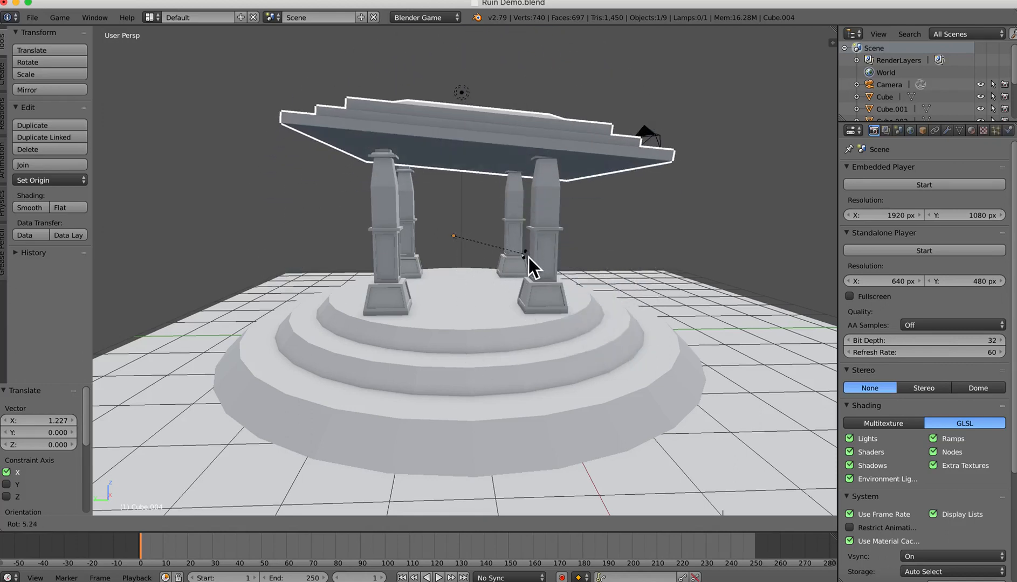
key("Escape")
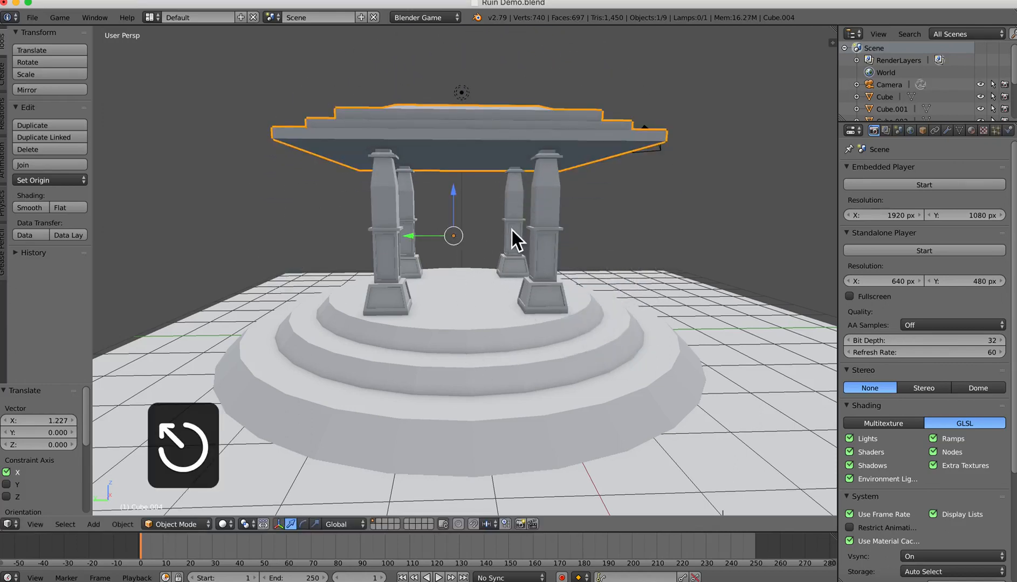
mouse_move(508, 228)
middle_mouse_down()
mouse_move(516, 231)
mouse_move(508, 230)
middle_mouse_up()
key("Tab")
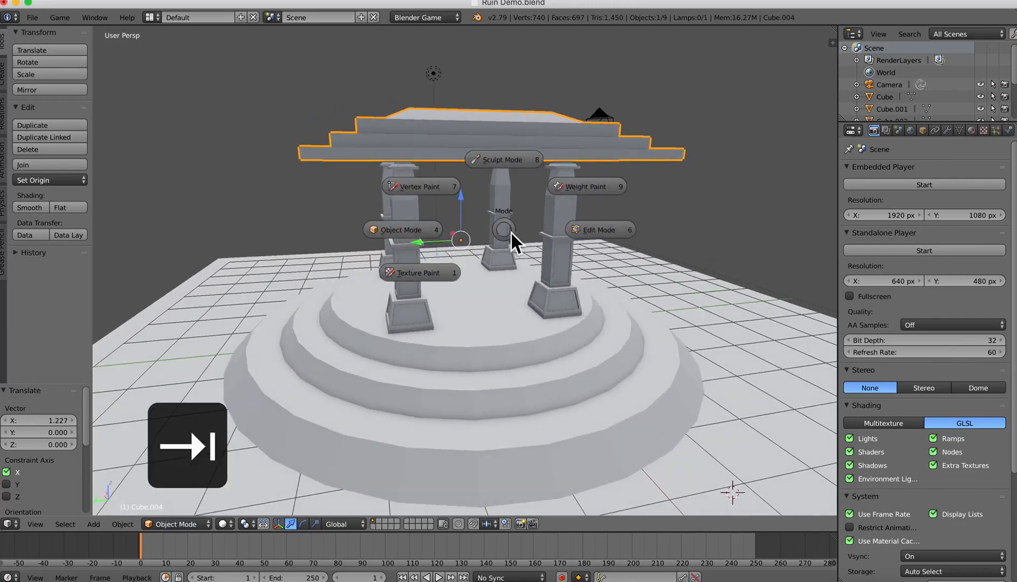
left_click(601, 235)
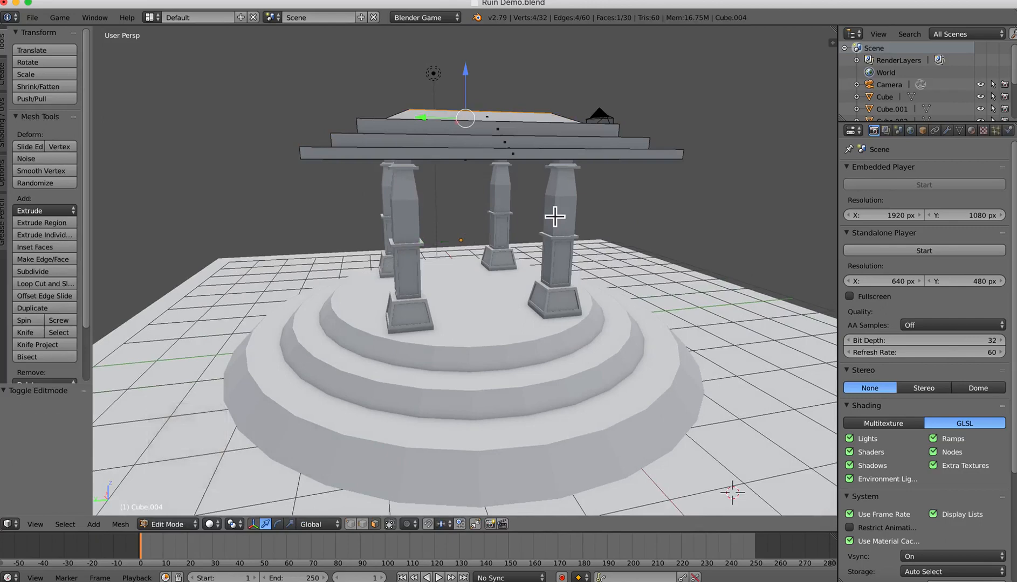
key("a")
key("a")
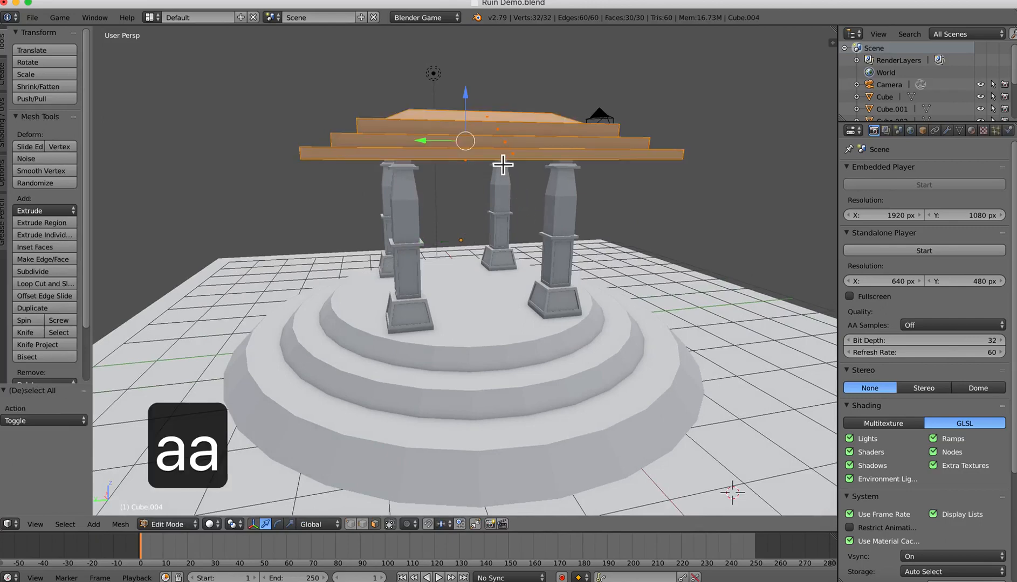
key("g")
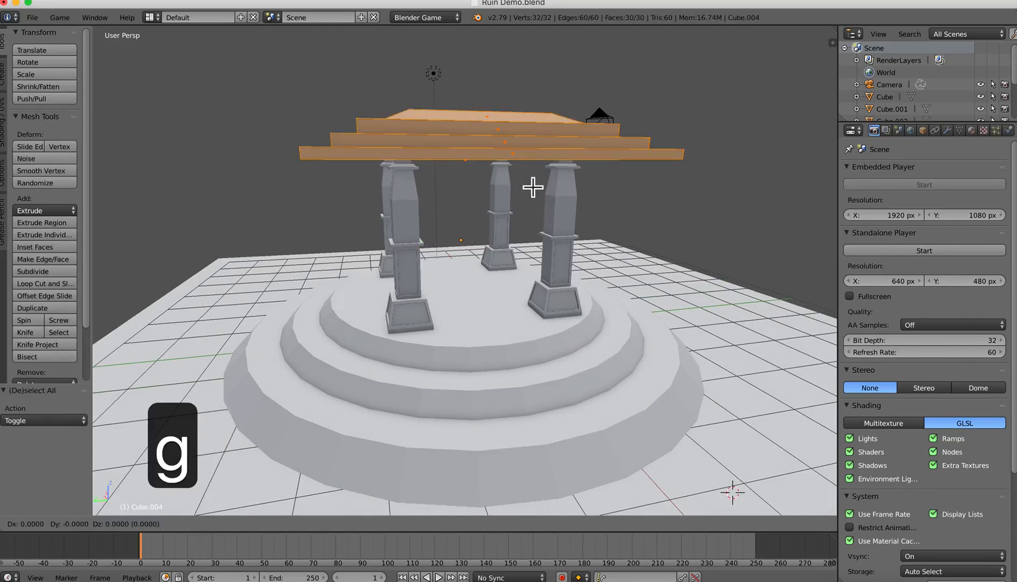
key("z")
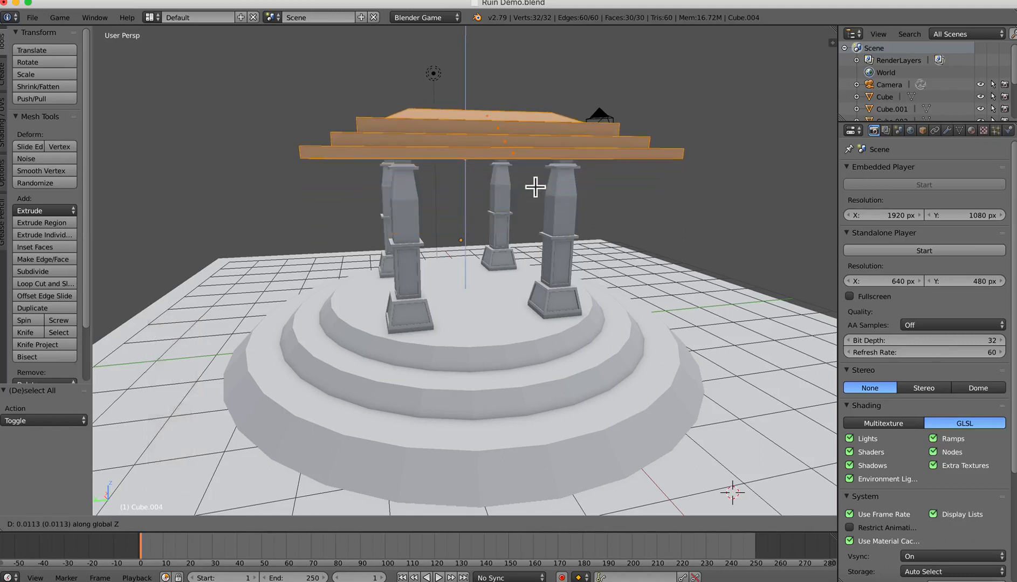
key("Escape")
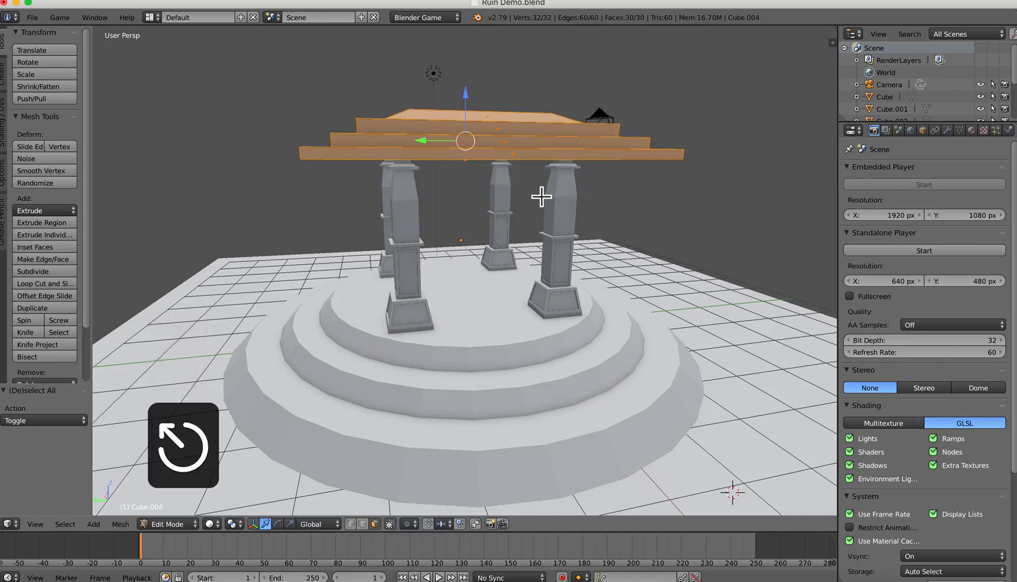
key("Tab")
left_click(463, 189)
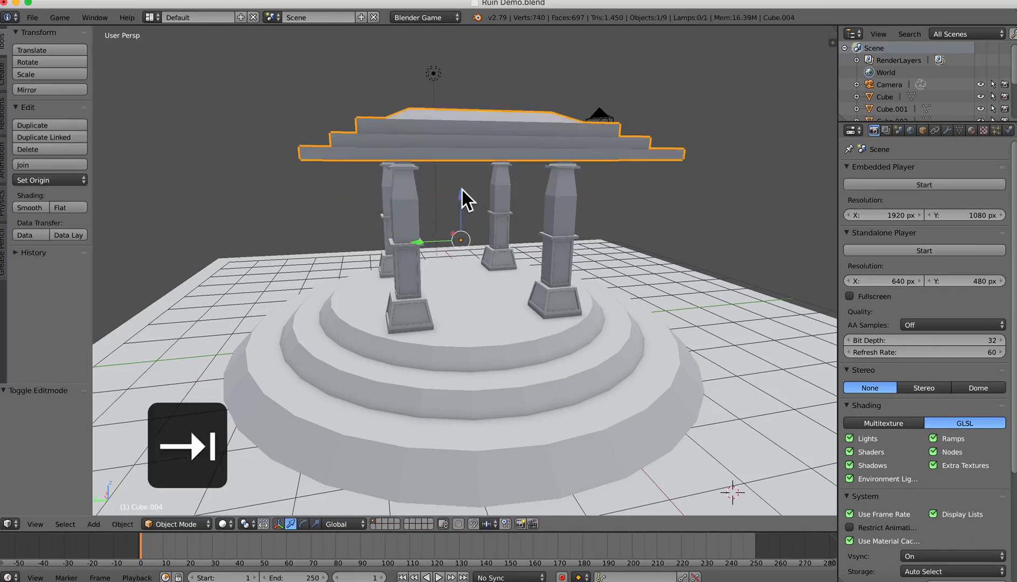
Step: Lower the roof about 0.119 along Z onto the pillars and set its origin to its geometry
scroll(487, 229, "up", 3)
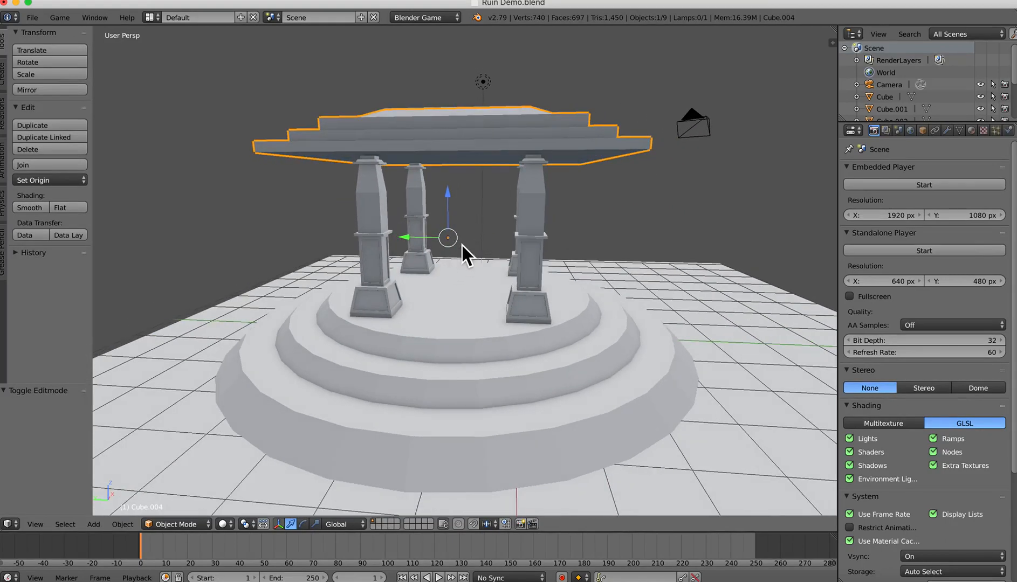
left_click_drag(451, 200, 463, 244)
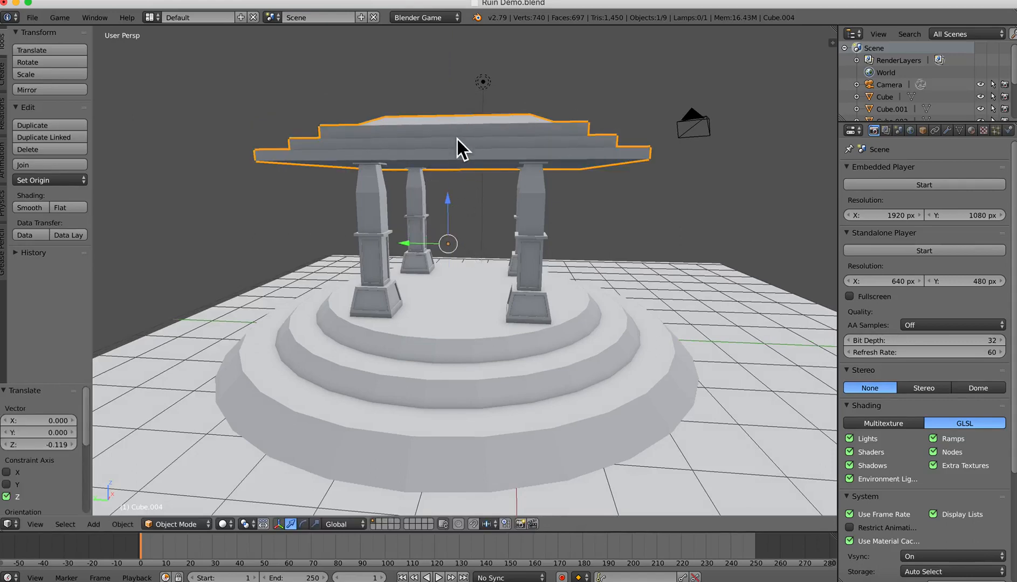
middle_click_drag(469, 181, 499, 190)
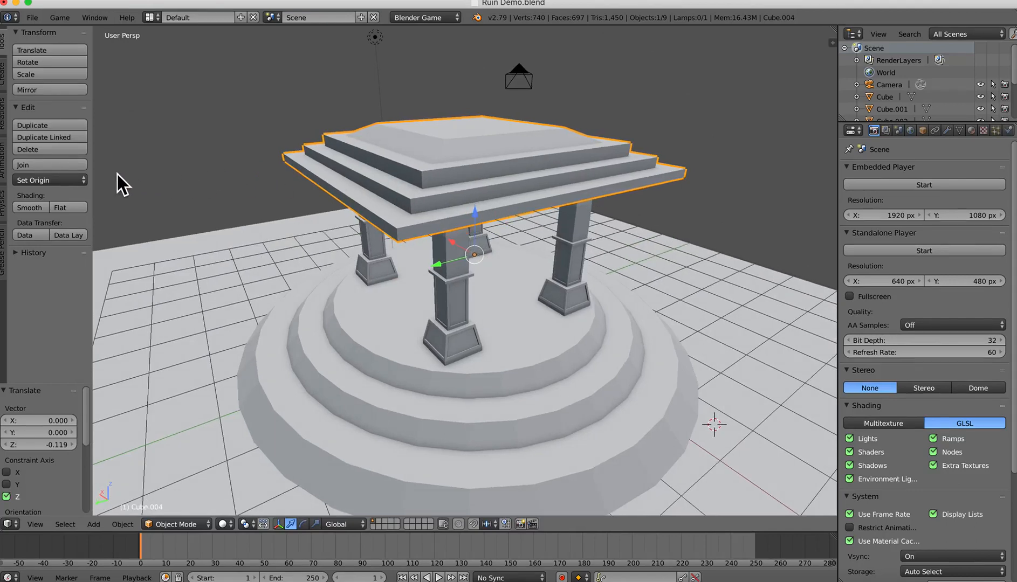
left_click_drag(94, 174, 124, 175)
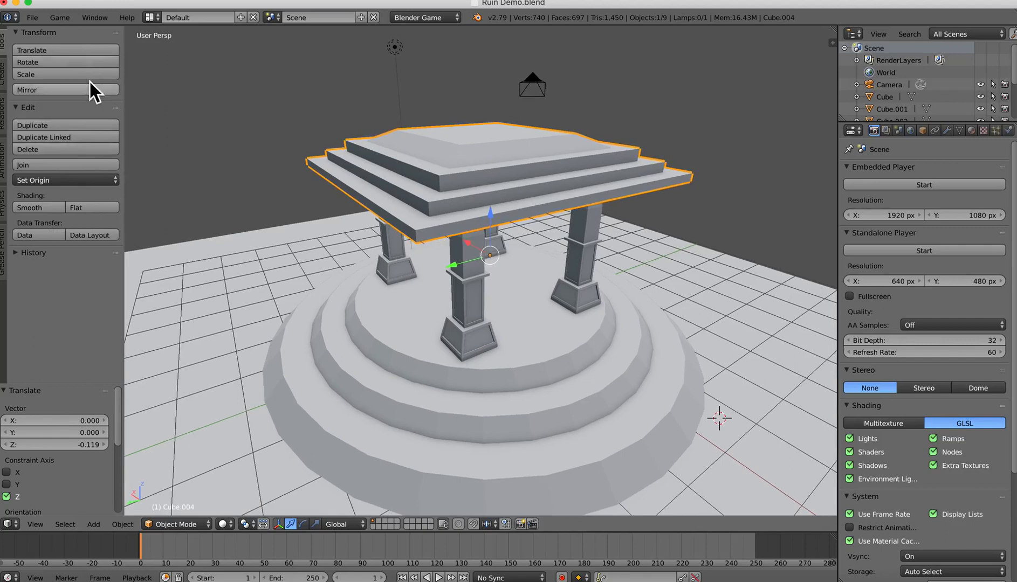
left_click(58, 182)
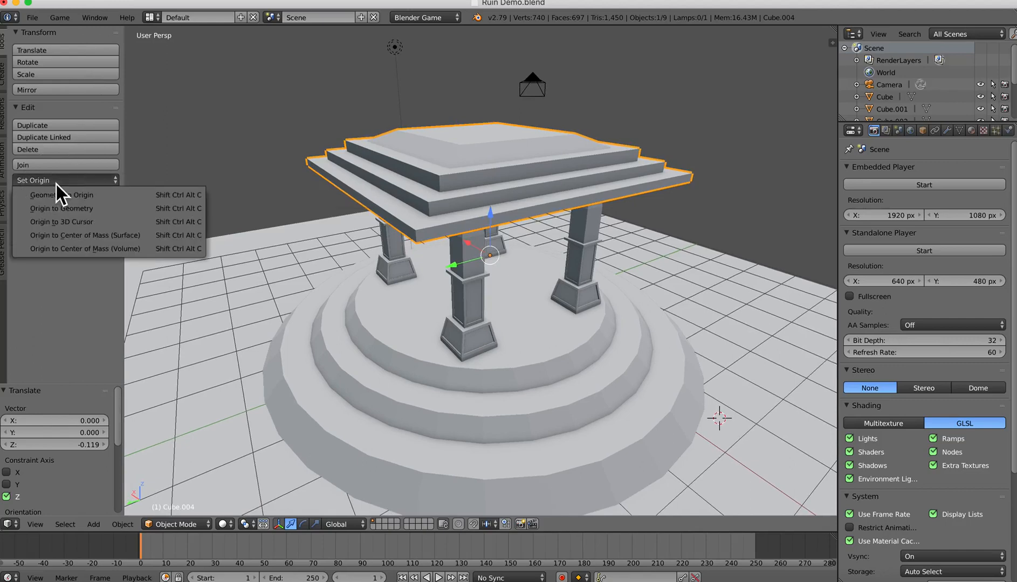
left_click(79, 210)
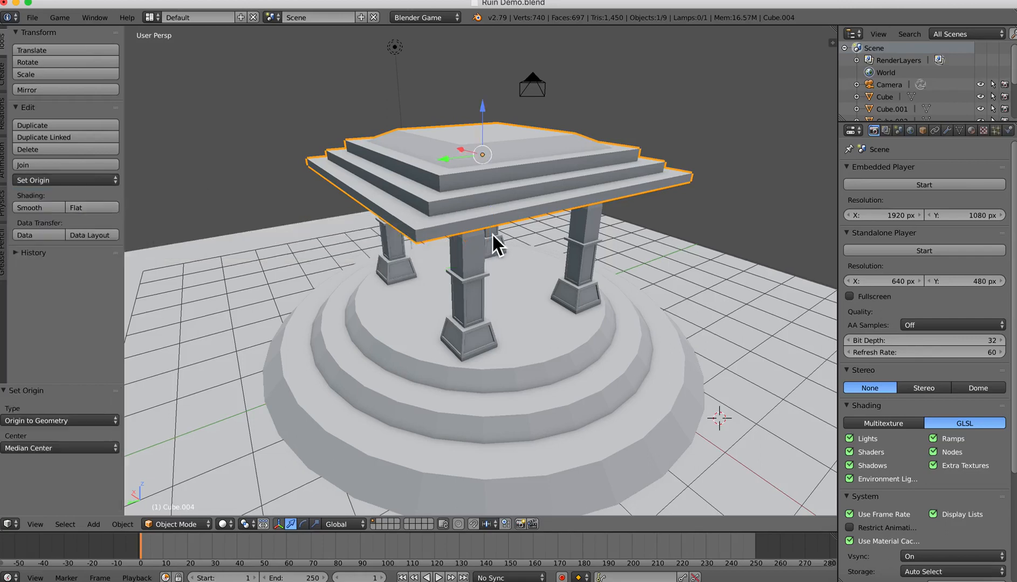
middle_click_drag(492, 233, 489, 162)
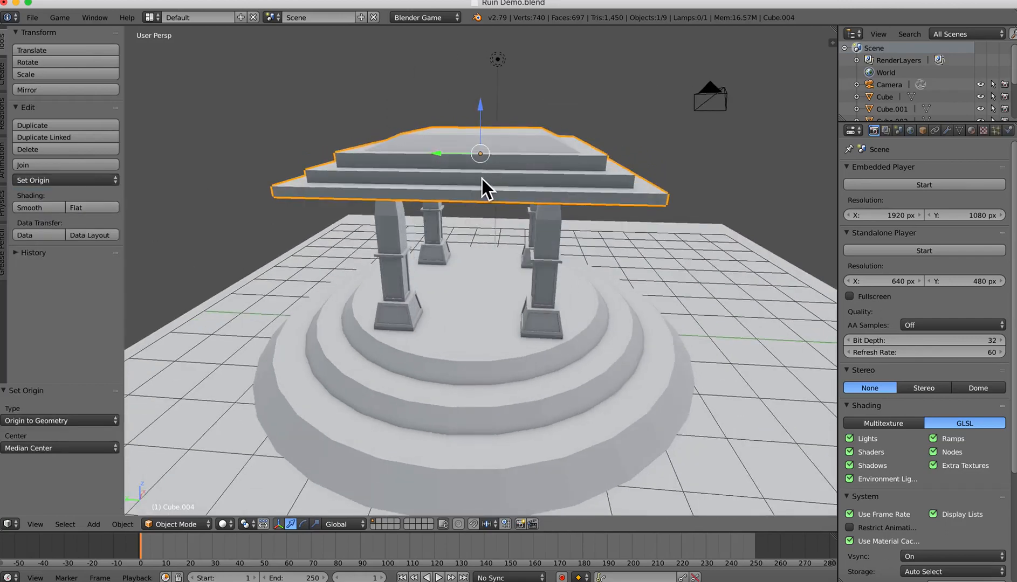
key("s")
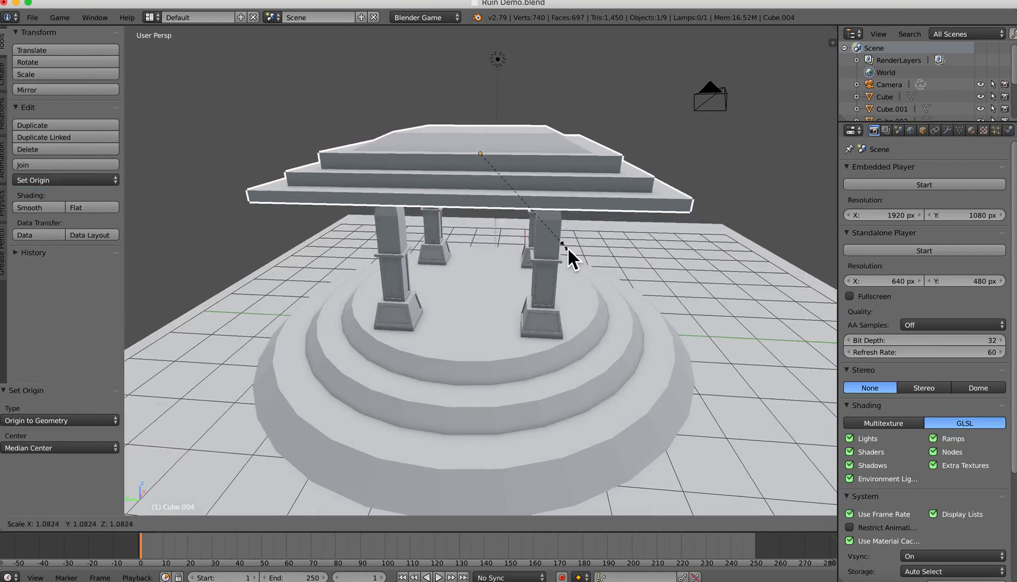
key("Escape")
Step: Try stretching the roof to about 2.671 along Z and raising it about 0.752, and undo both changes
mouse_move(526, 243)
middle_mouse_down()
mouse_move(533, 229)
mouse_move(522, 242)
middle_mouse_up()
key("s")
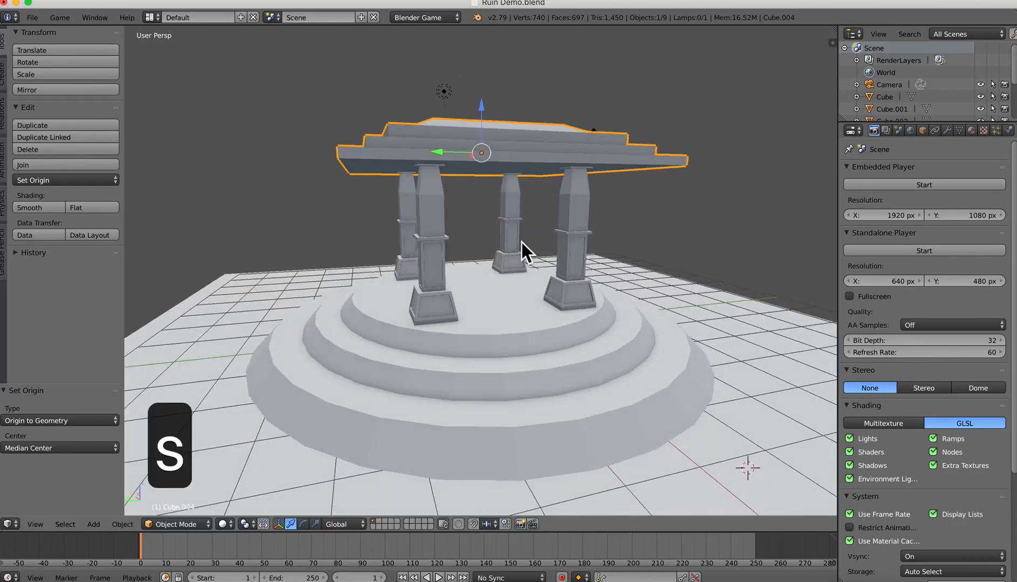
key("z")
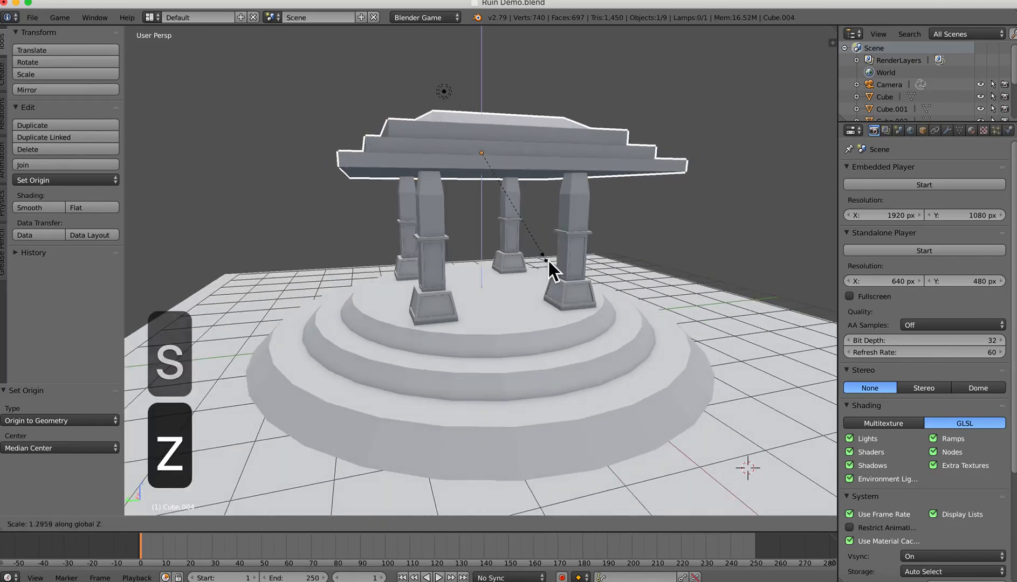
left_click(651, 341)
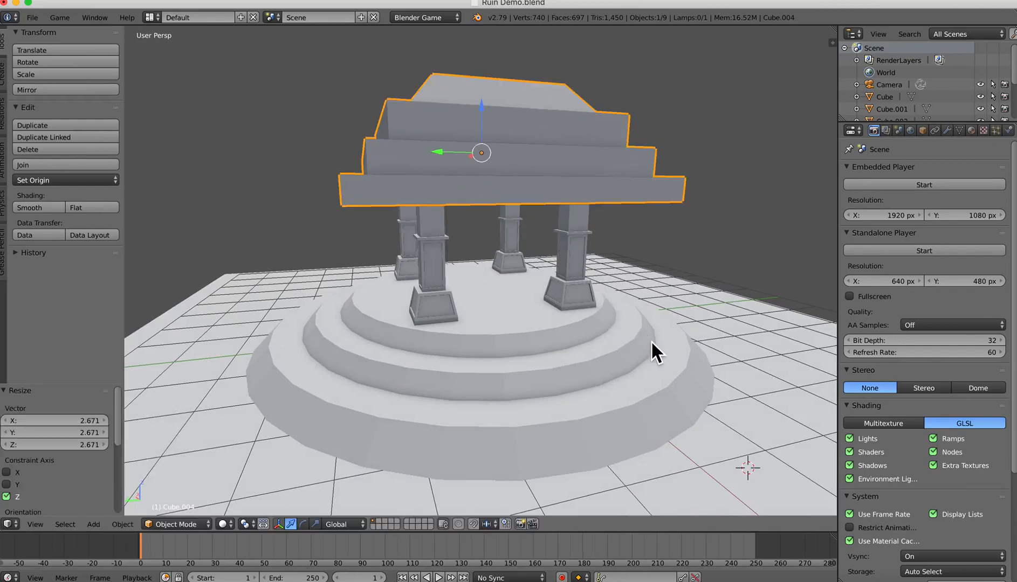
left_click_drag(484, 106, 487, 68)
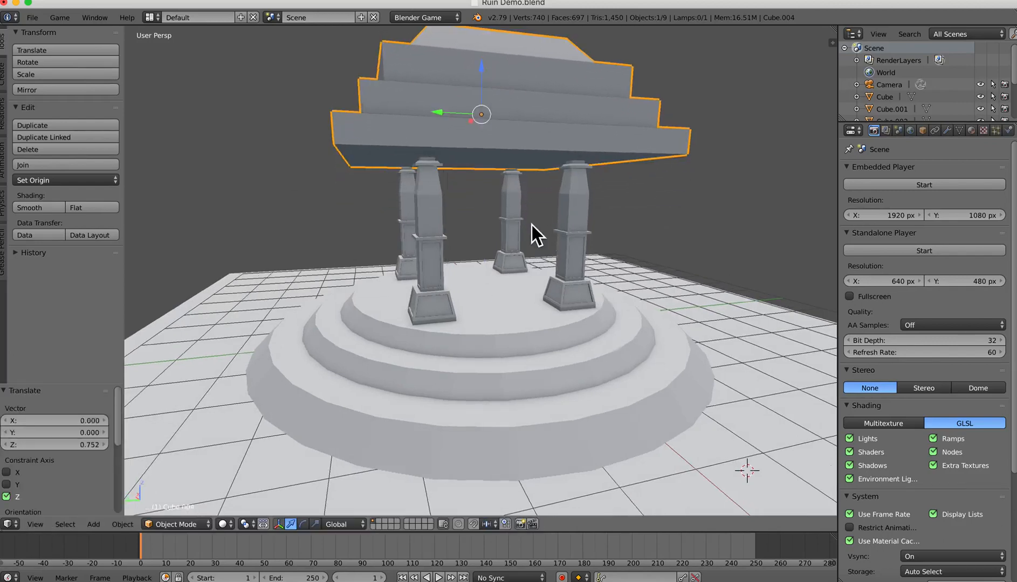
middle_click_drag(532, 224, 508, 238)
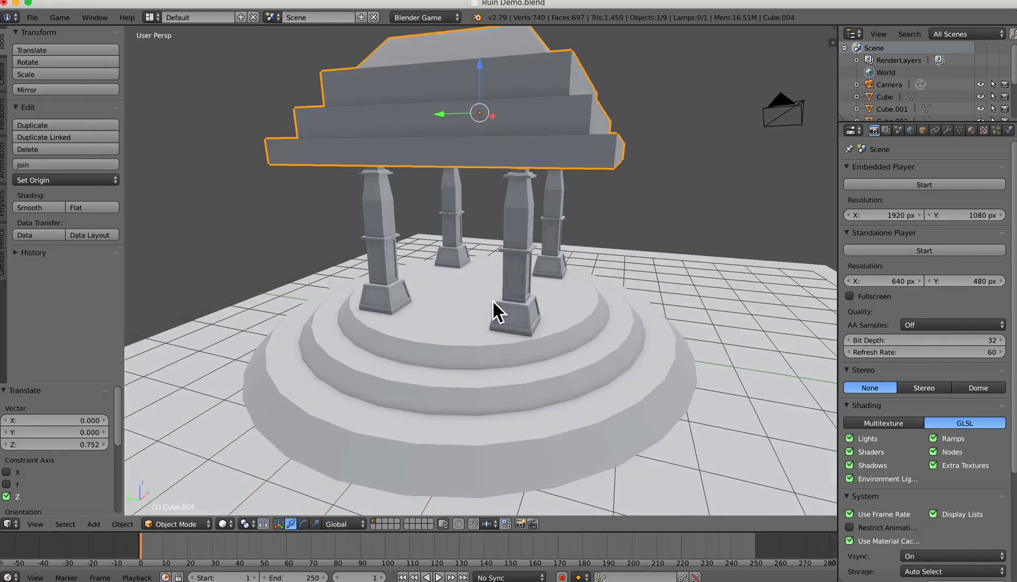
key("ctrl+z")
key("ctrl+z")
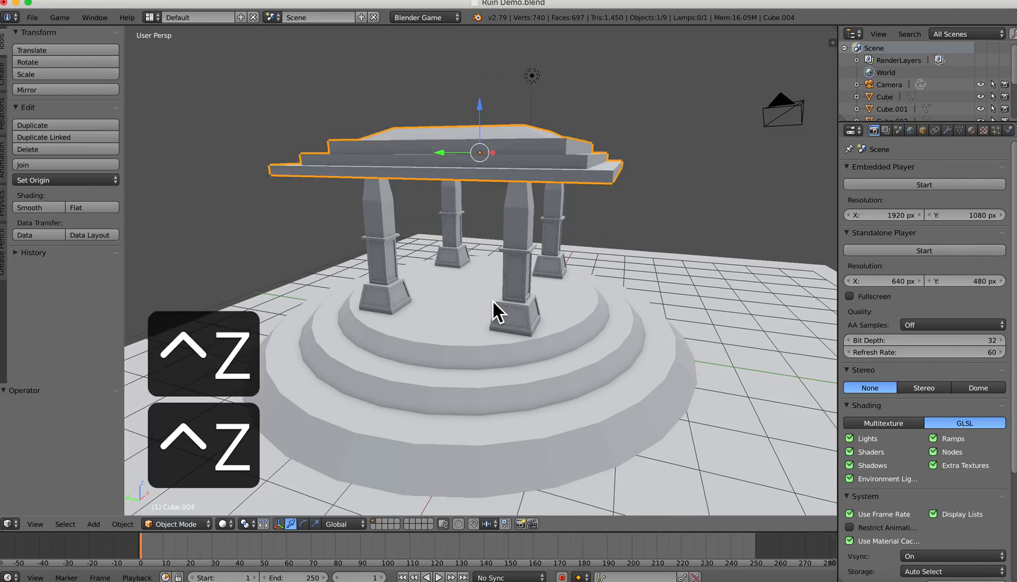
middle_click_drag(492, 300, 511, 284)
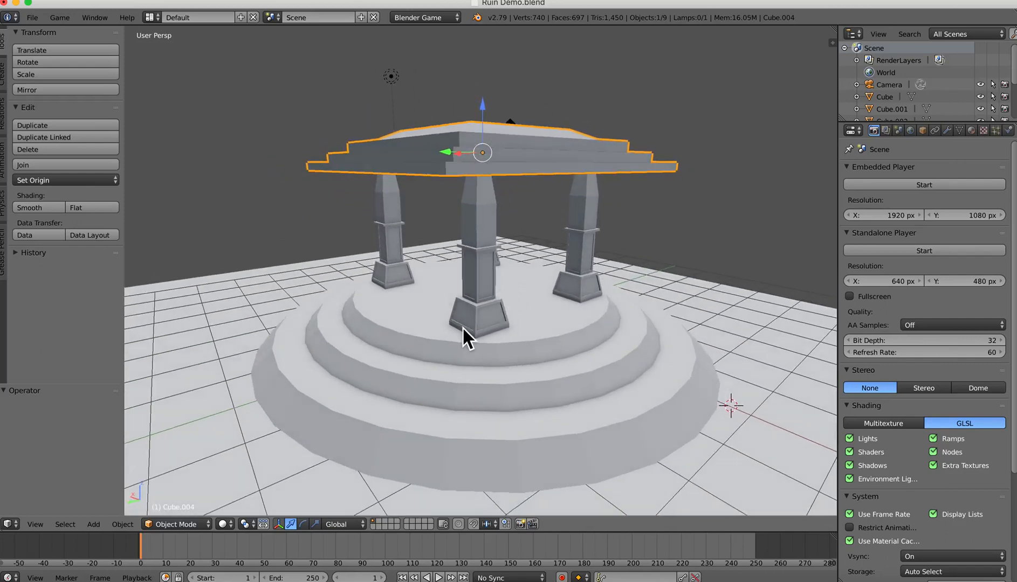
mouse_move(520, 317)
middle_mouse_down()
mouse_move(497, 305)
mouse_move(502, 315)
middle_mouse_up()
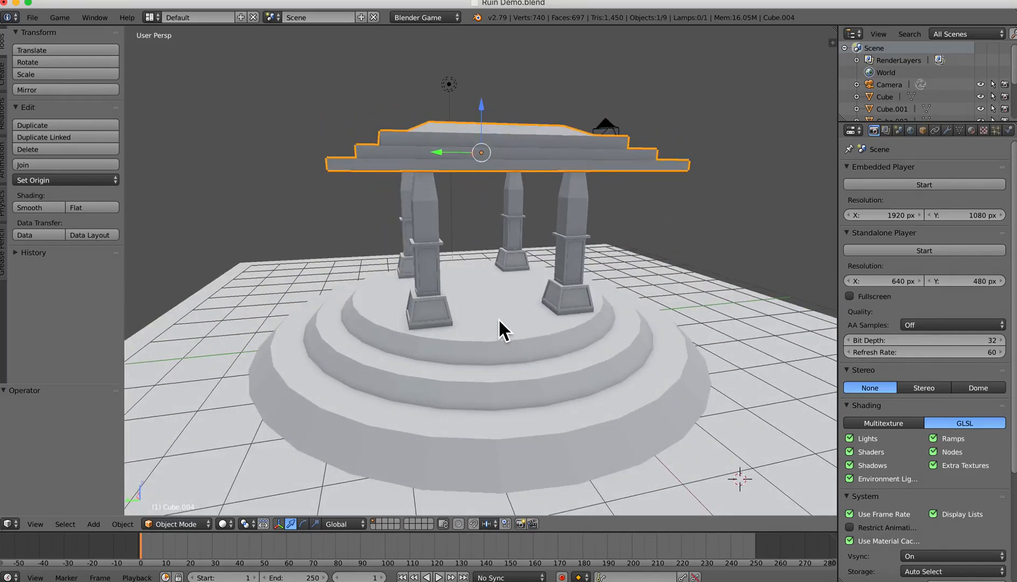
mouse_move(525, 306)
middle_mouse_down()
mouse_move(483, 296)
mouse_move(500, 312)
mouse_move(544, 305)
middle_mouse_up()
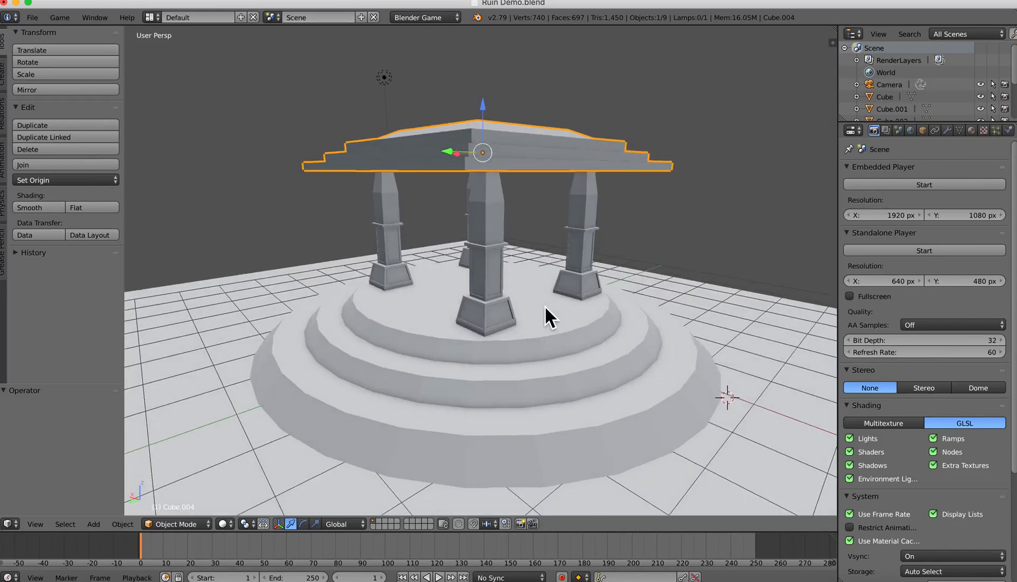